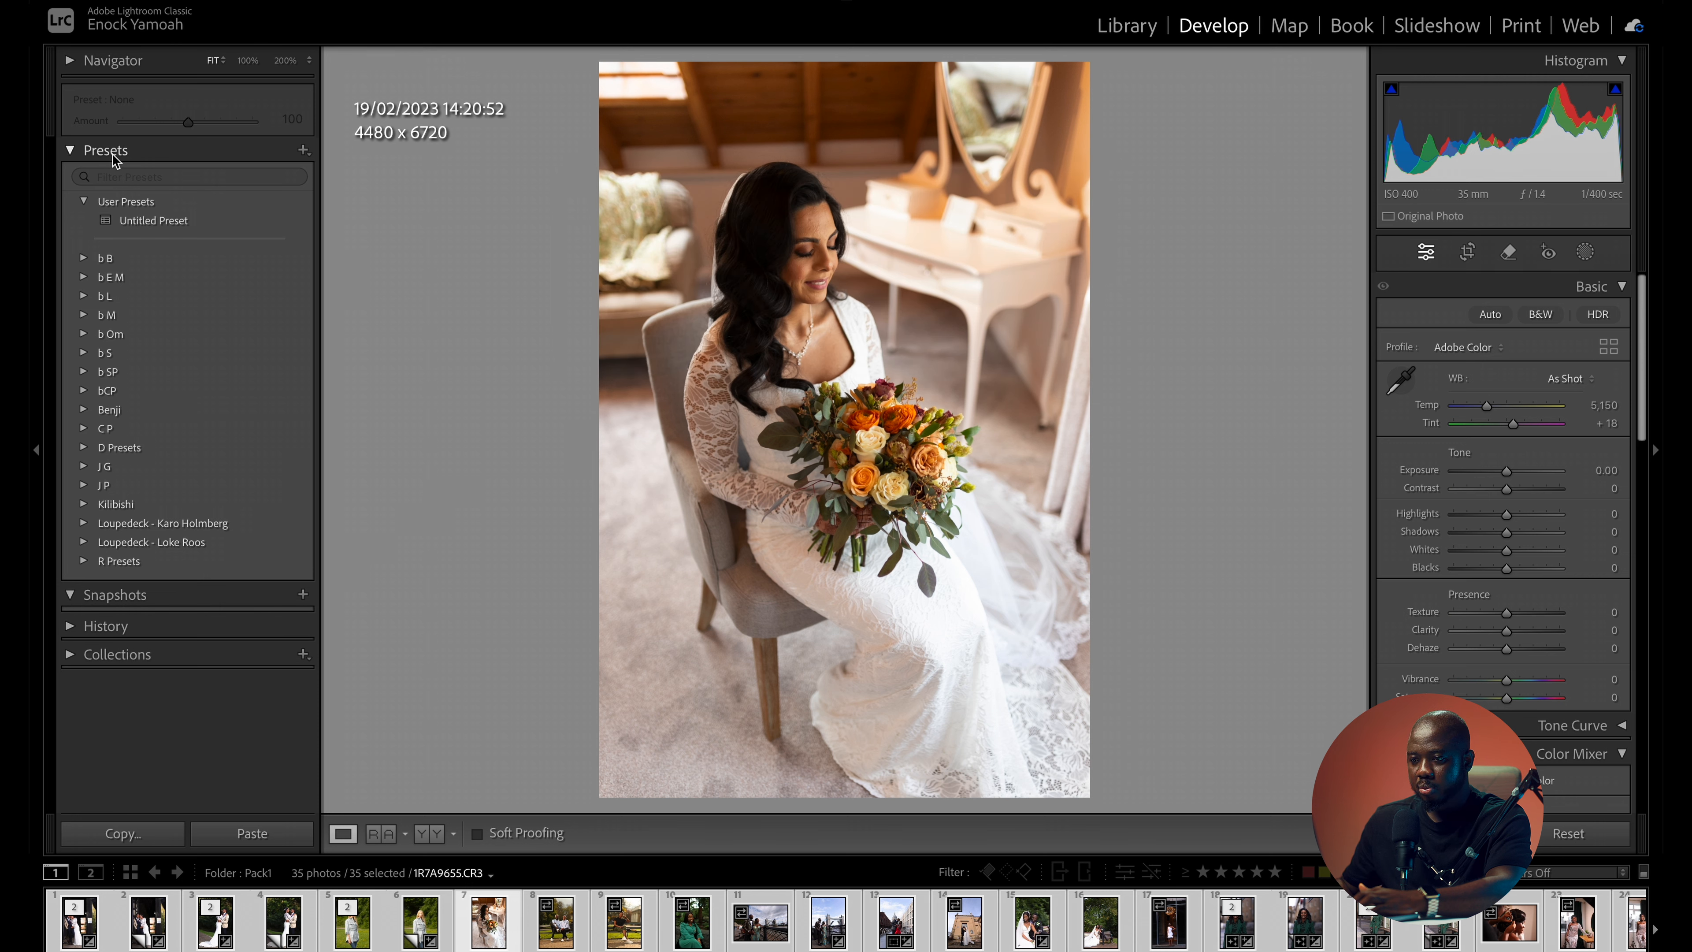
- Import the preset archive YPC Presets Pack 1.zip from the YPC Preset Pack 1 folder on the Desktop
click(314, 151)
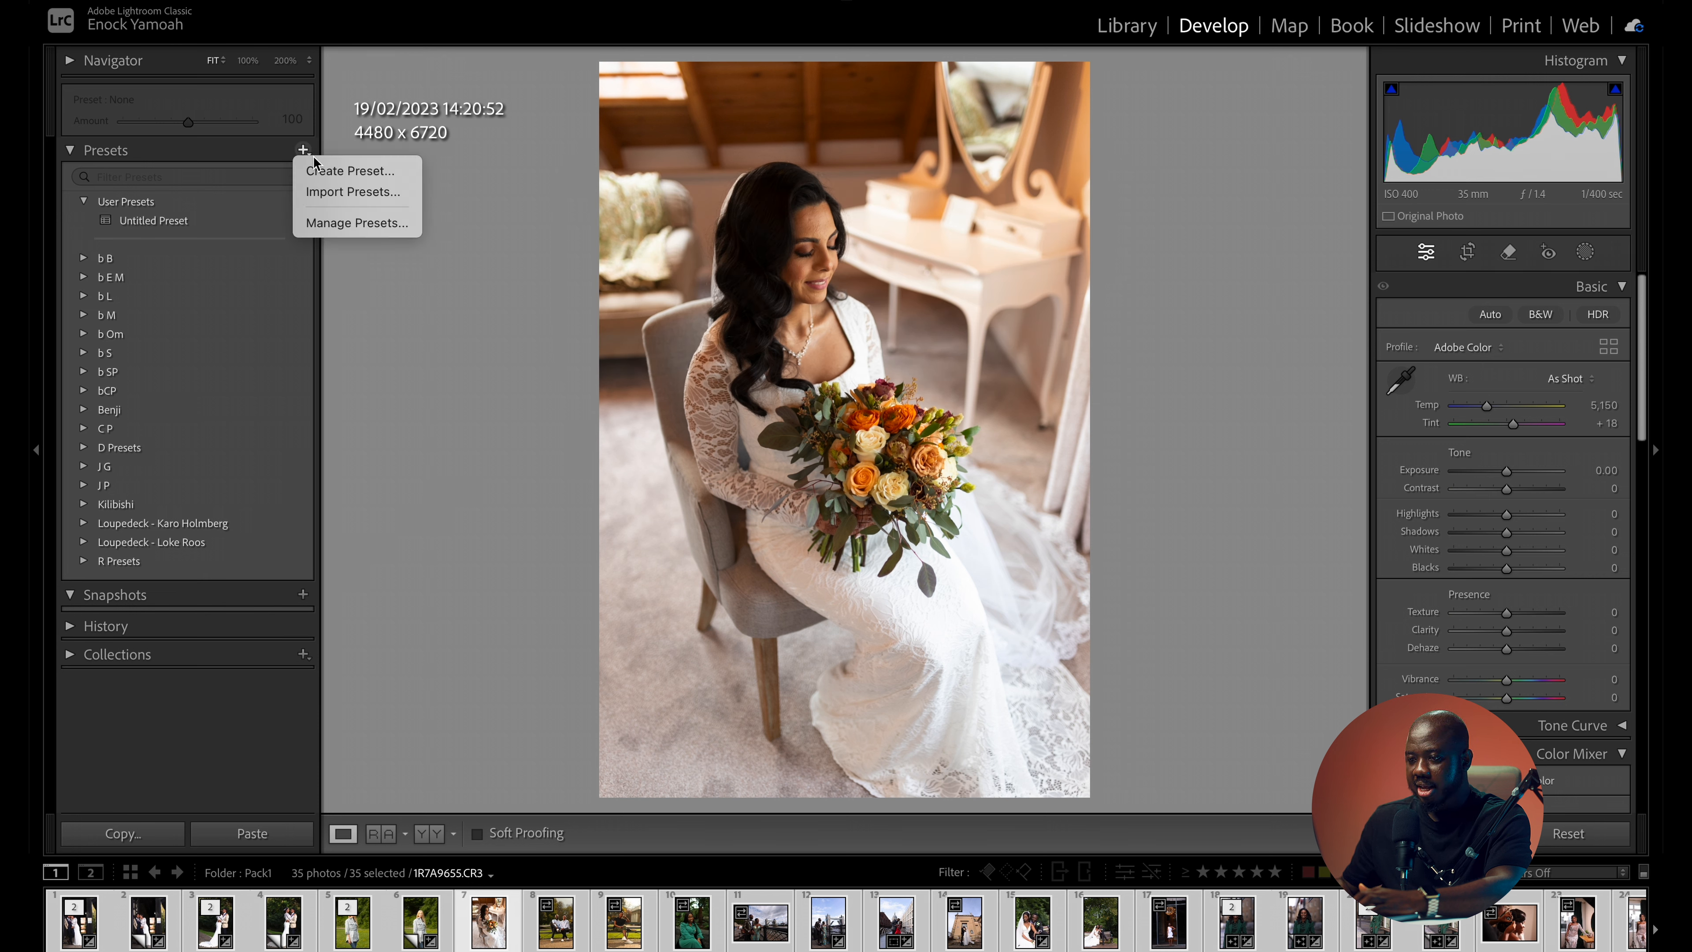
click(336, 192)
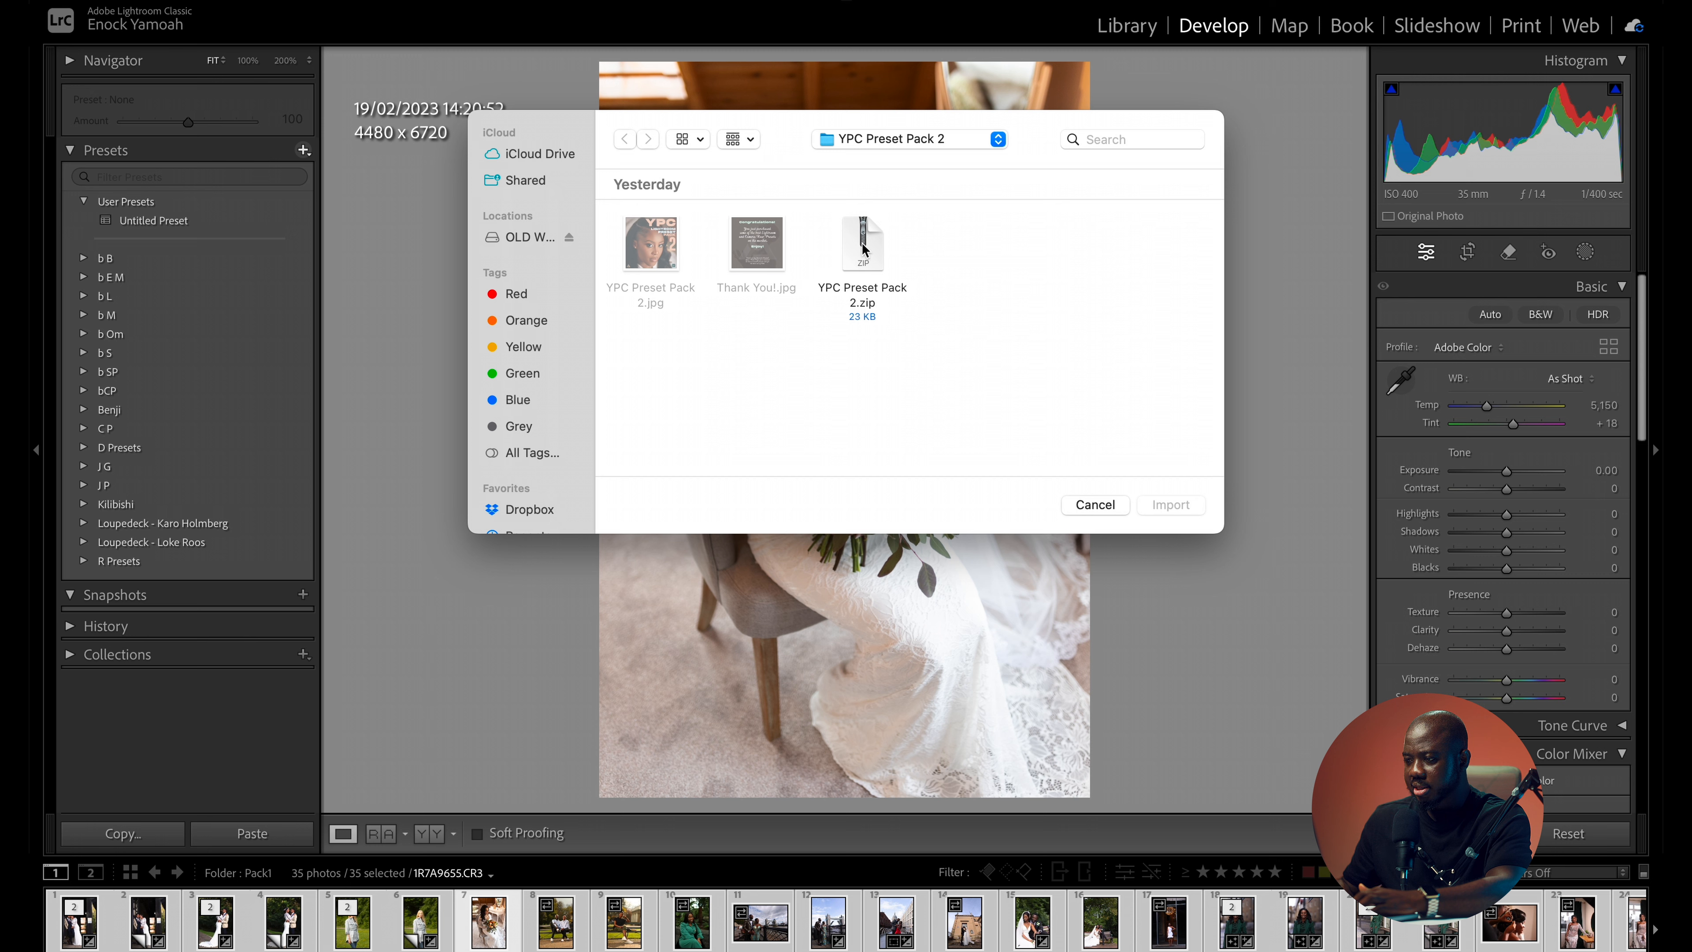
scroll(523, 401, down, 3)
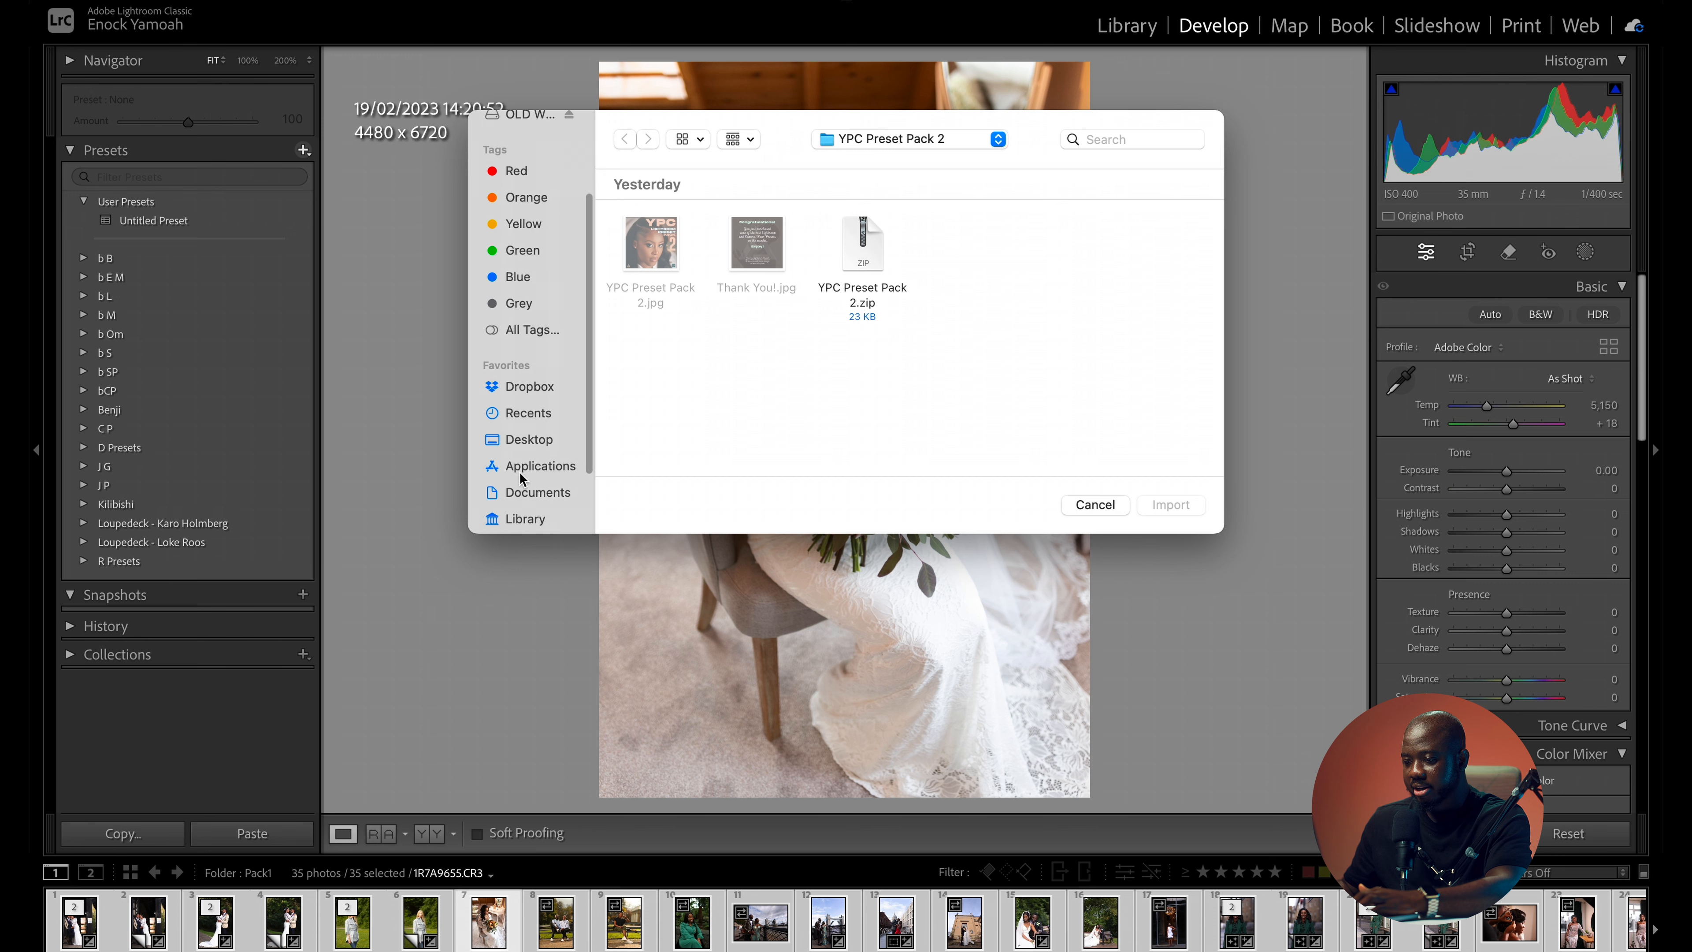
click(526, 443)
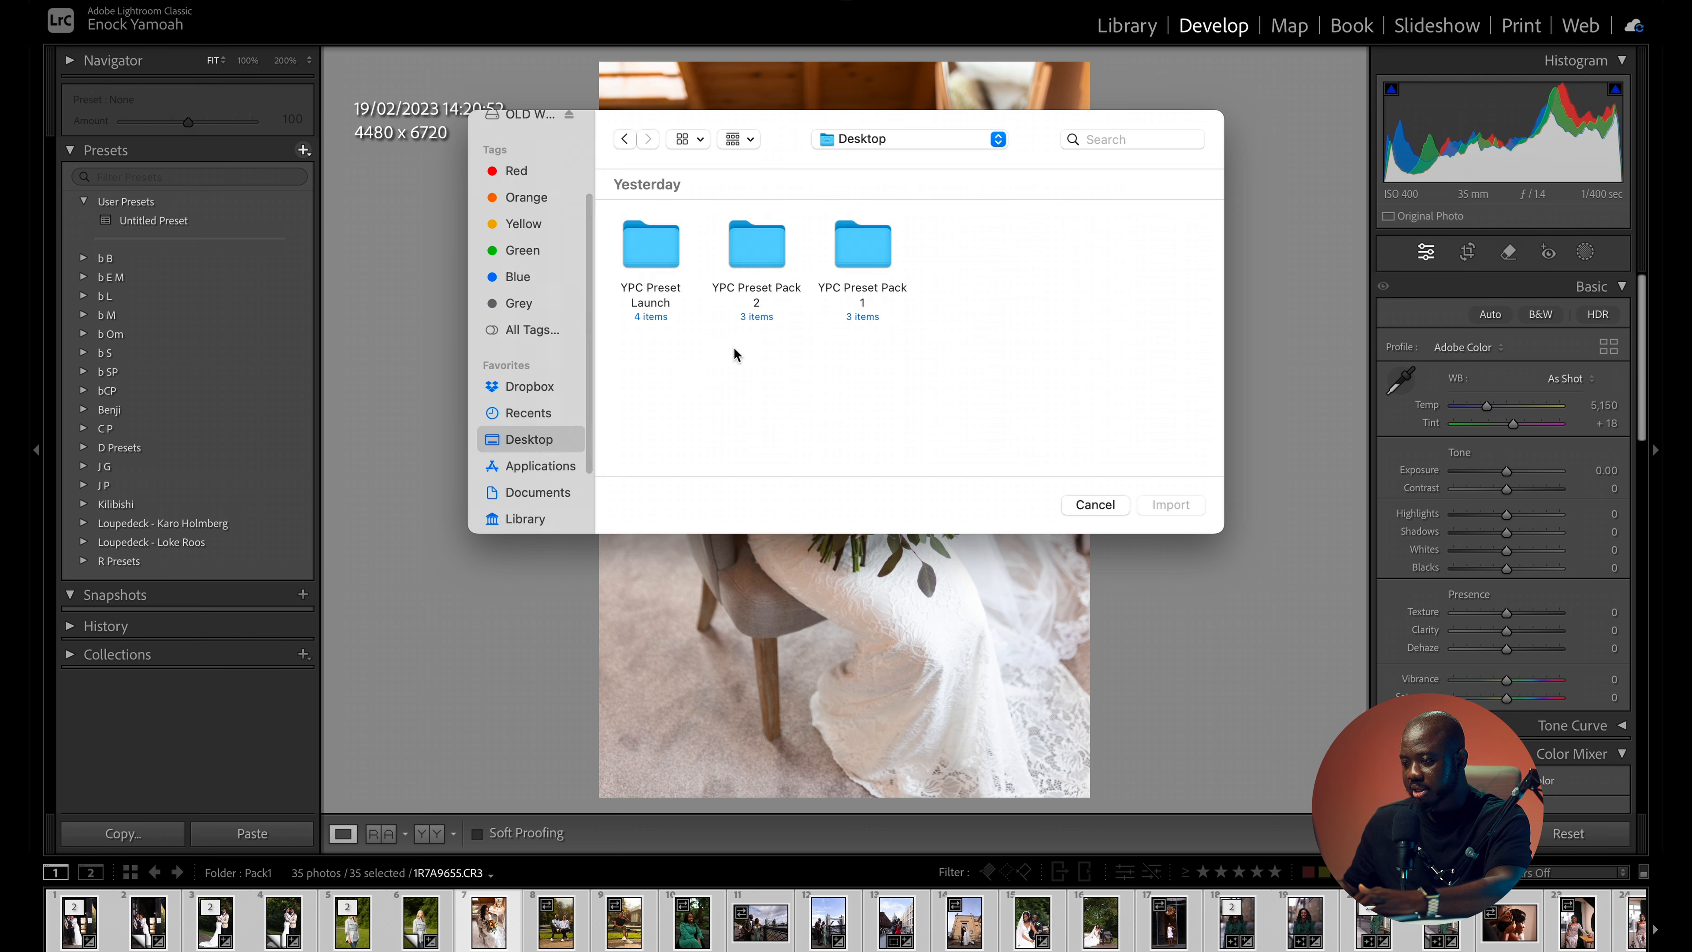
double_click(858, 261)
click(861, 257)
click(1170, 504)
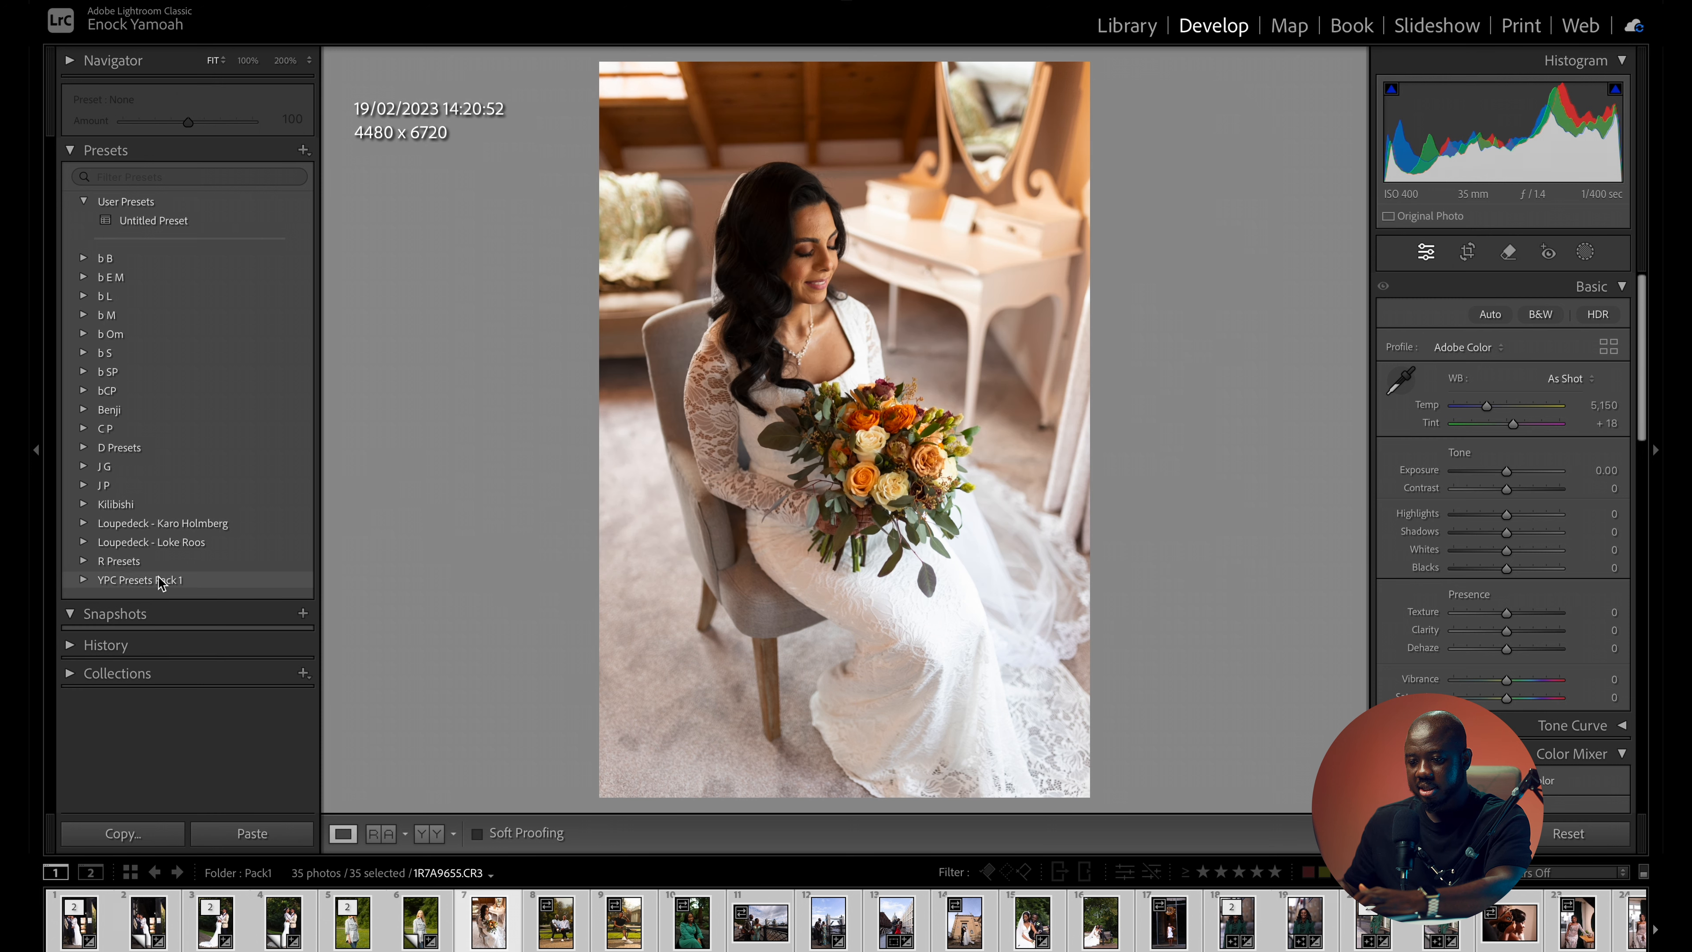
- Import the preset archive YPC Preset Pack 2.zip from the YPC Preset Pack 2 folder on the Desktop
click(303, 149)
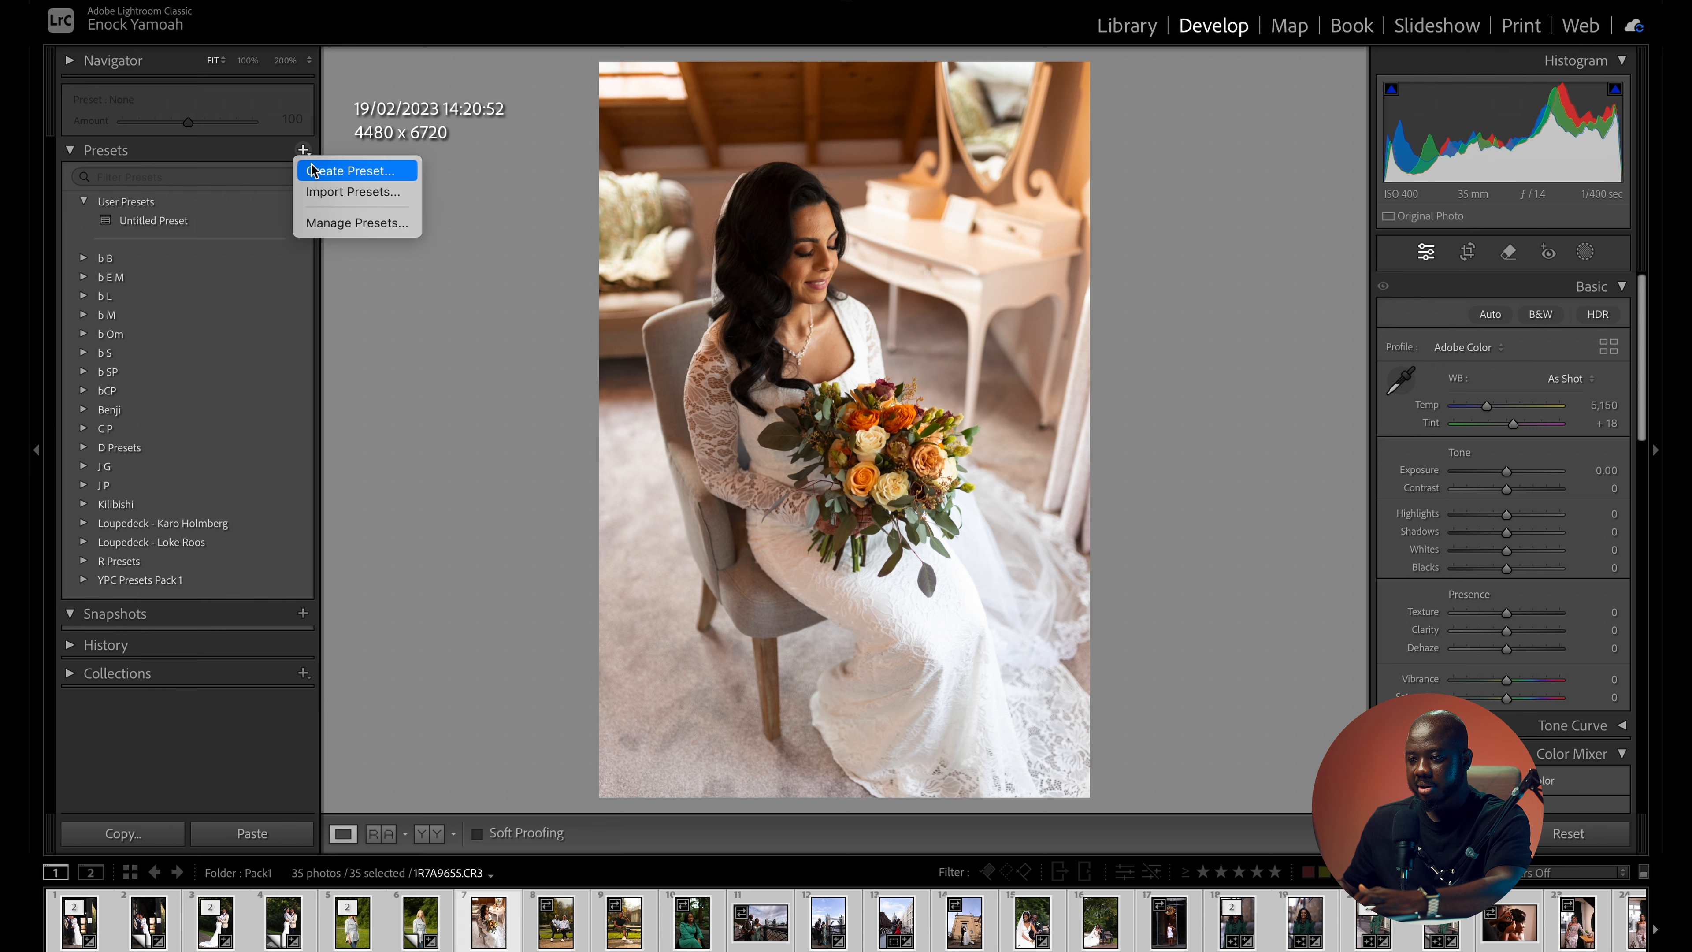
click(318, 193)
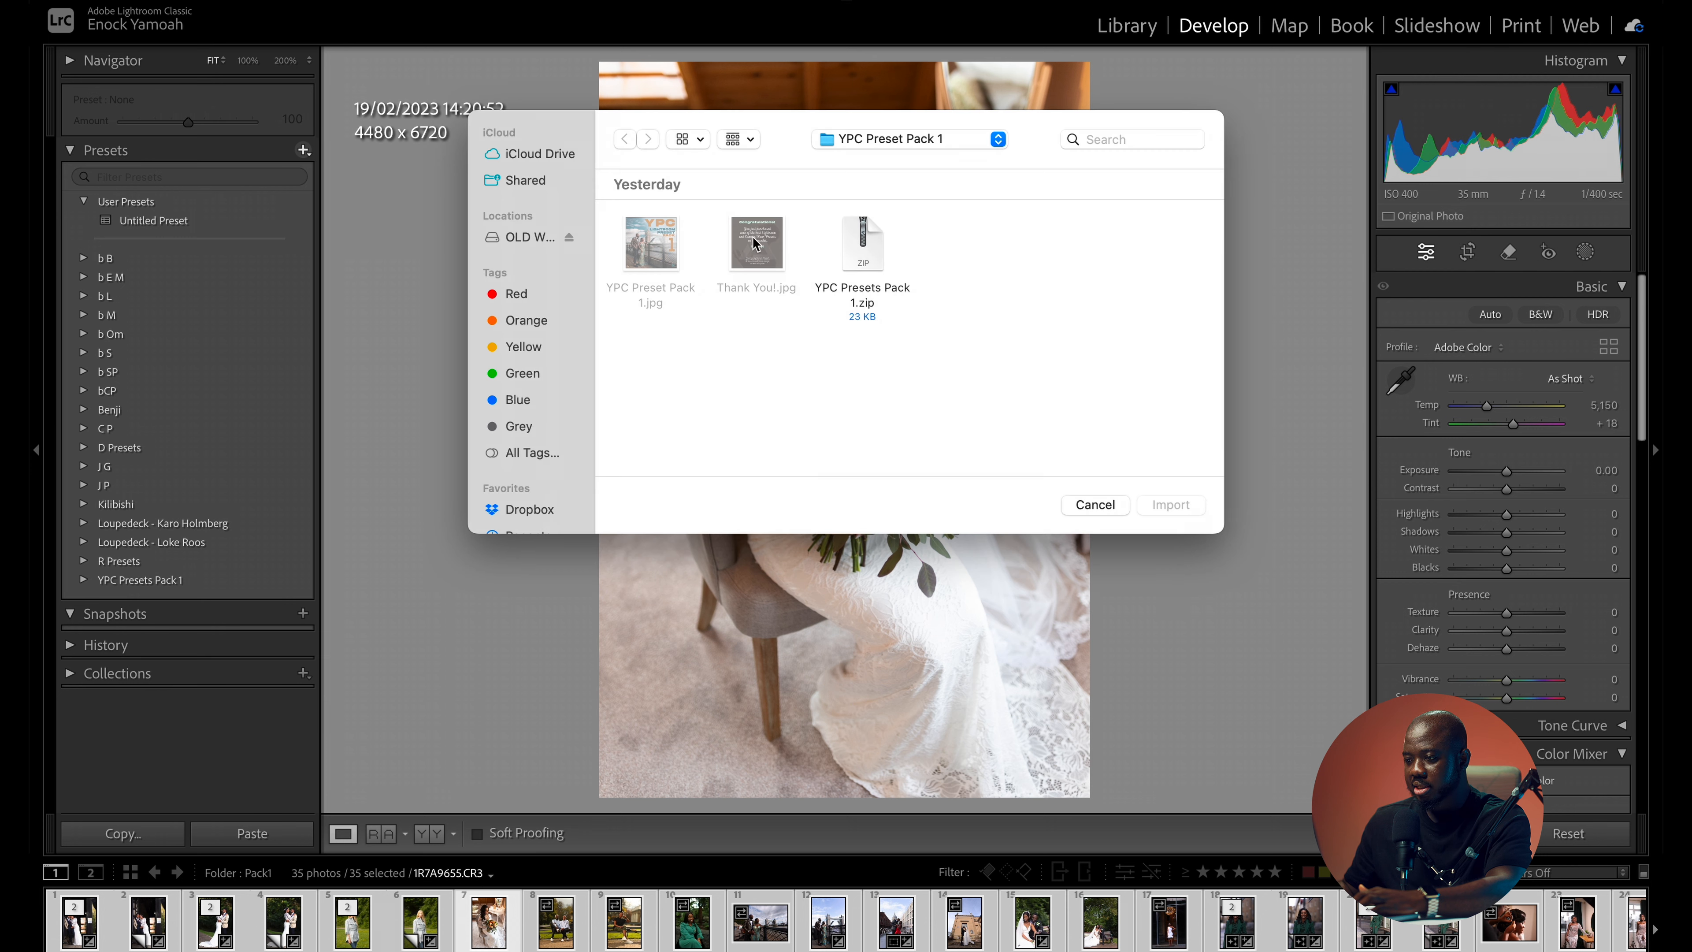
click(875, 144)
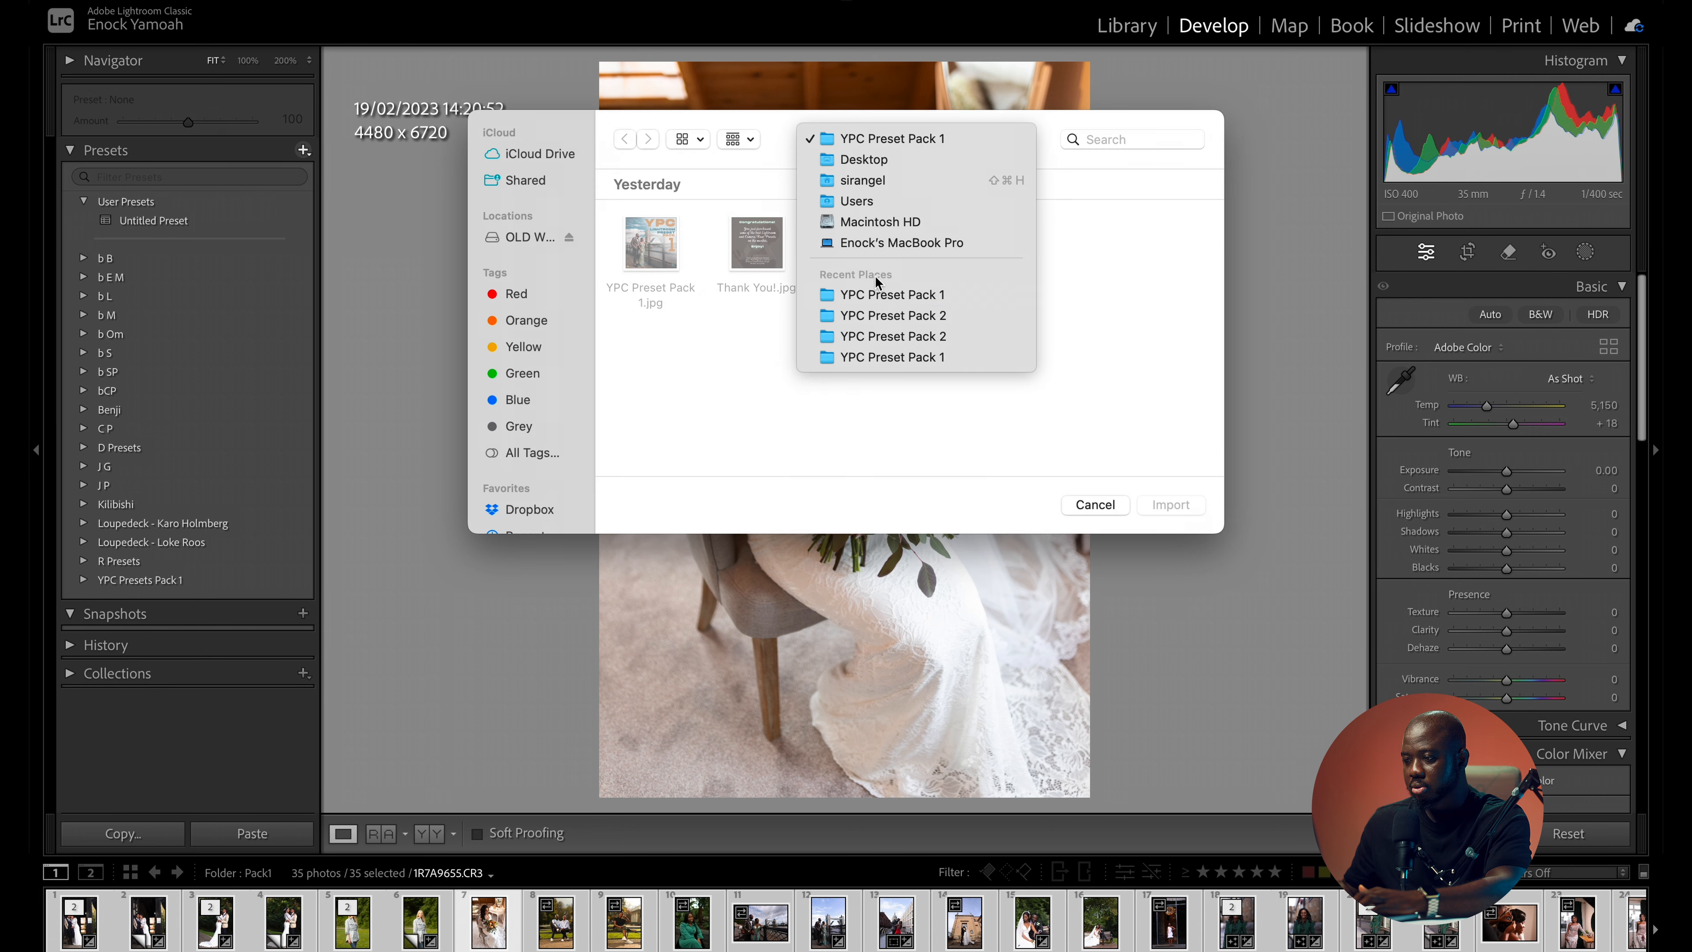
click(864, 159)
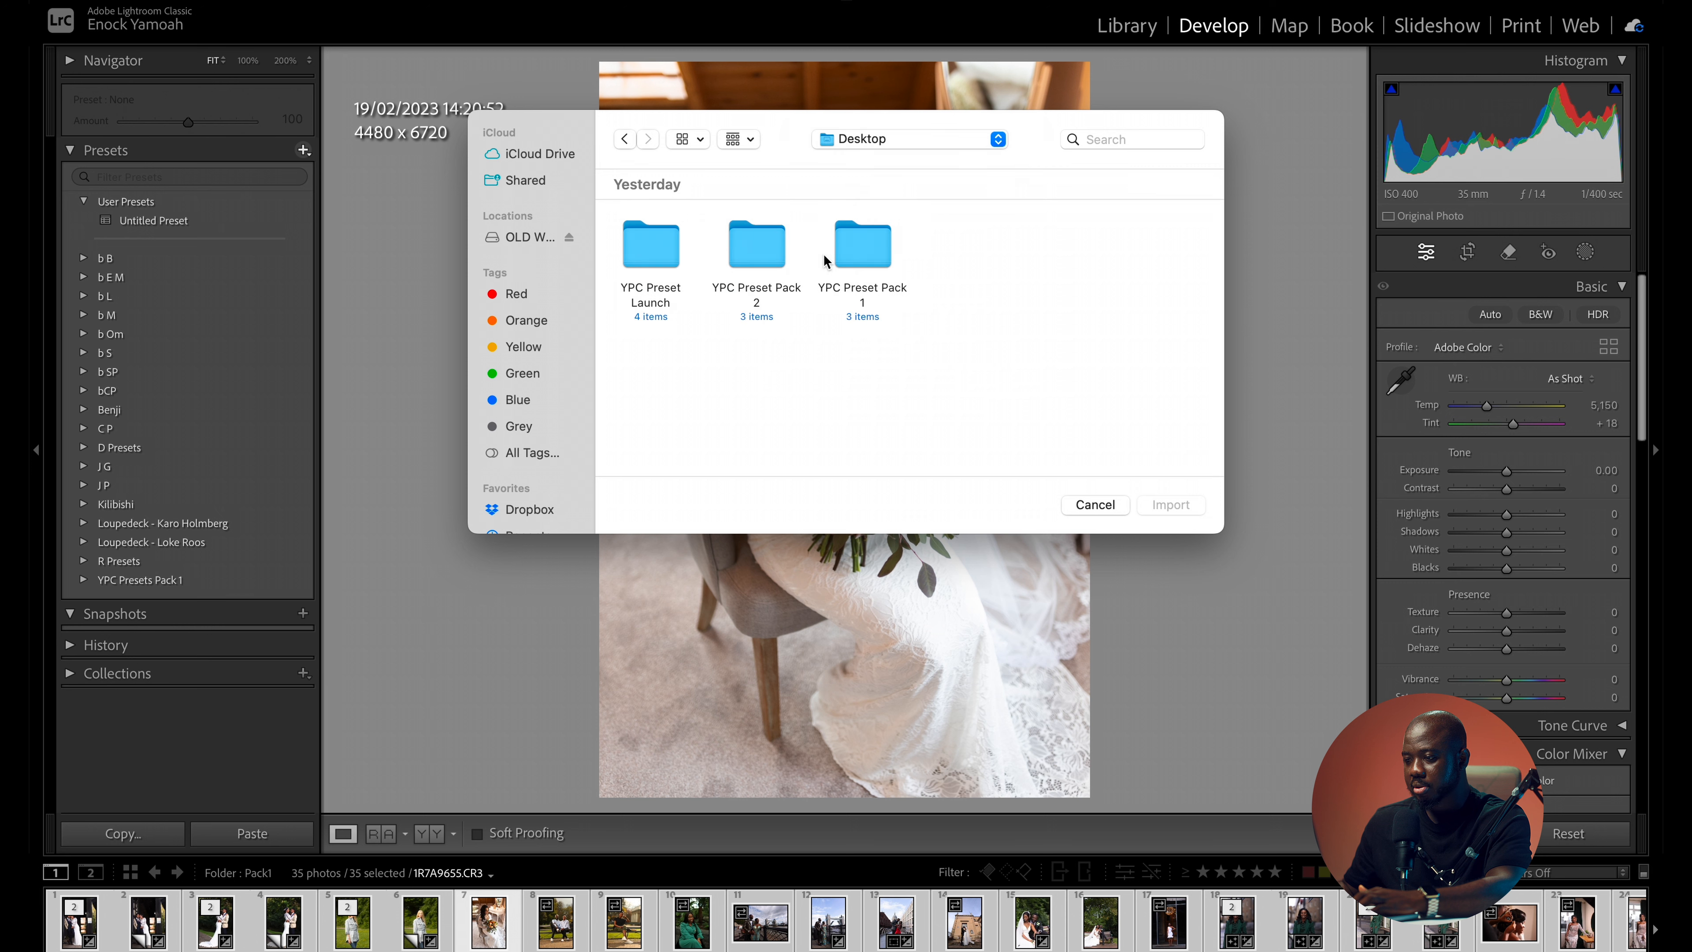
double_click(730, 250)
click(868, 256)
click(1168, 504)
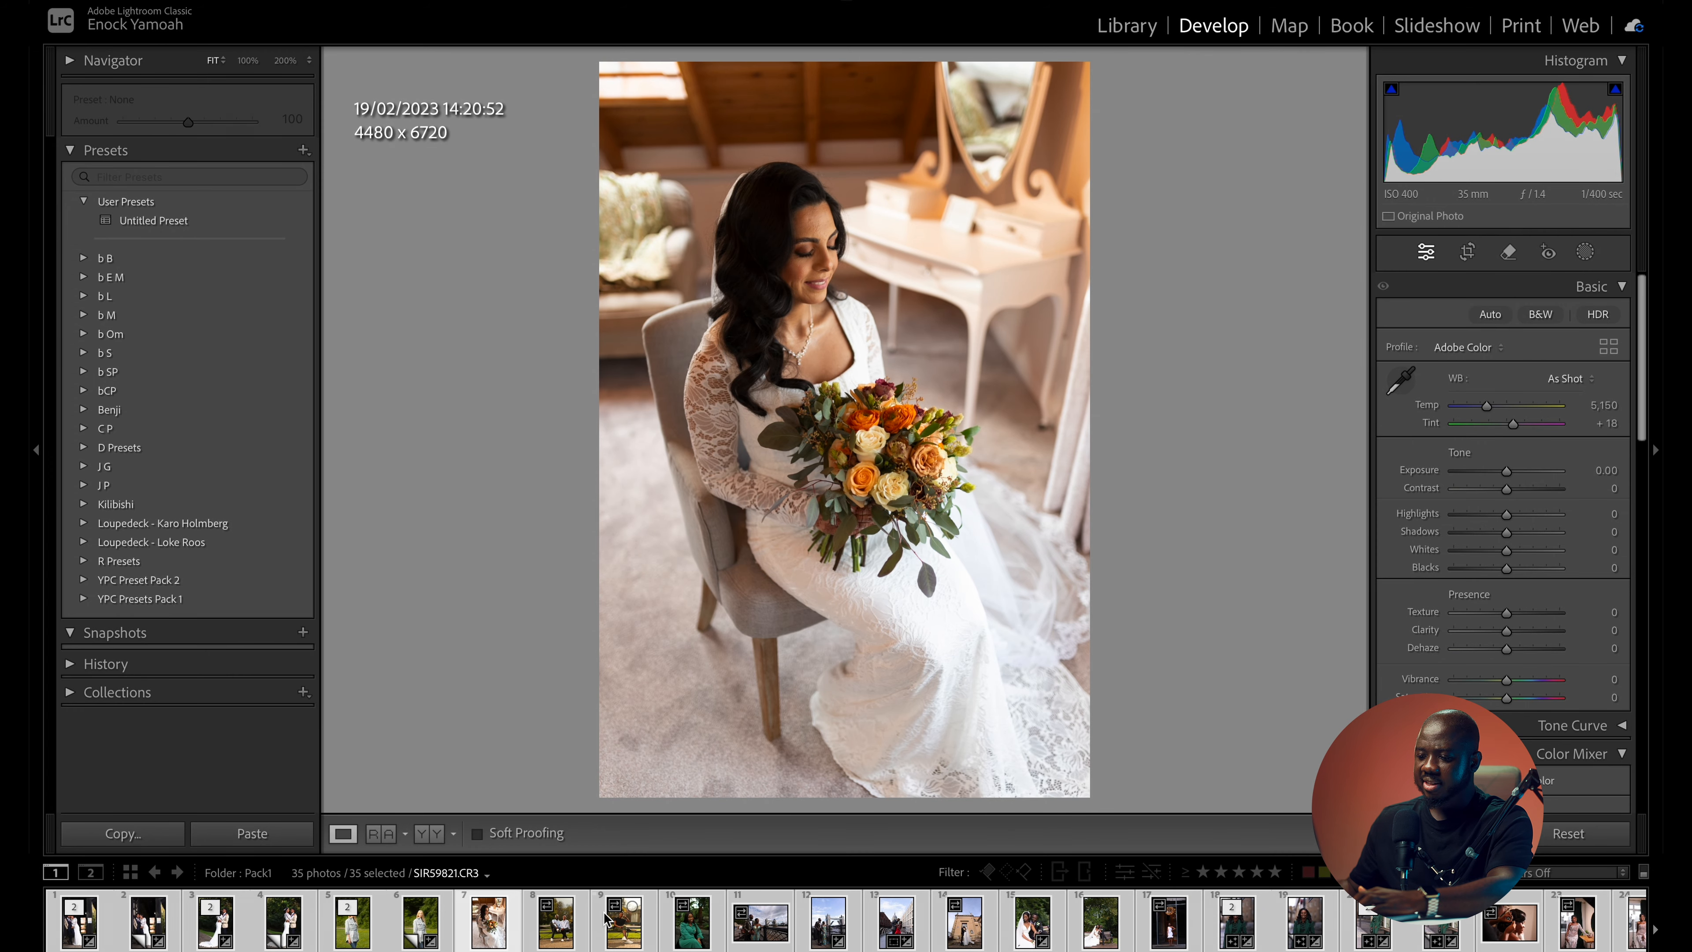
- Apply the YPC Bronzy preset from YPC Presets Pack 1 to the embracing wedding couple photo and compare it with the original
click(84, 599)
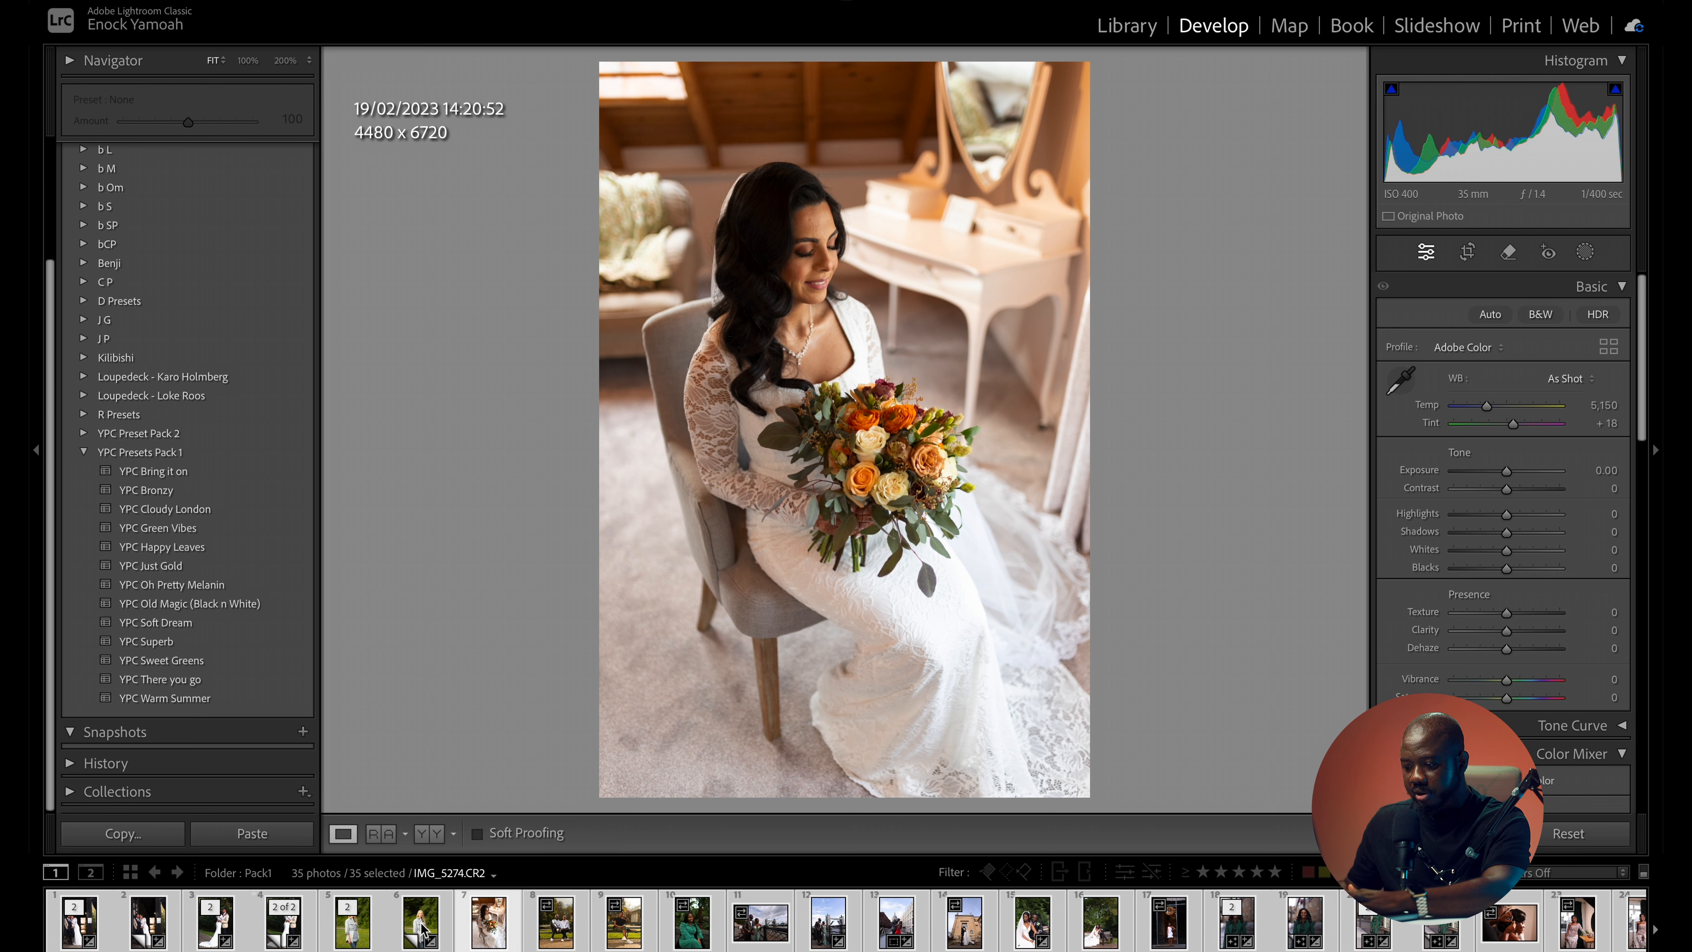
scroll(548, 927, down, 5)
scroll(547, 926, up, 5)
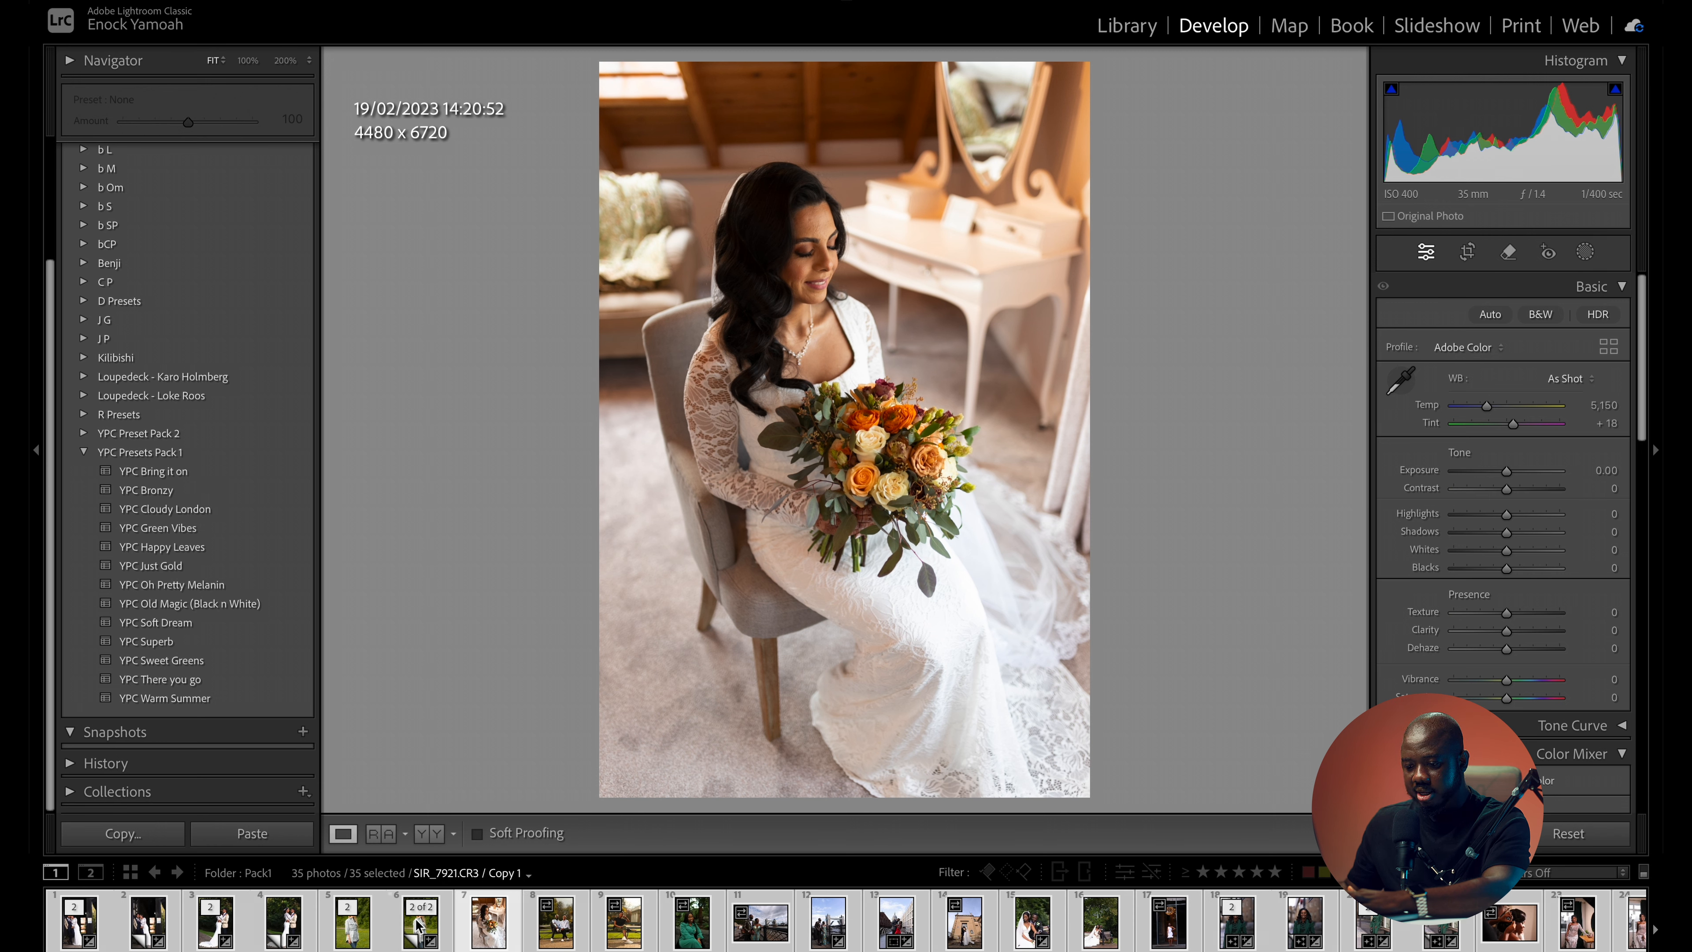
click(275, 939)
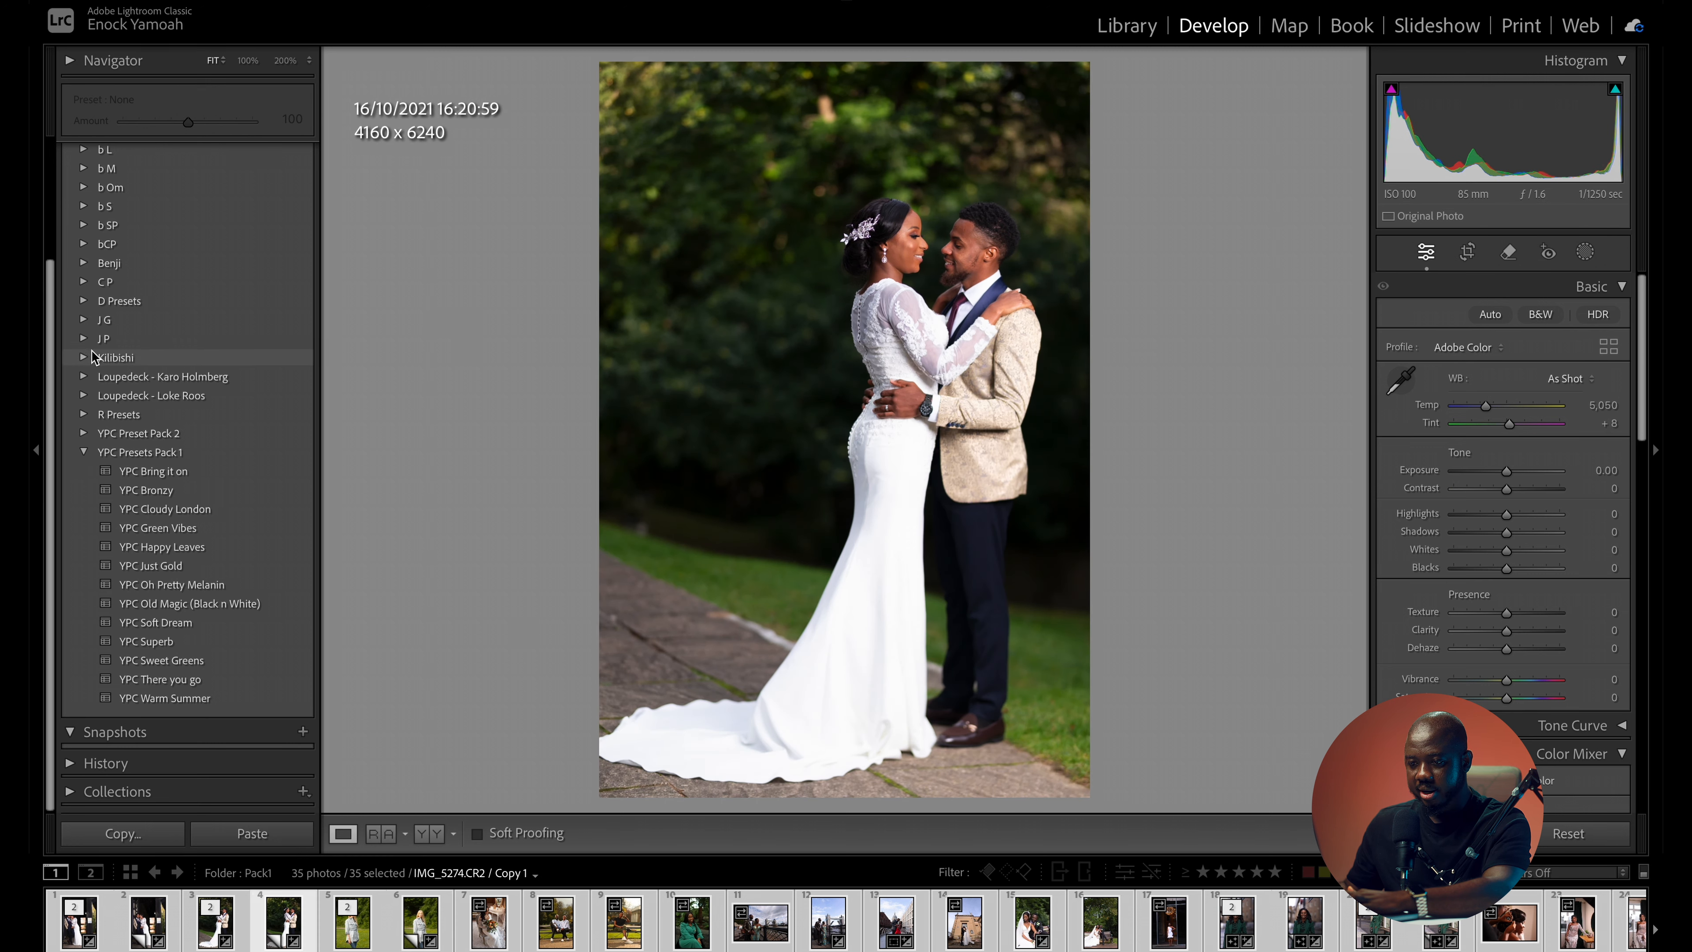
click(184, 492)
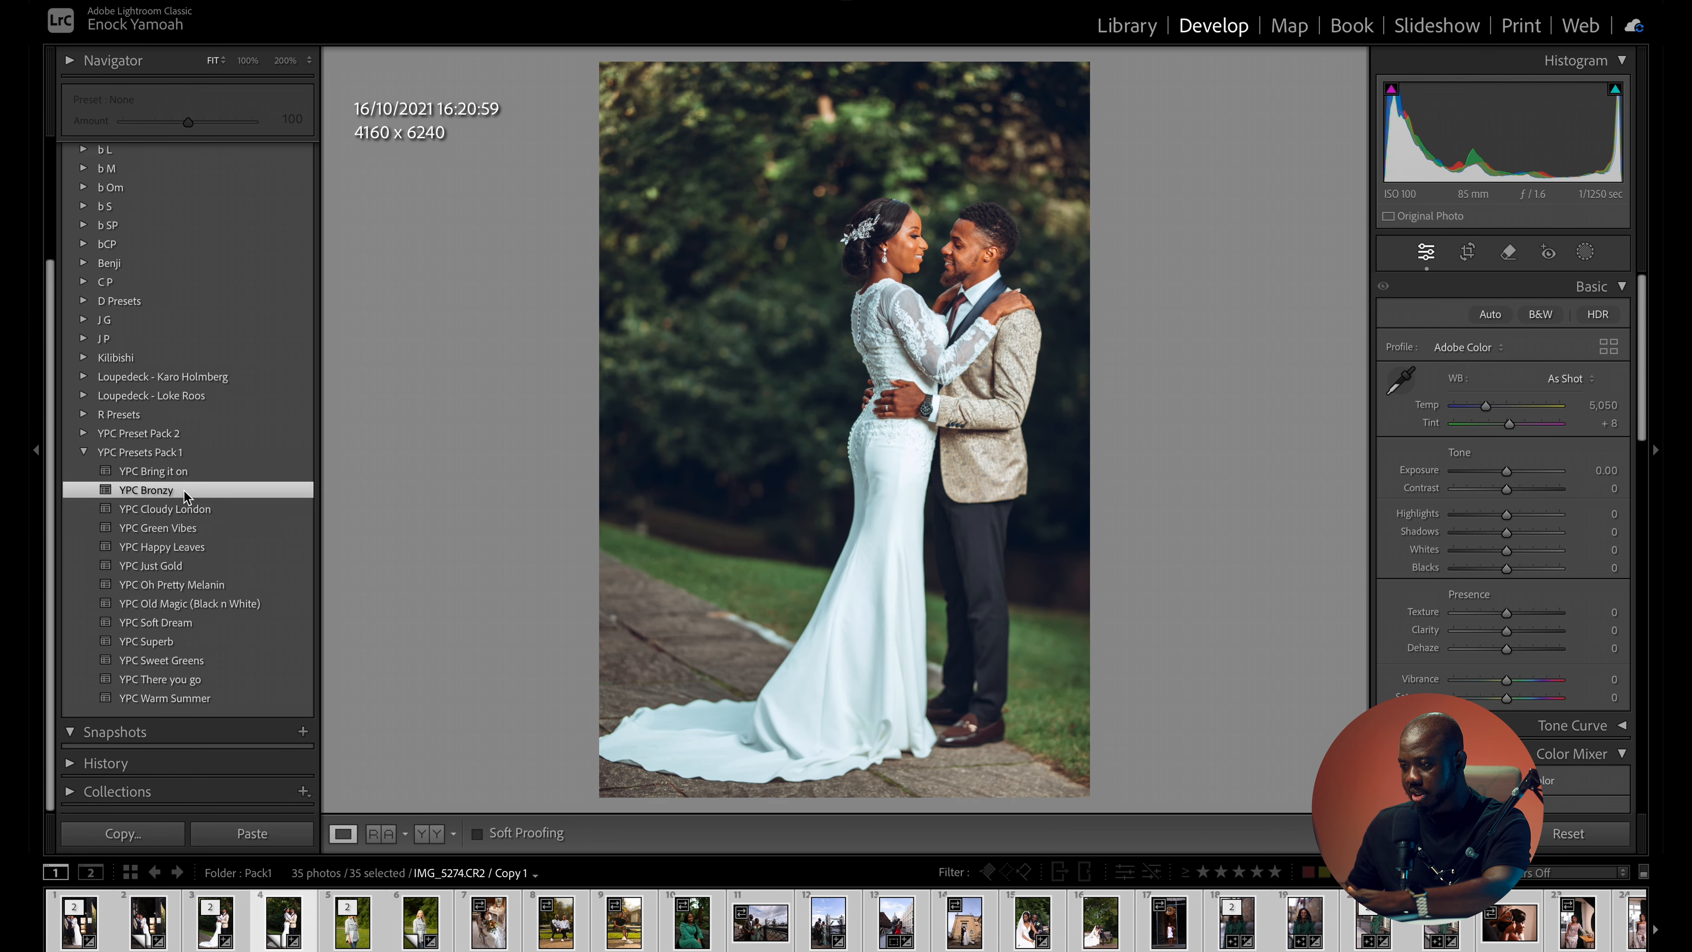
key(backslash)
key(backslash)
key(backslash)
key(backslash)
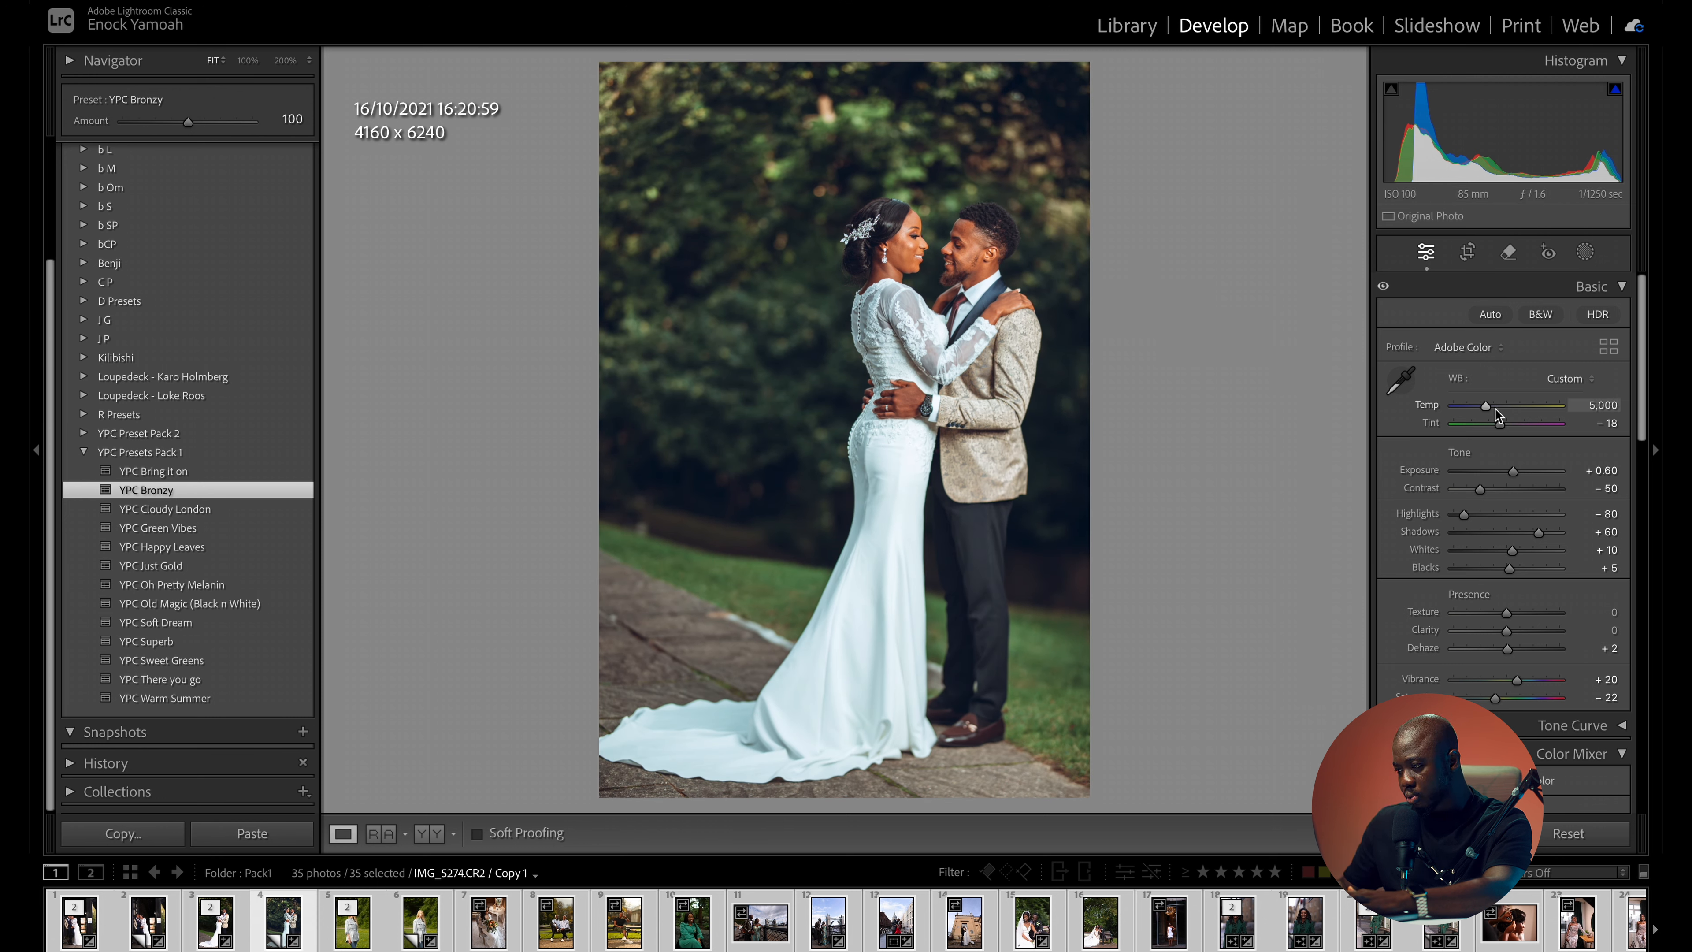
- Set the couple photo's temperature to 4,867 and compare the edit with the original
drag(1485, 407, 1484, 413)
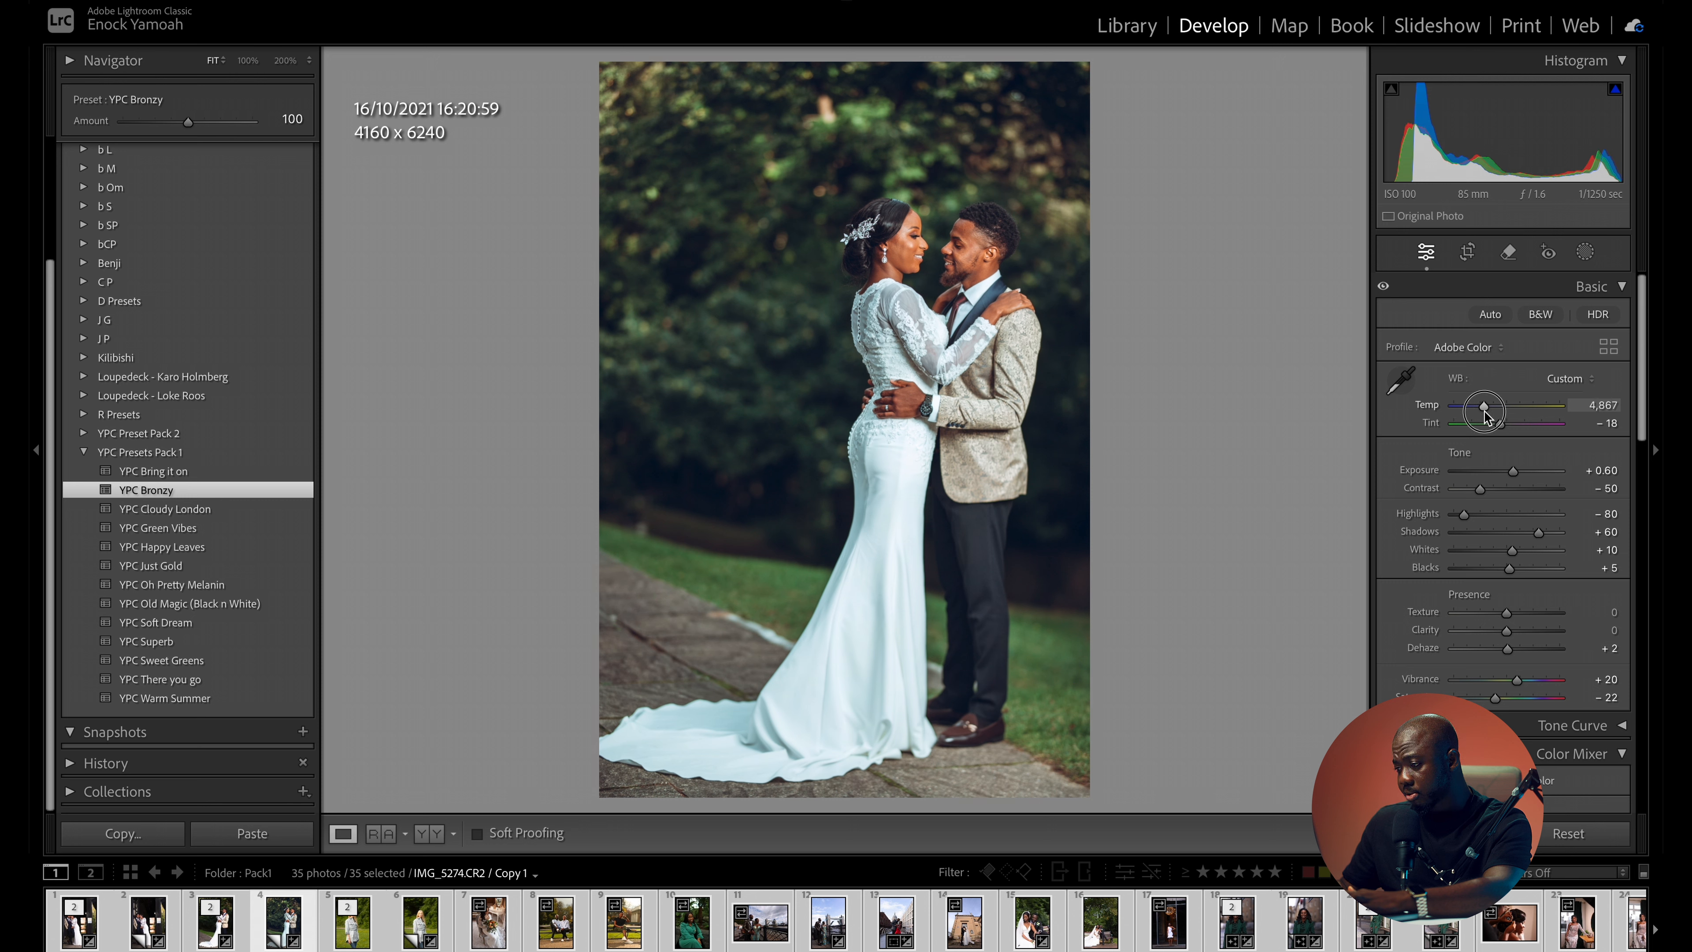
drag(1485, 416, 1486, 416)
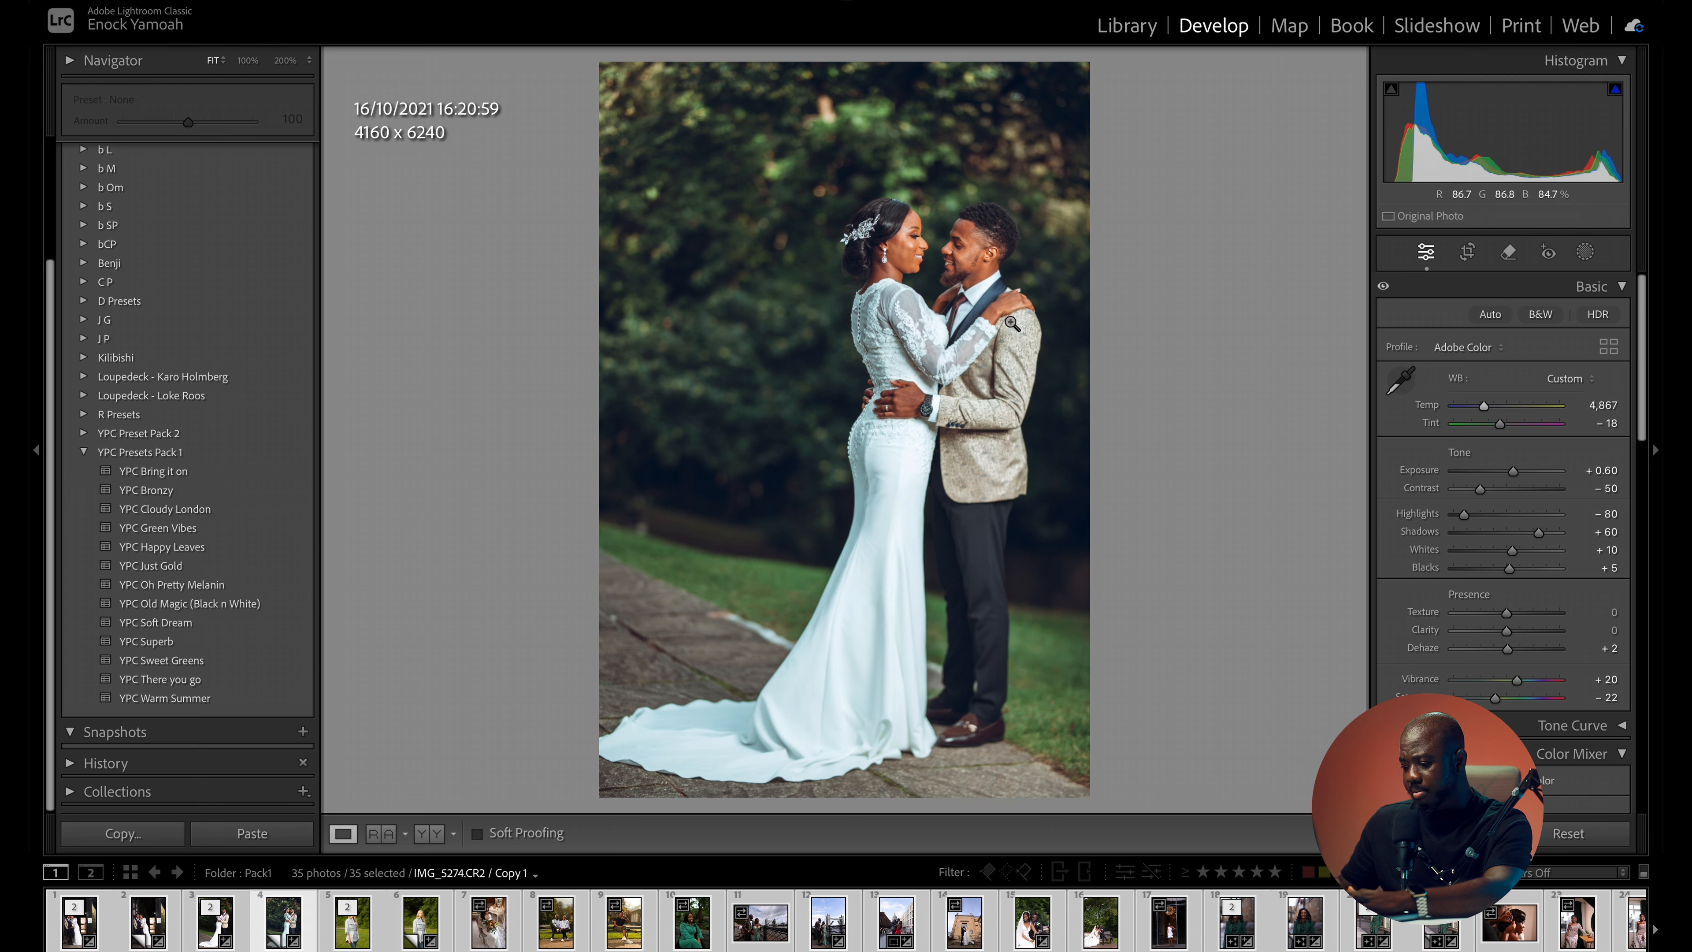
key(backslash)
key(backslash)
key(backslash)
key(backslash)
key(backslash)
key(backslash)
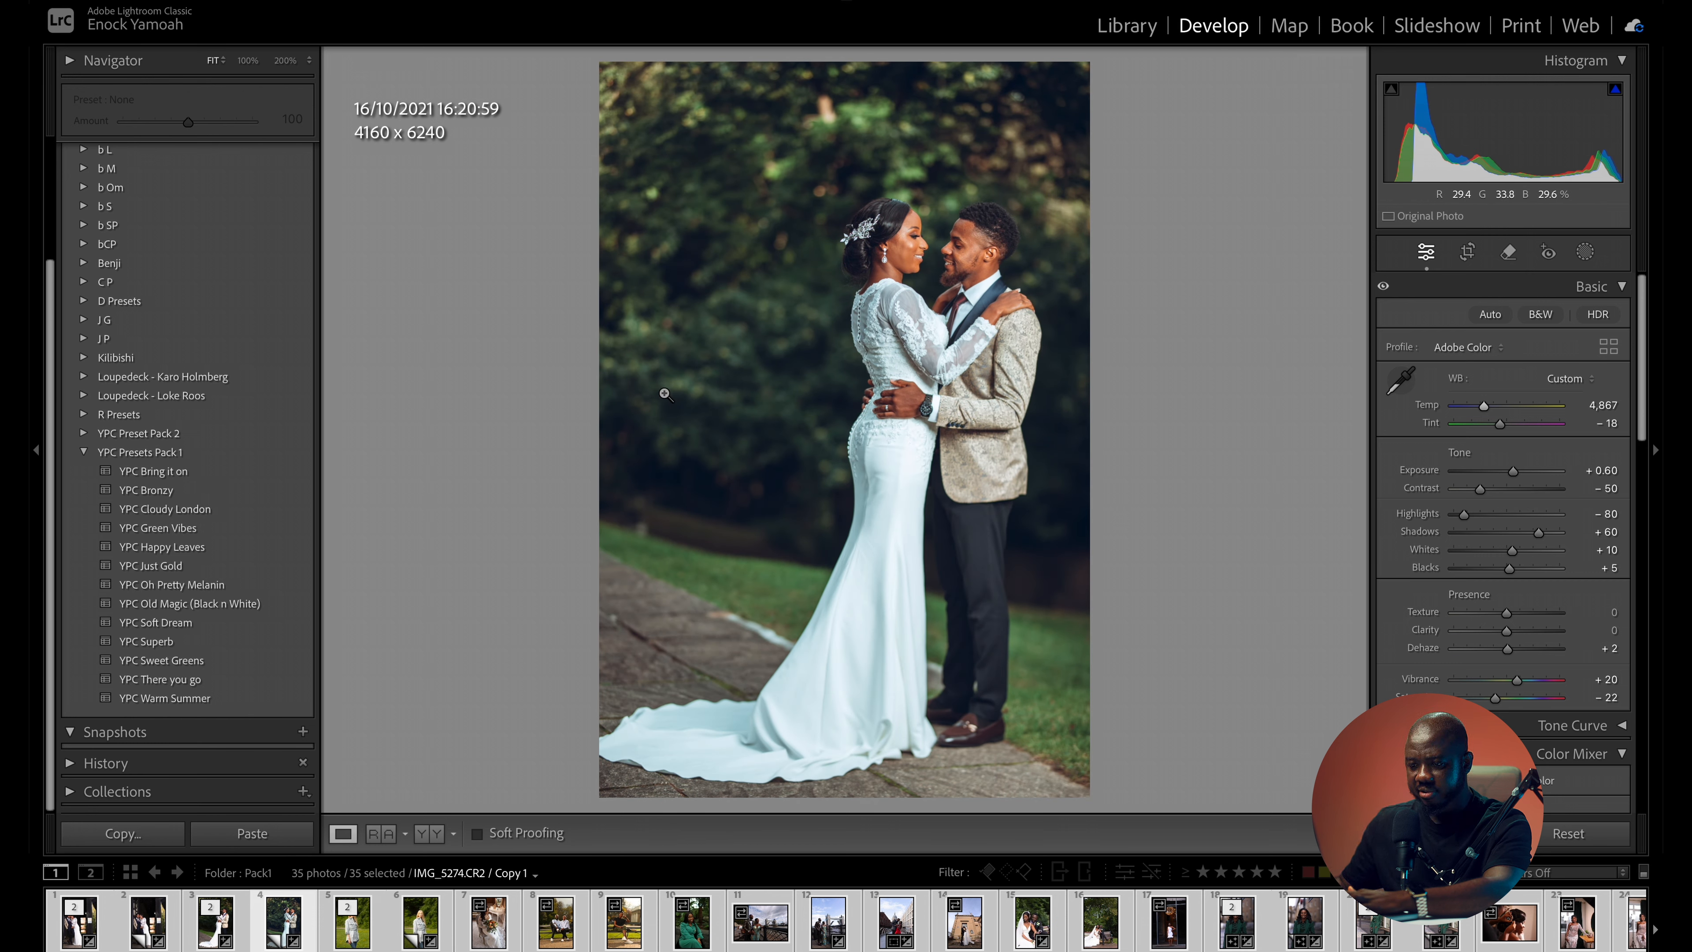
- Try the YPC Green Vibes preset with the temperature at 5,579, followed by the YPC Just Gold preset
click(138, 527)
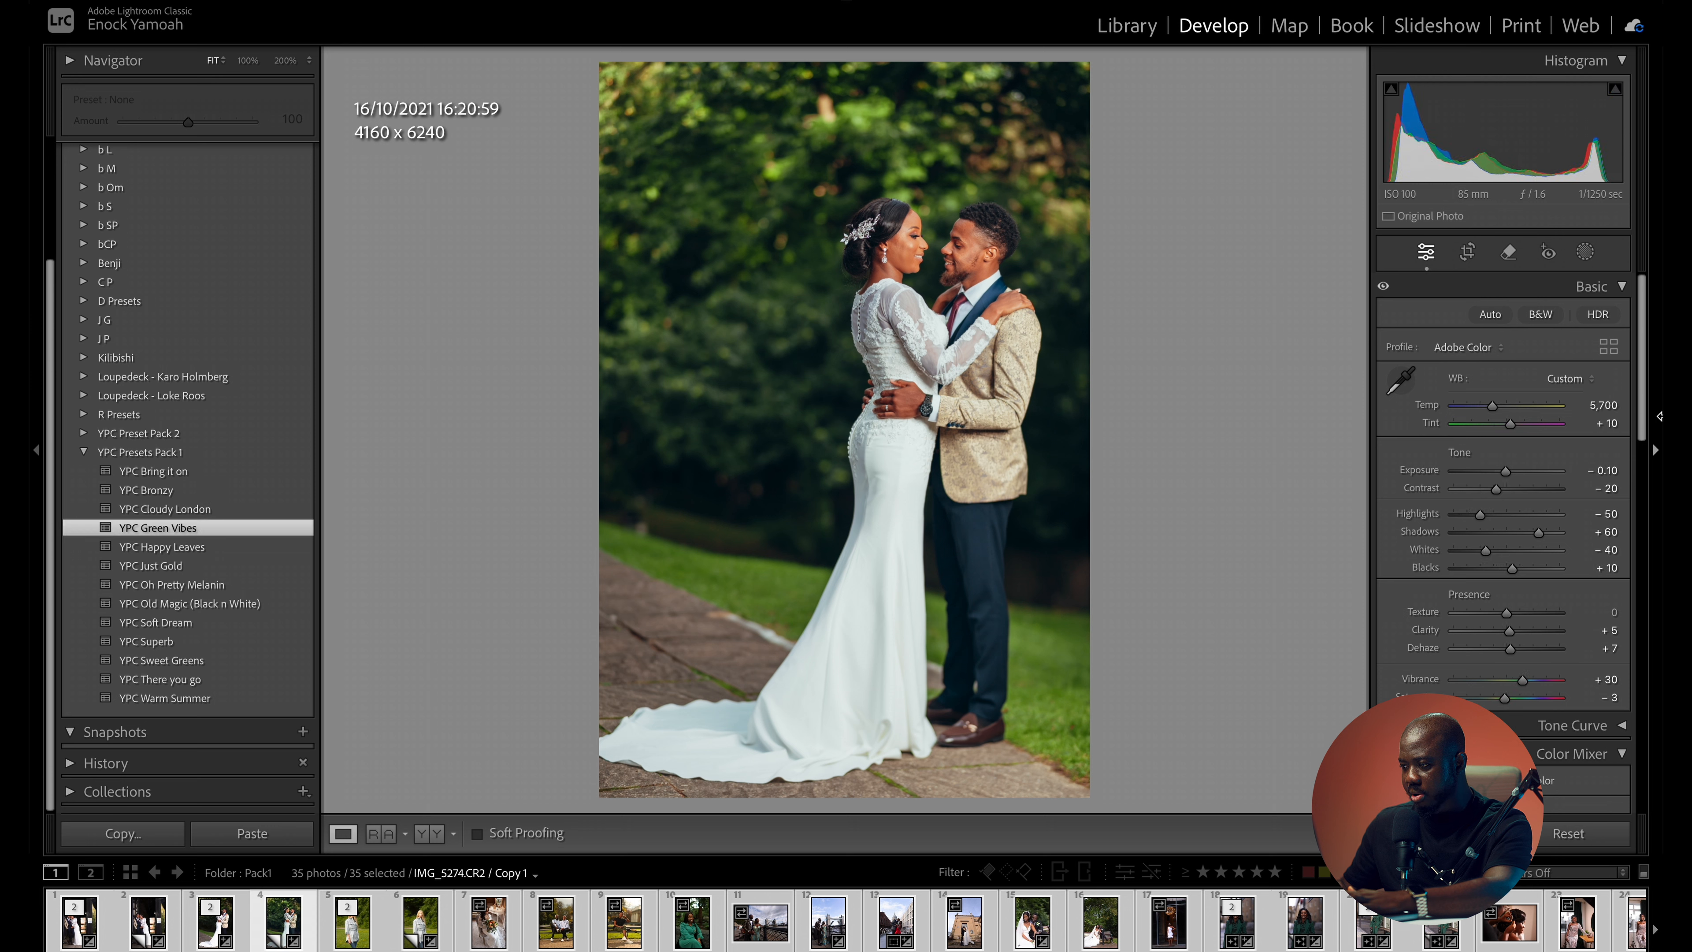
drag(1494, 411, 1492, 413)
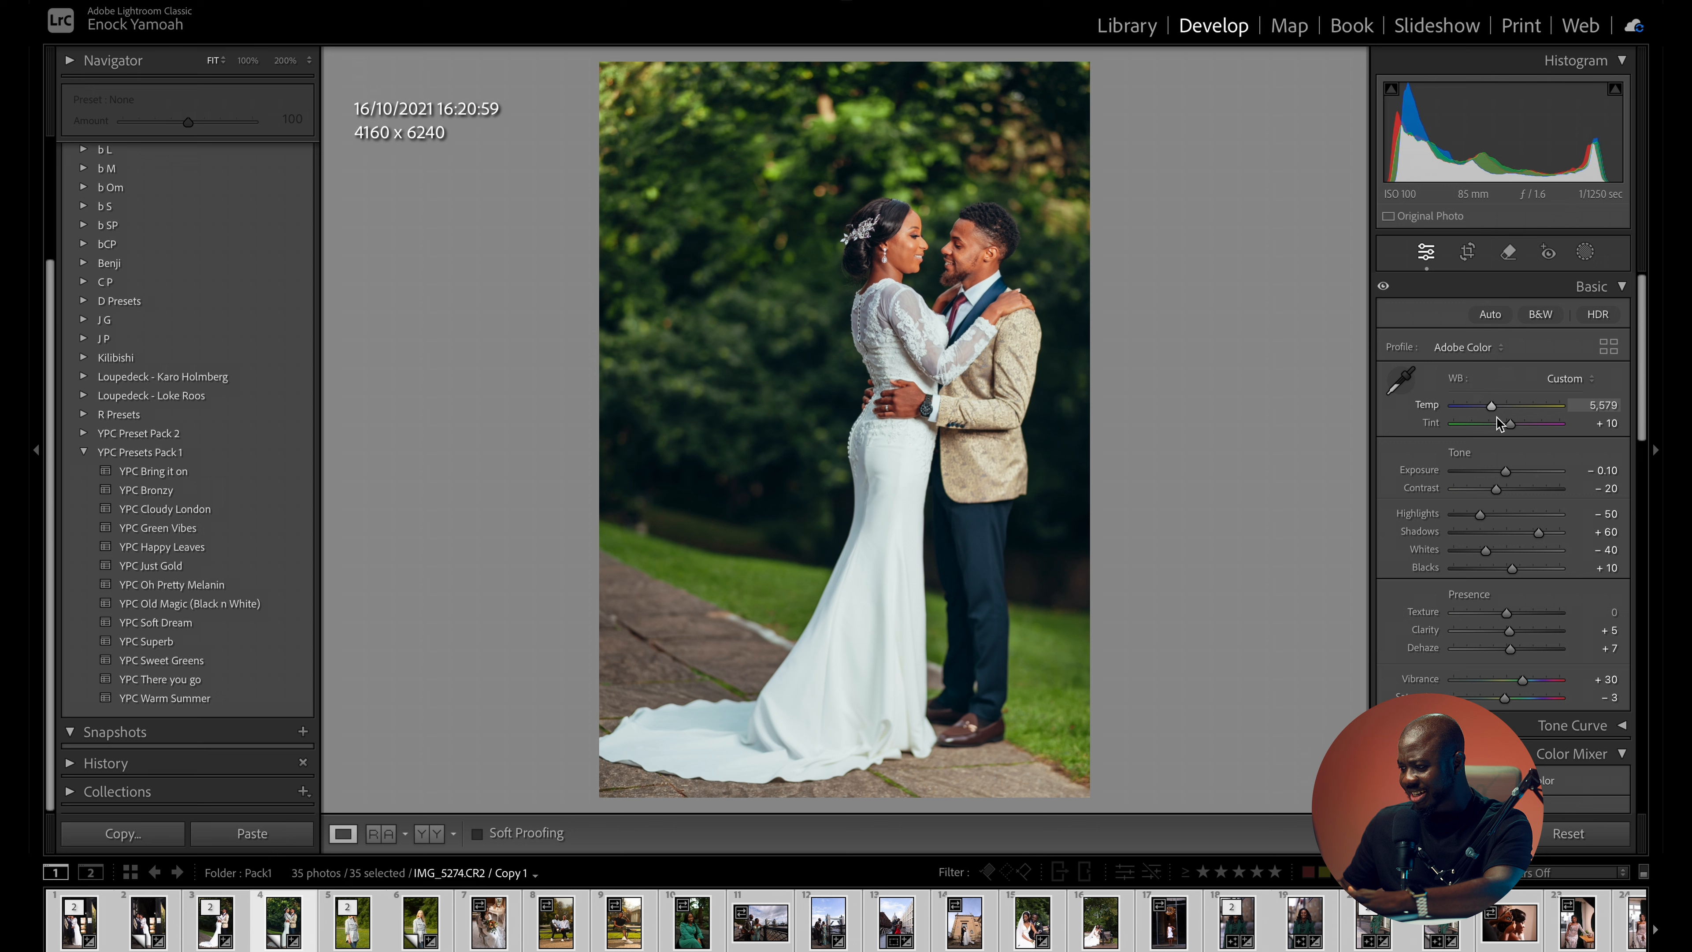
click(183, 564)
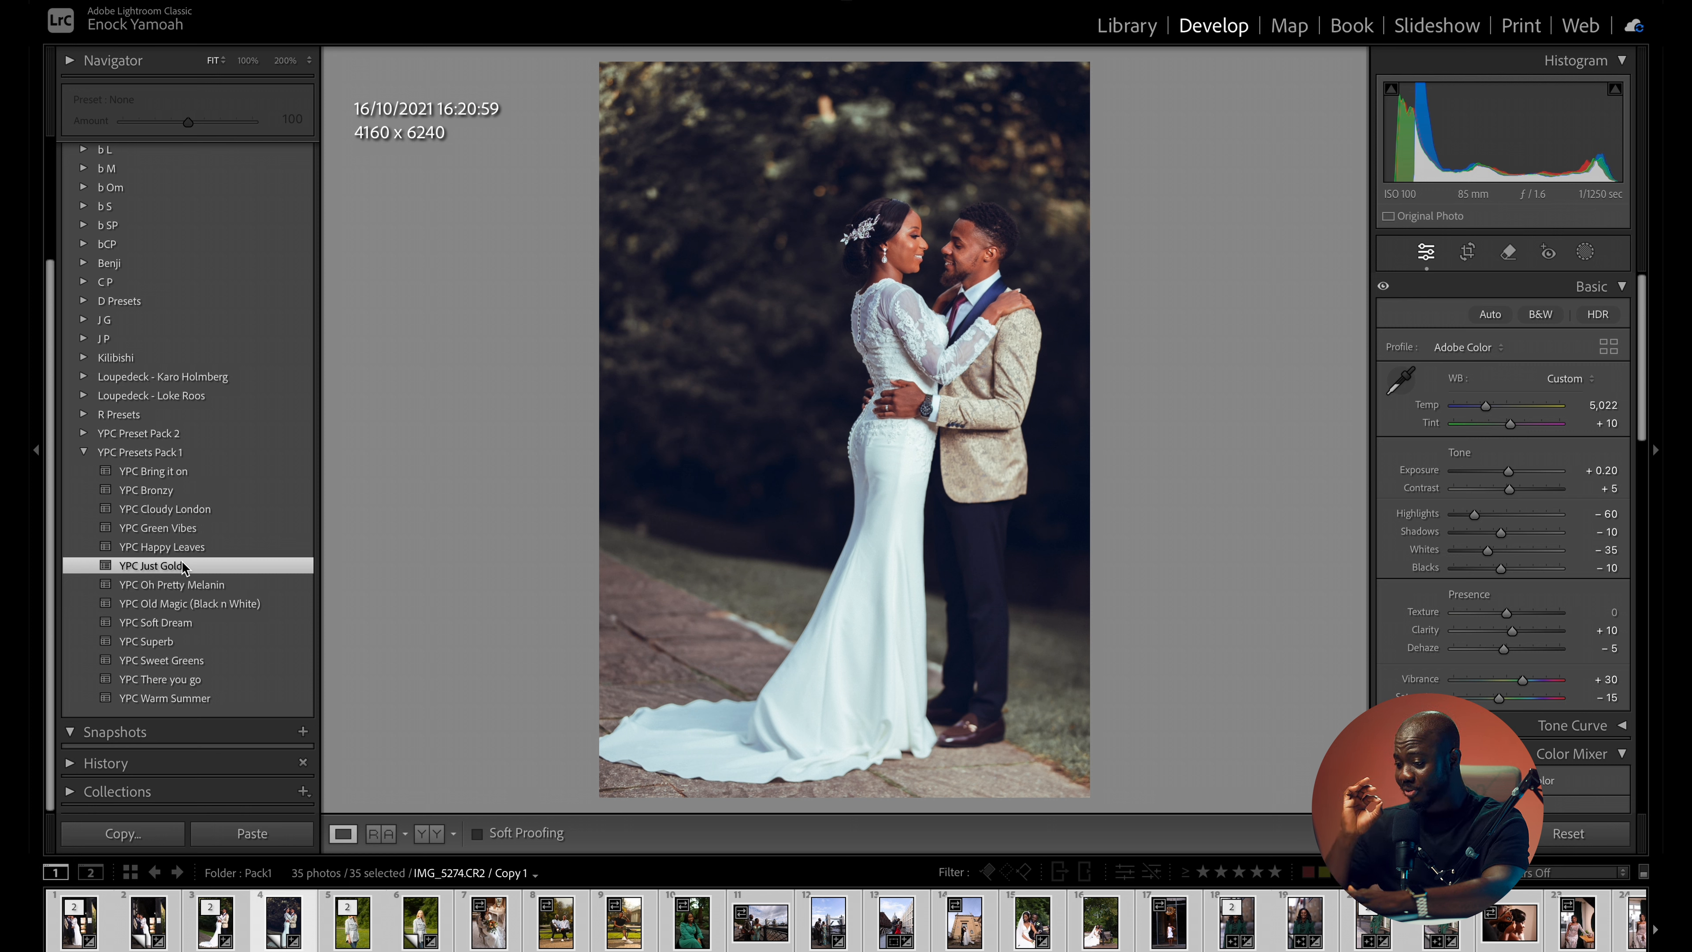
- Try the YPC Old Magic (Black n White) preset with exposure at +0.20 and inspect the groom's face up close
click(200, 603)
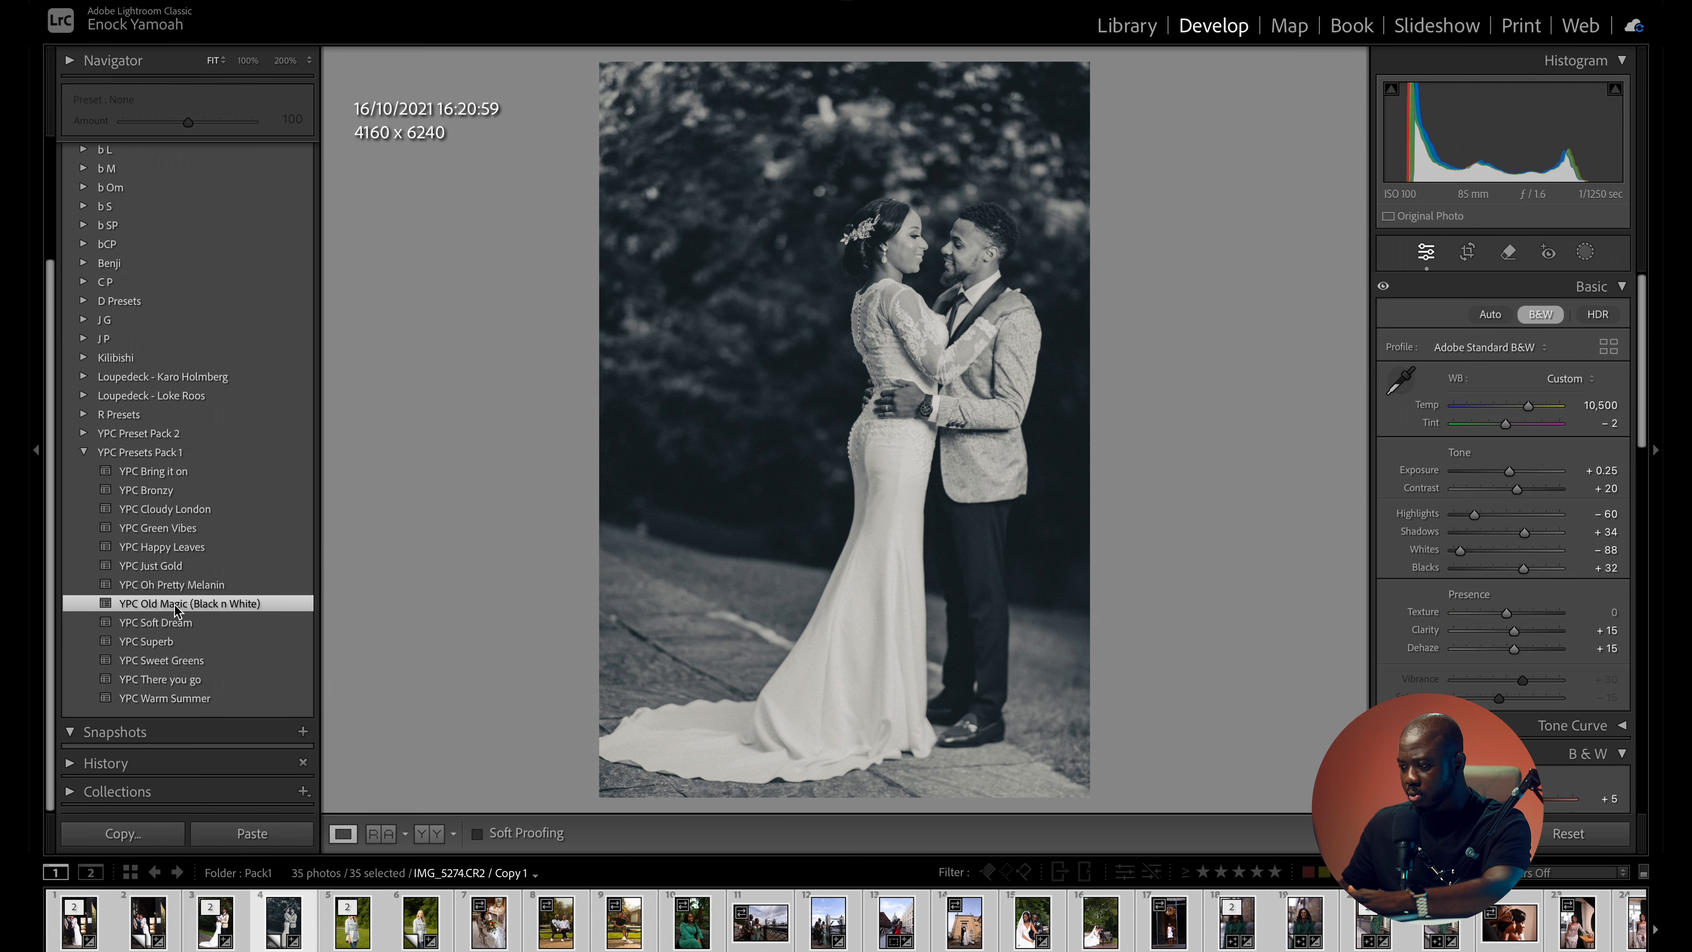
drag(1511, 469, 1507, 469)
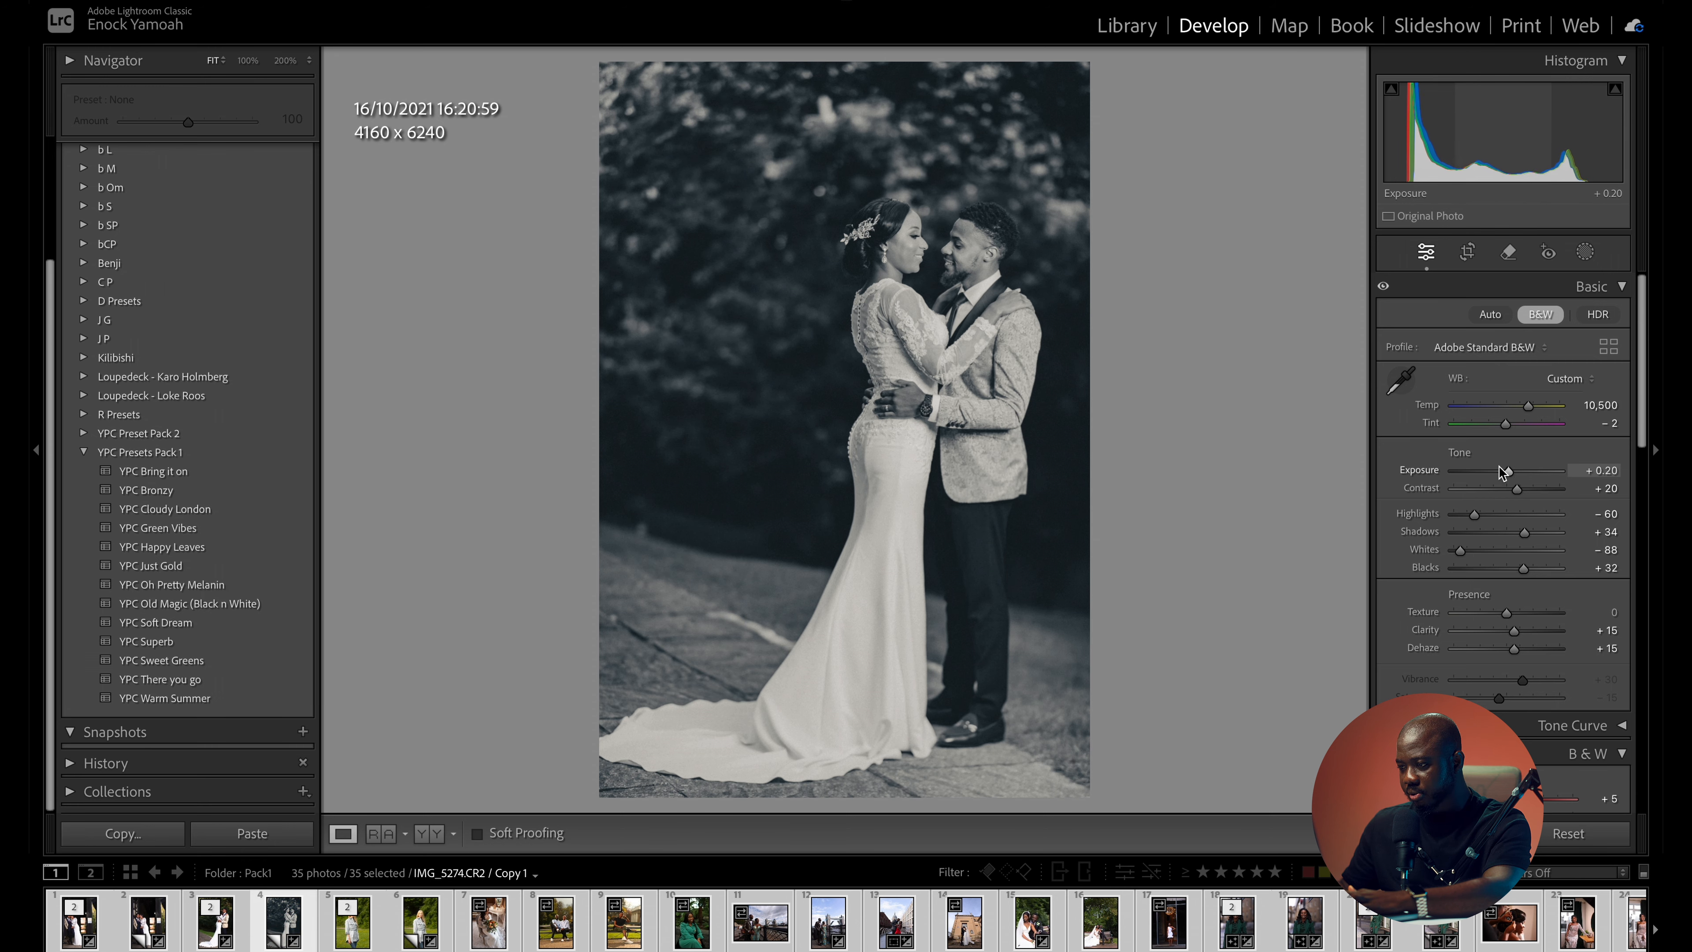
click(914, 243)
drag(1002, 274, 596, 325)
drag(873, 411, 599, 373)
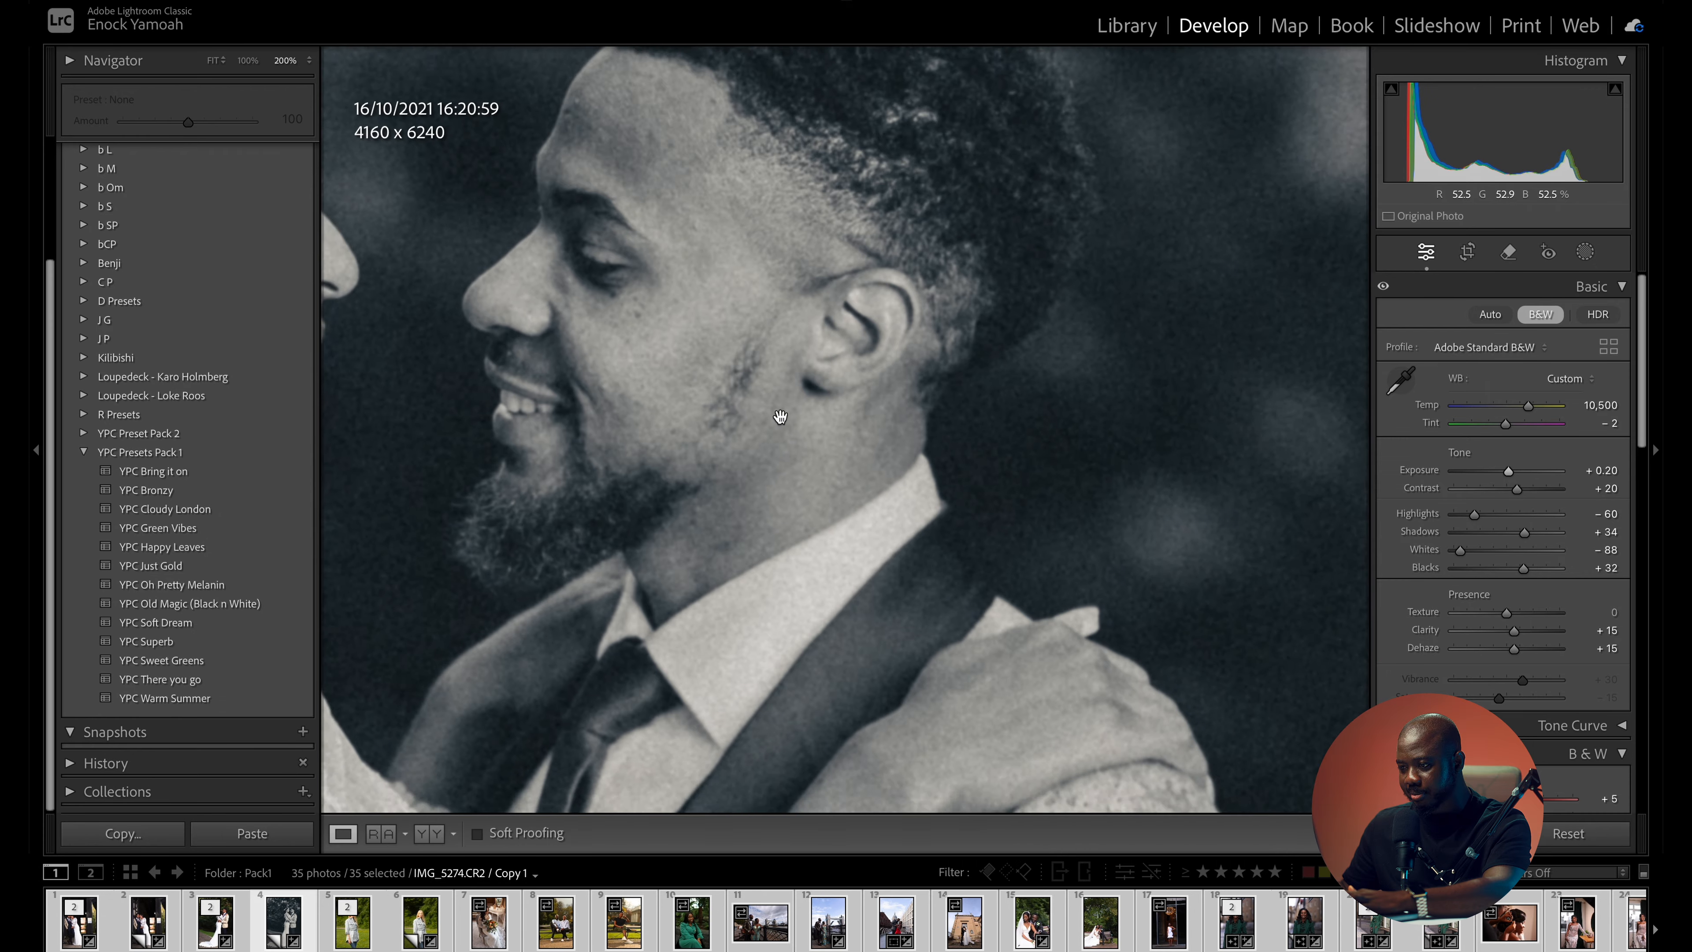
drag(782, 423, 838, 269)
click(911, 331)
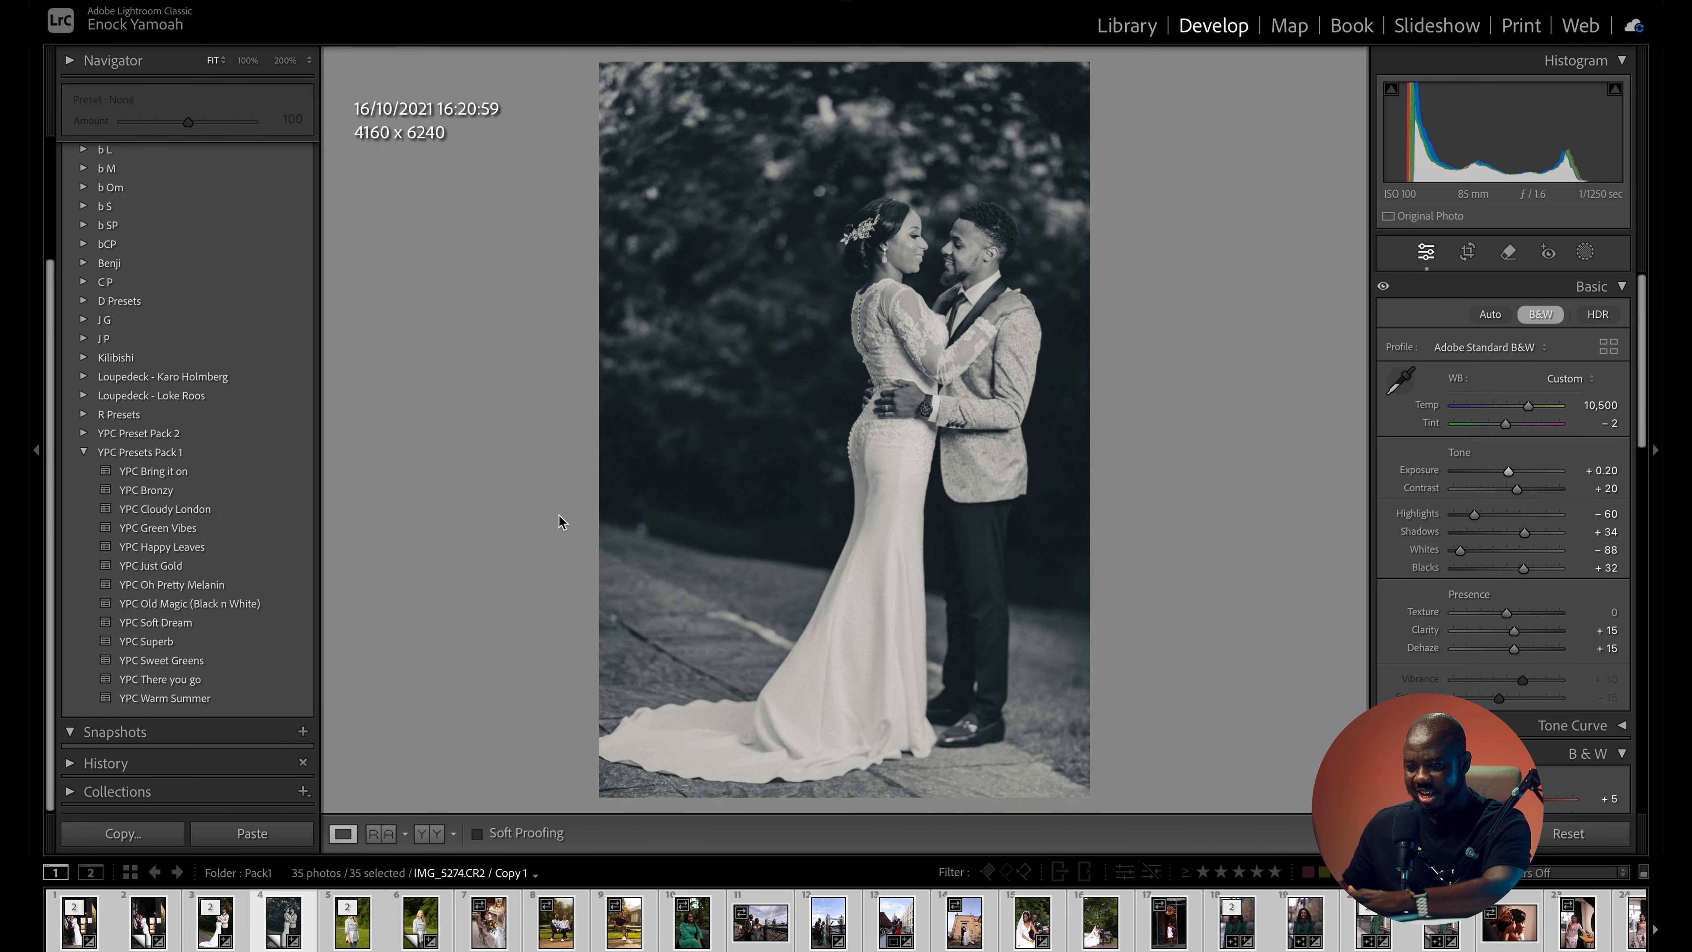
- Apply the YPC Cloudy London preset to the couple photo
click(164, 511)
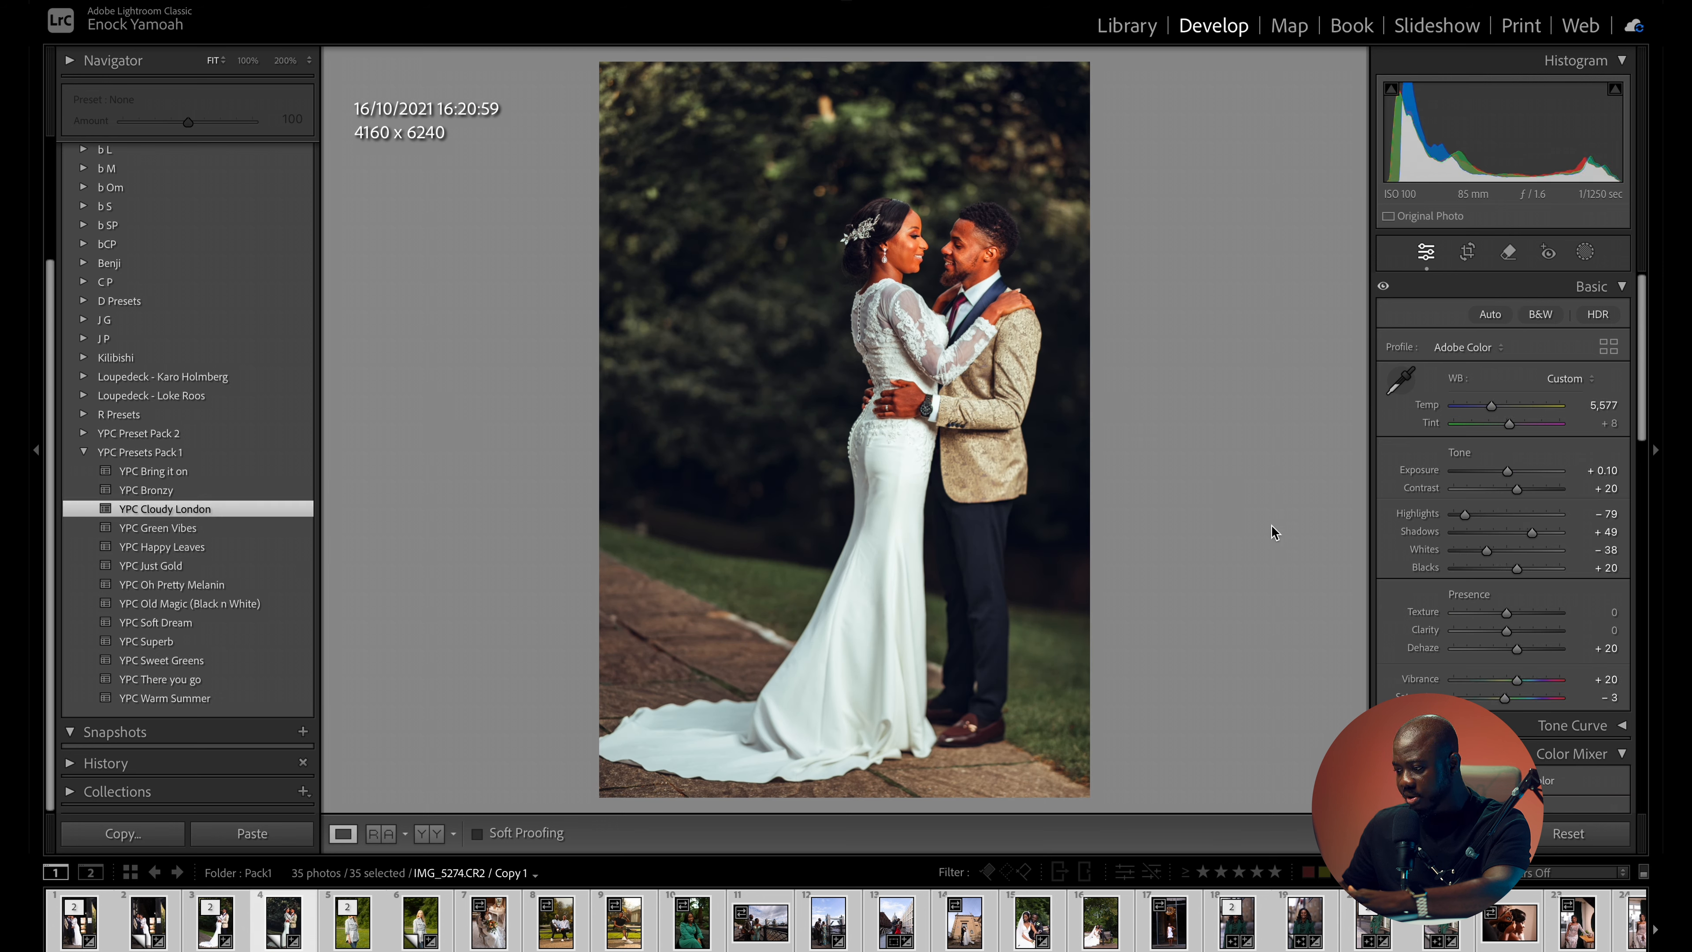
- Try a saturation of -22 on the couple photo, inspect the skin tones, and undo the saturation changes
drag(1511, 693, 1496, 701)
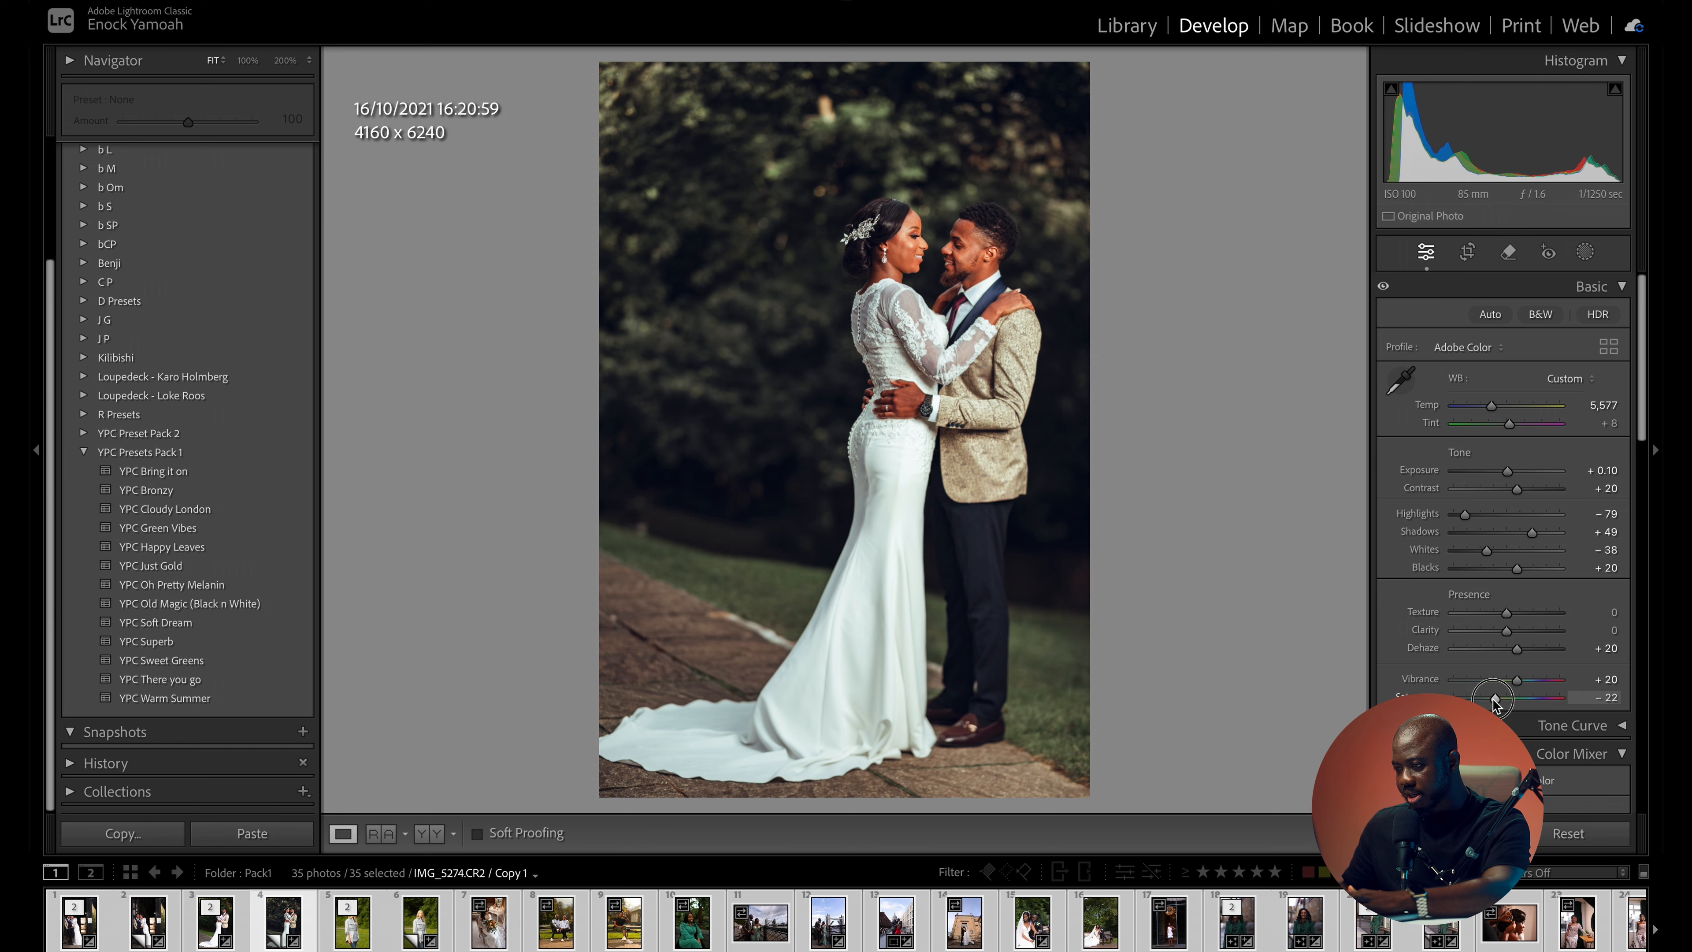
click(967, 253)
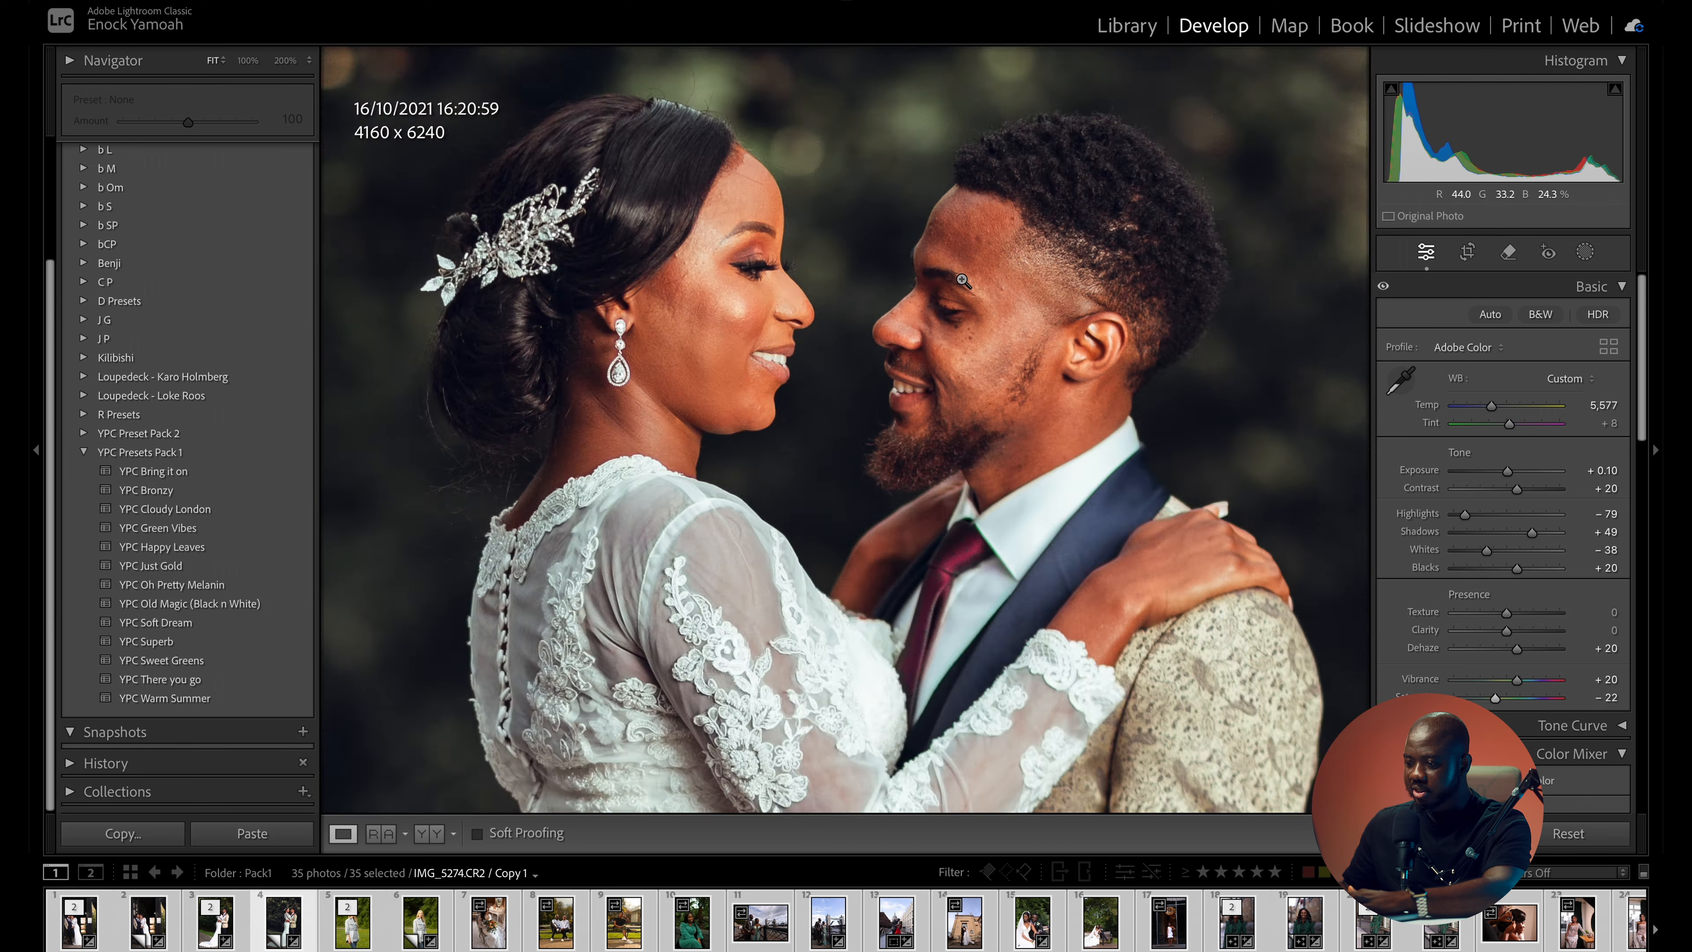
click(964, 281)
key(ctrl+z)
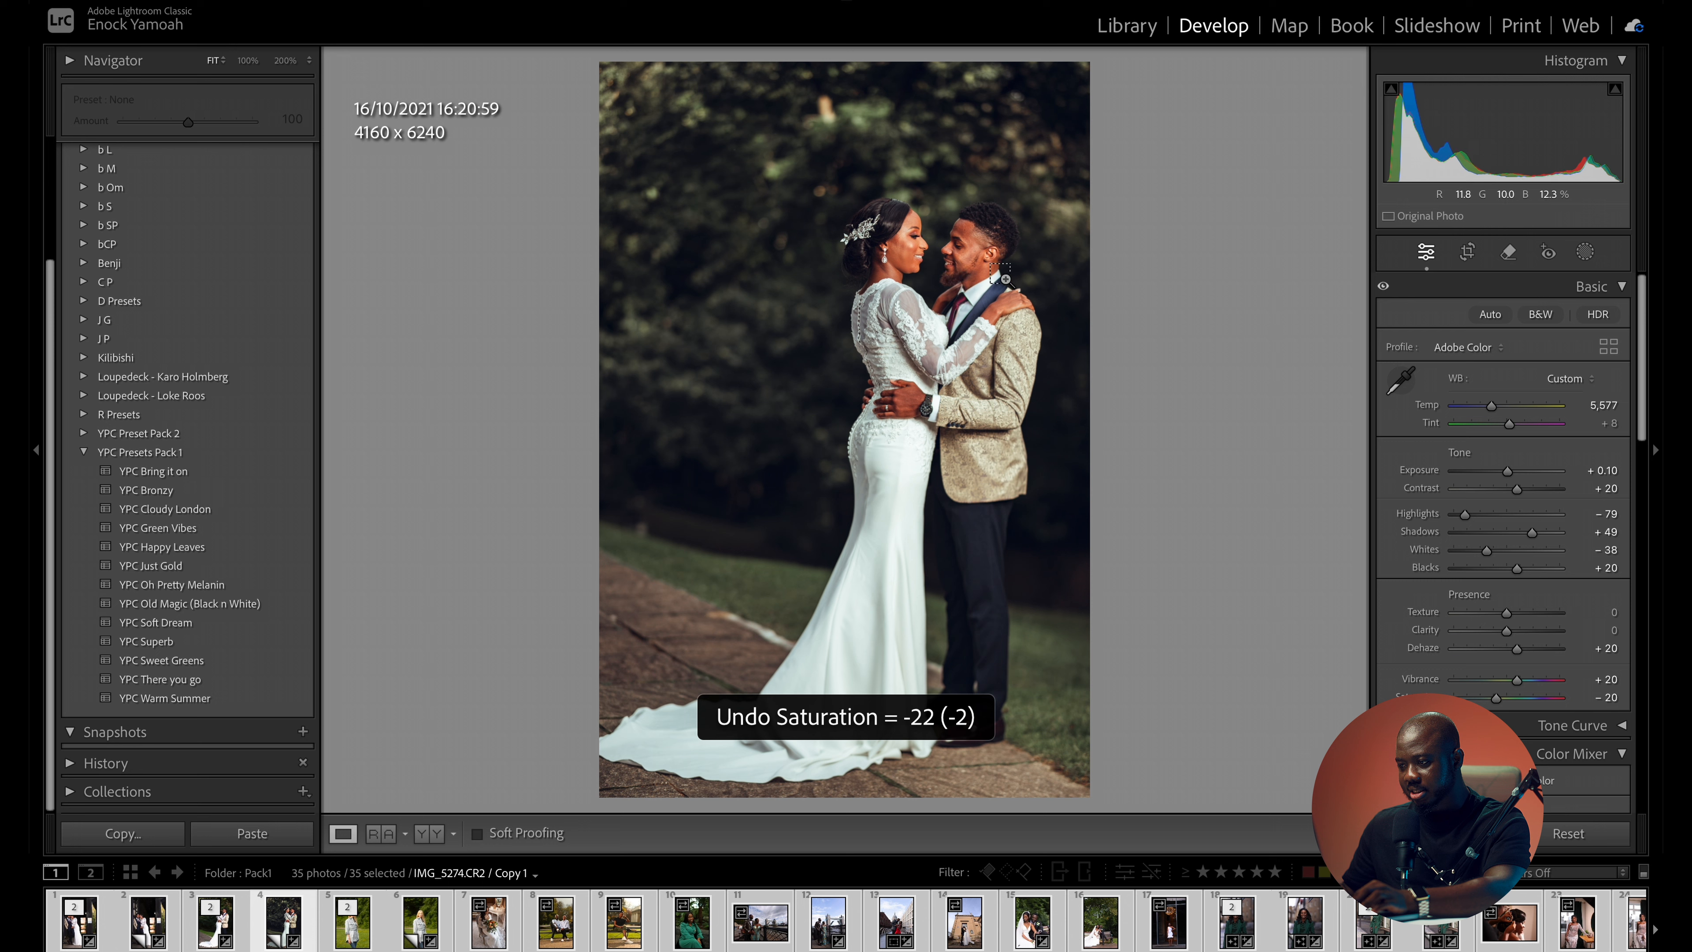
key(ctrl+z)
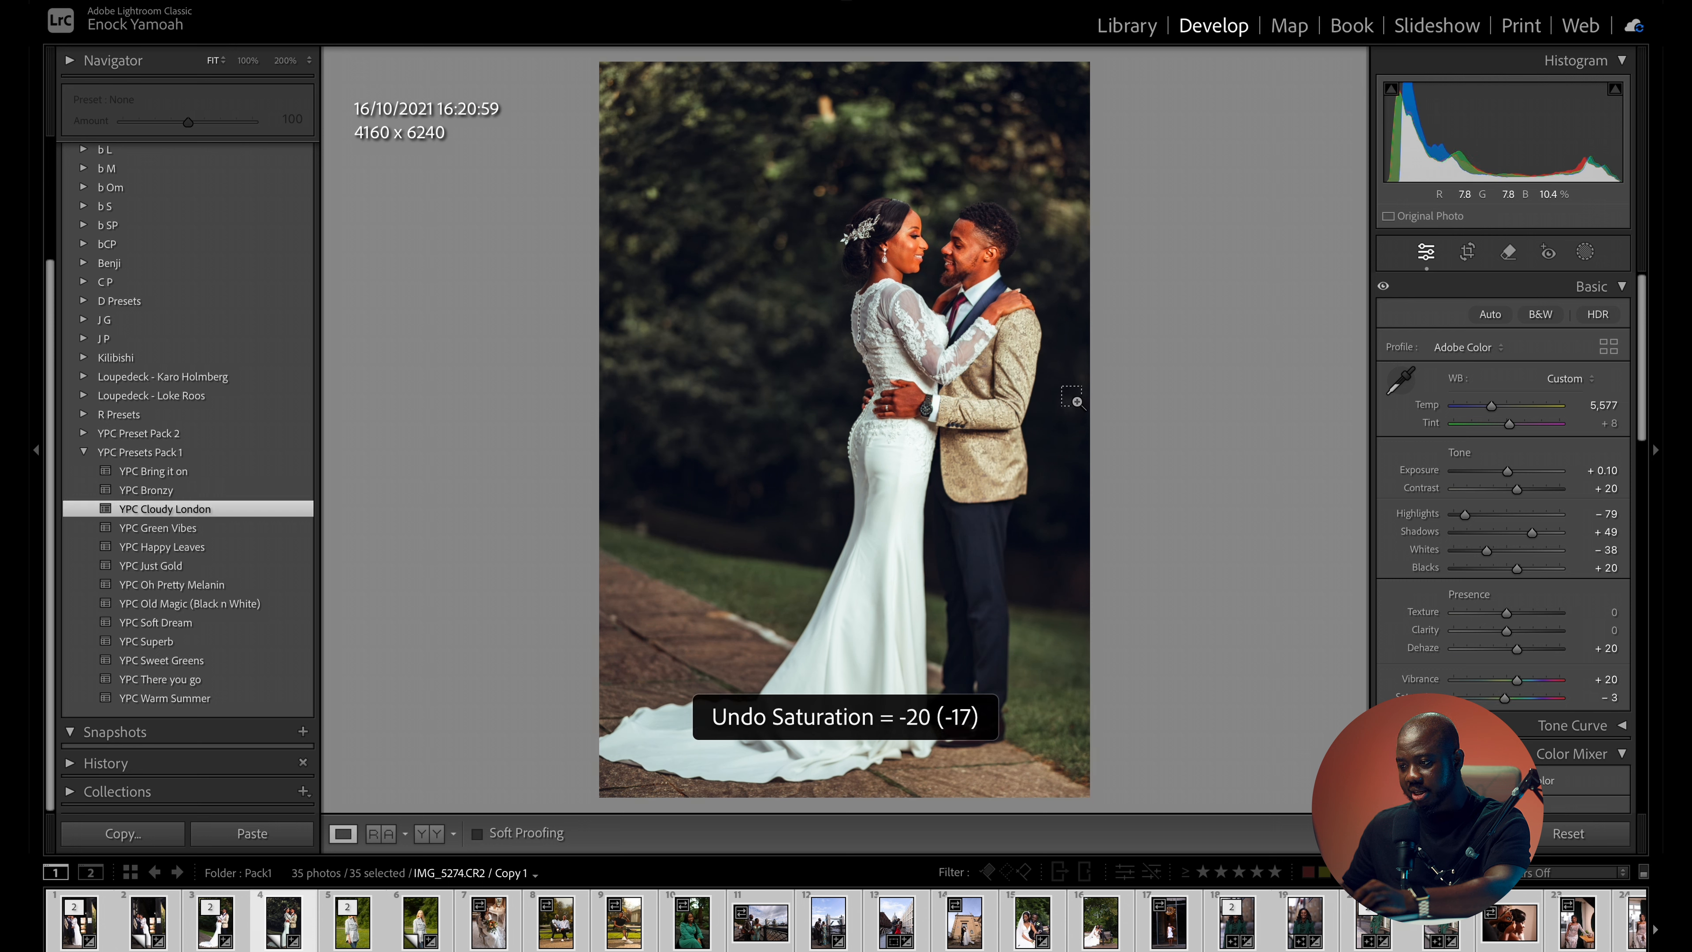
- Set the couple photo's saturation to -18 and check the skin tones on both faces
scroll(1465, 680, down, 1)
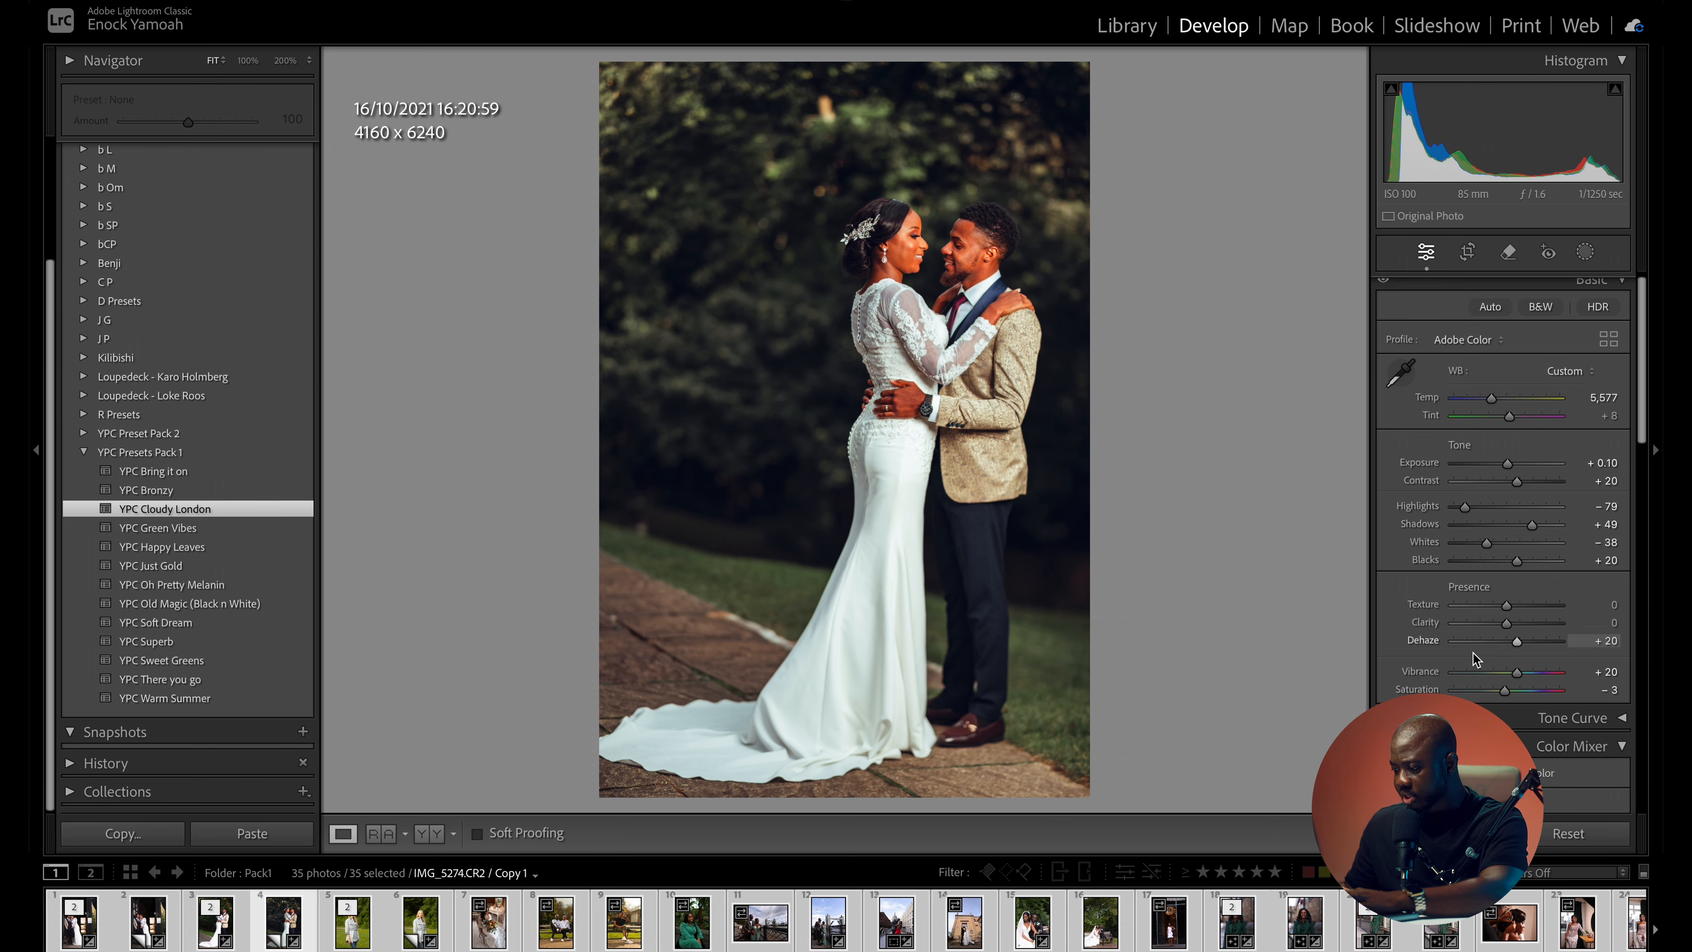
drag(997, 252, 1145, 373)
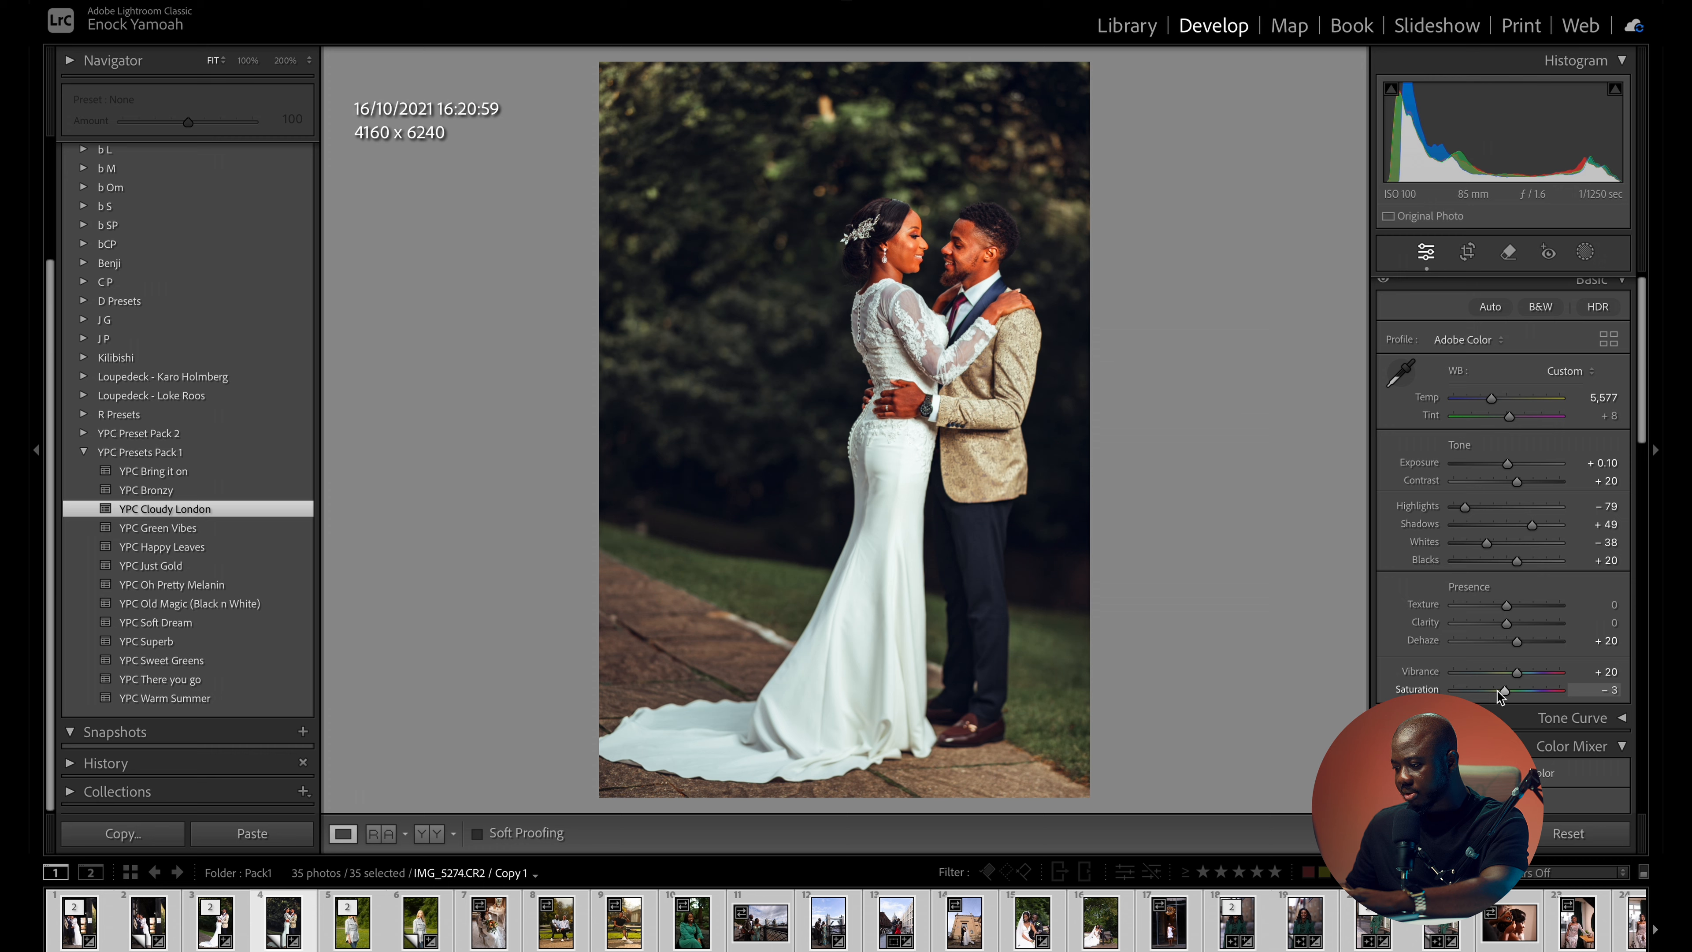
drag(1498, 691, 1497, 690)
drag(969, 266, 955, 437)
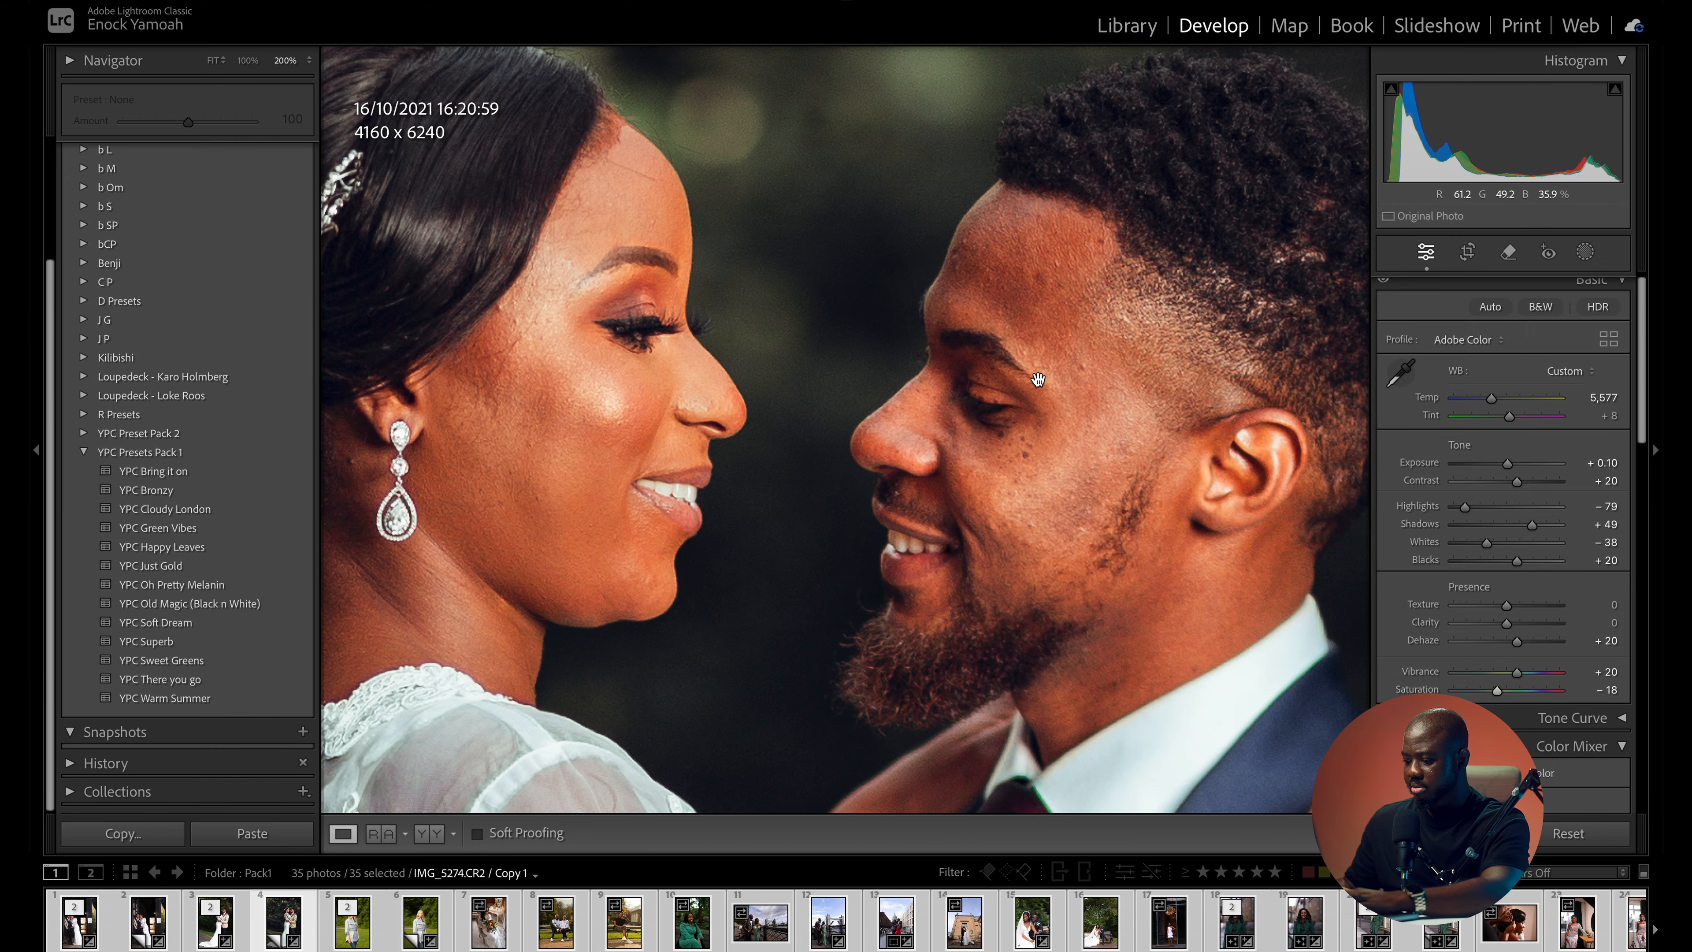
click(1058, 390)
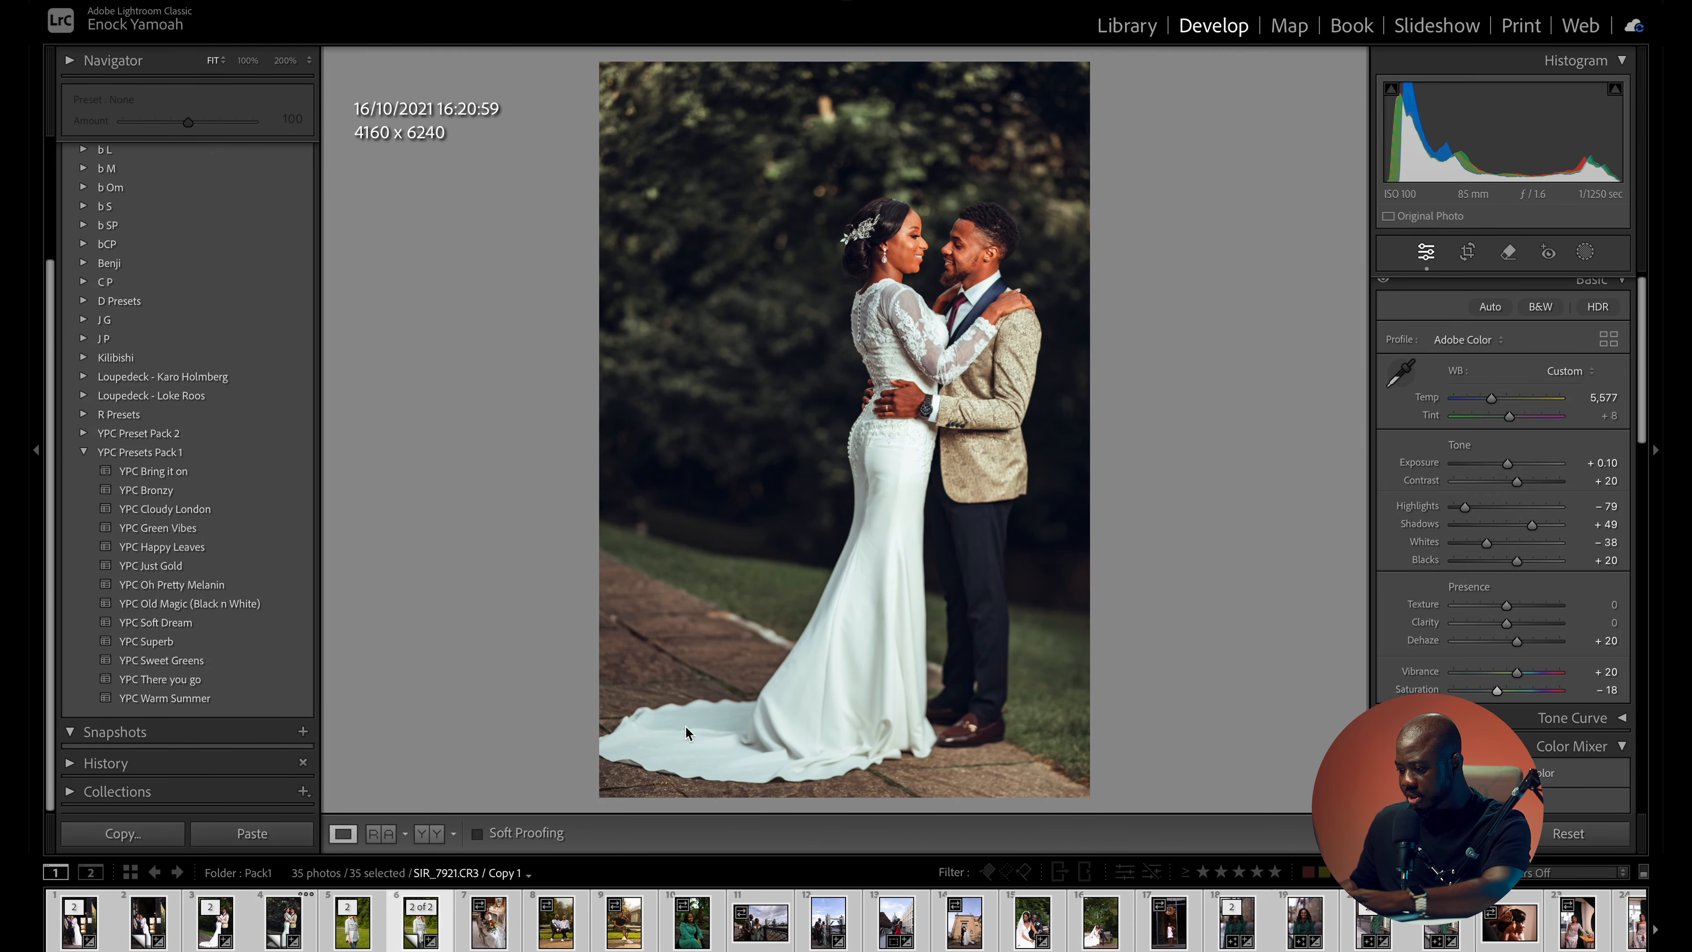
- Apply the YPC Cloudy London preset to the photo of the woman in the green suit and compare it with the original
click(1309, 935)
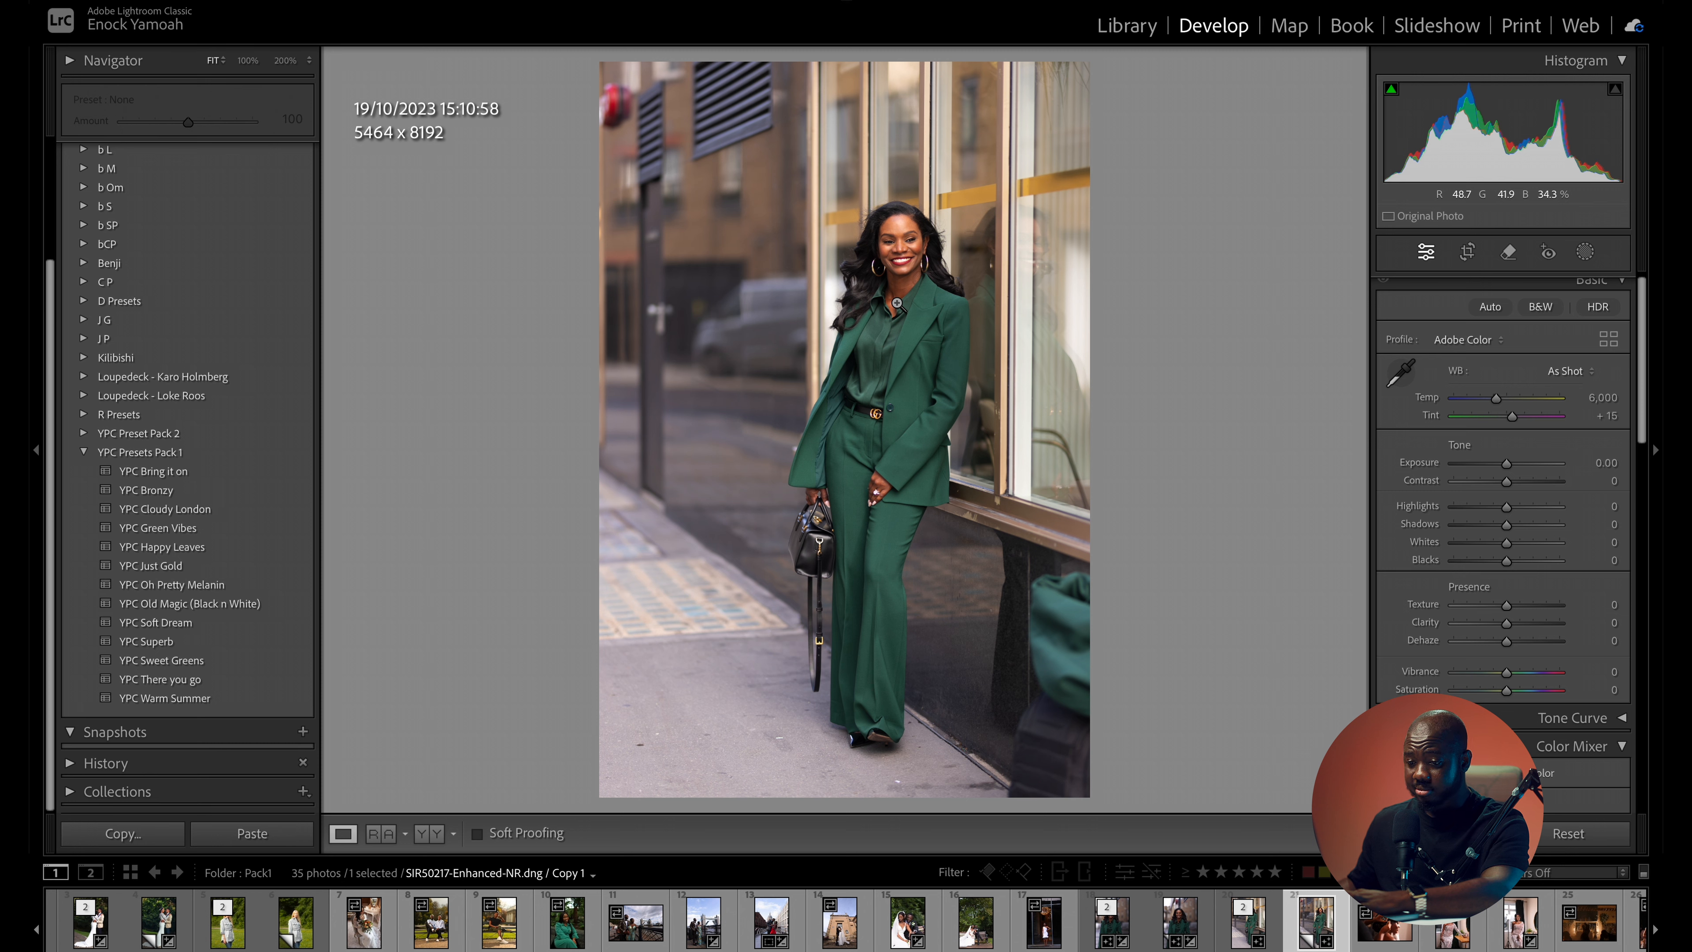
click(162, 511)
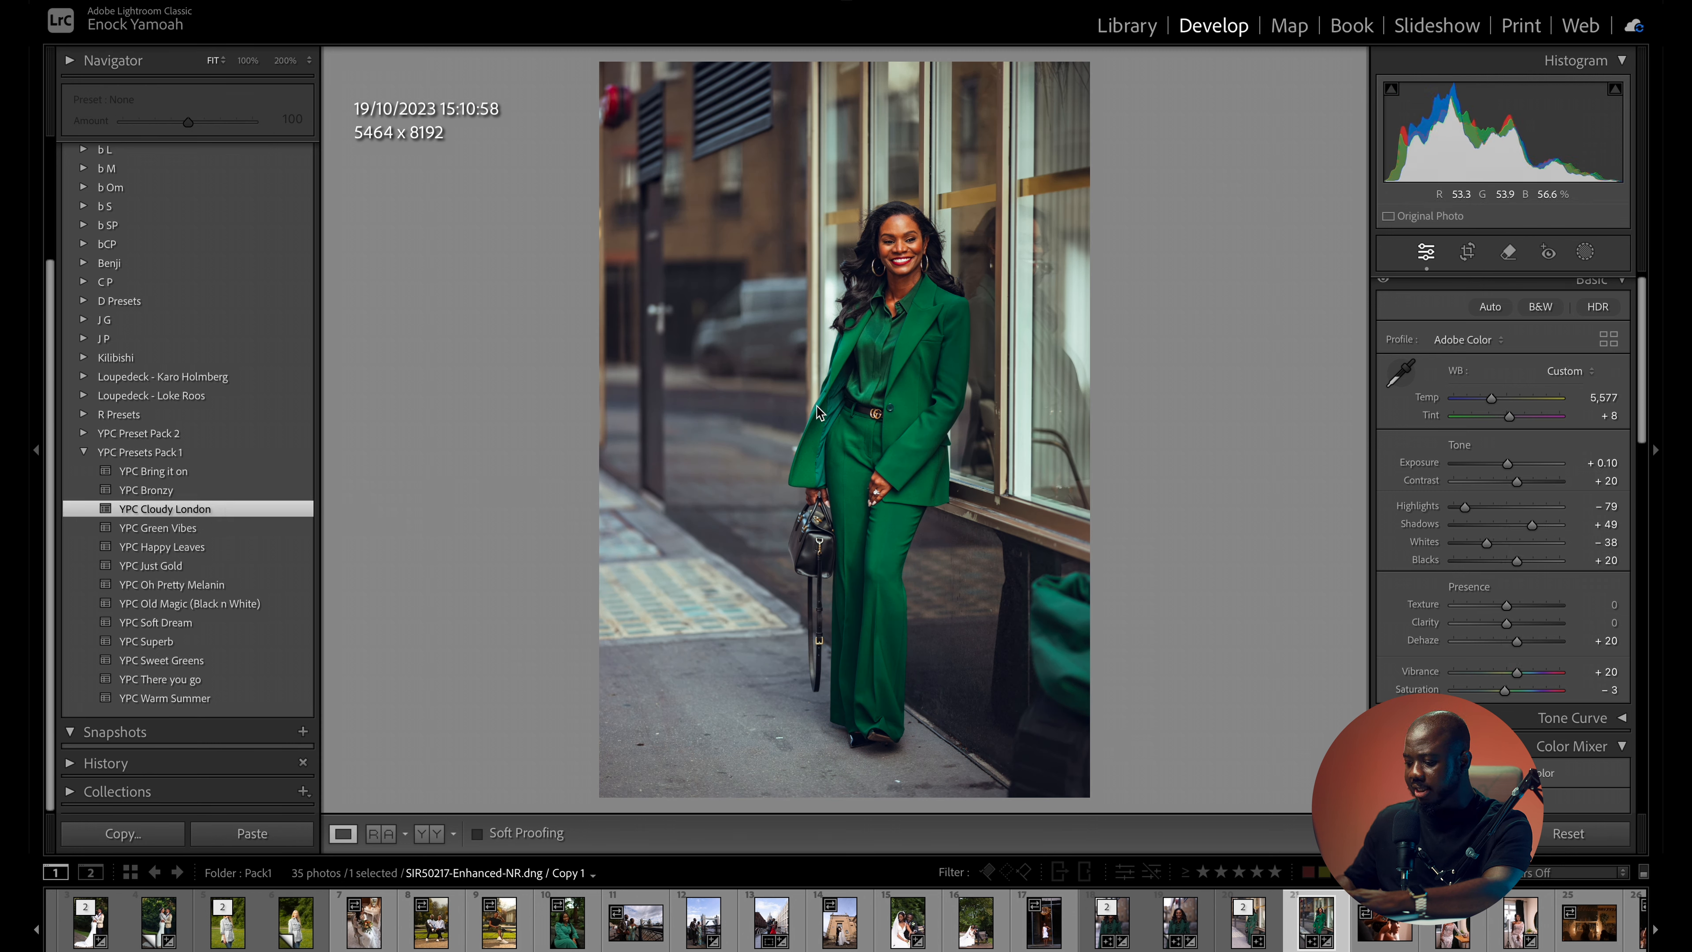
key(backslash)
key(backslash)
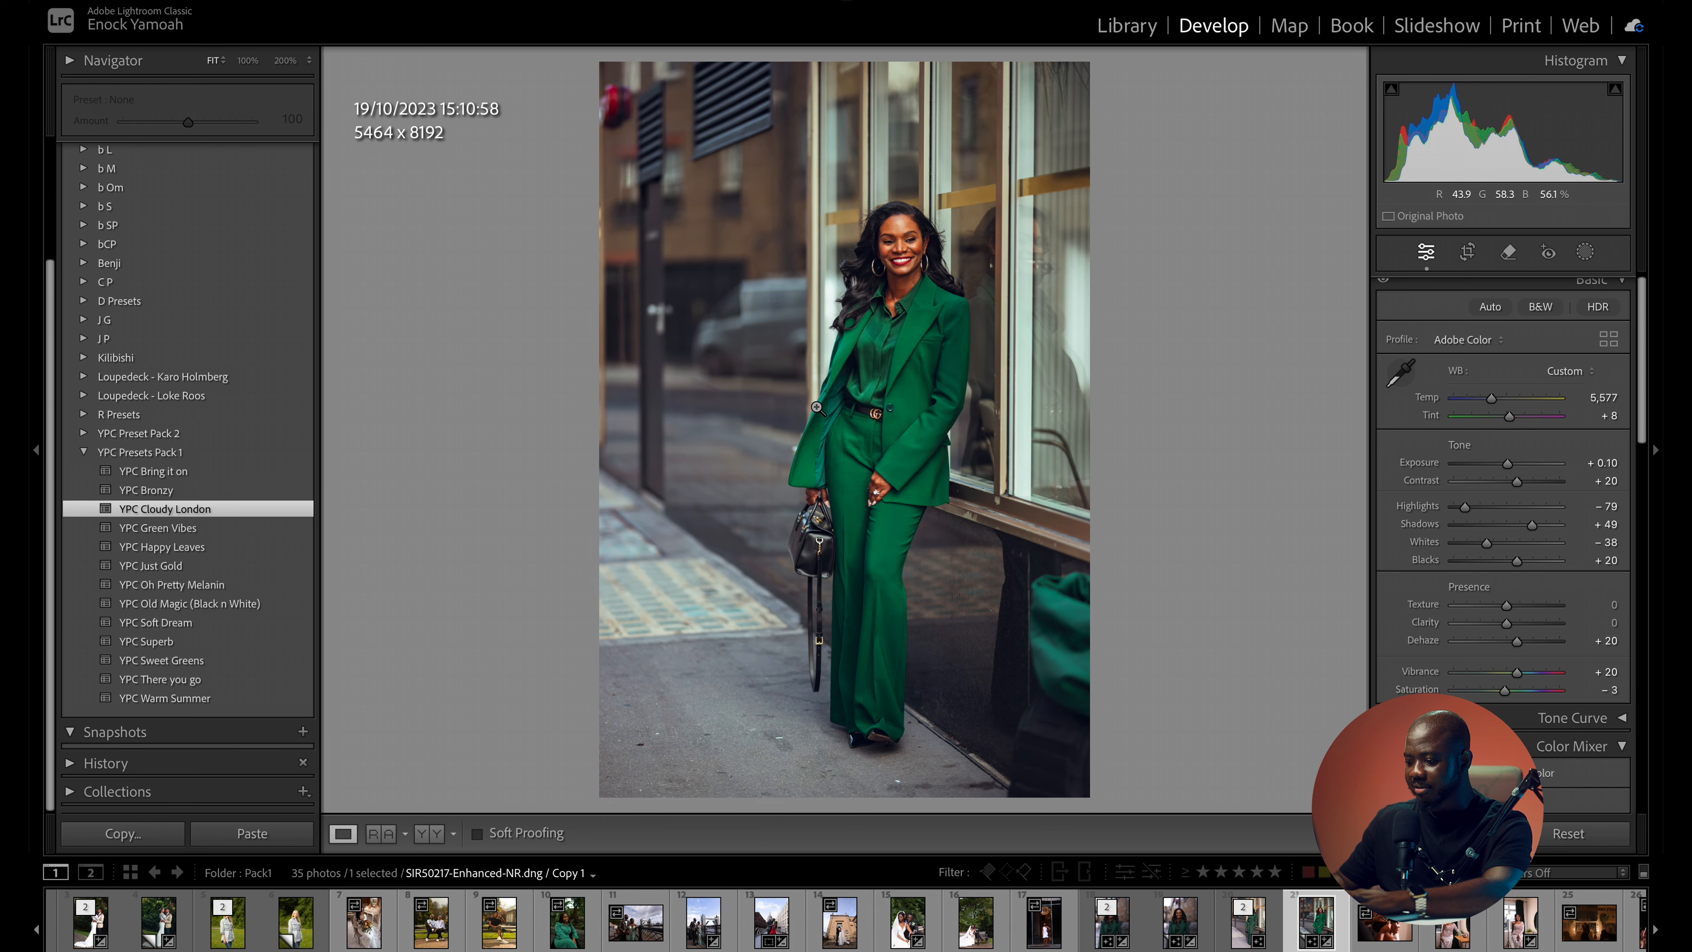
key(backslash)
key(backslash)
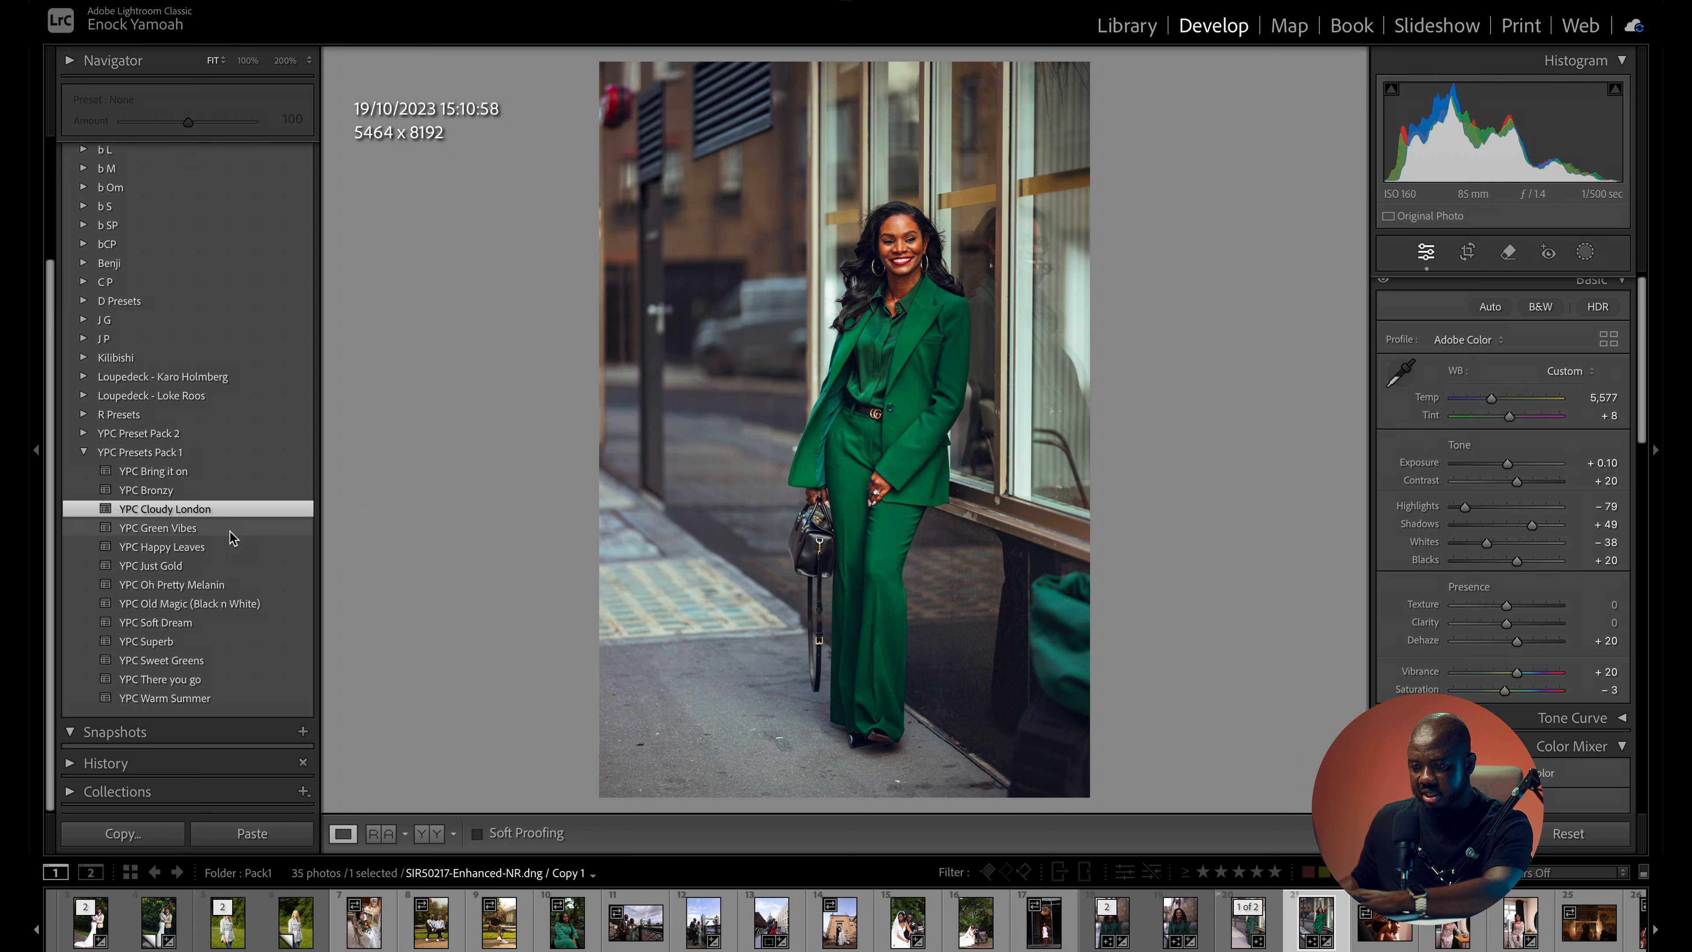
- Apply the YPC Bring it on preset to the green-suit photo, set the temperature to 6,322, and inspect the face up close
click(197, 473)
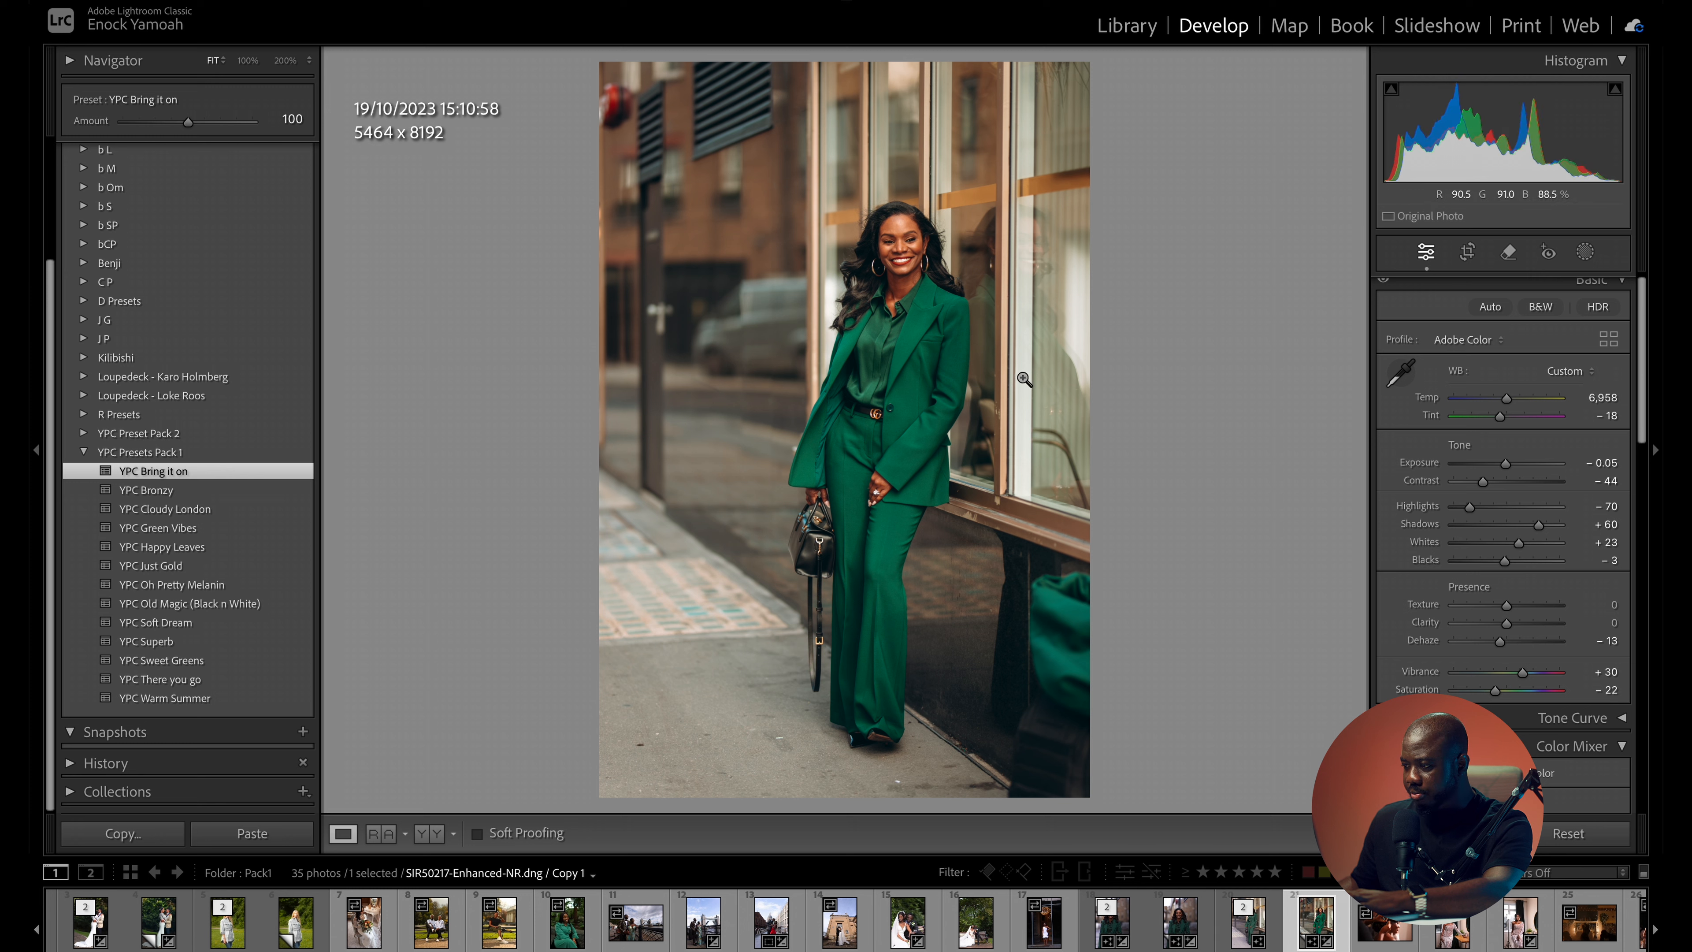
drag(1512, 398, 1500, 403)
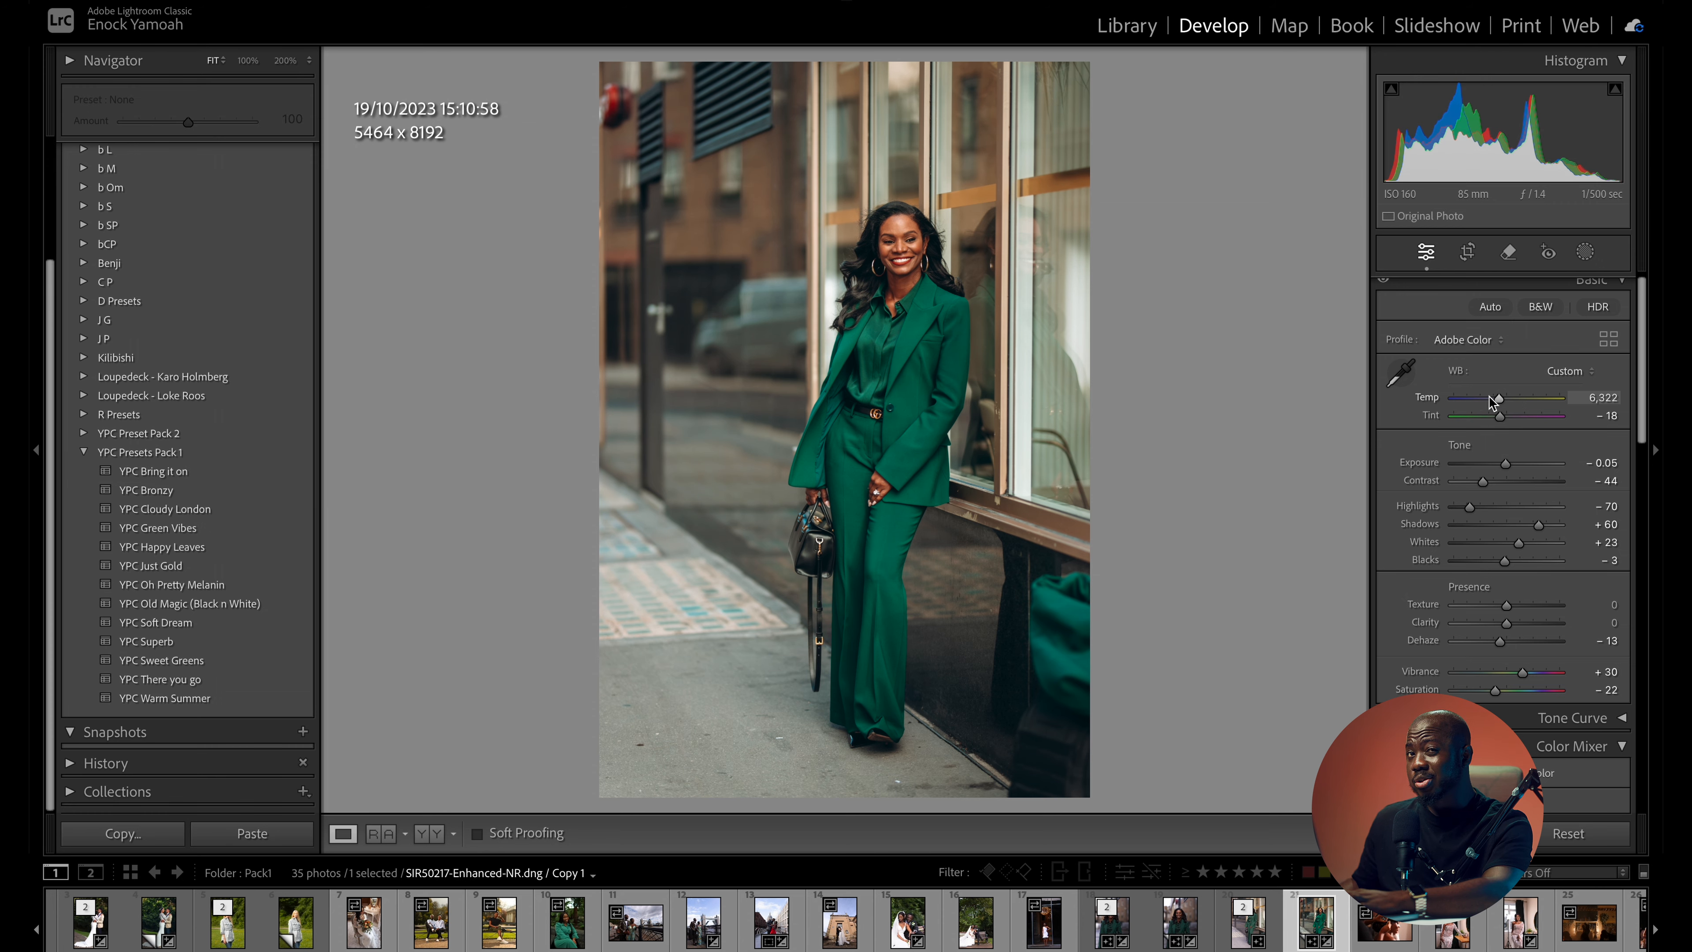
click(918, 236)
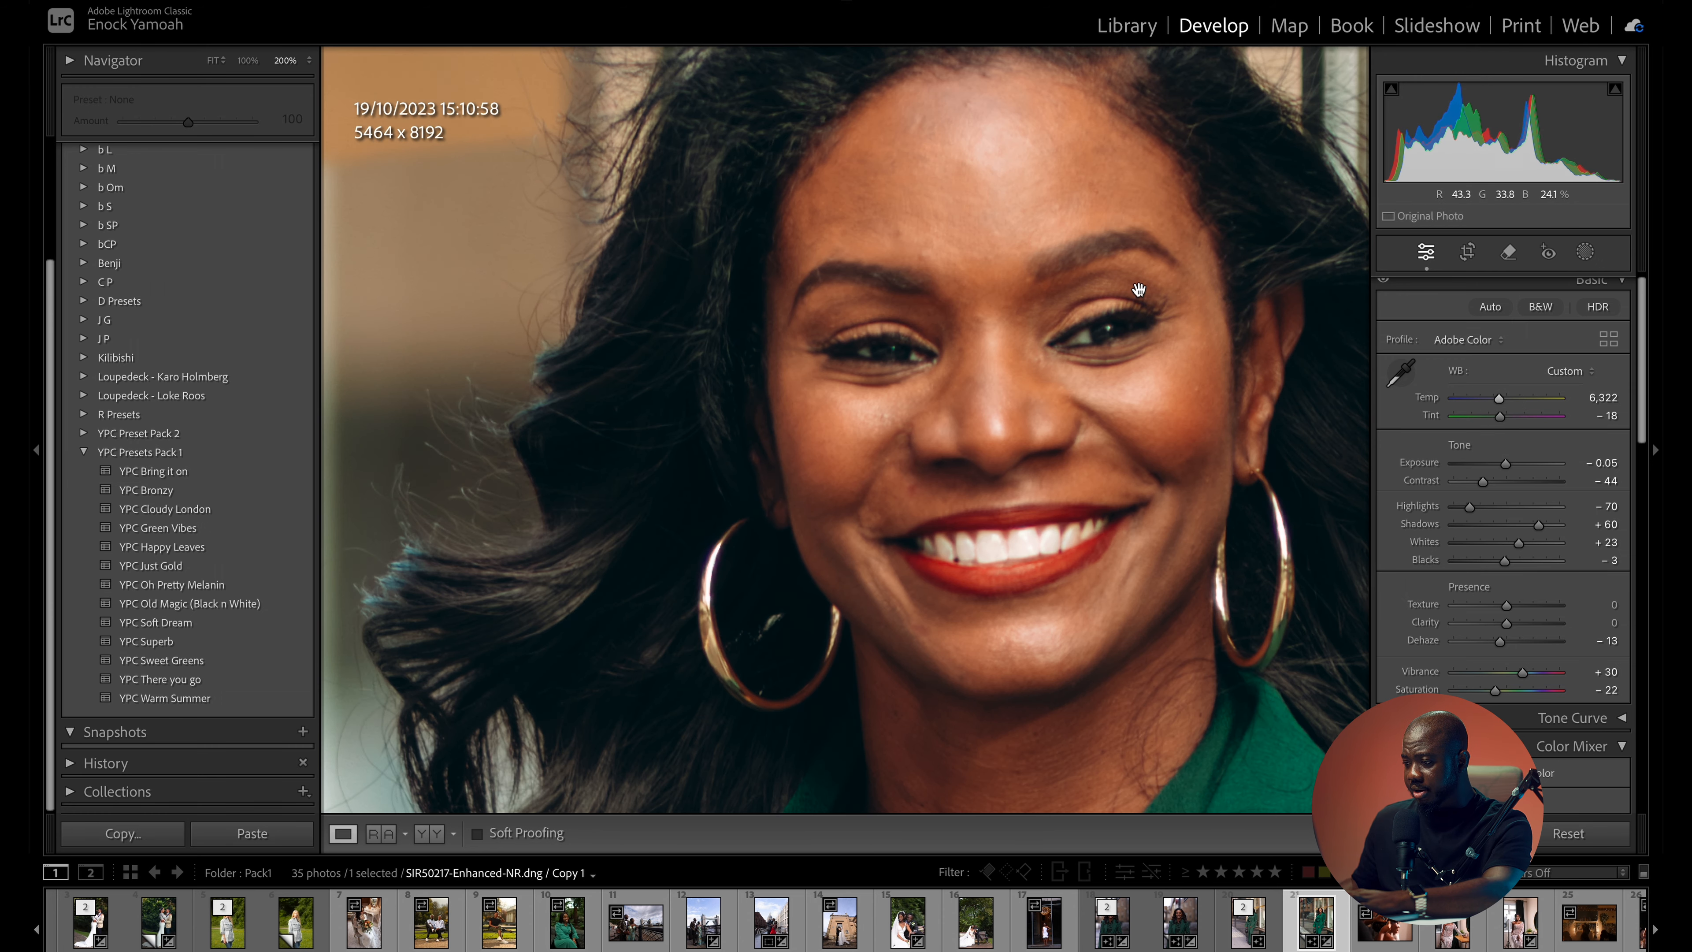
click(1141, 292)
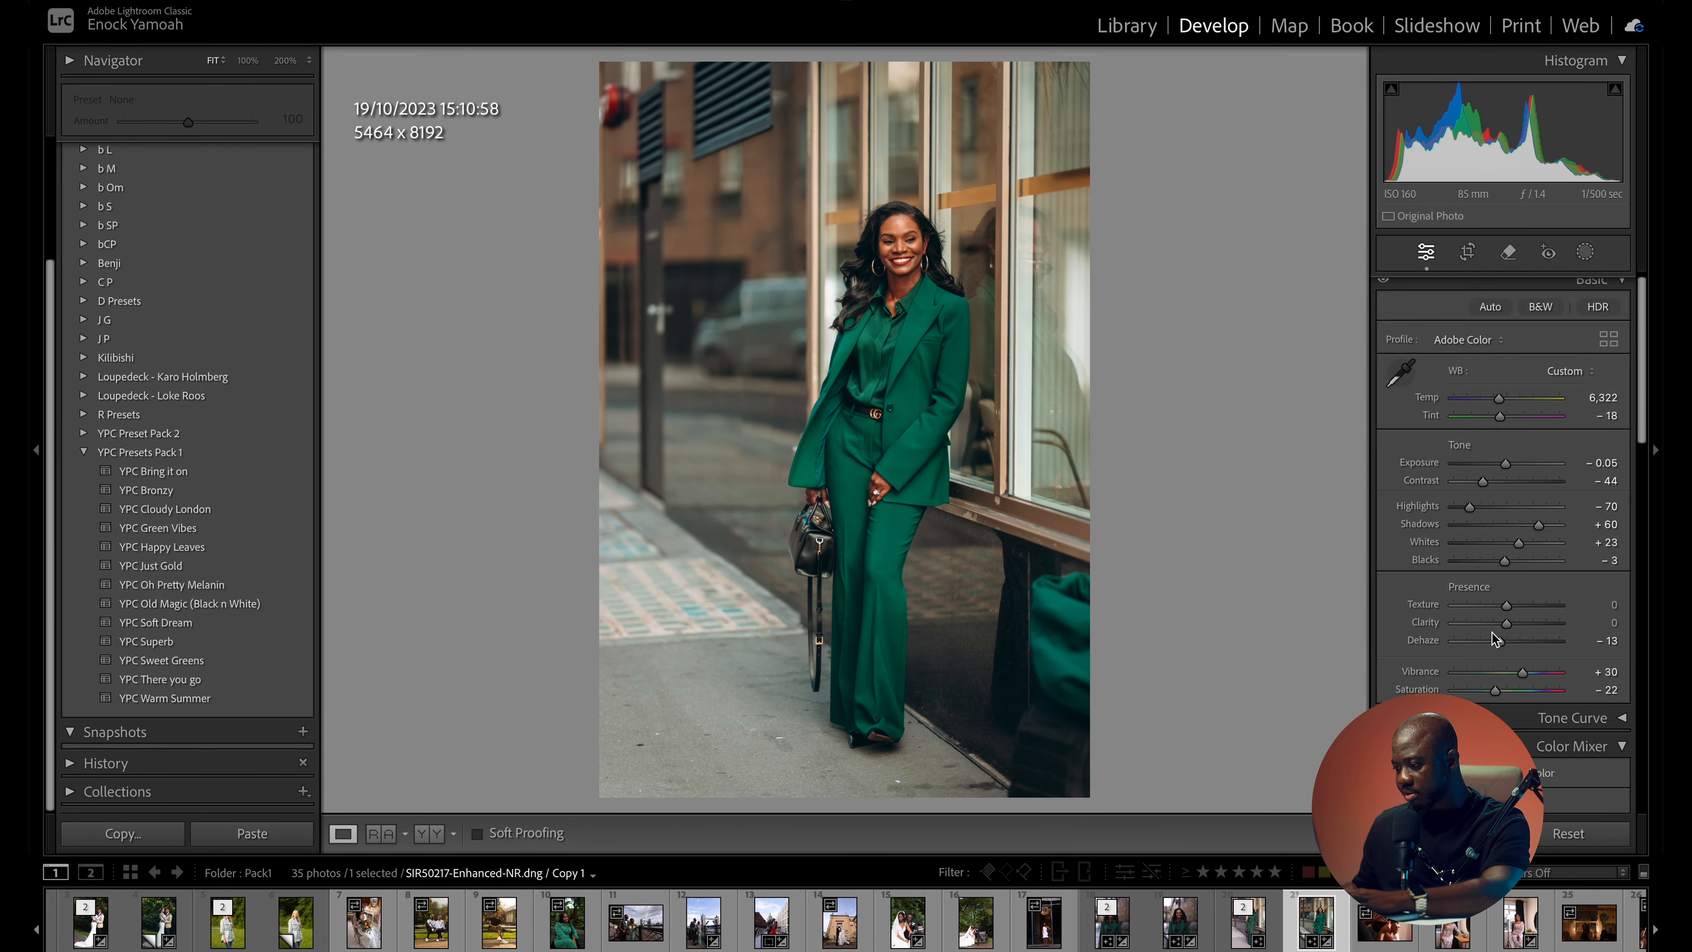
- Try a dehaze of -26 on the green-suit photo and undo the change
drag(1500, 645, 1492, 645)
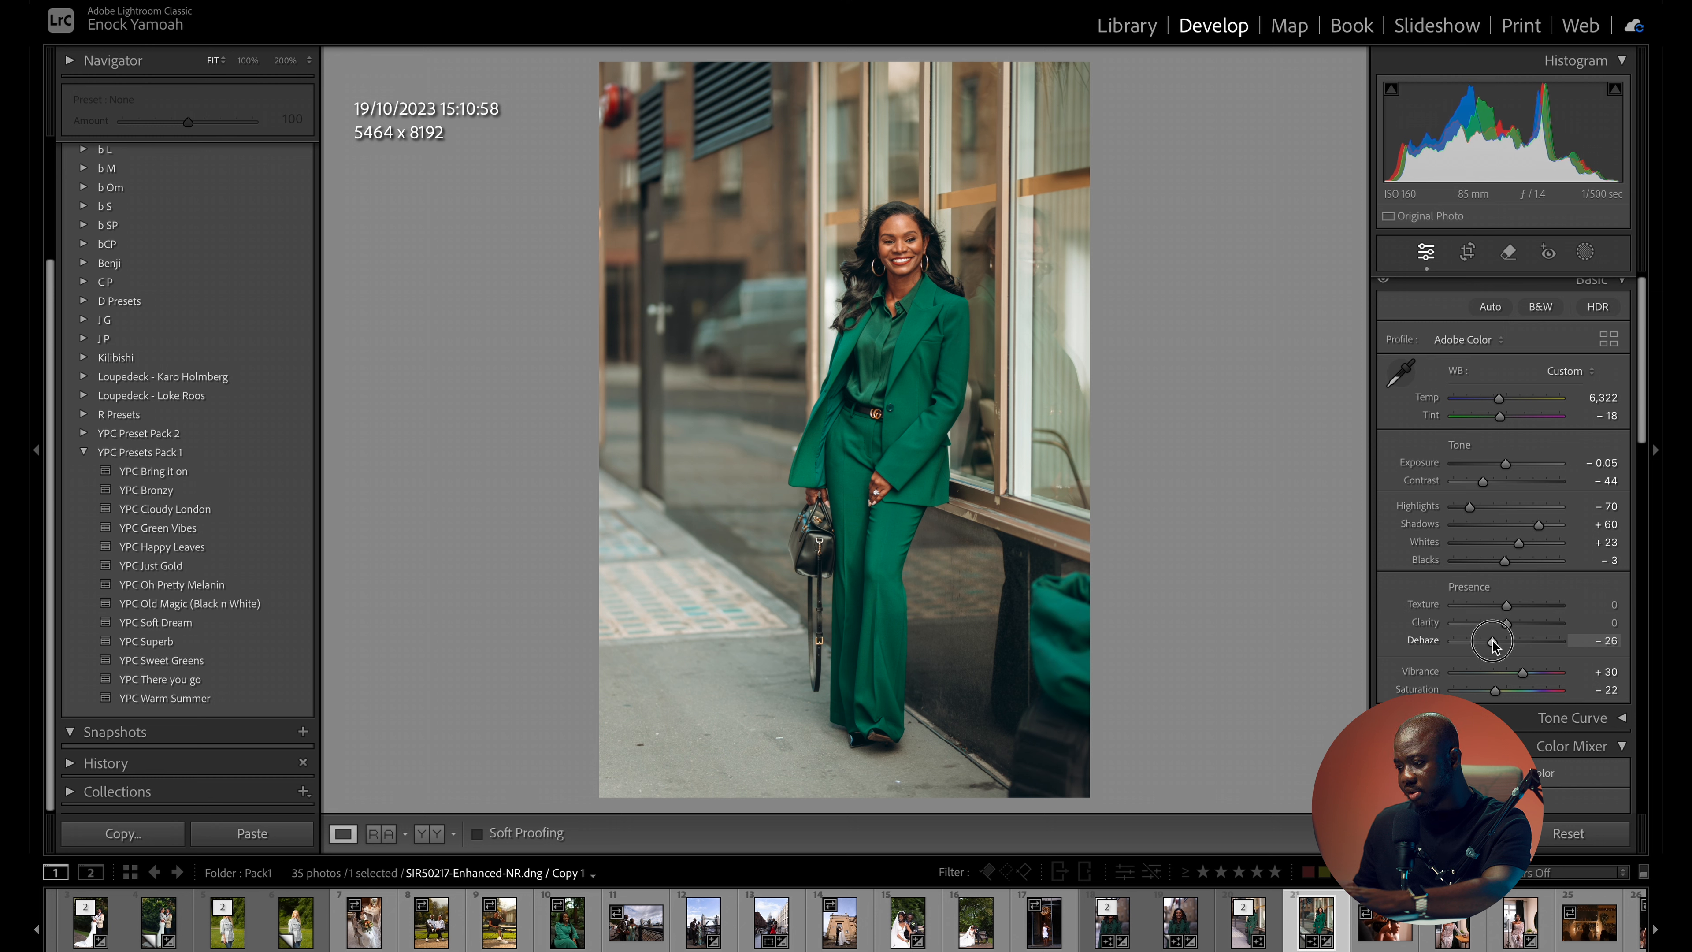
drag(1490, 640, 1494, 640)
key(ctrl+z)
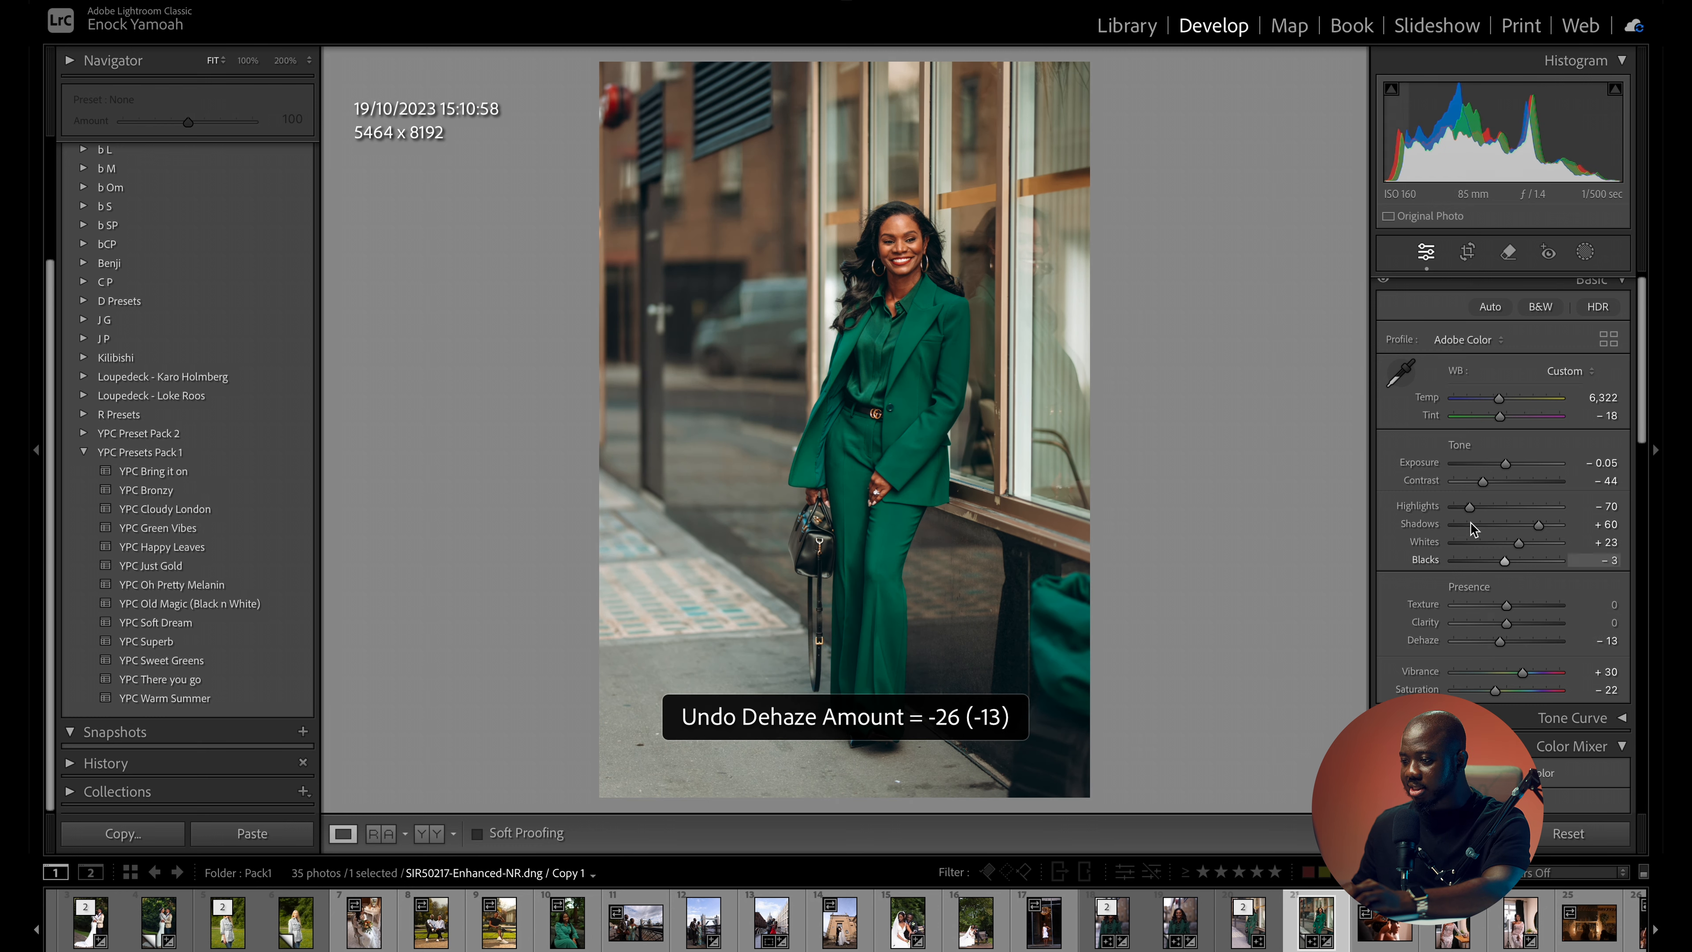
- Apply the YPC Oh Pretty Melanin preset to the photo of the woman in the lace dress and set exposure to -1.00
scroll(1348, 923, down, 5)
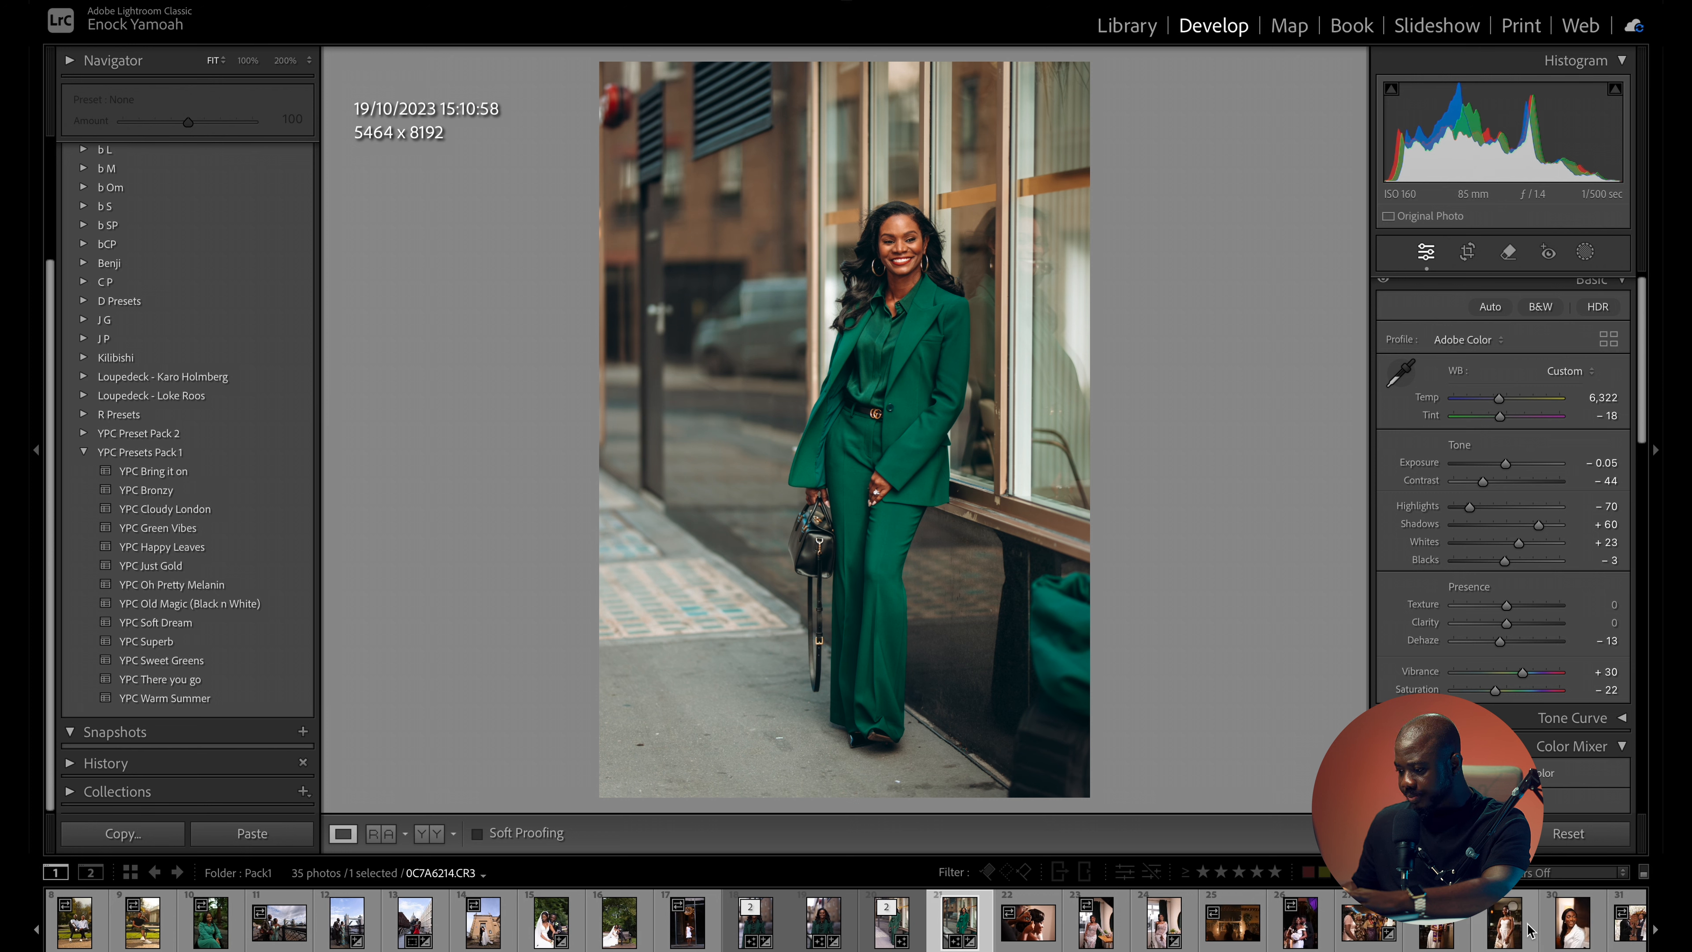
click(1099, 930)
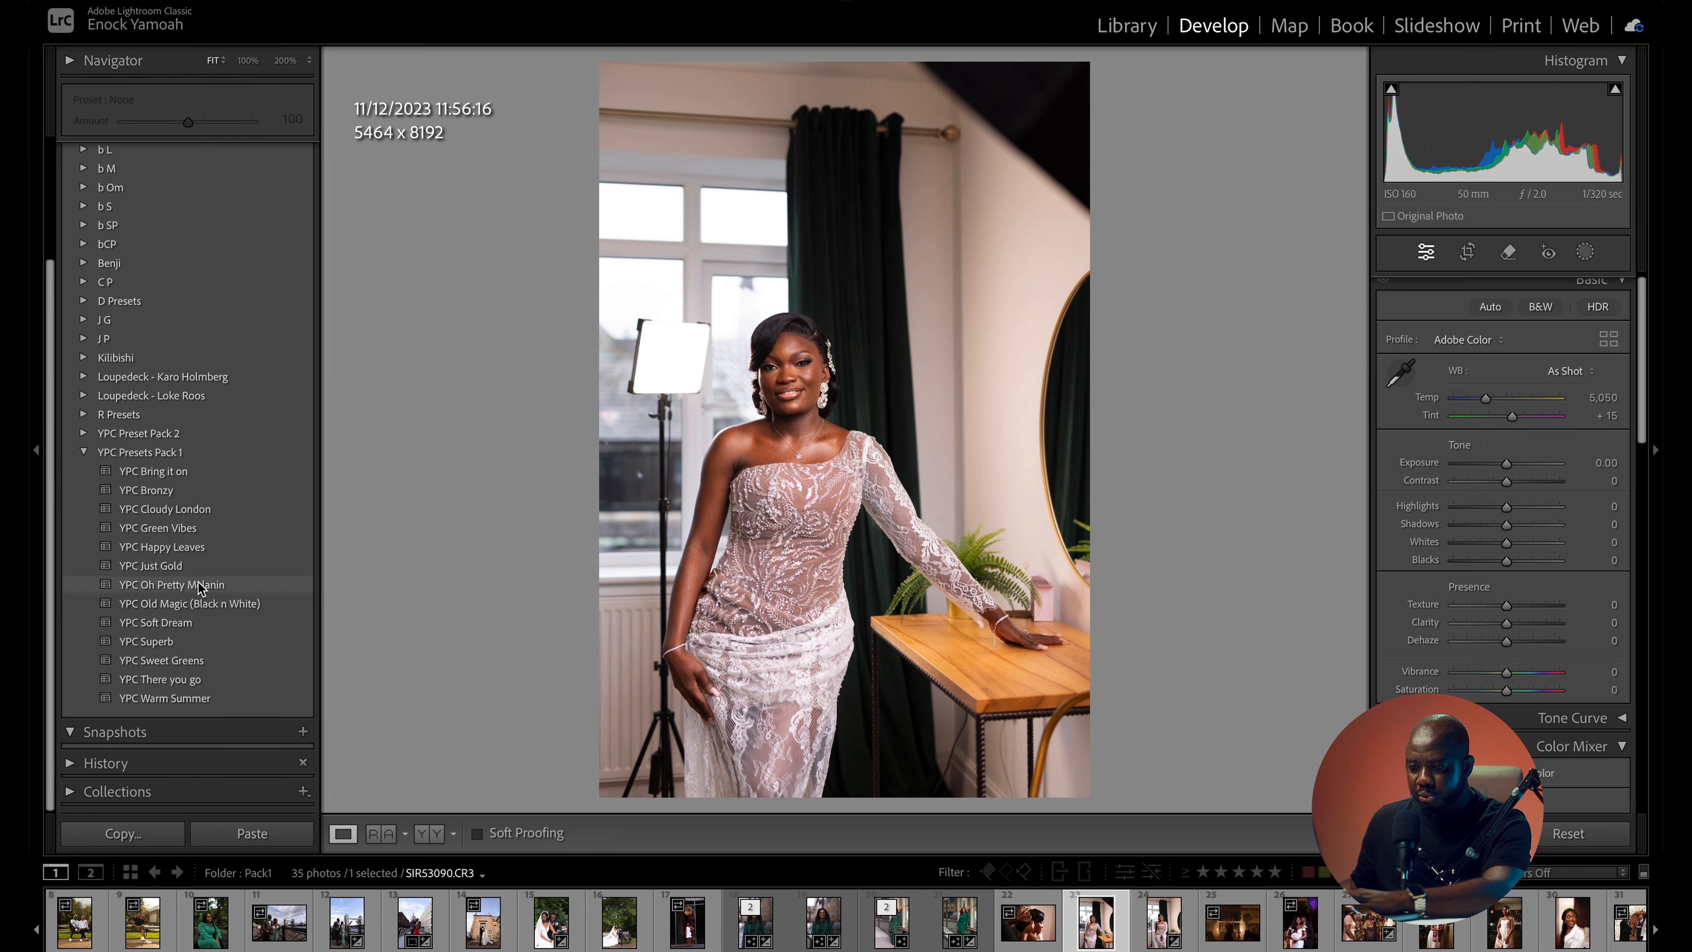
click(172, 584)
drag(799, 417, 1189, 329)
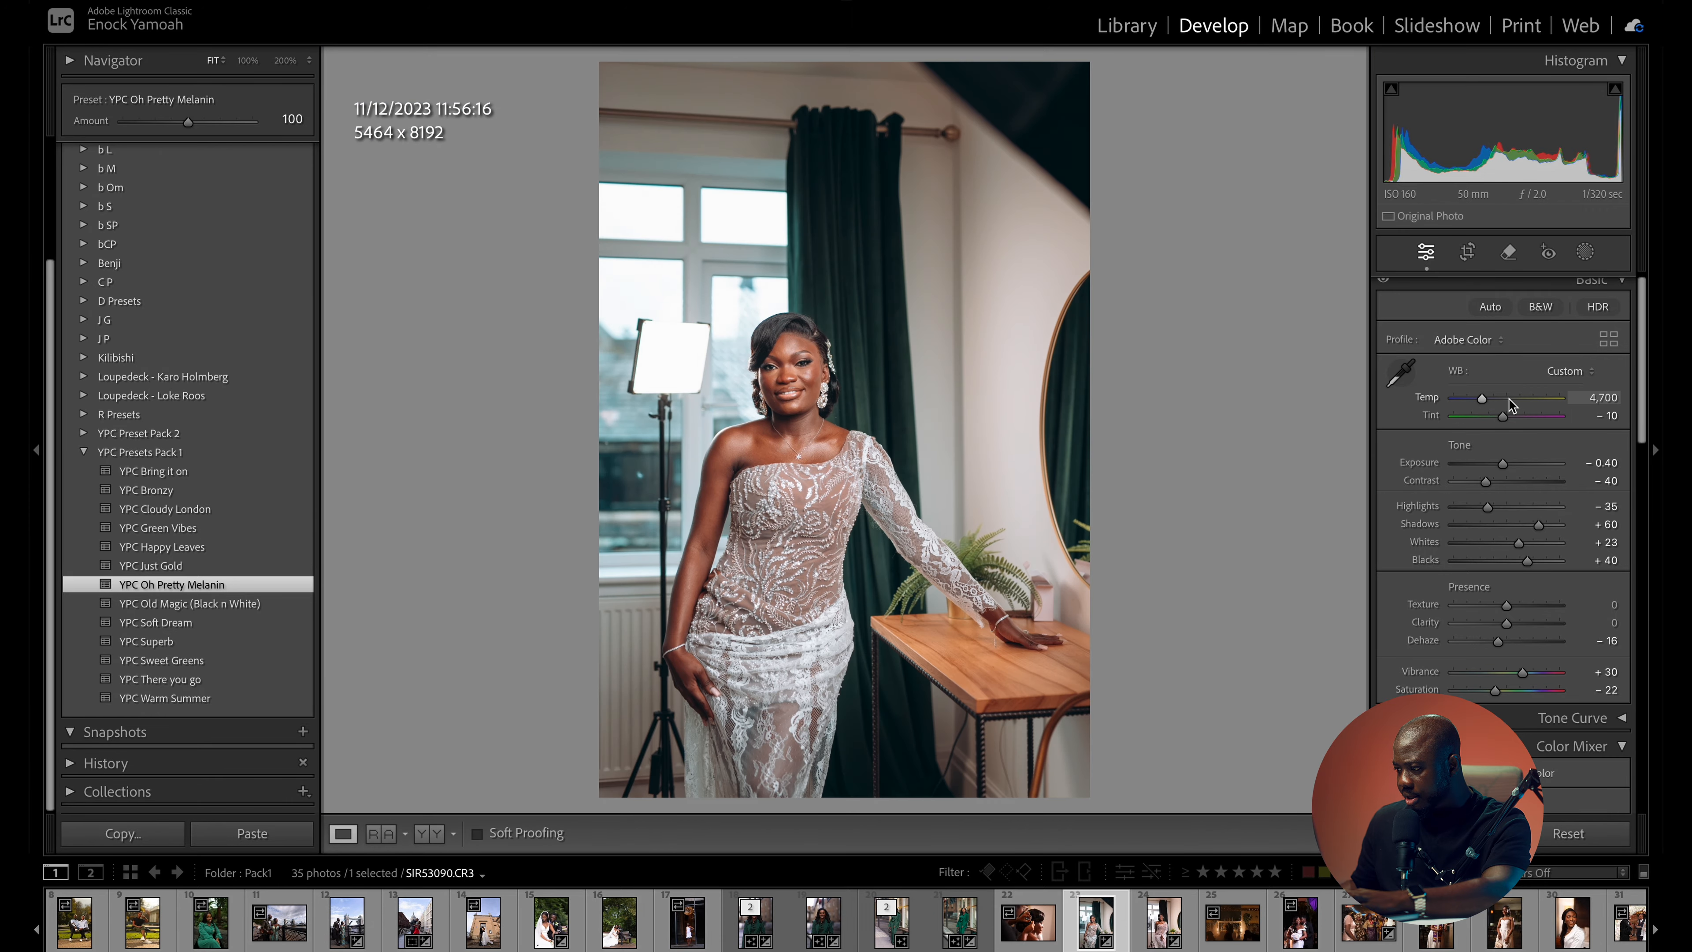
drag(1502, 464, 1496, 466)
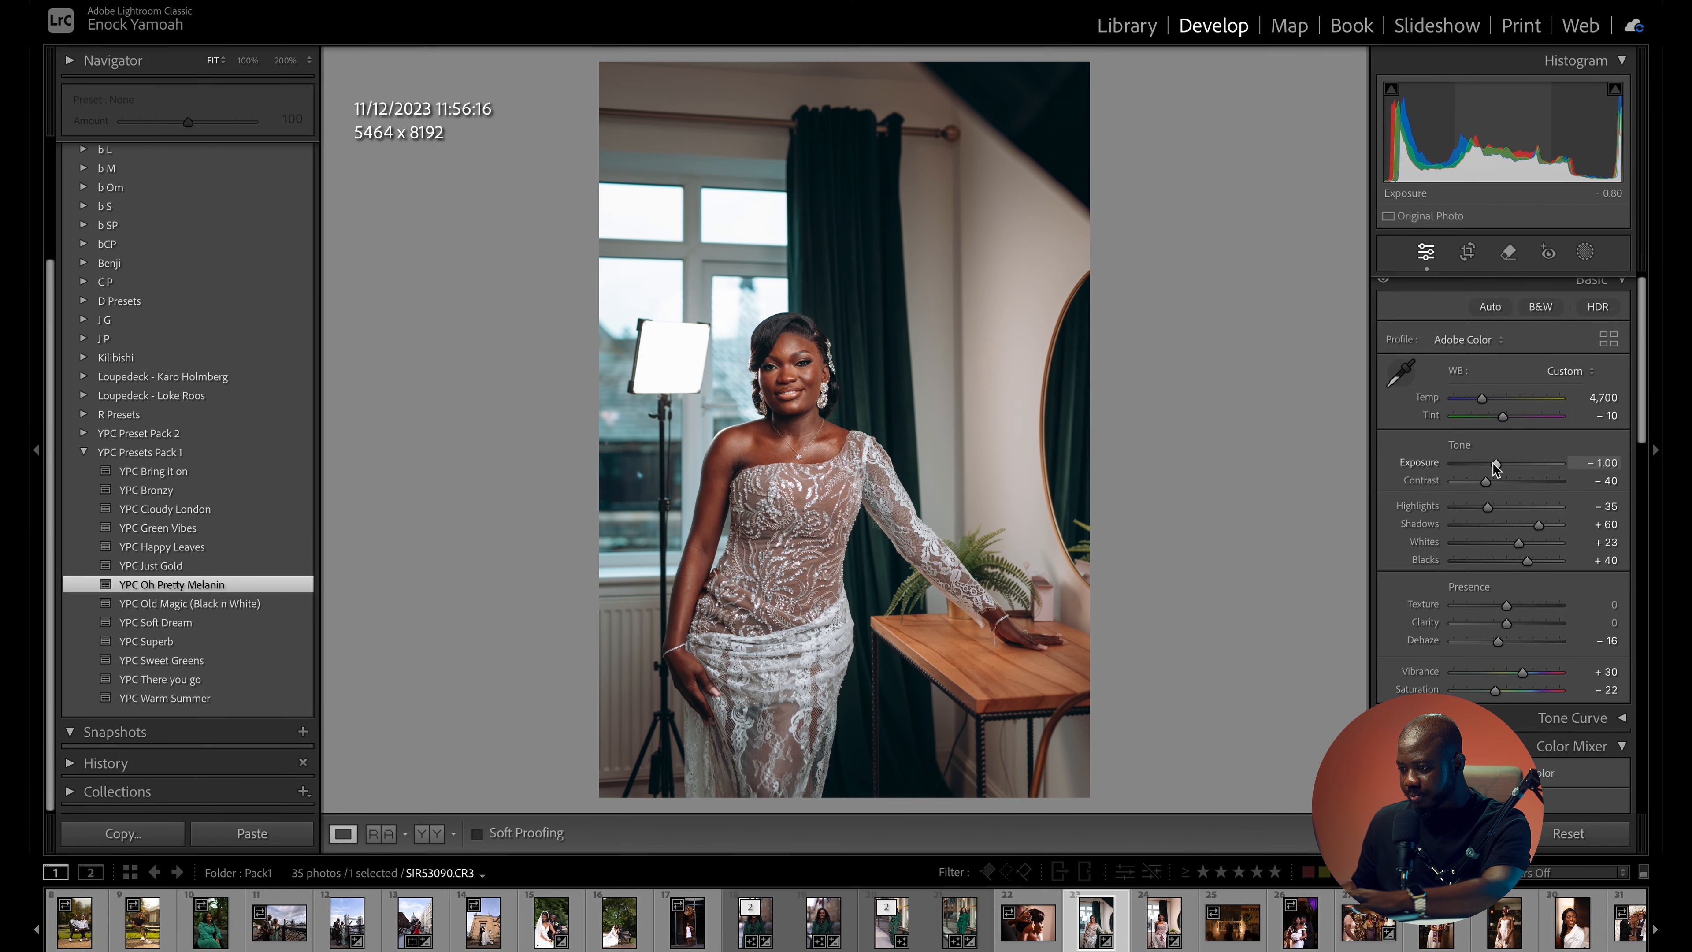
drag(808, 402, 991, 329)
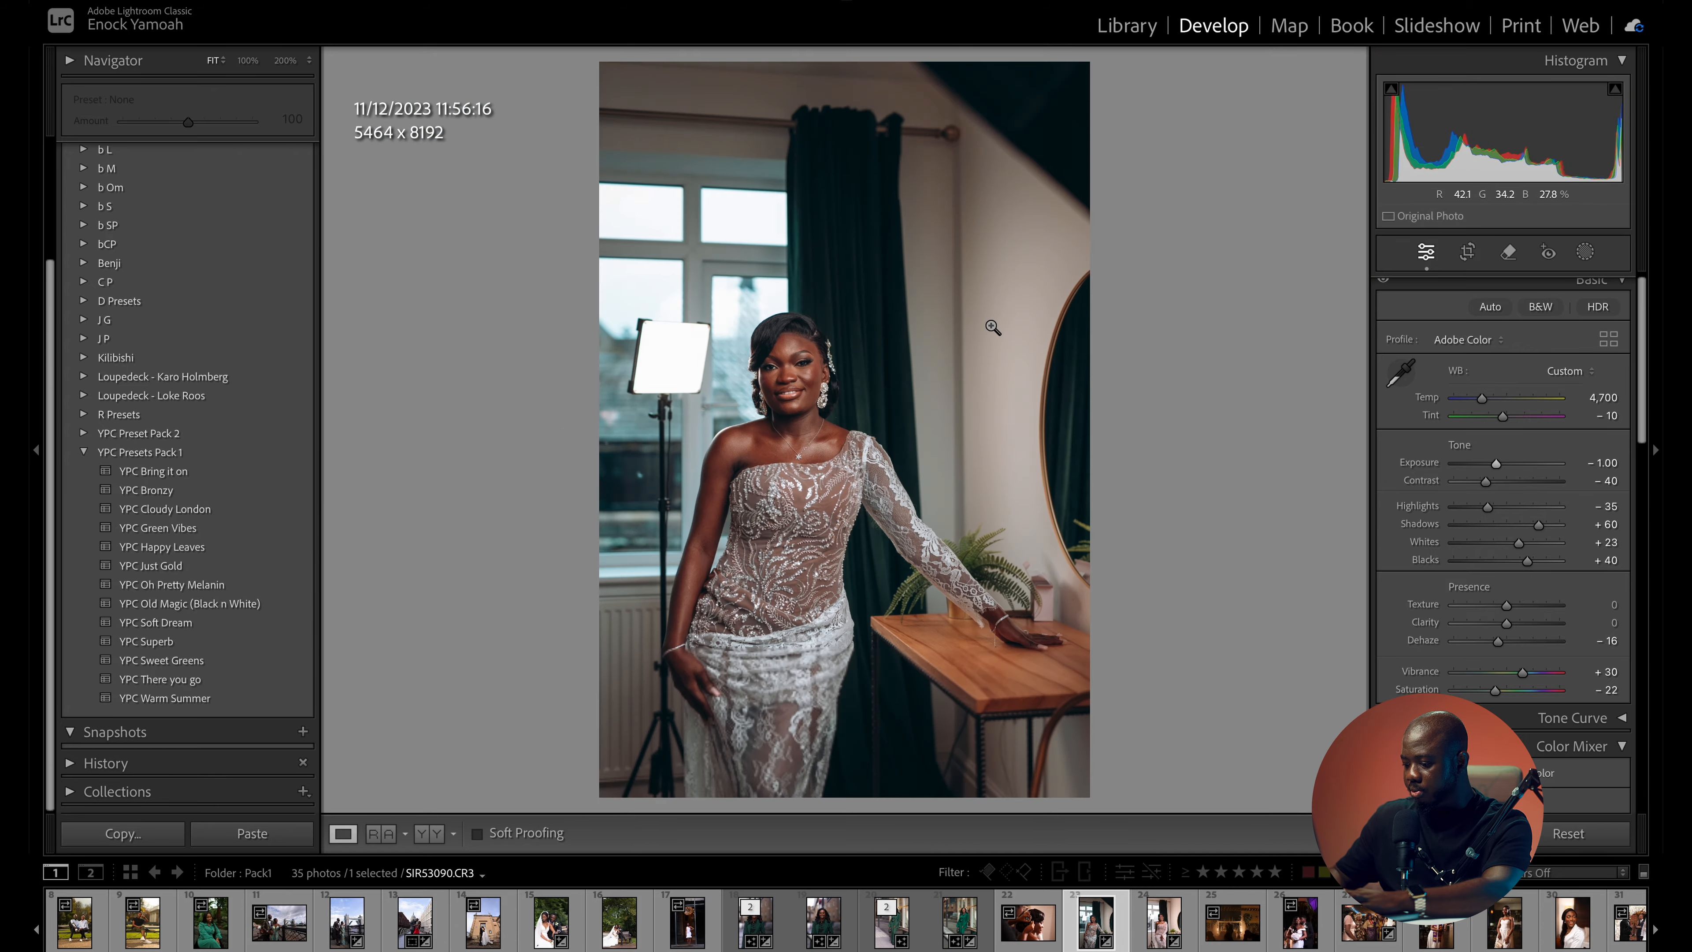
- Compare the edited lace-dress photo with its original several times and set the exposure to -0.90
key(backslash)
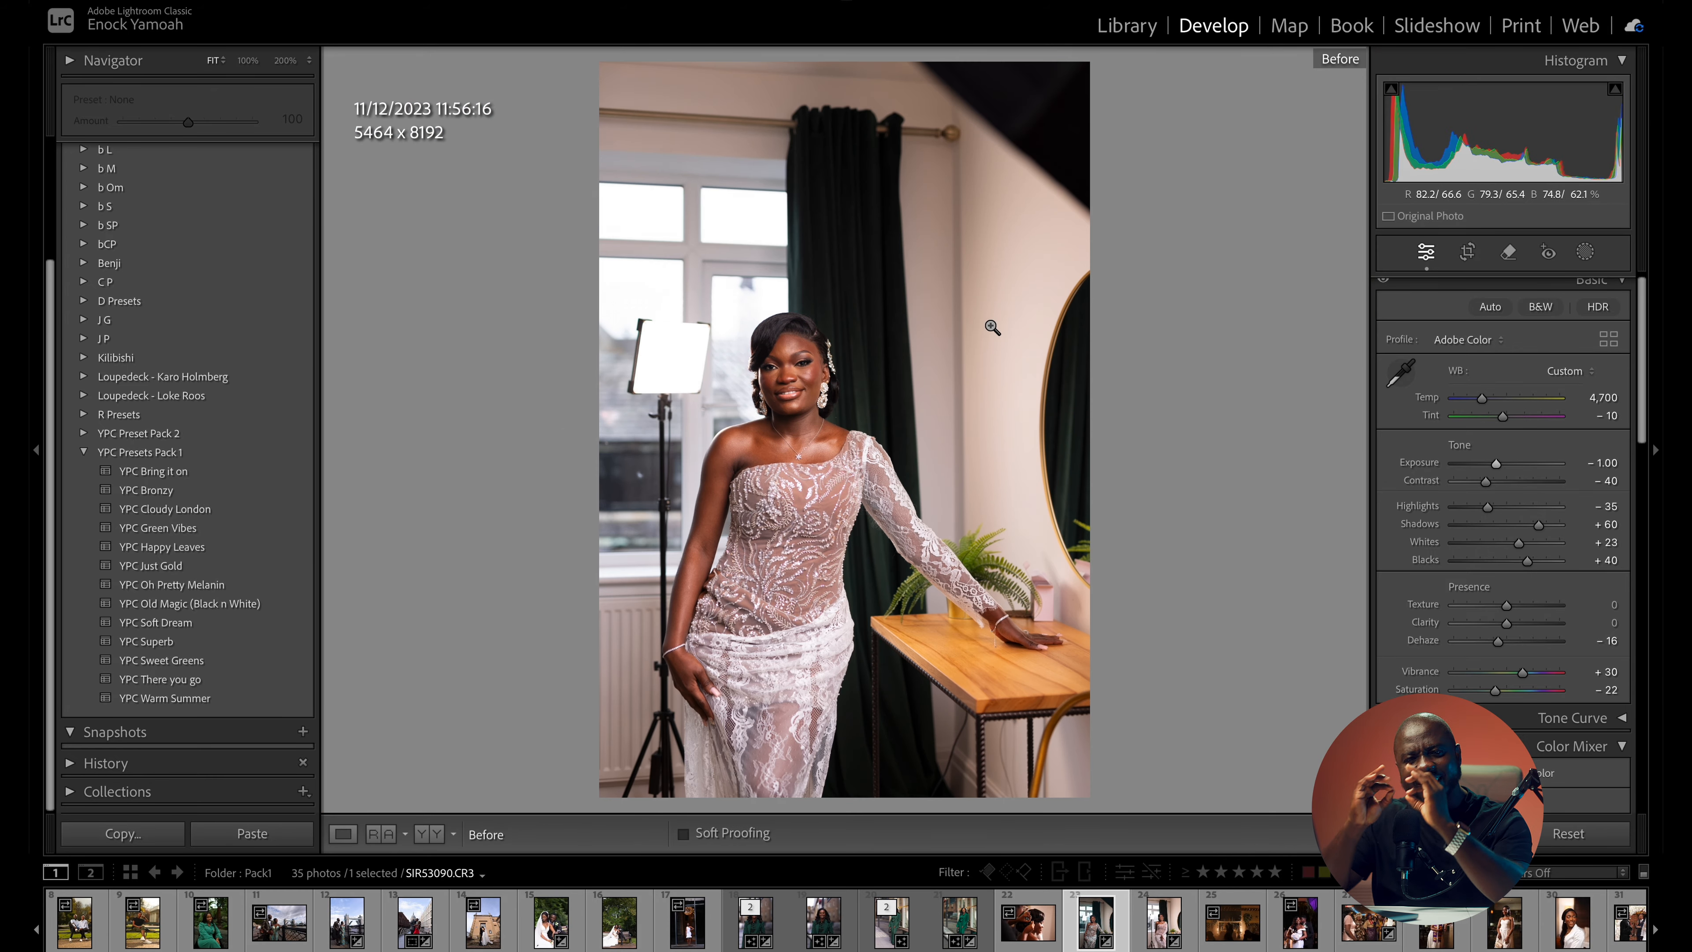
key(backslash)
key(backslash)
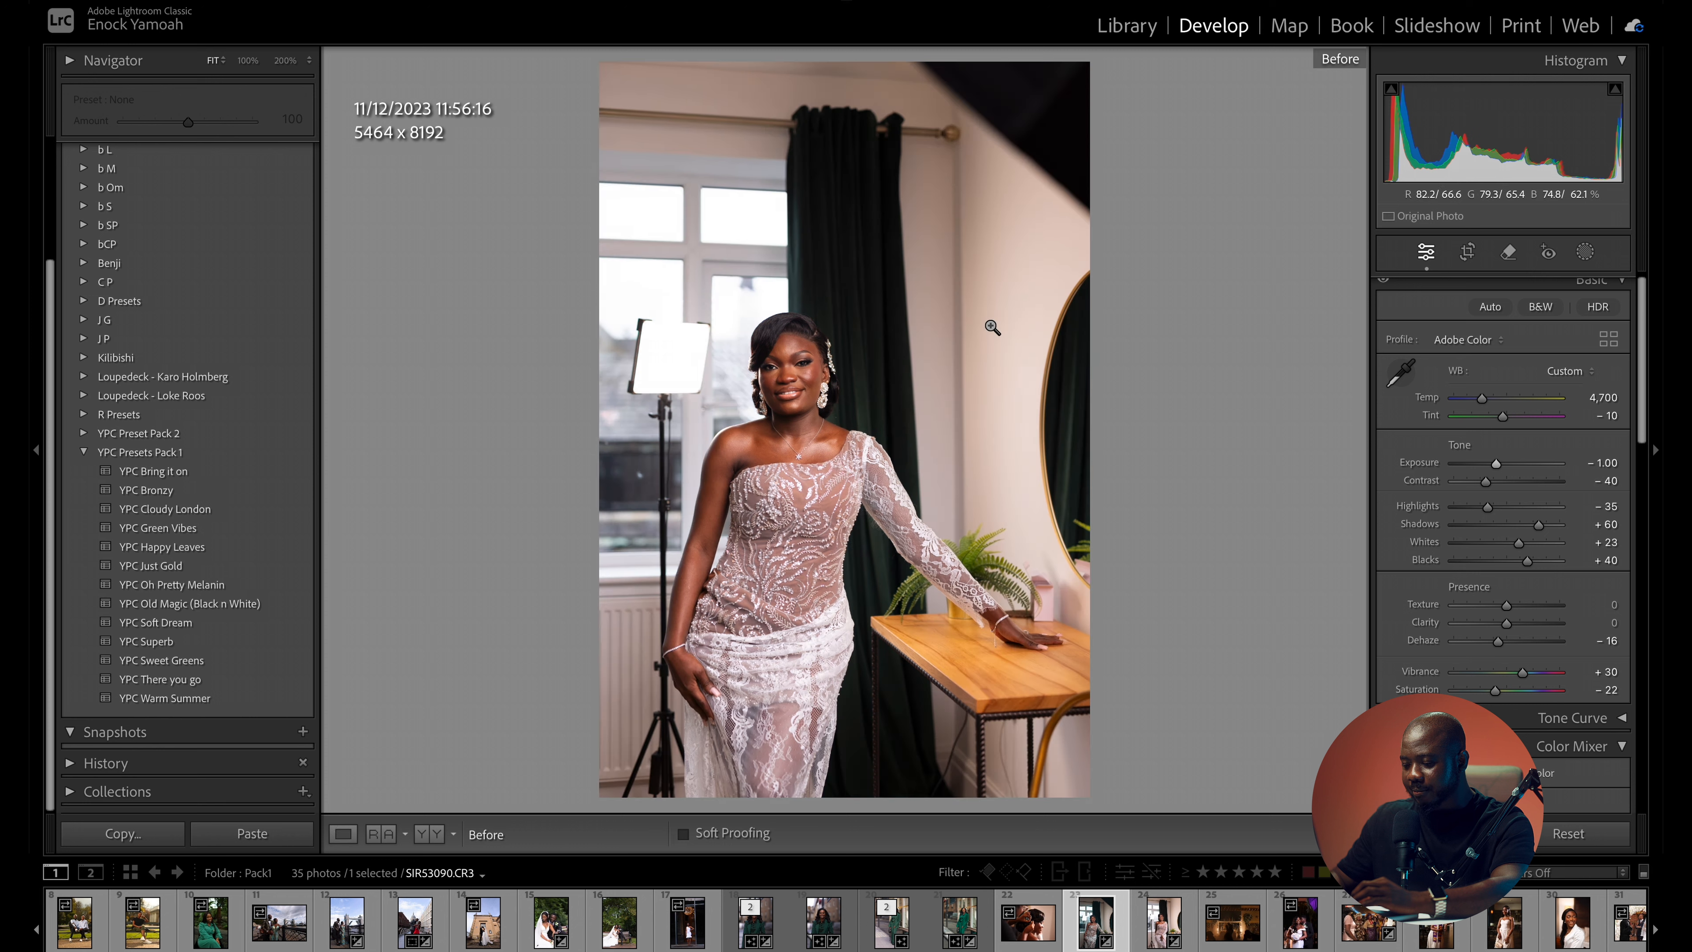
key(backslash)
key(backslash)
key(backslash)
key(backslash)
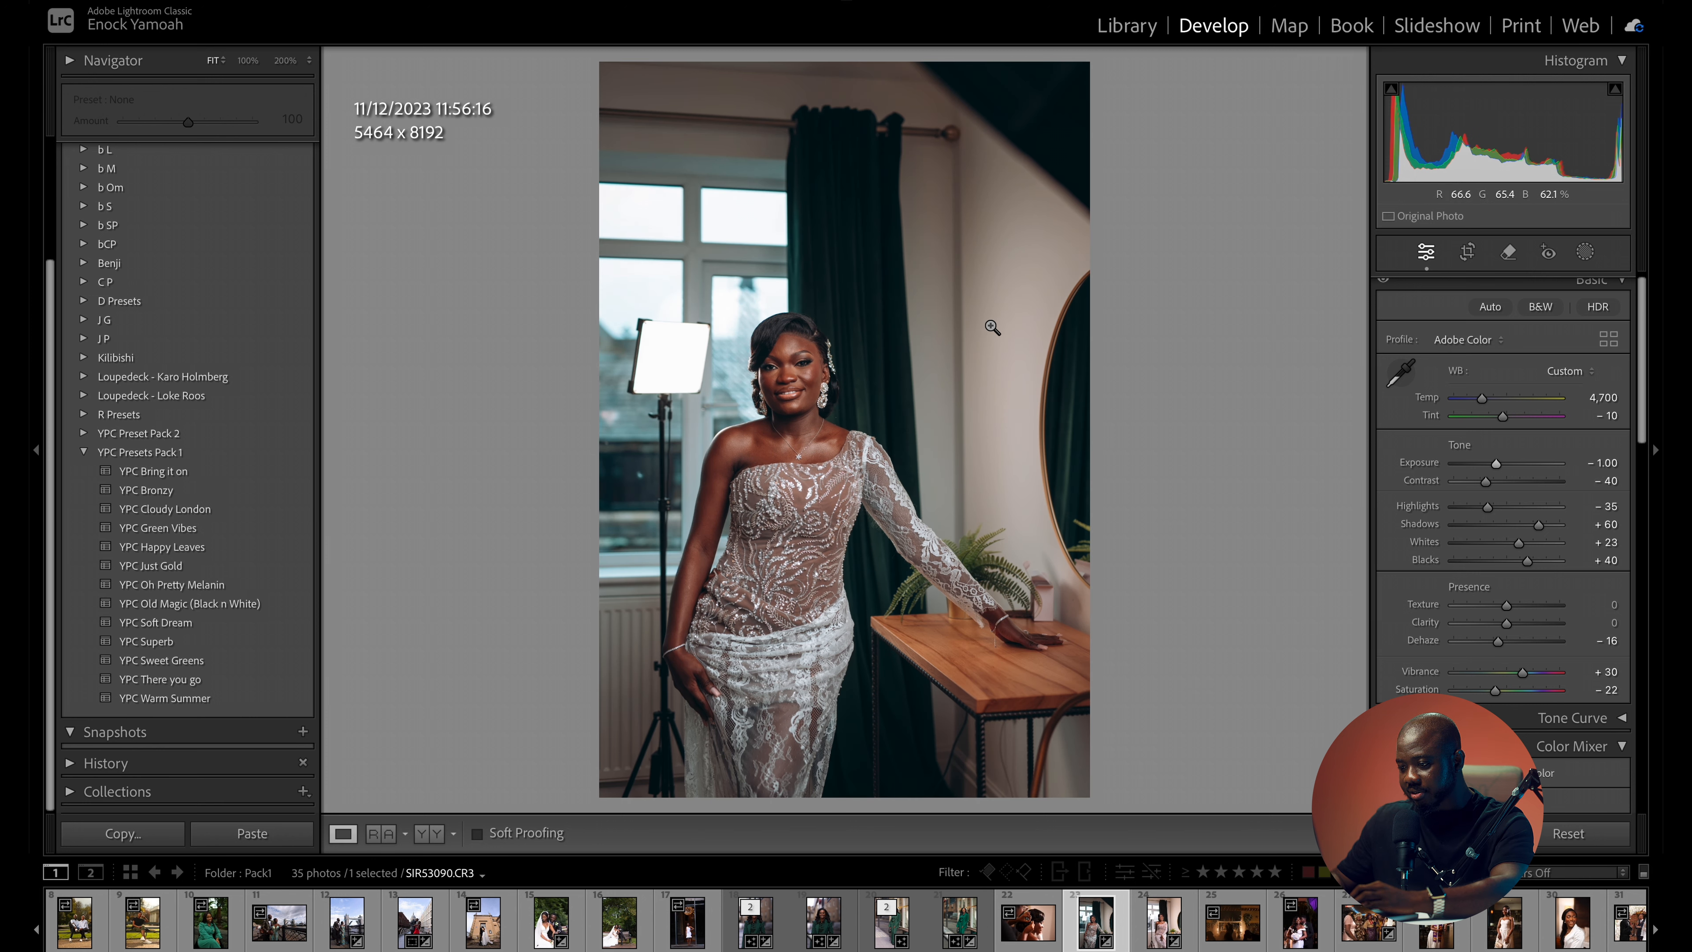
key(backslash)
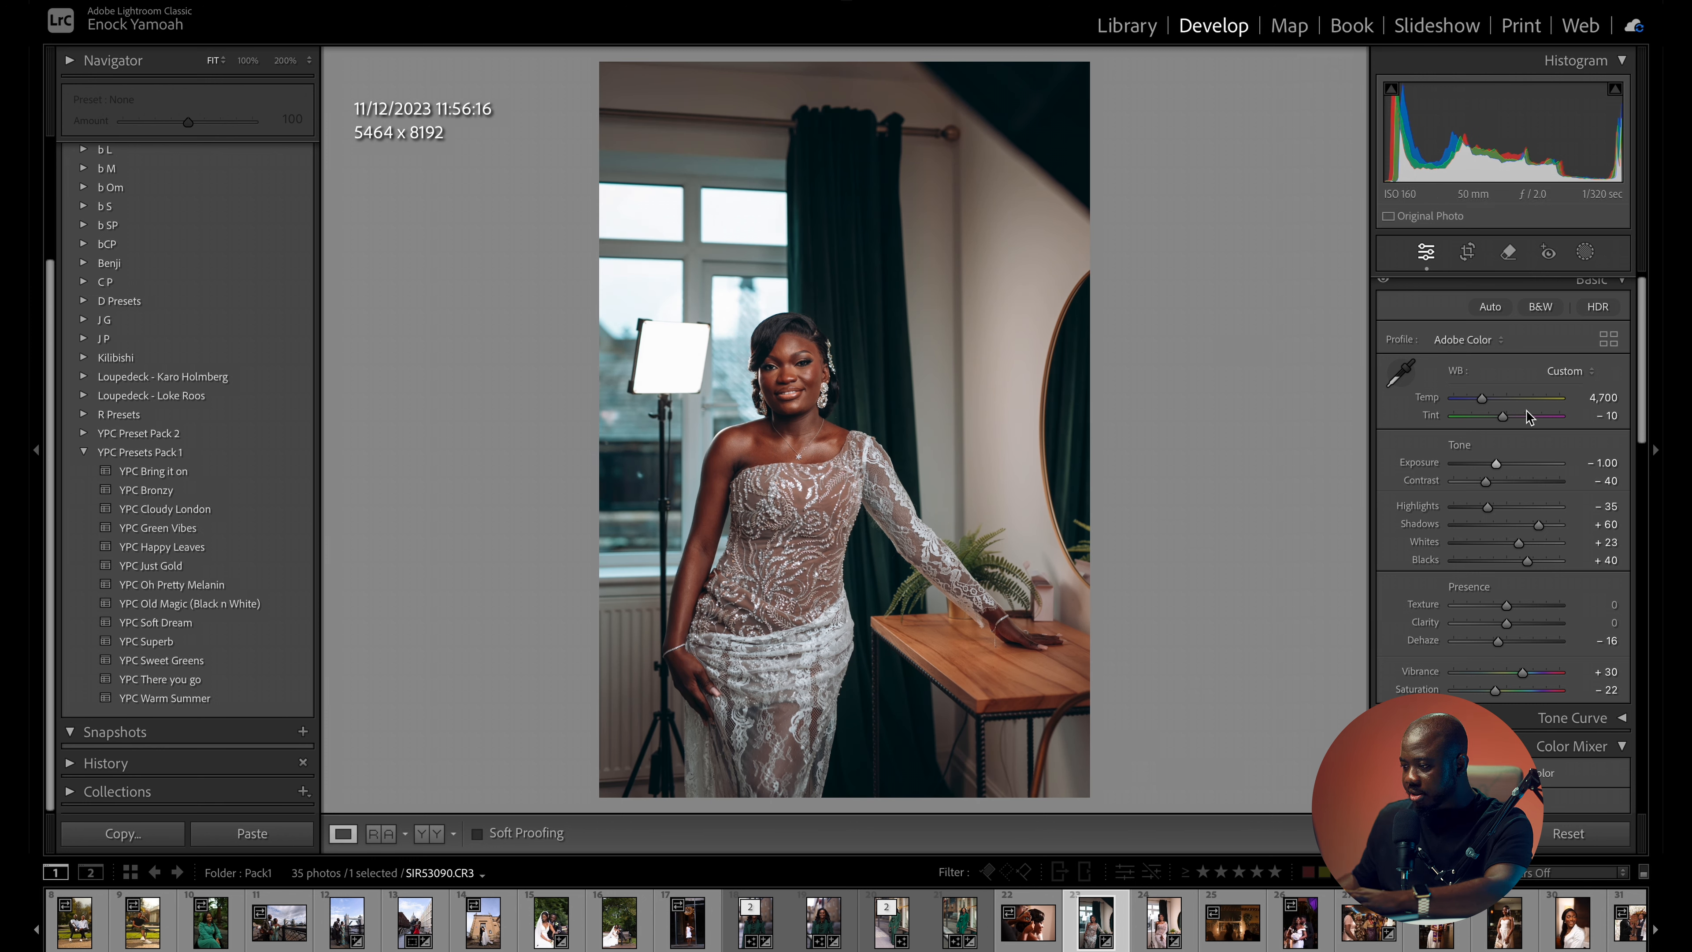
scroll(1499, 467, up, 1)
drag(1499, 465, 1499, 465)
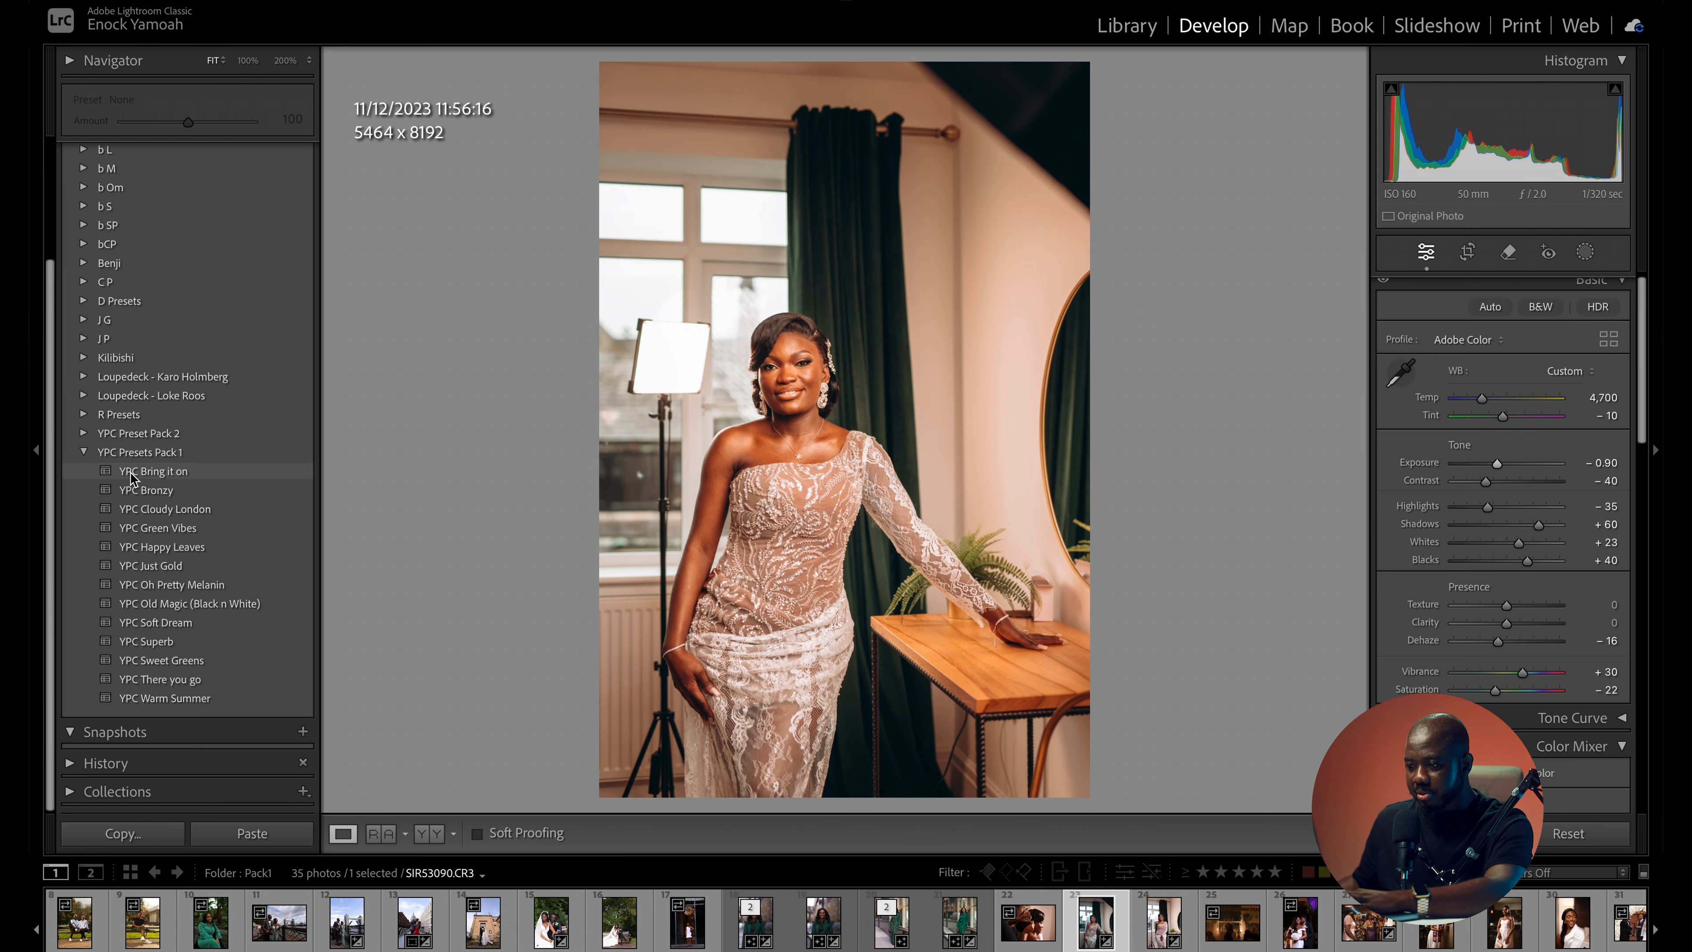
- Try the YPC Bring it on preset on the lace-dress photo with exposure -0.60 and temperature 5,211, and compare it with the original
click(133, 474)
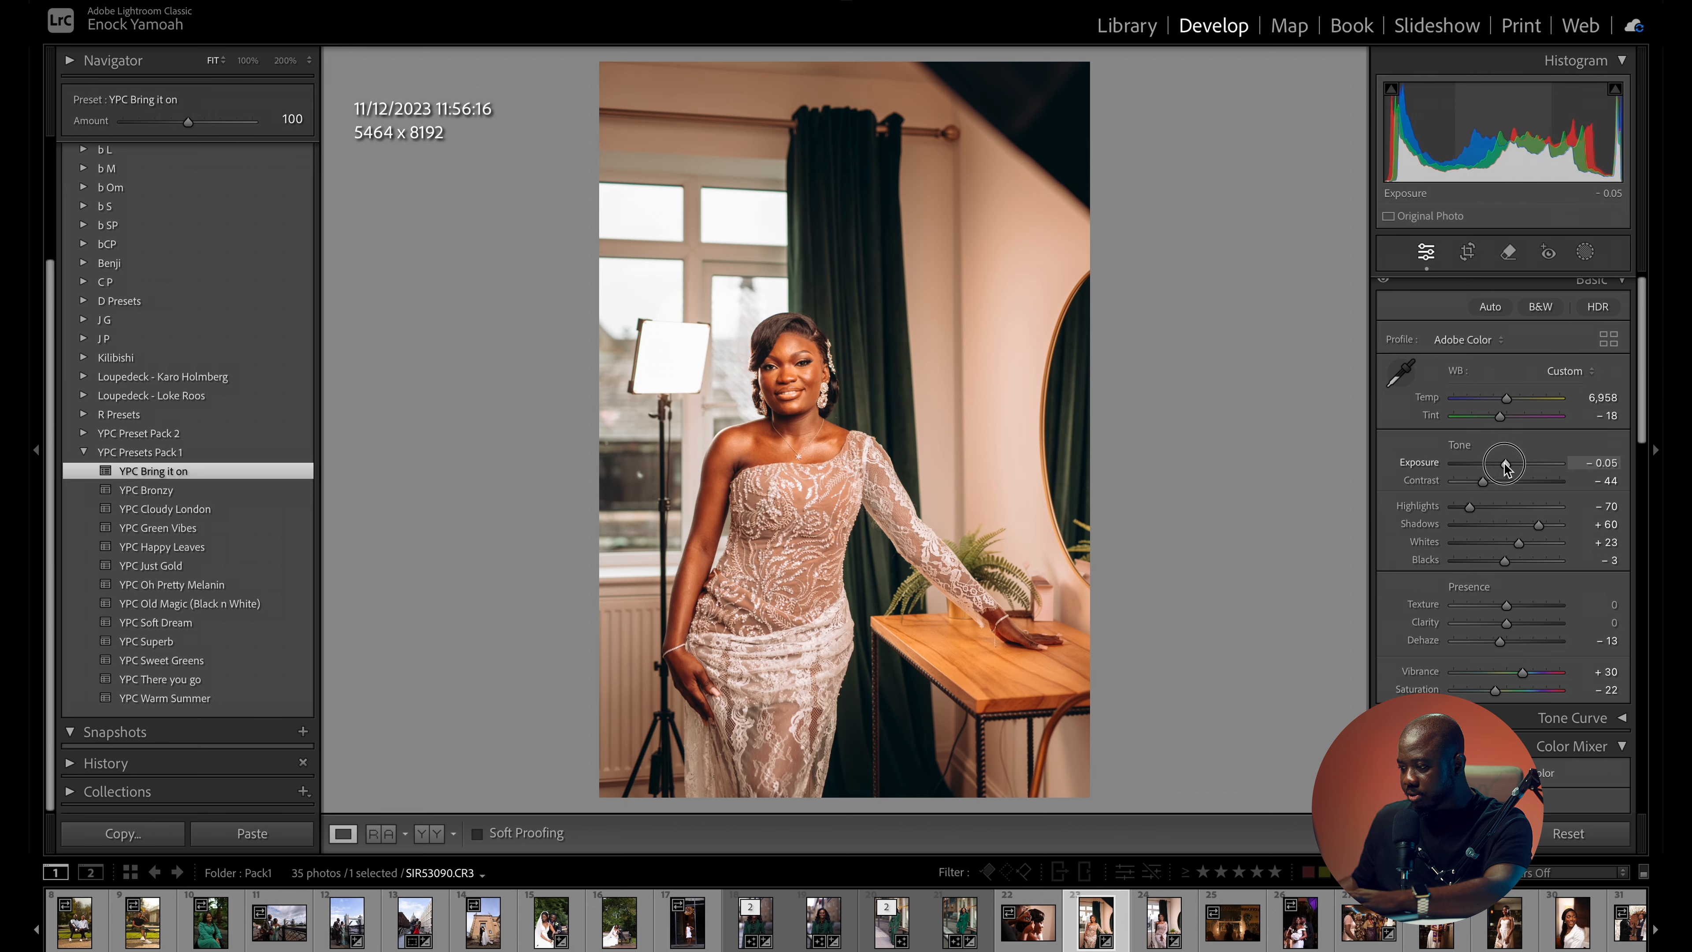
drag(1505, 466, 1499, 464)
drag(1503, 405, 1484, 404)
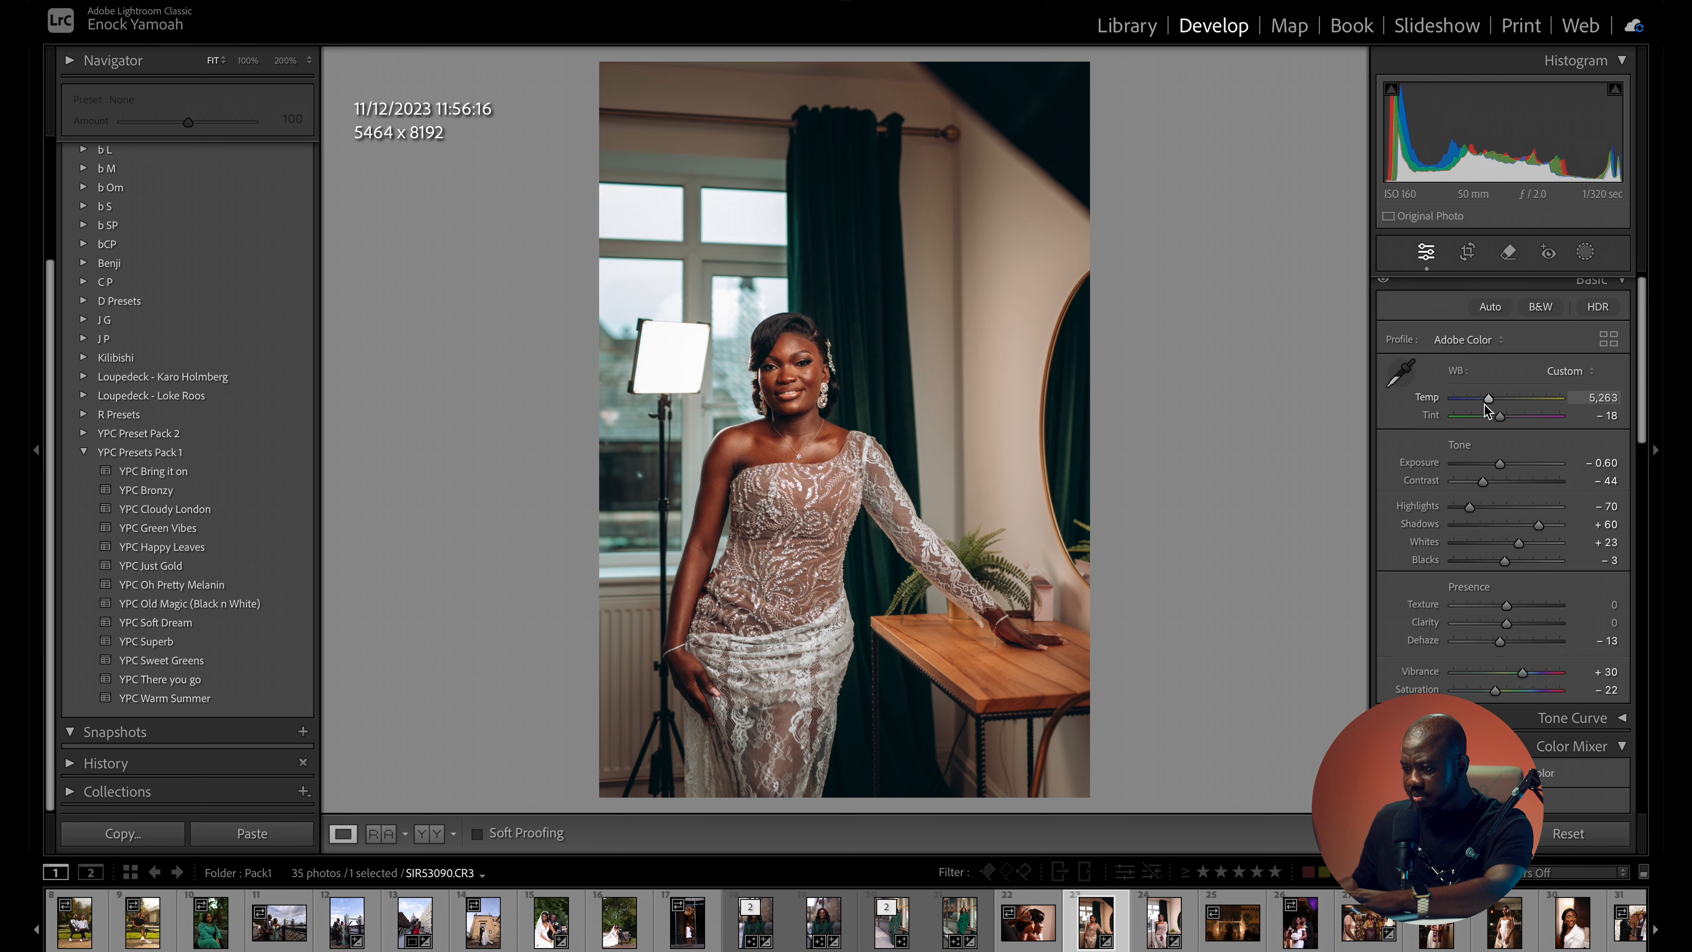
key(backslash)
key(backslash)
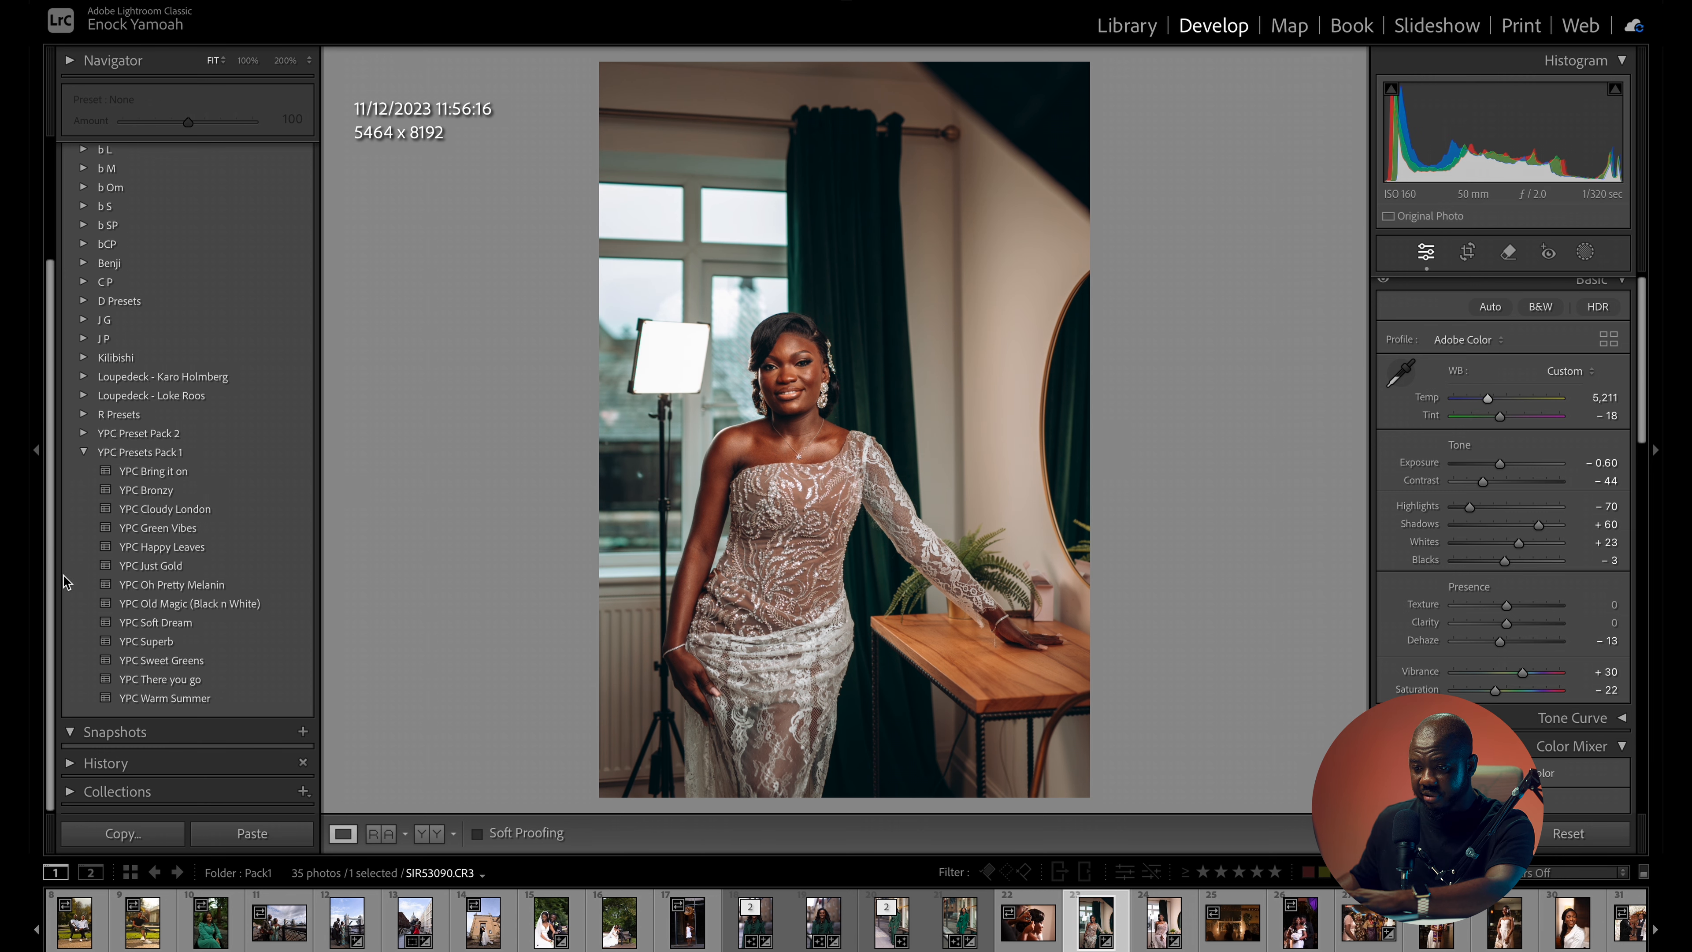
- Try the YPC Superb preset on the lace-dress photo with dehaze at -9, exposure at -0.50 and temperature at 4,565
scroll(183, 650, up, 1)
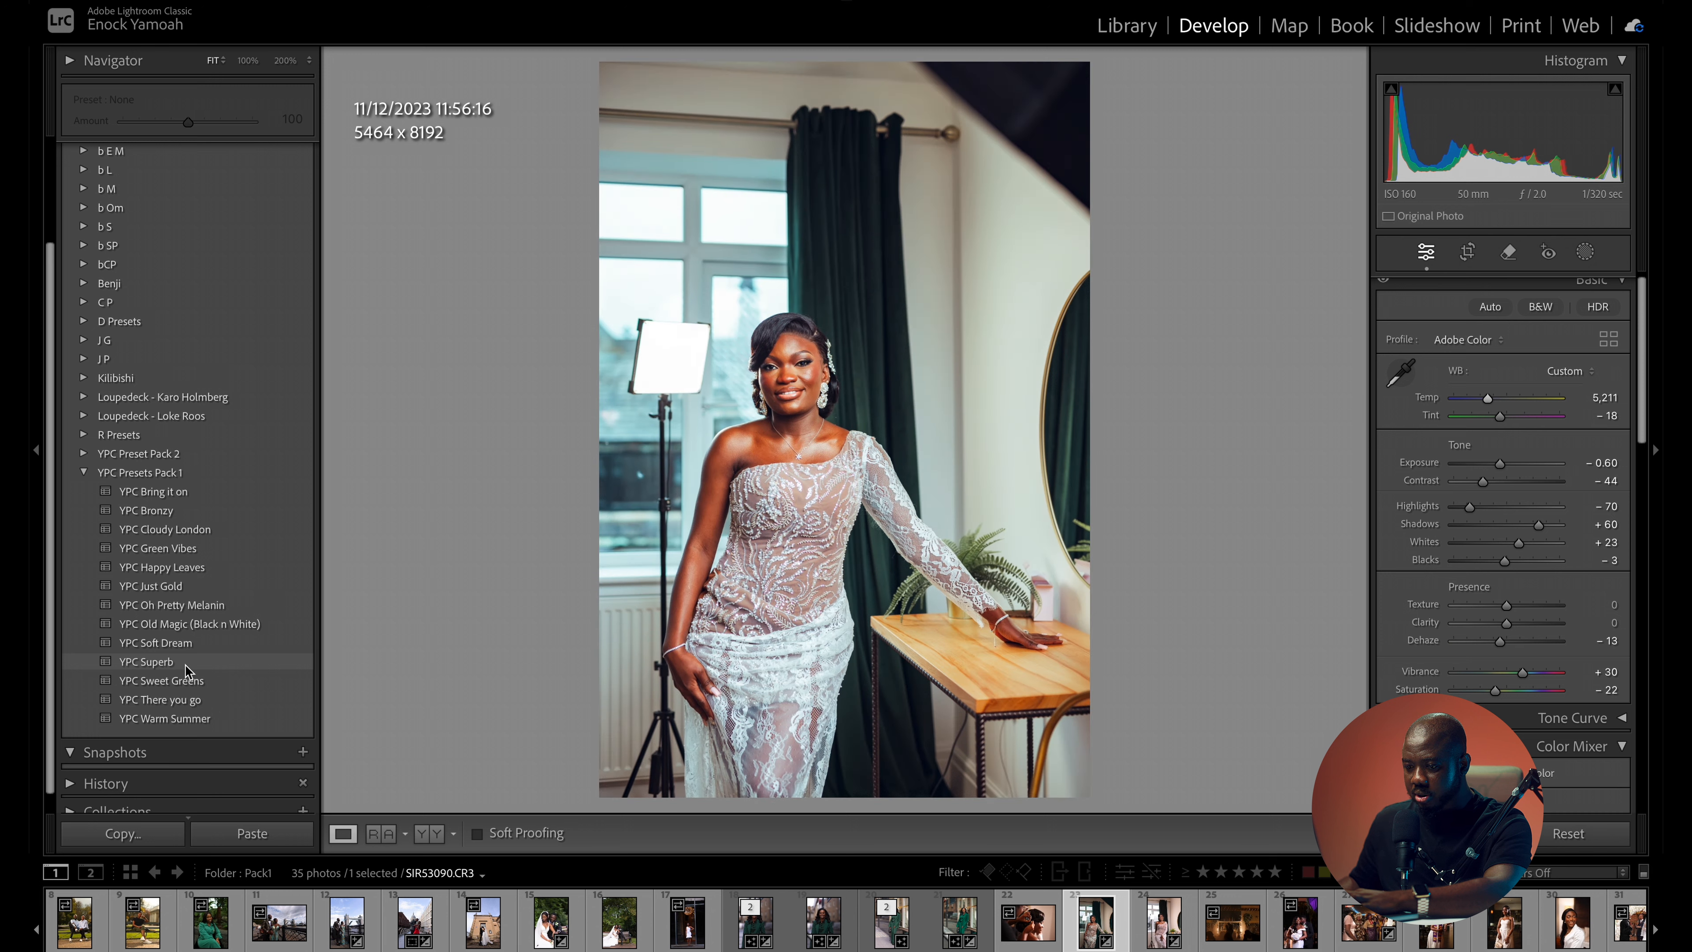
click(186, 663)
drag(1511, 464, 1499, 473)
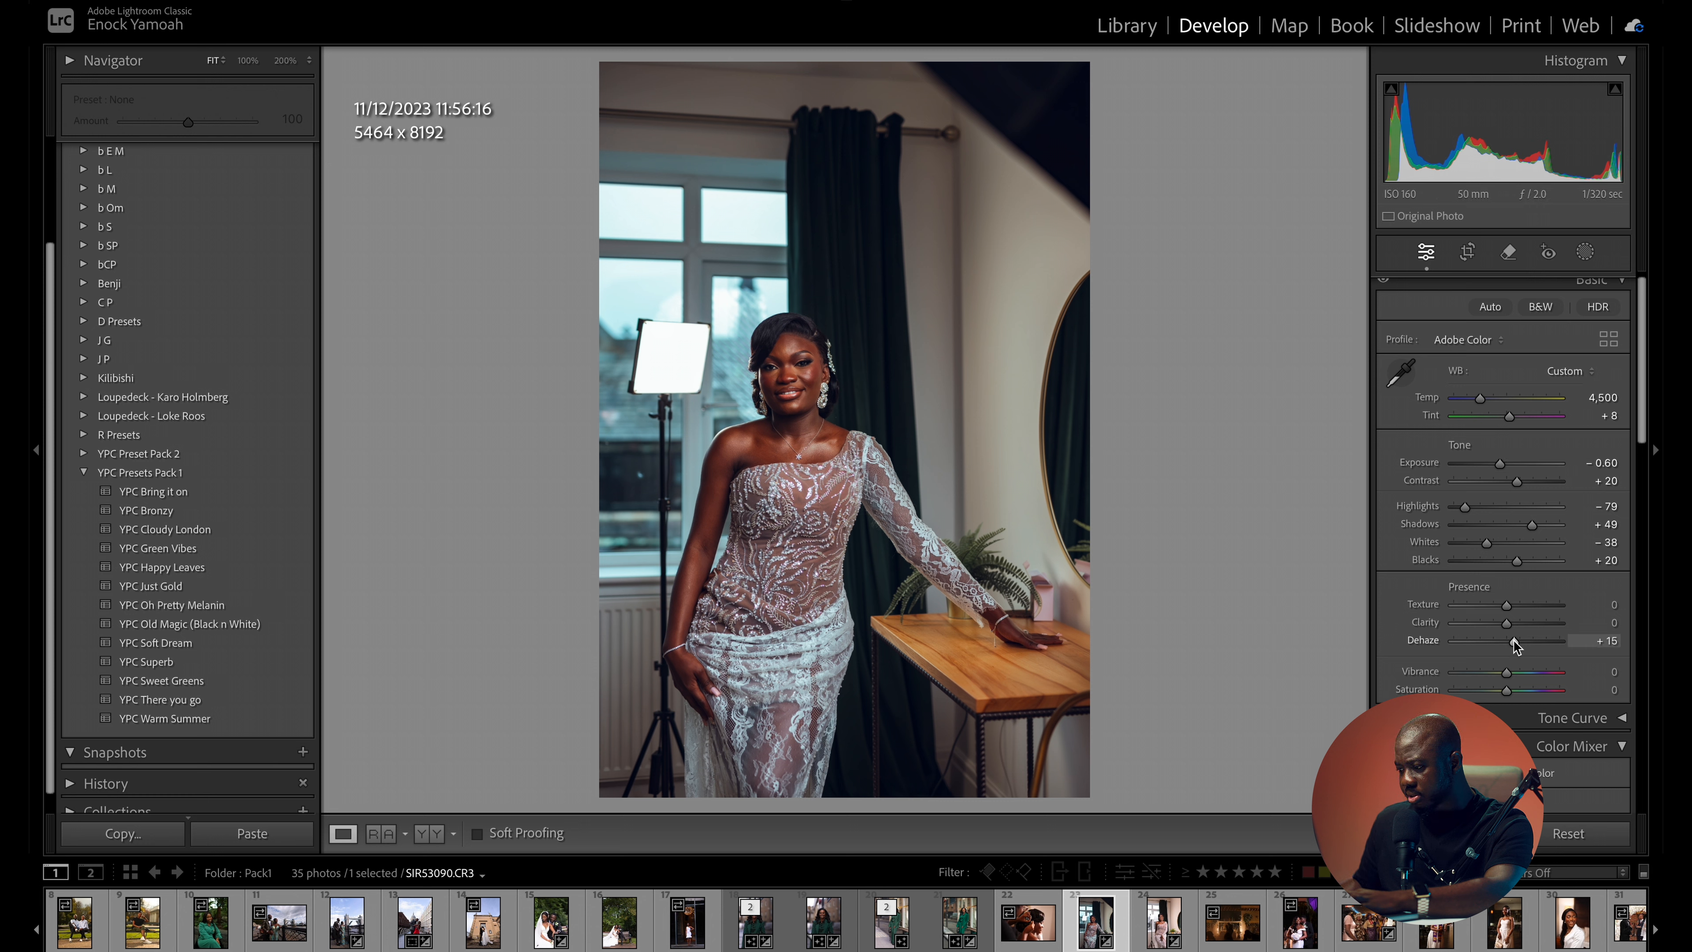
drag(1512, 644, 1502, 645)
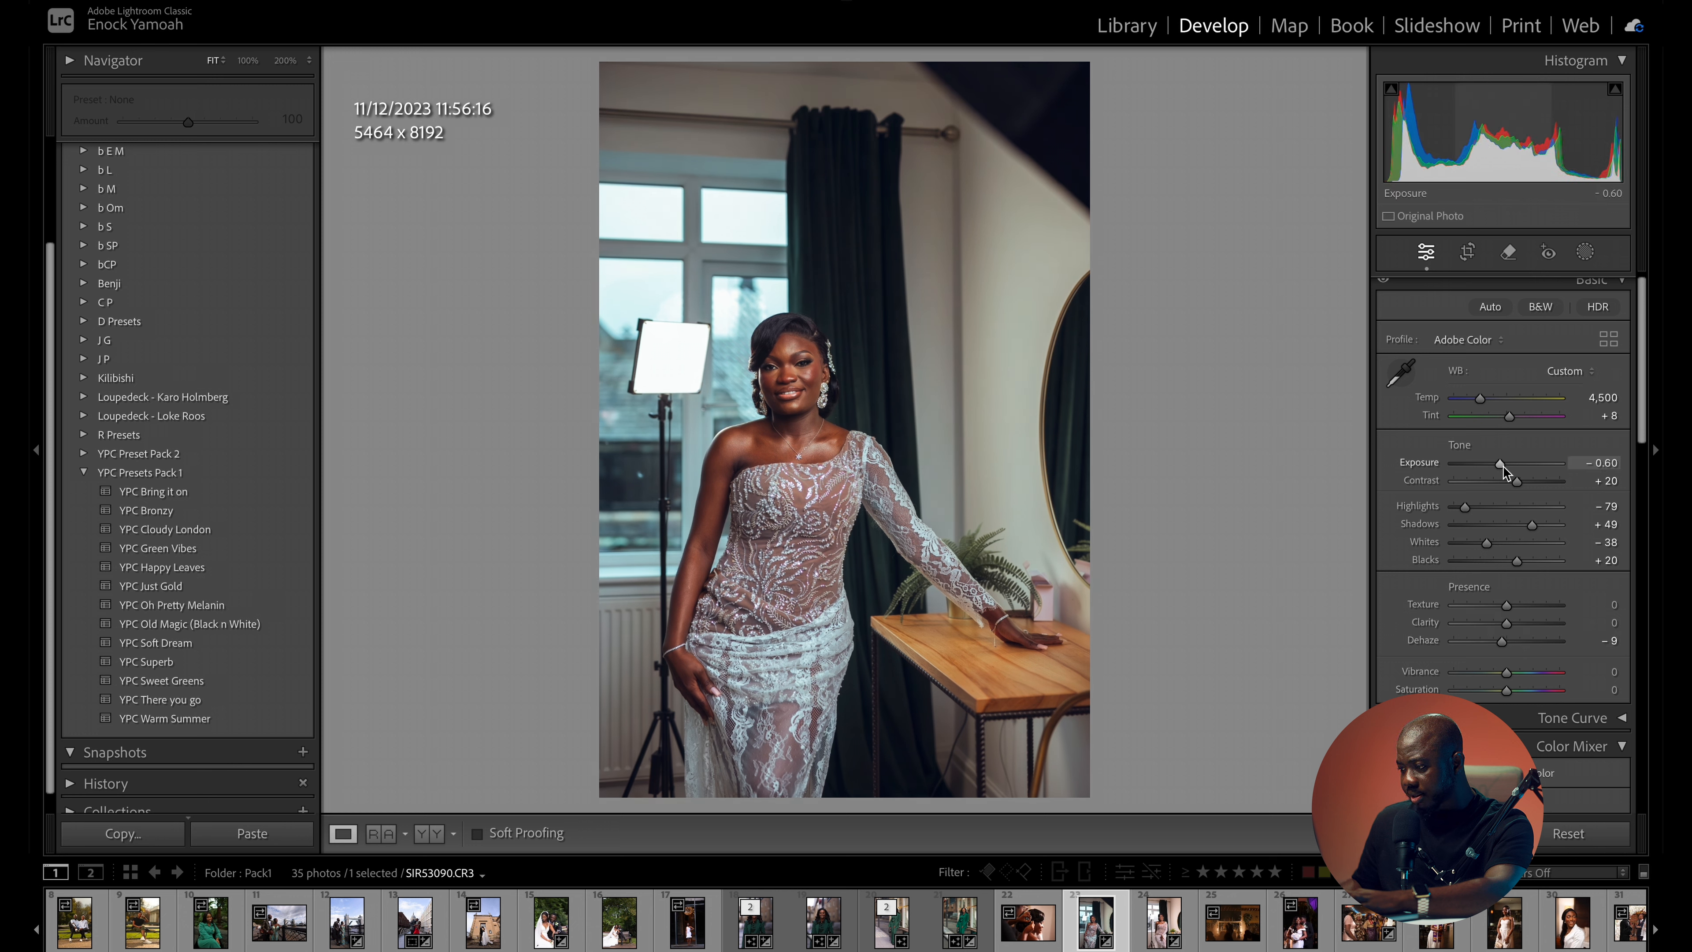
drag(1503, 465, 1504, 468)
drag(1483, 401, 1485, 405)
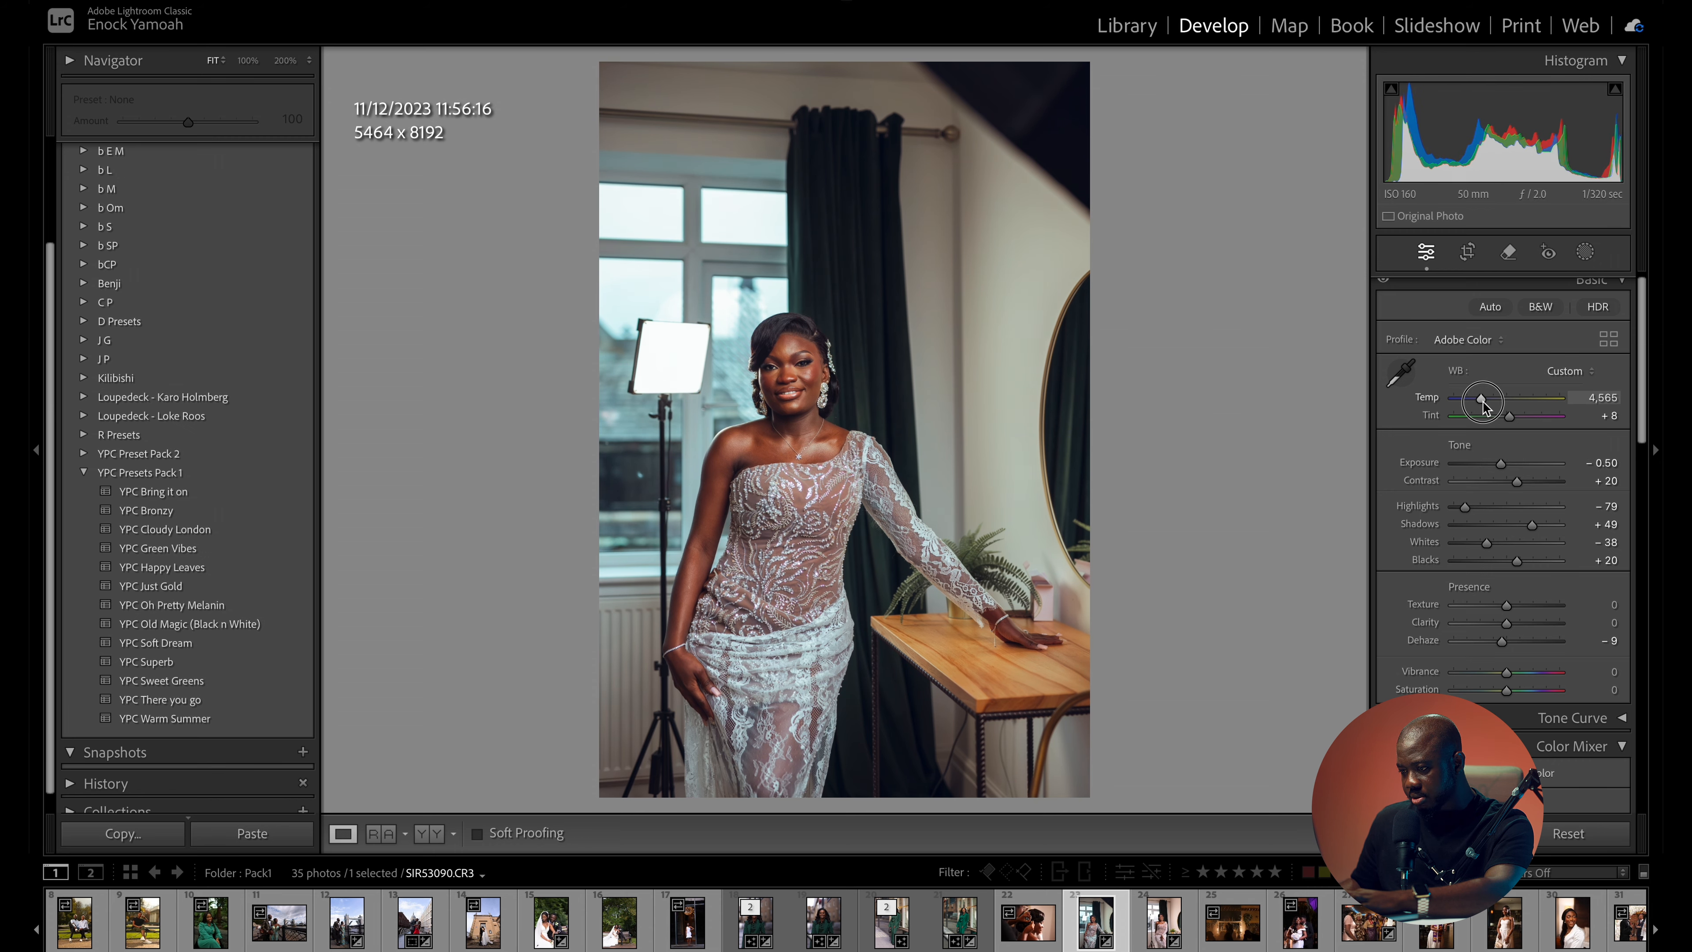
- Compare the YPC Superb version of the lace-dress photo with the original, checking the skin tones and background
drag(803, 394, 979, 433)
key(backslash)
key(backslash)
key(backslash)
key(backslash)
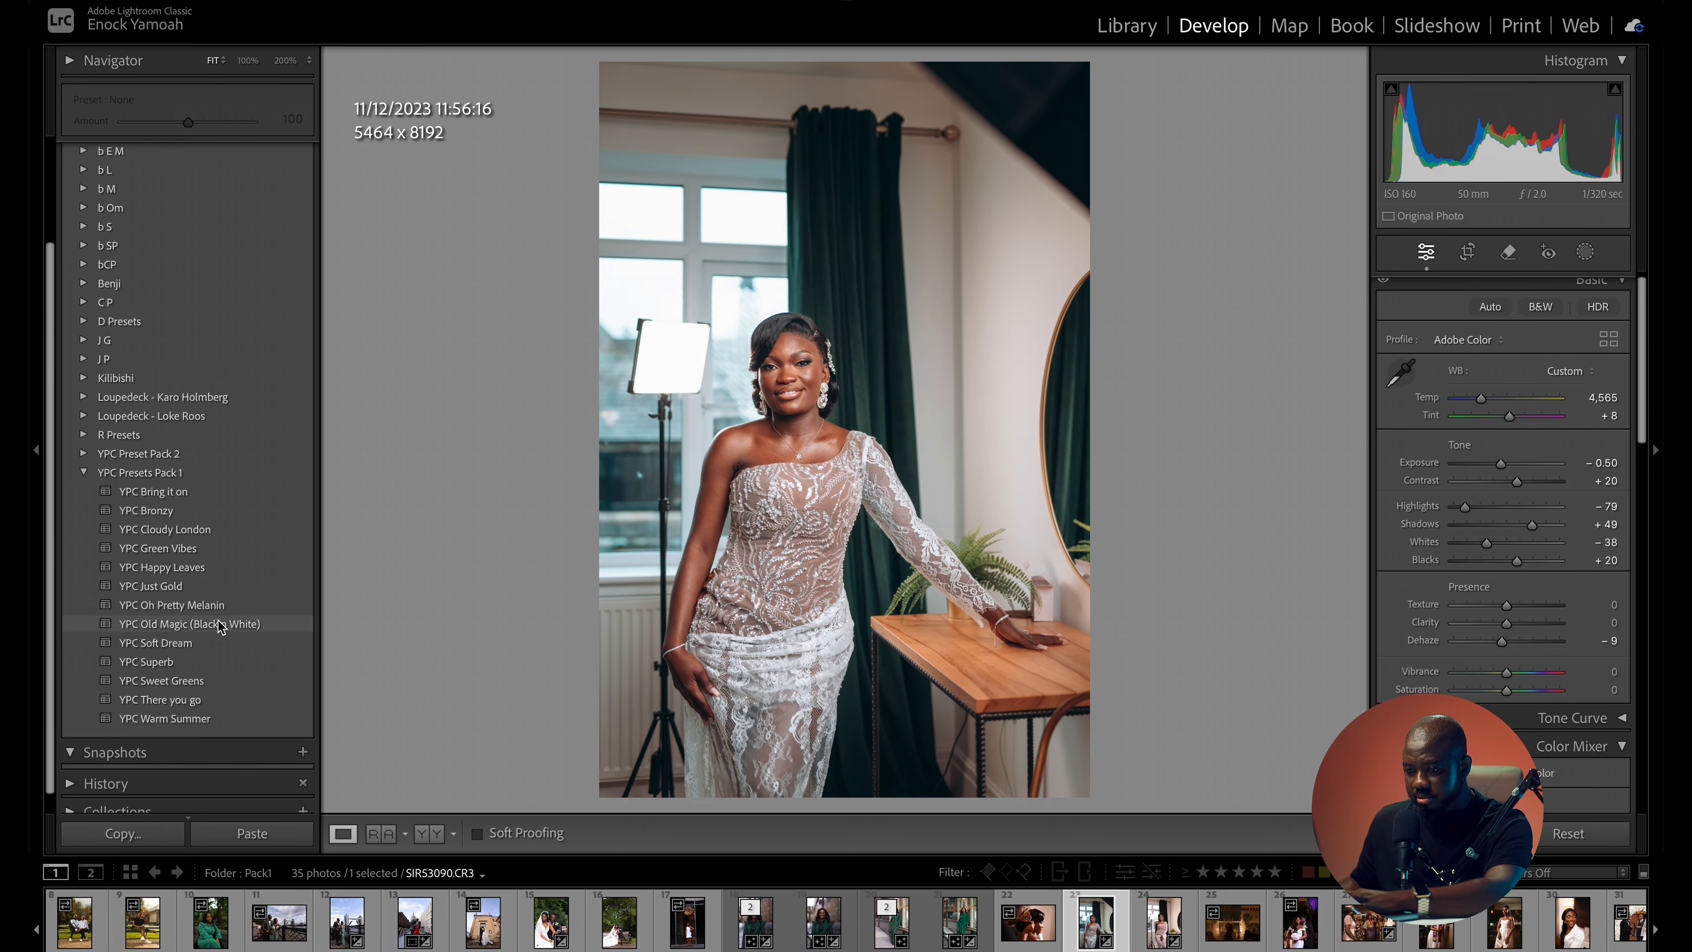
- Apply the YPC Old Magic (Black n White) preset with exposure at -0.15, inspect the face up close, and compare with the original
click(189, 623)
drag(1511, 467, 1504, 466)
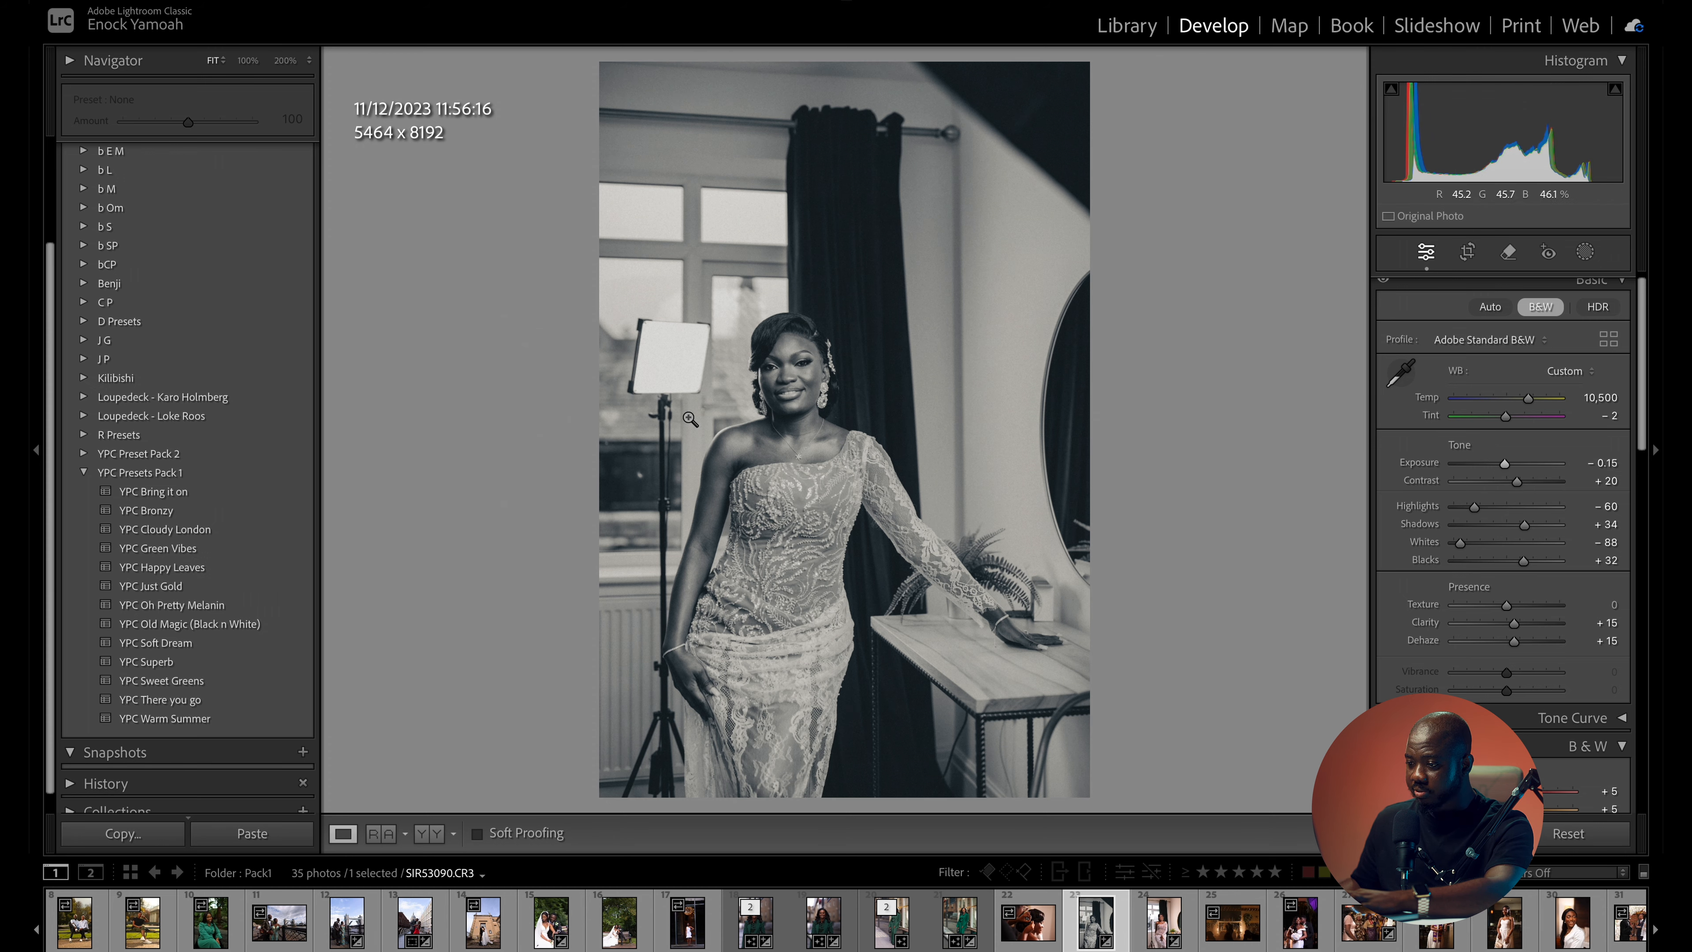
click(776, 377)
click(833, 380)
key(backslash)
key(backslash)
key(backslash)
key(backslash)
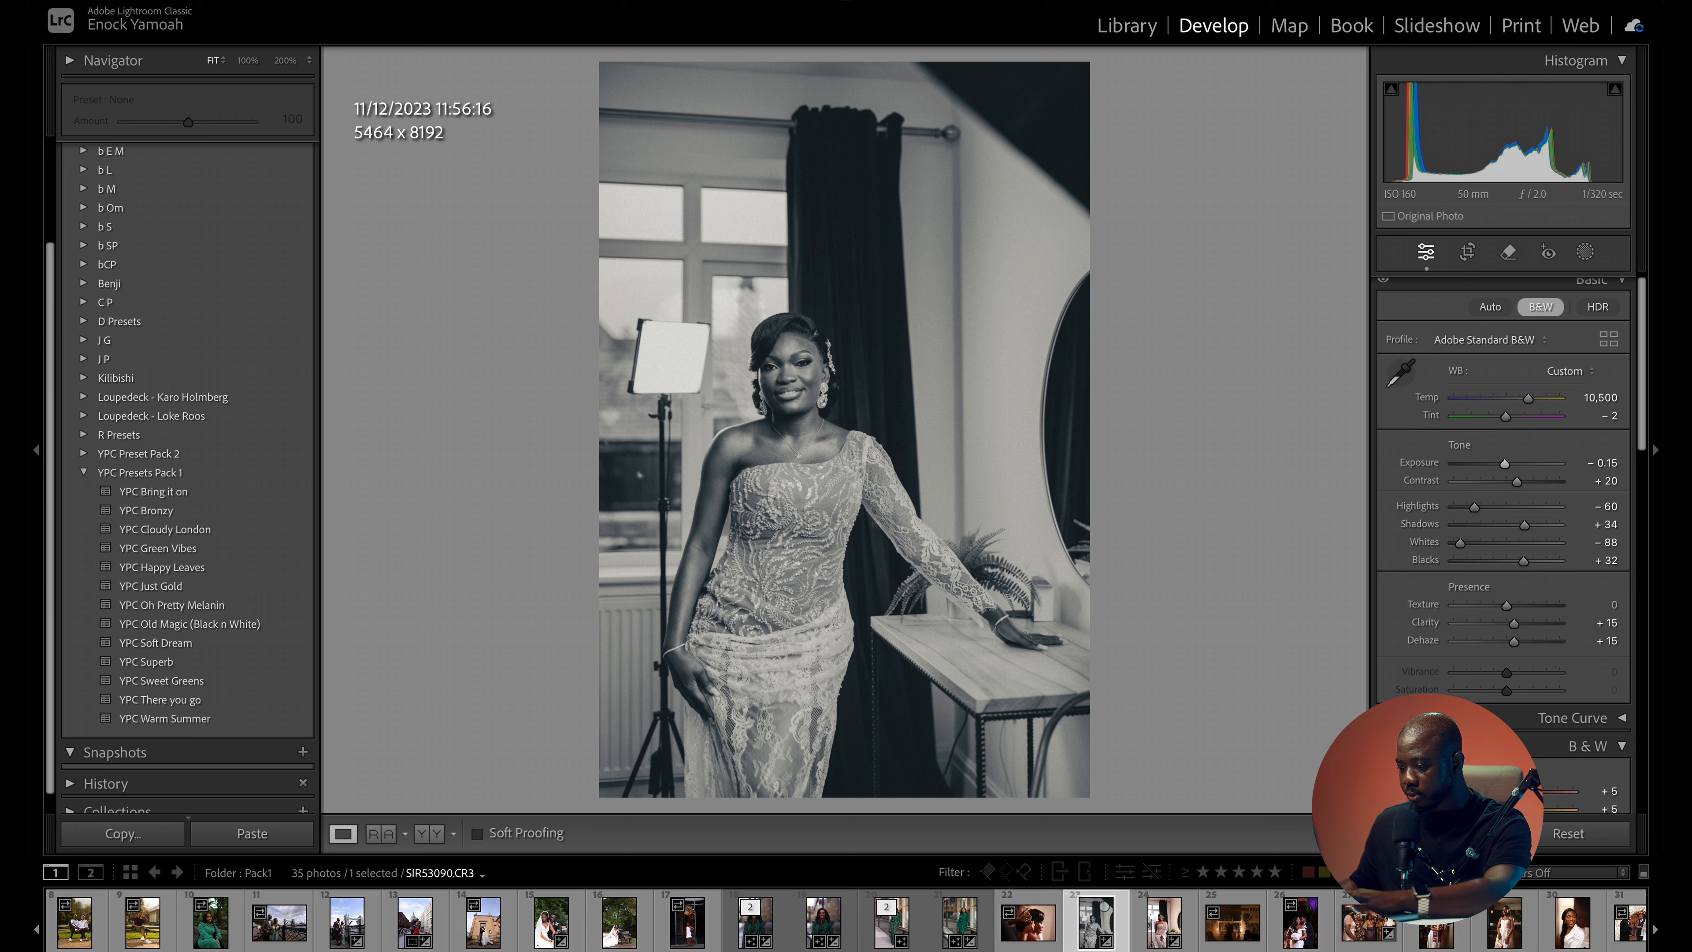
- Apply the YPC Just Gold preset to the portrait of the smiling woman in the white satin robe
scroll(1232, 923, down, 3)
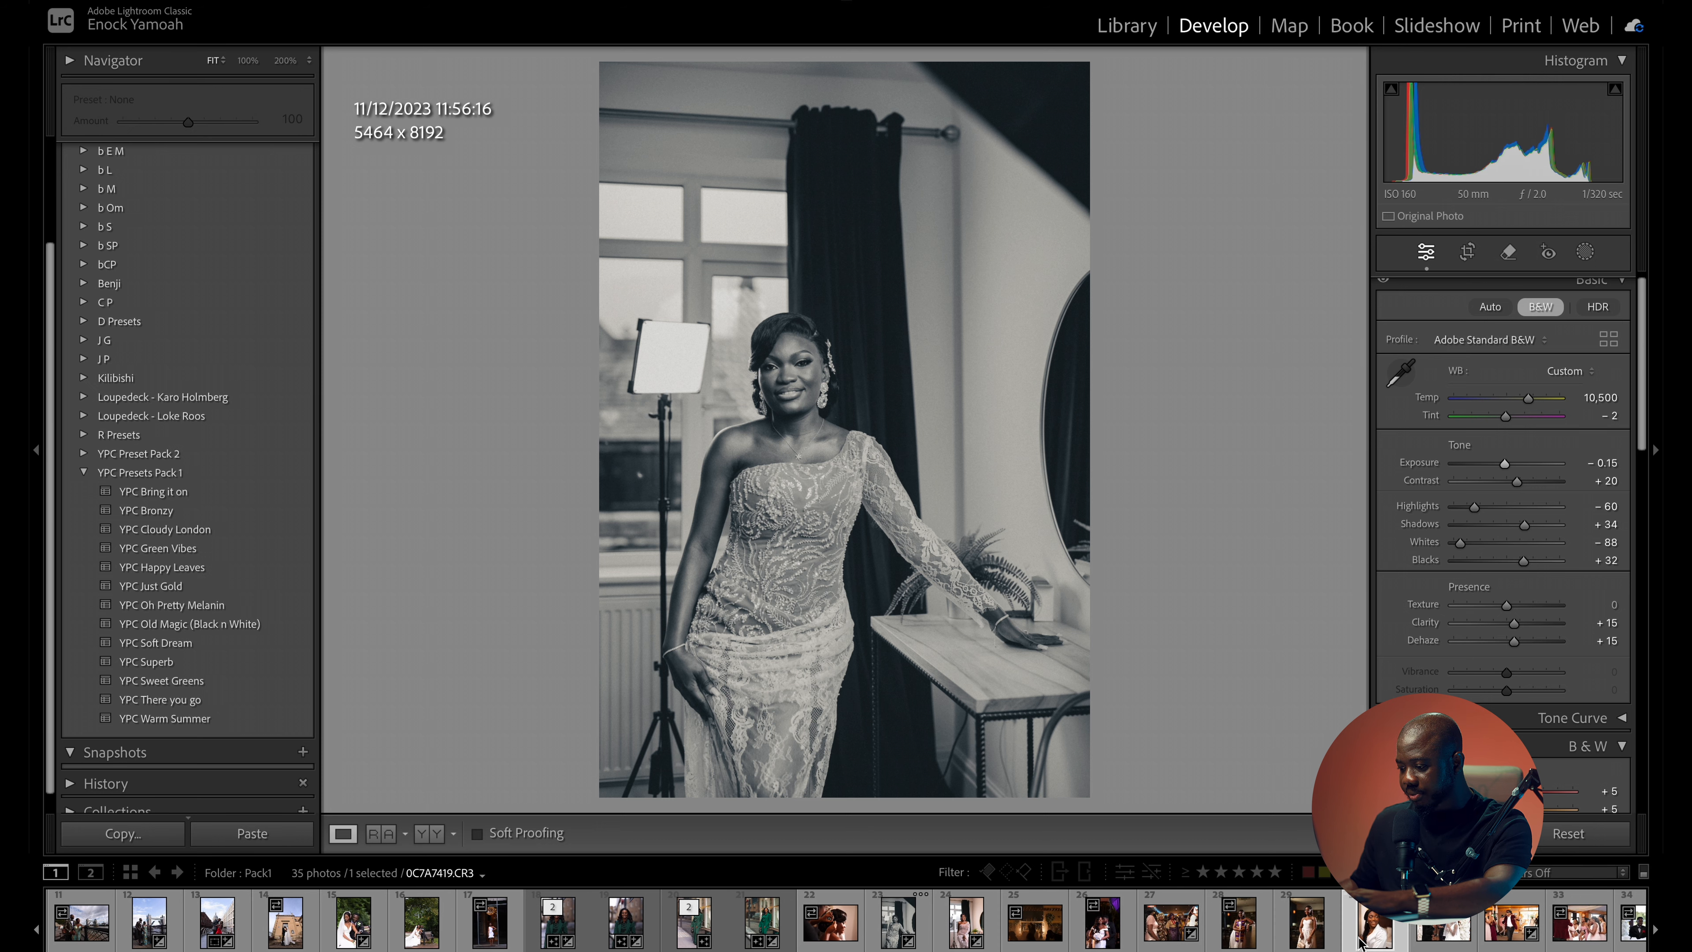
click(1362, 937)
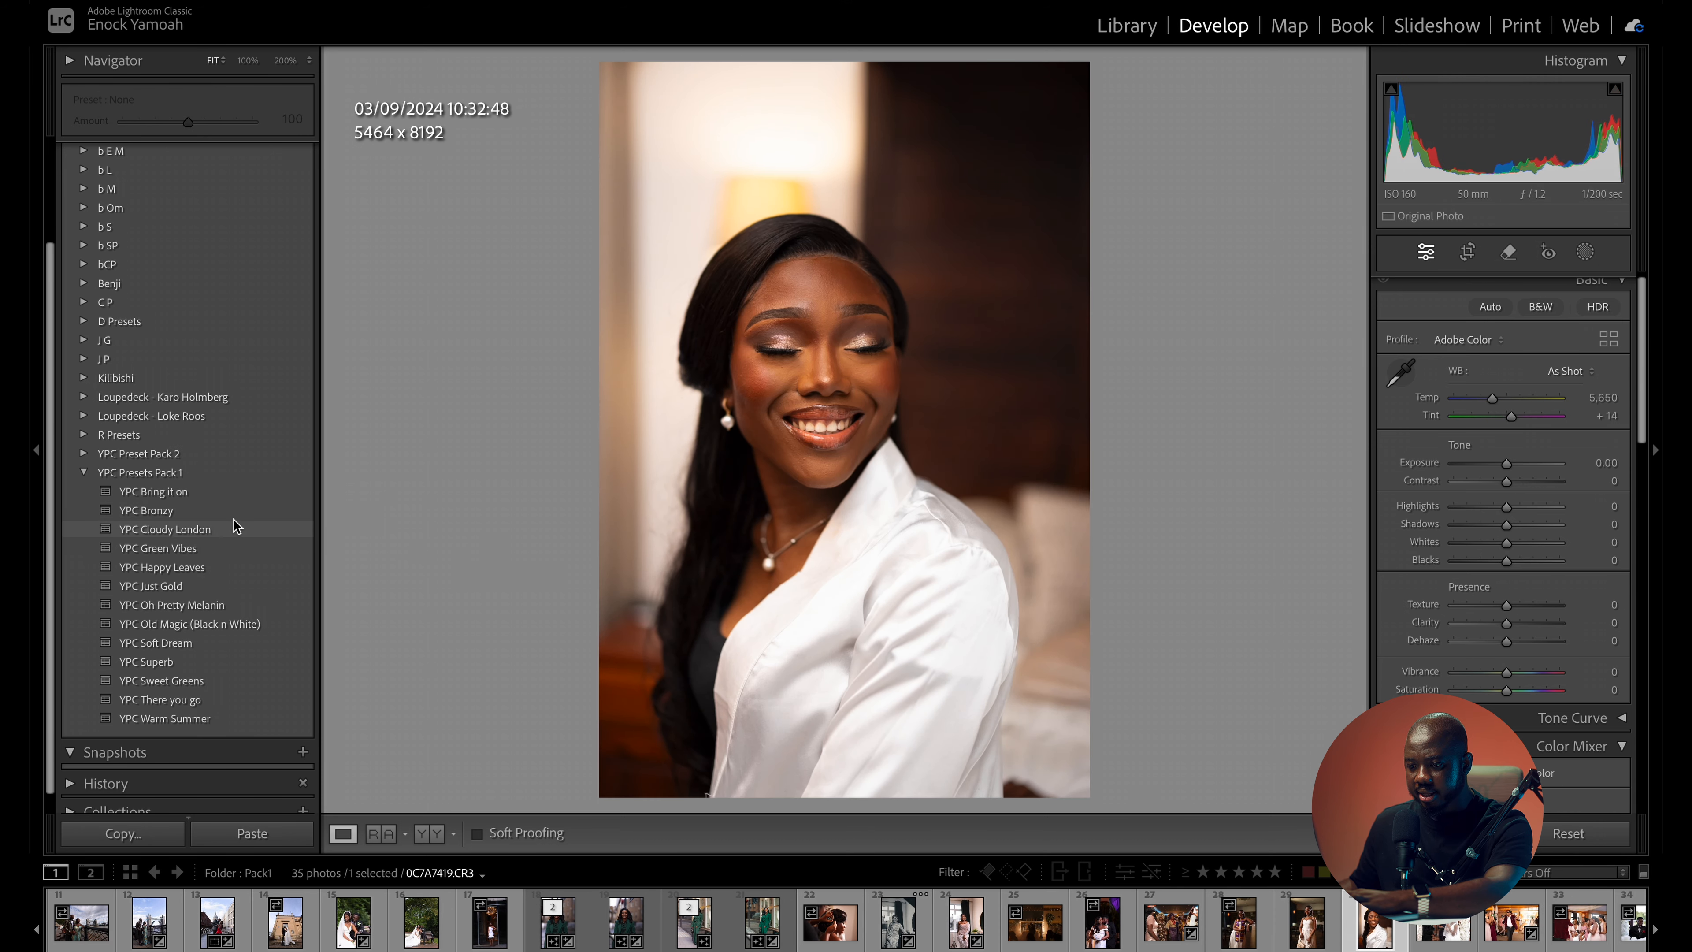
click(225, 589)
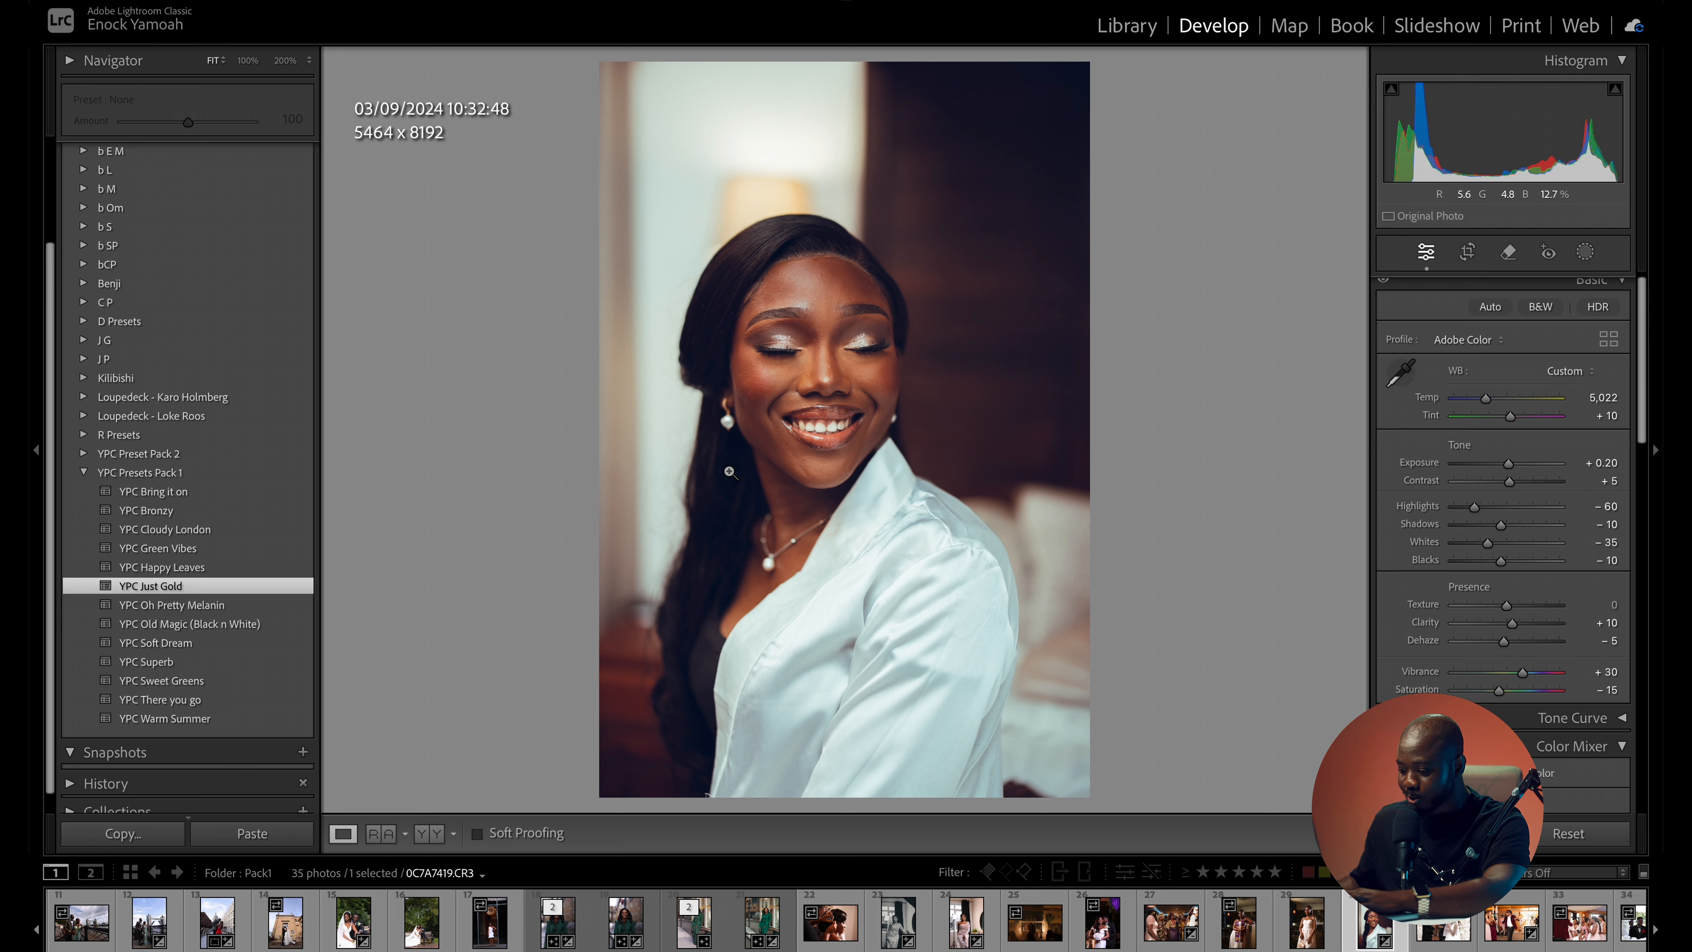
- Compare the YPC Just Gold version of the white-robe portrait with the original
key(backslash)
key(backslash)
key(backslash)
key(backslash)
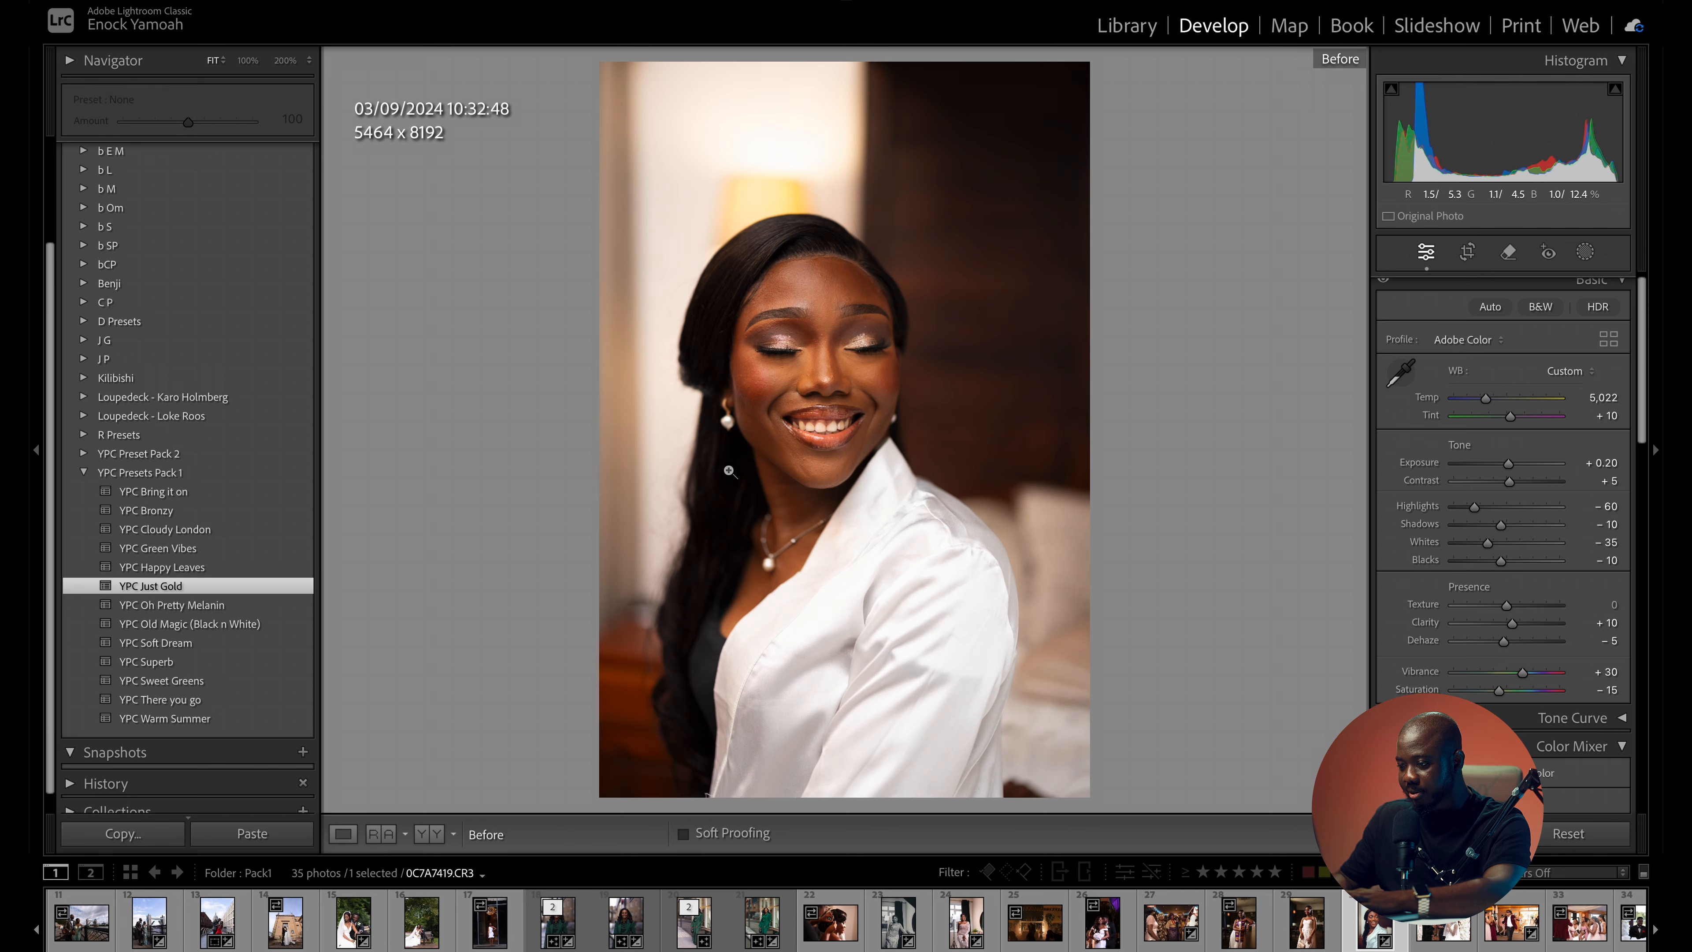
key(backslash)
key(backslash)
key(backslash)
key(backslash)
key(backslash)
key(backslash)
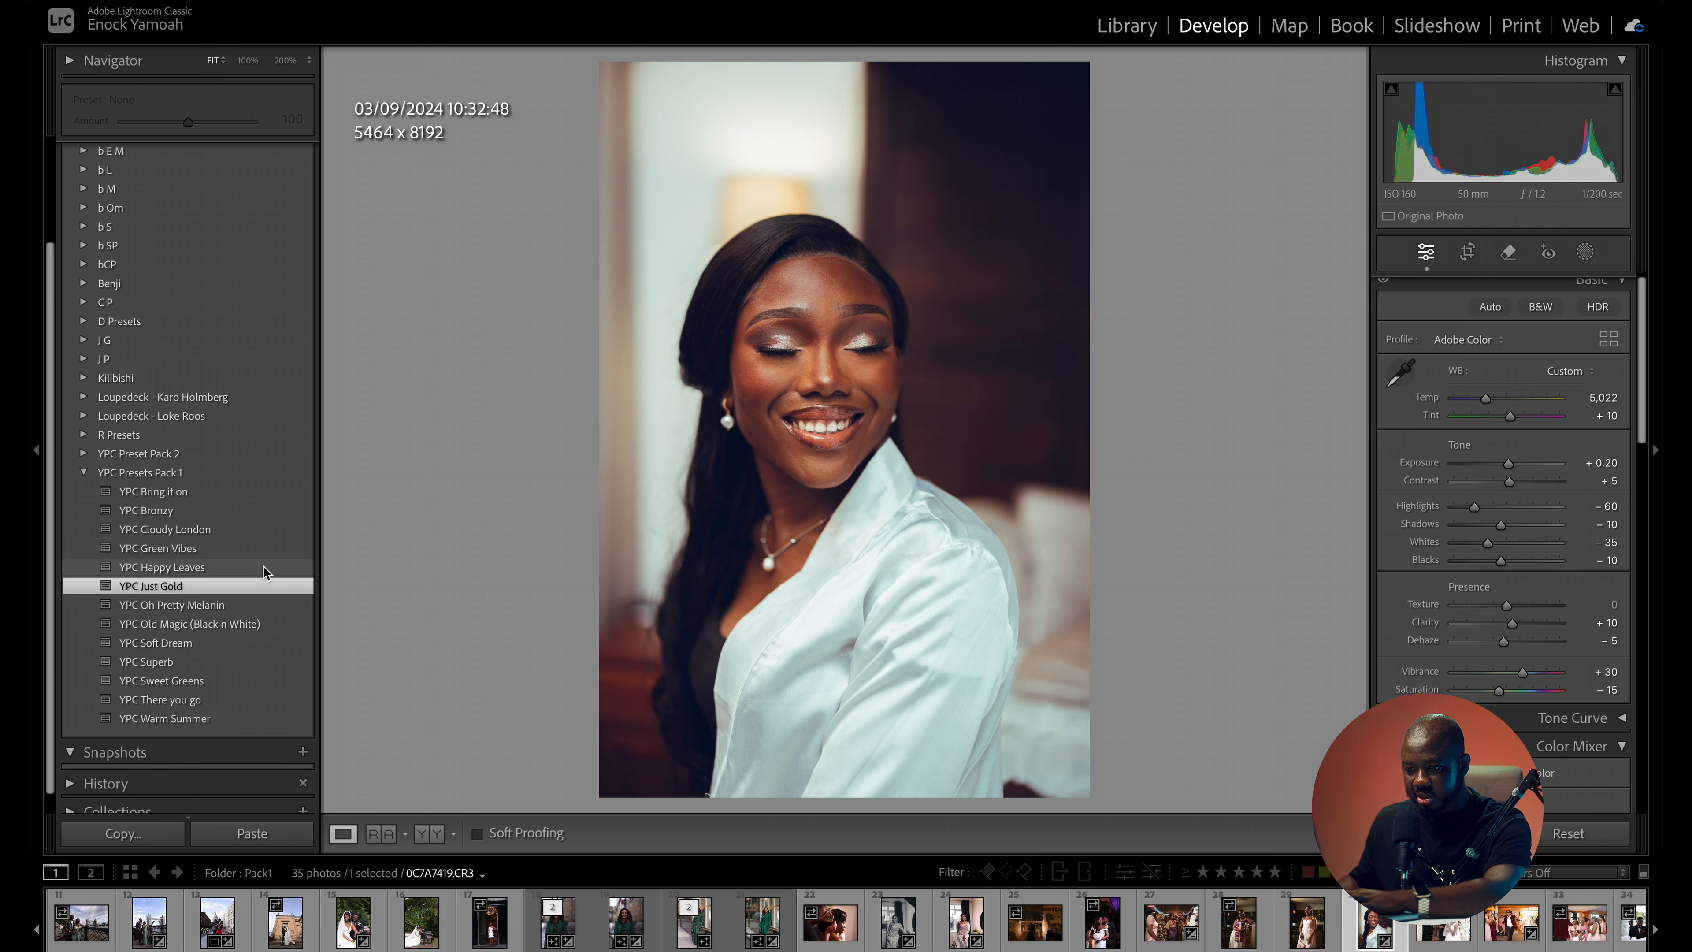
- Apply the YPC Oh Pretty Melanin preset to the white-robe portrait with exposure at -0.60, inspect the face up close, and compare with the original
click(242, 609)
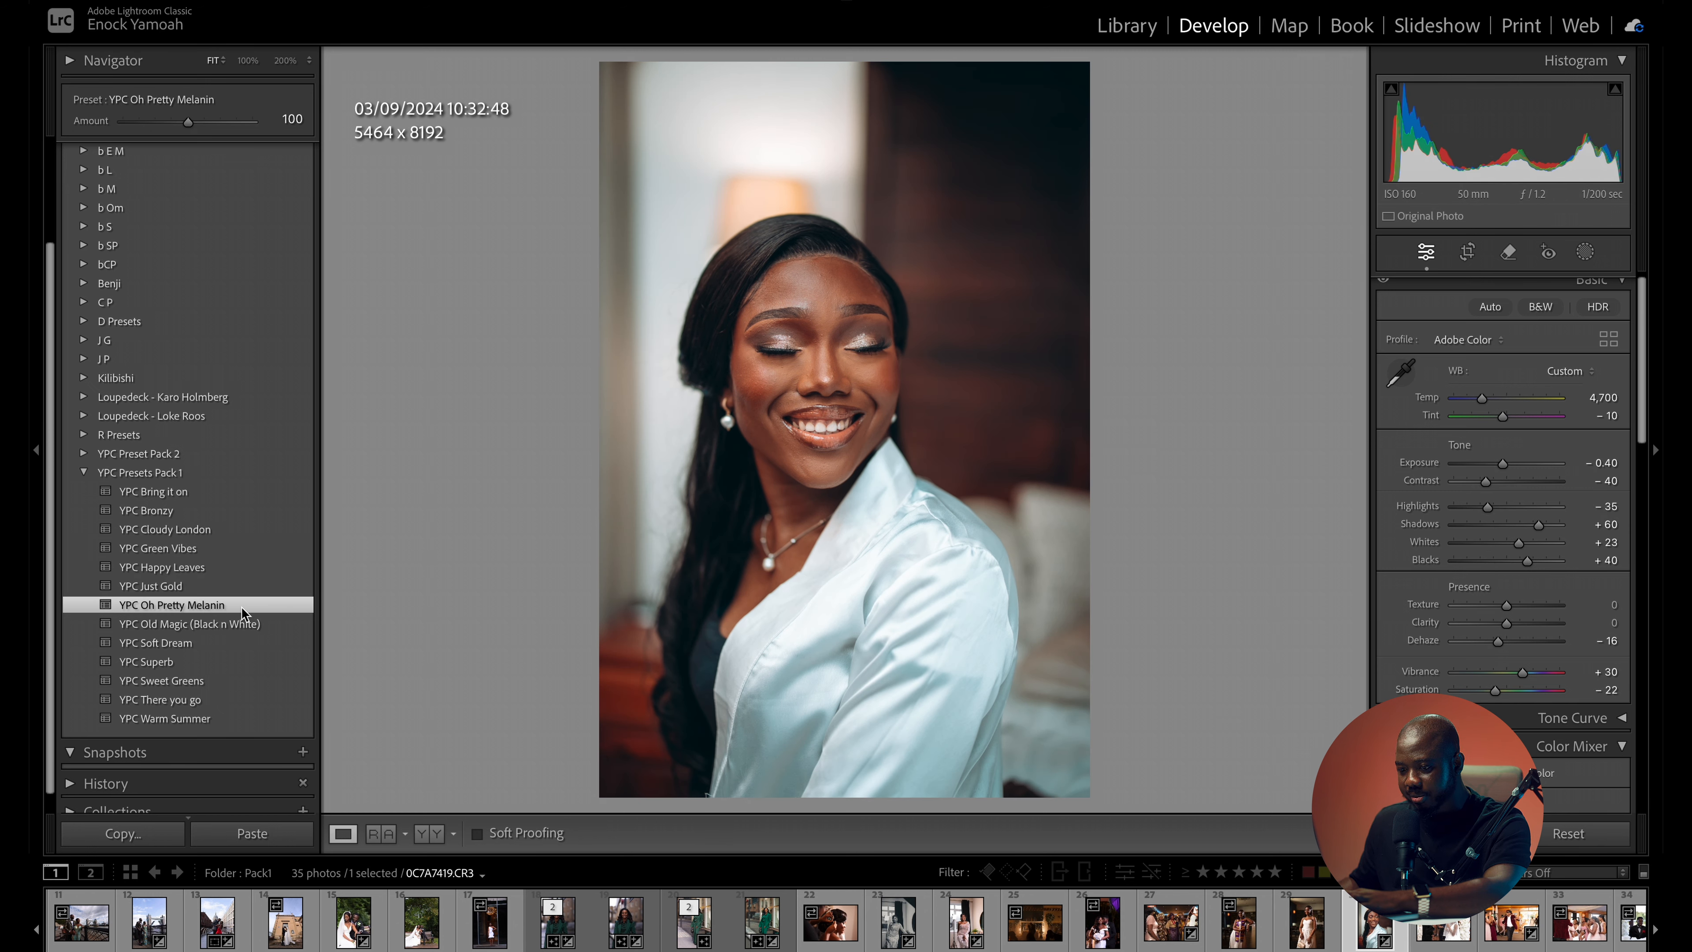
drag(1504, 461, 1500, 465)
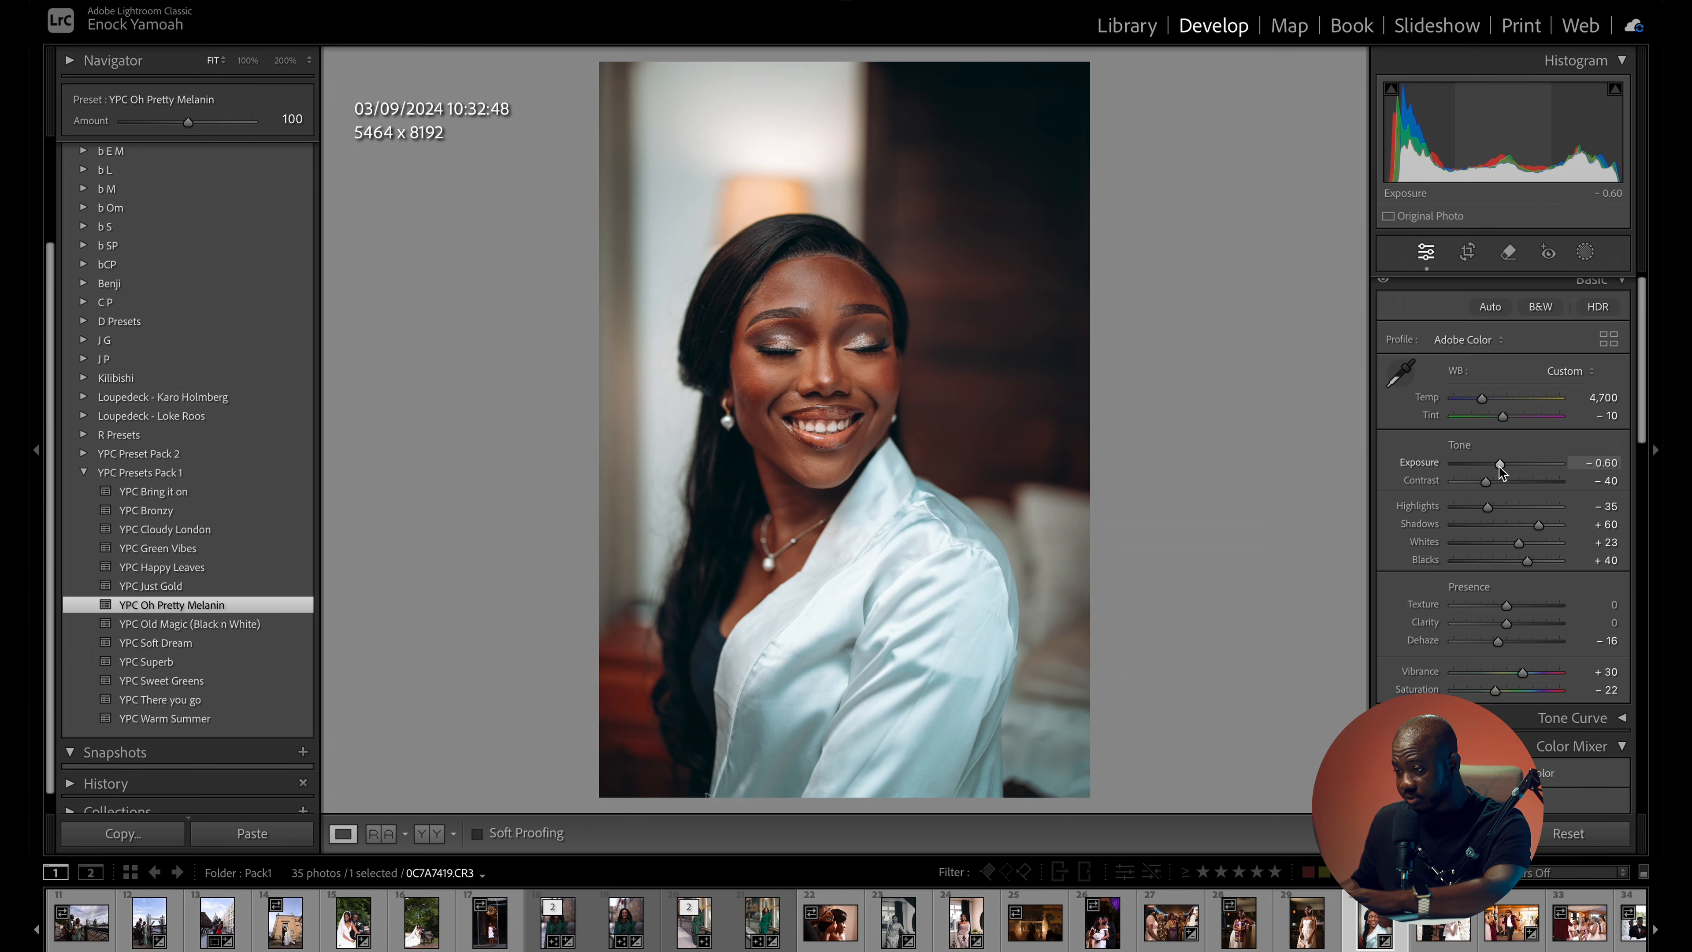
click(841, 360)
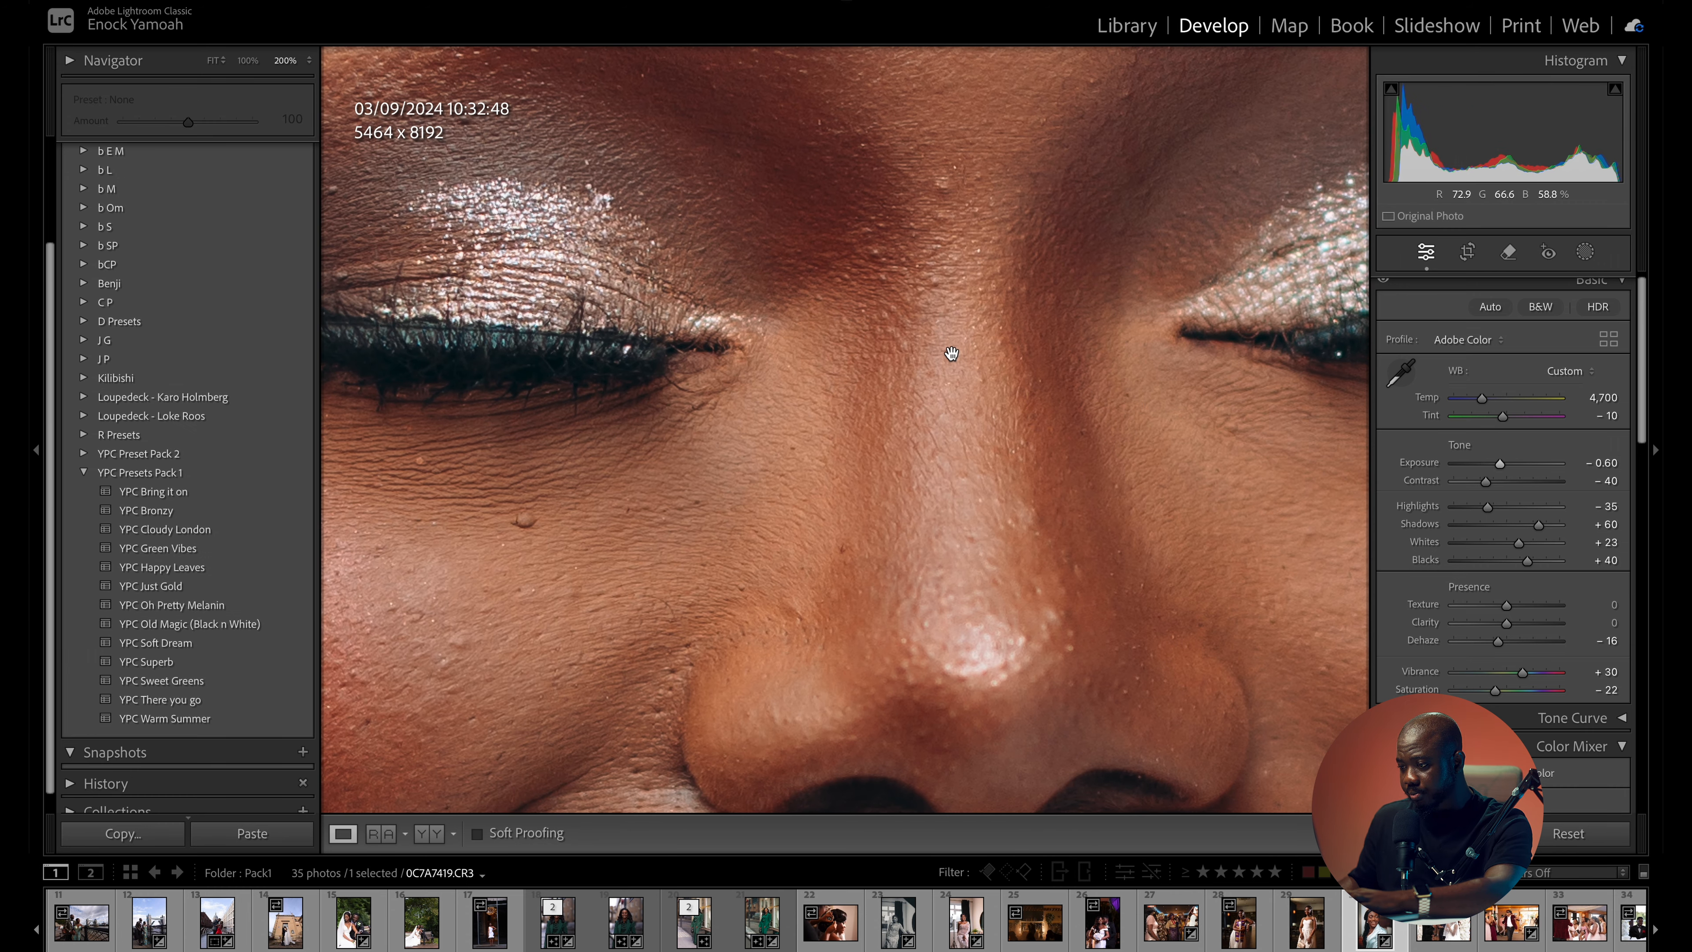
click(952, 351)
key(backslash)
key(backslash)
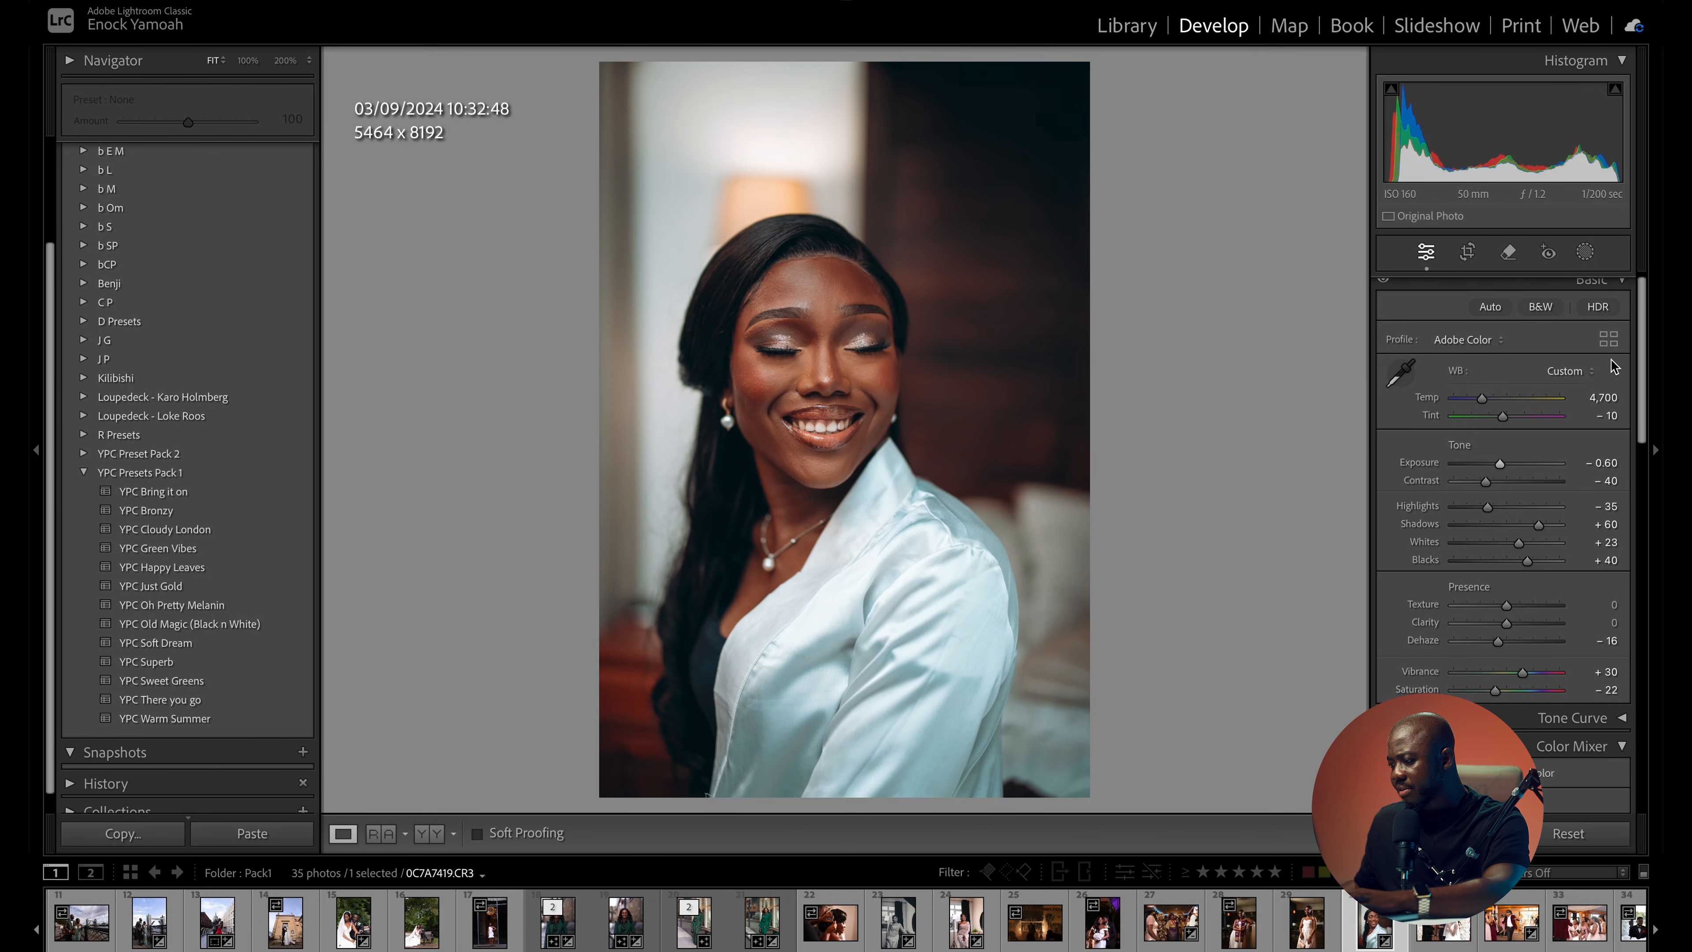
- Review the sharpening, noise reduction, lens correction and post-crop vignetting settings that the preset gives the white-robe portrait
drag(1640, 294, 1653, 418)
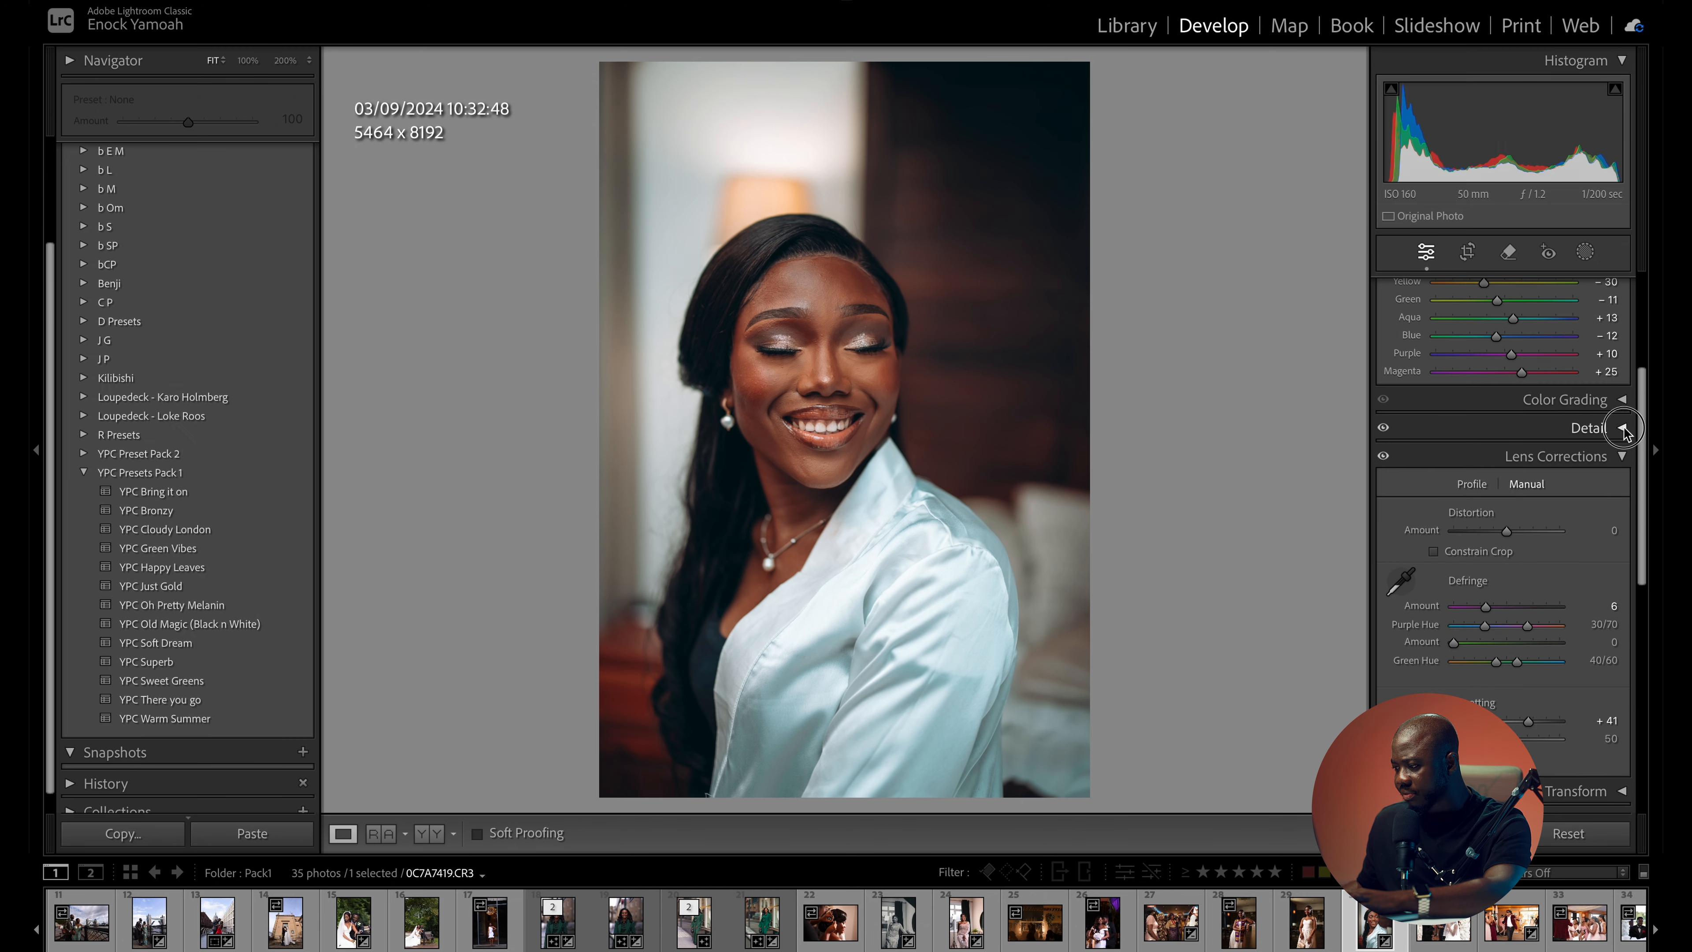
click(1618, 427)
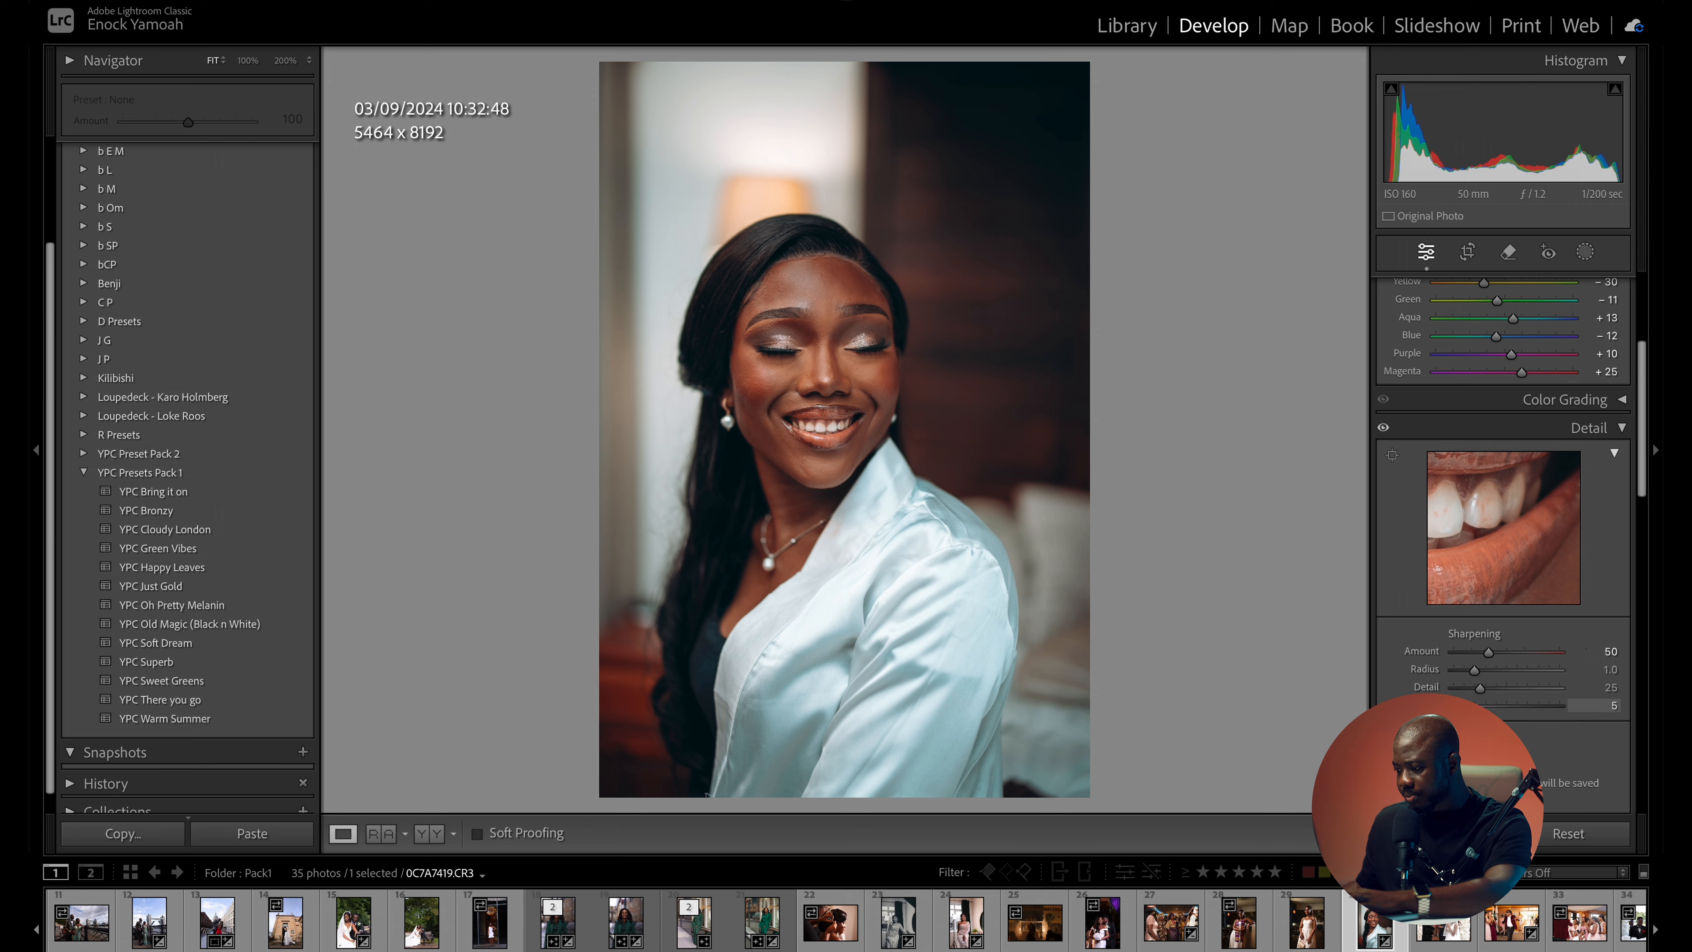
drag(1641, 469, 1642, 492)
drag(851, 374, 1060, 388)
click(1061, 388)
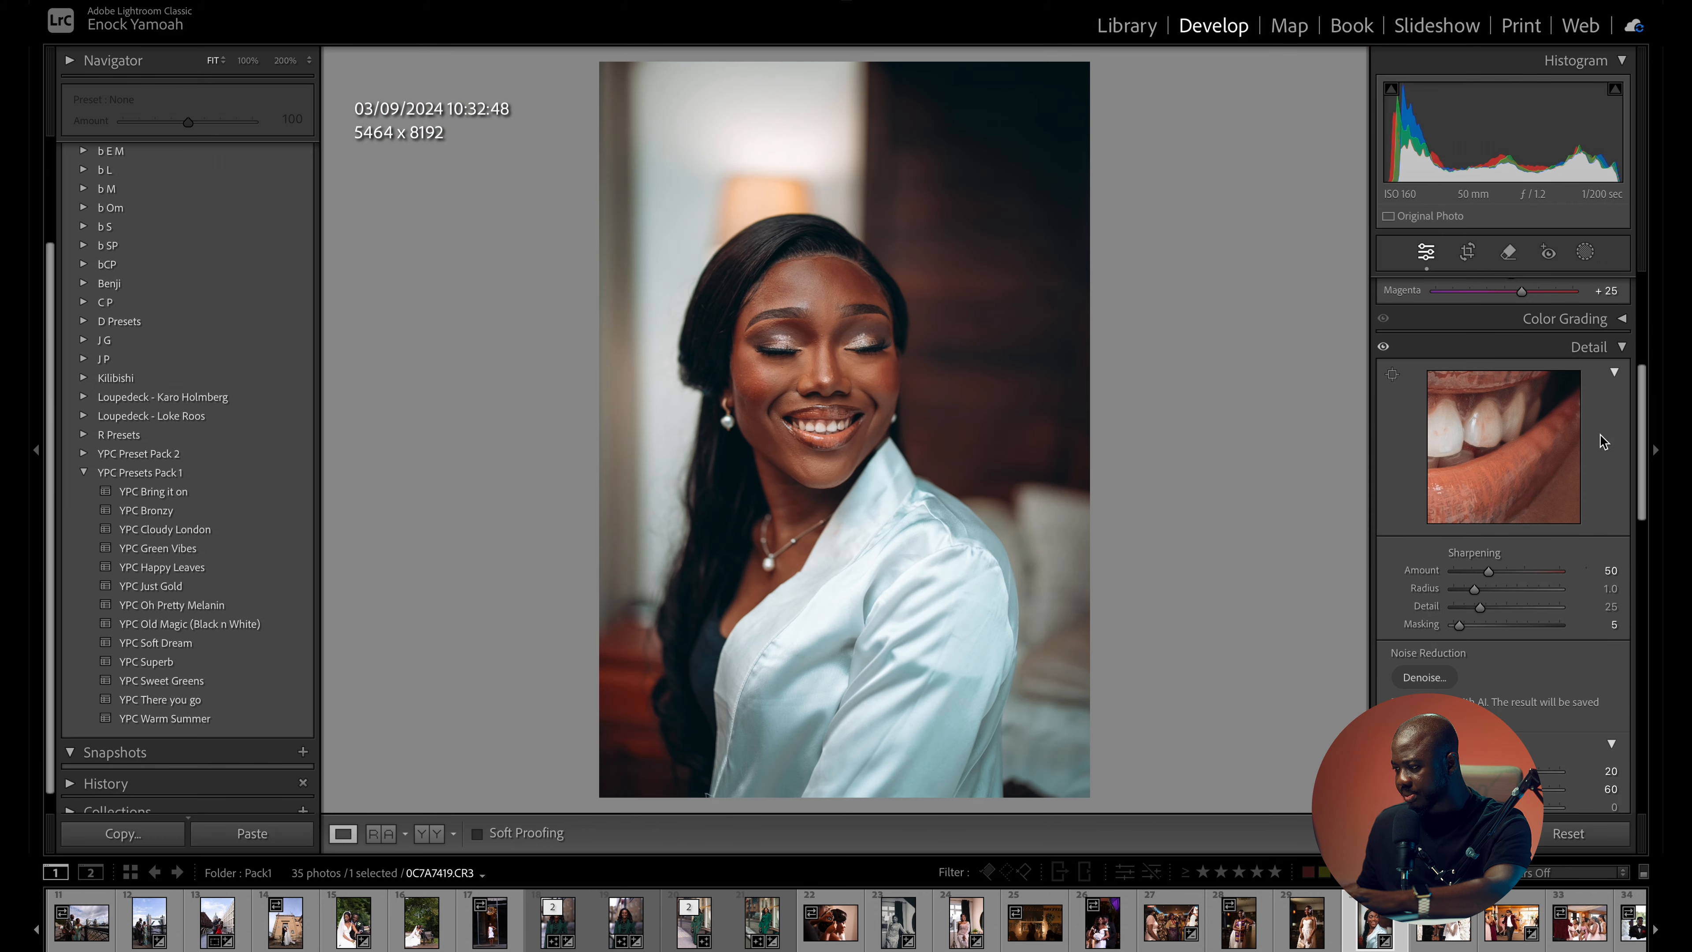
click(1623, 347)
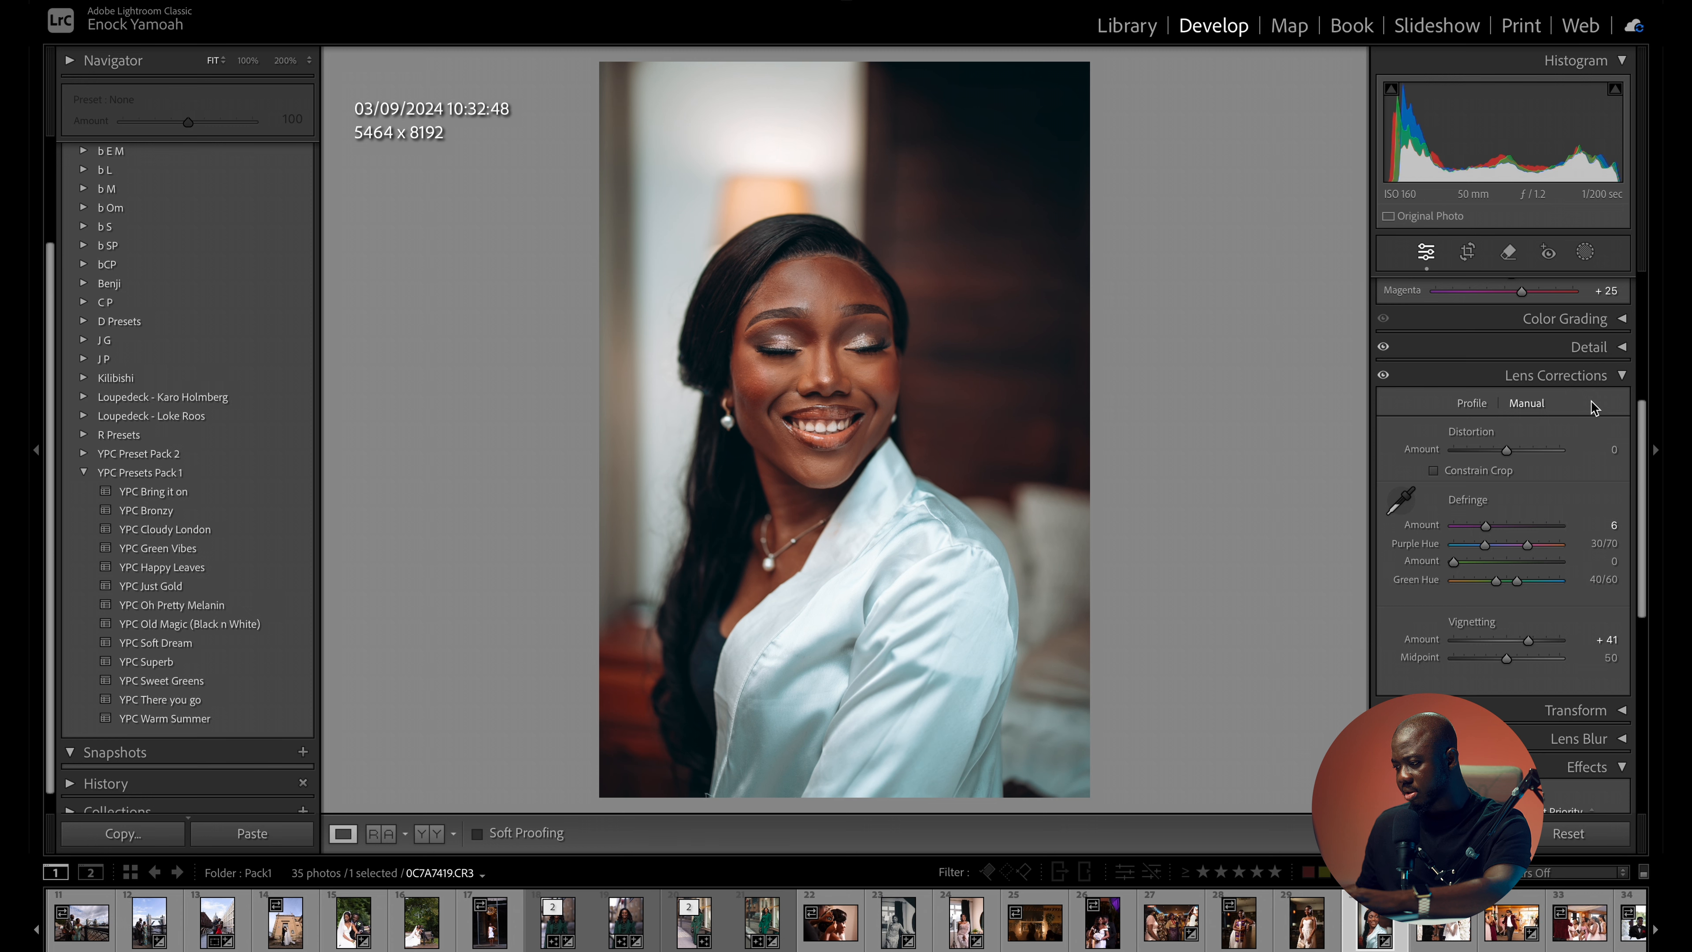
click(1622, 377)
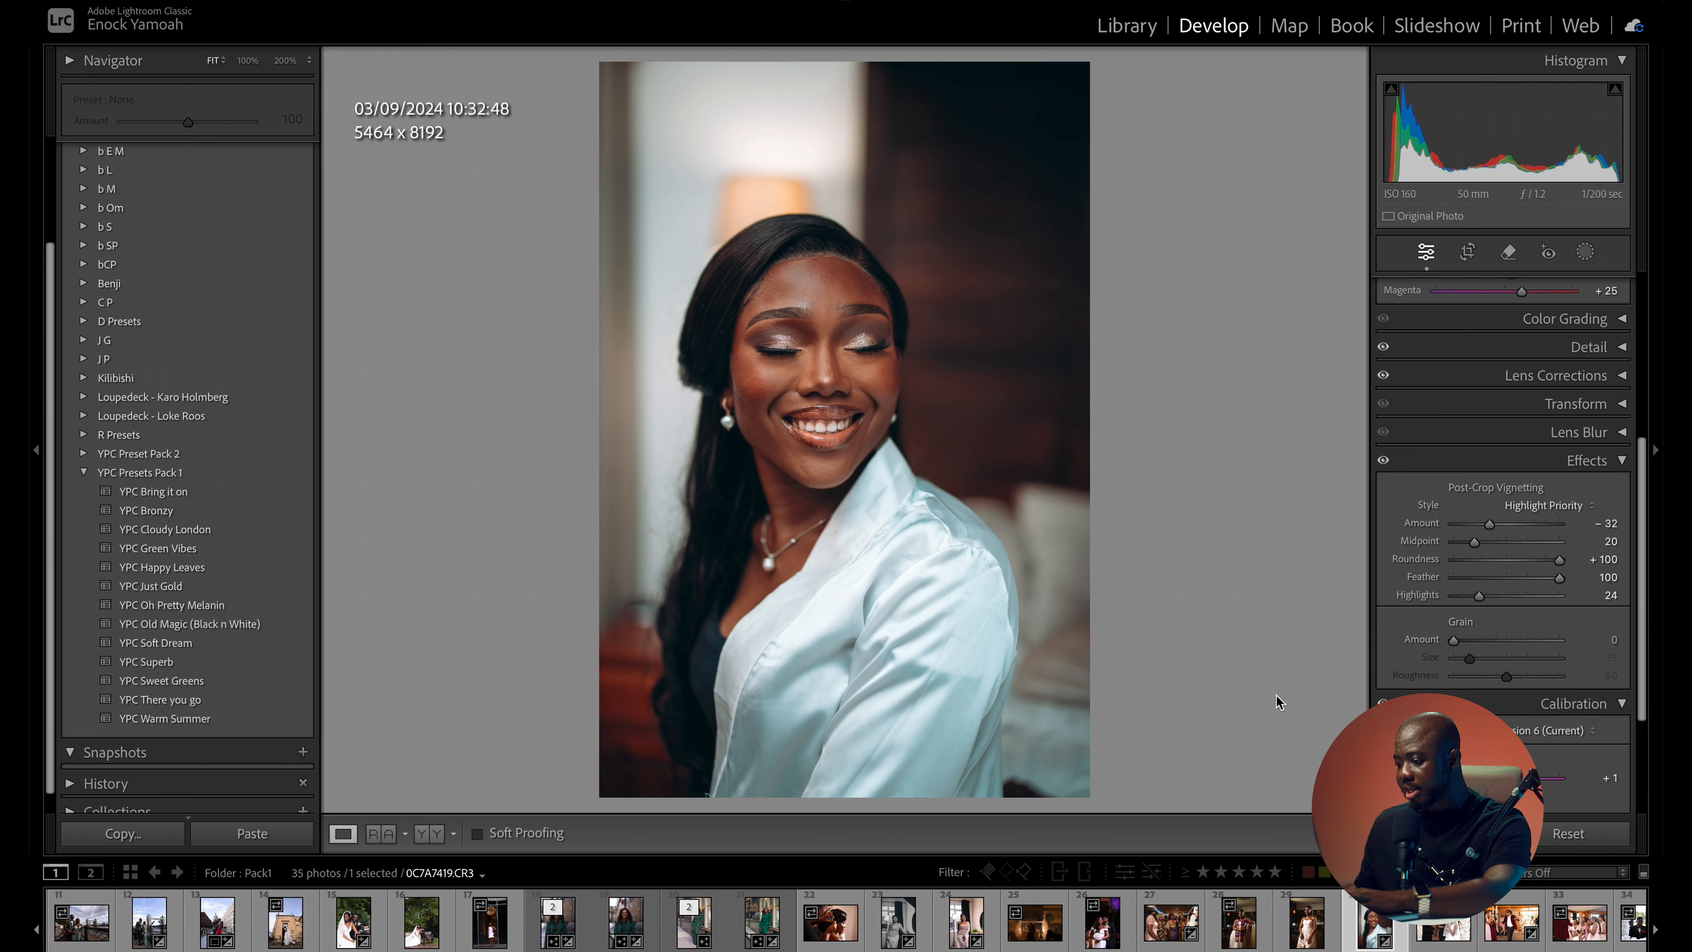
- Open the graduation portrait with the purple stole, apply the YPC Bronzy preset with exposure at +0.90, and check the face up close
click(1244, 932)
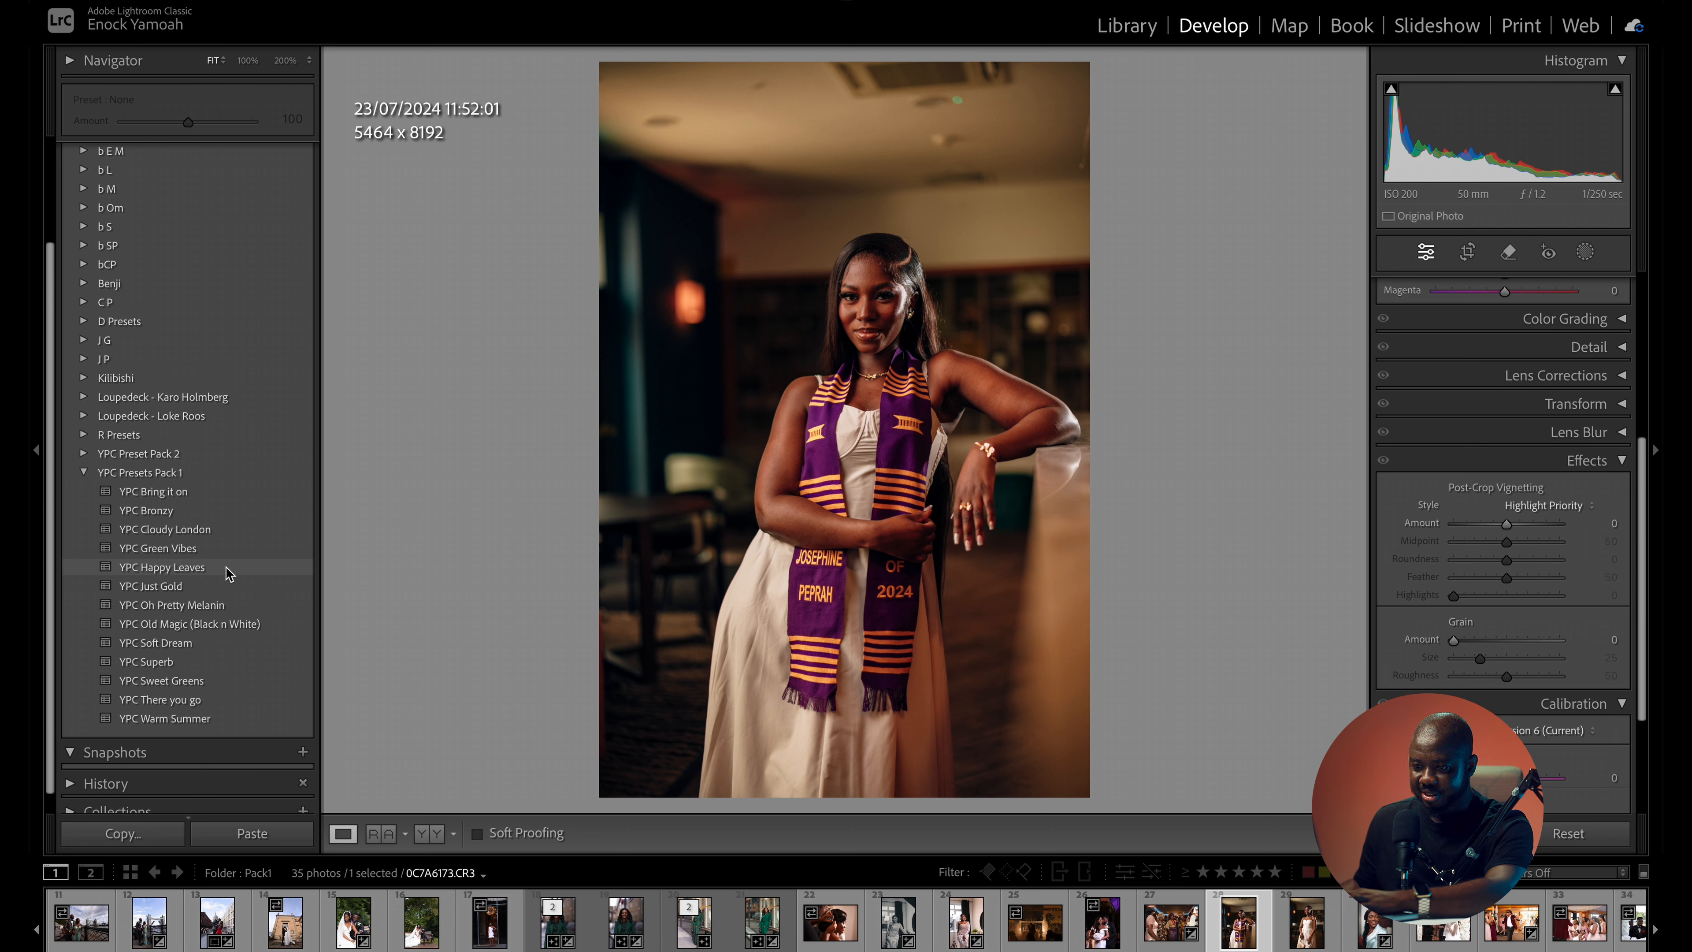
click(182, 513)
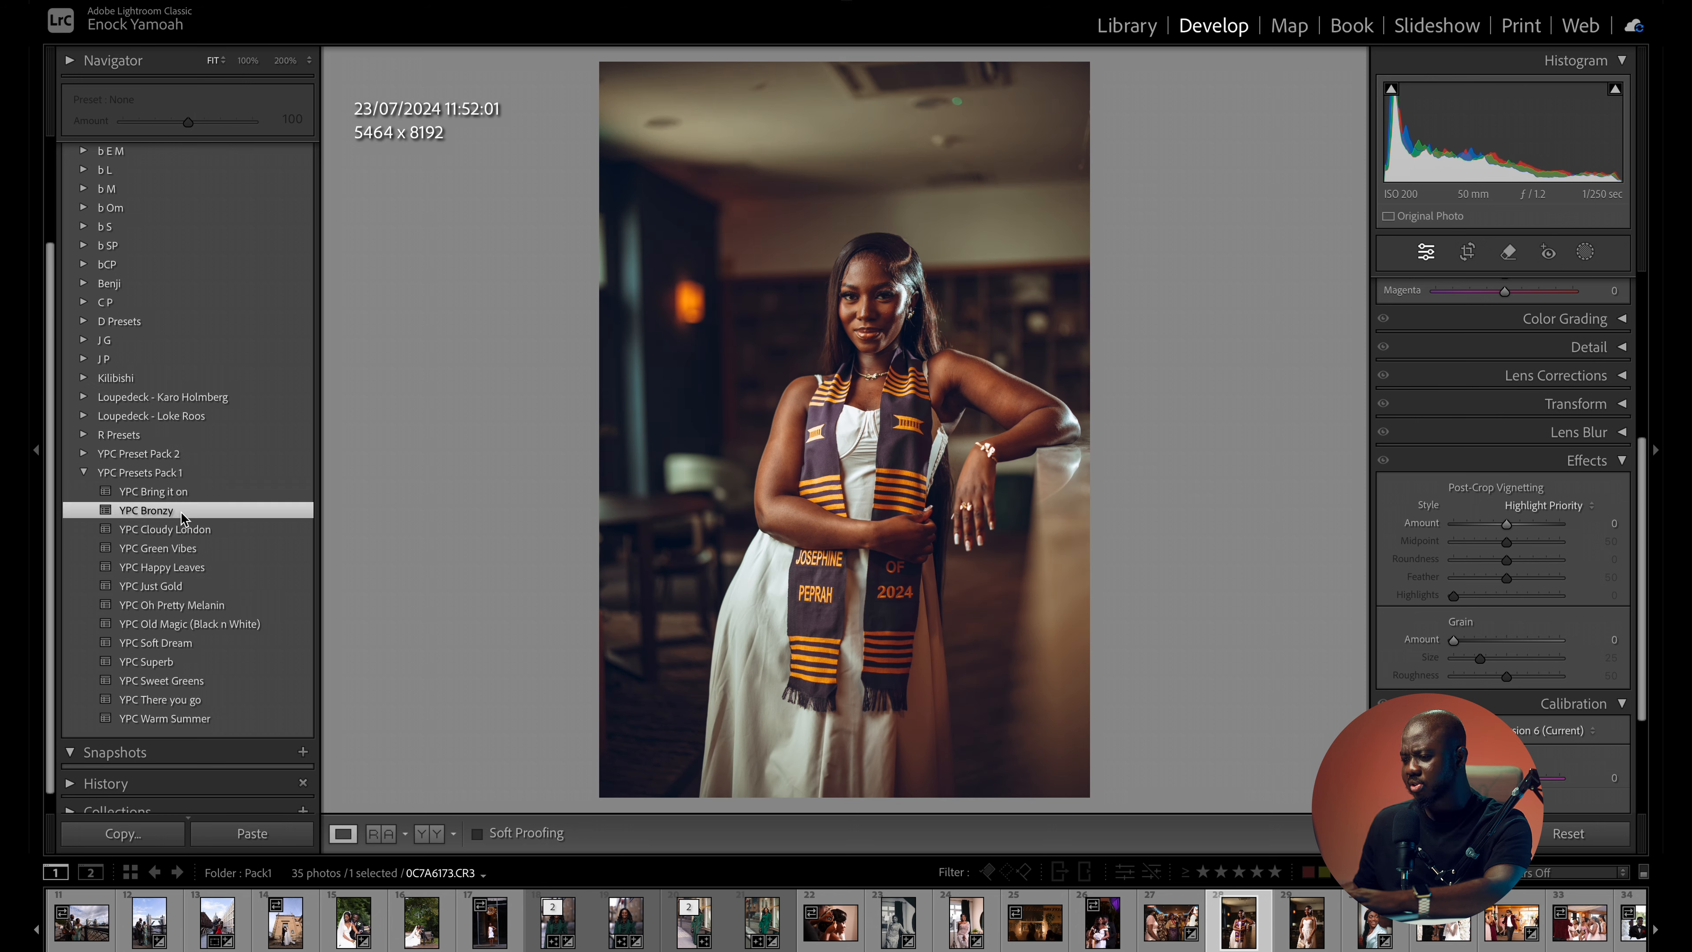
scroll(1642, 468, up, 15)
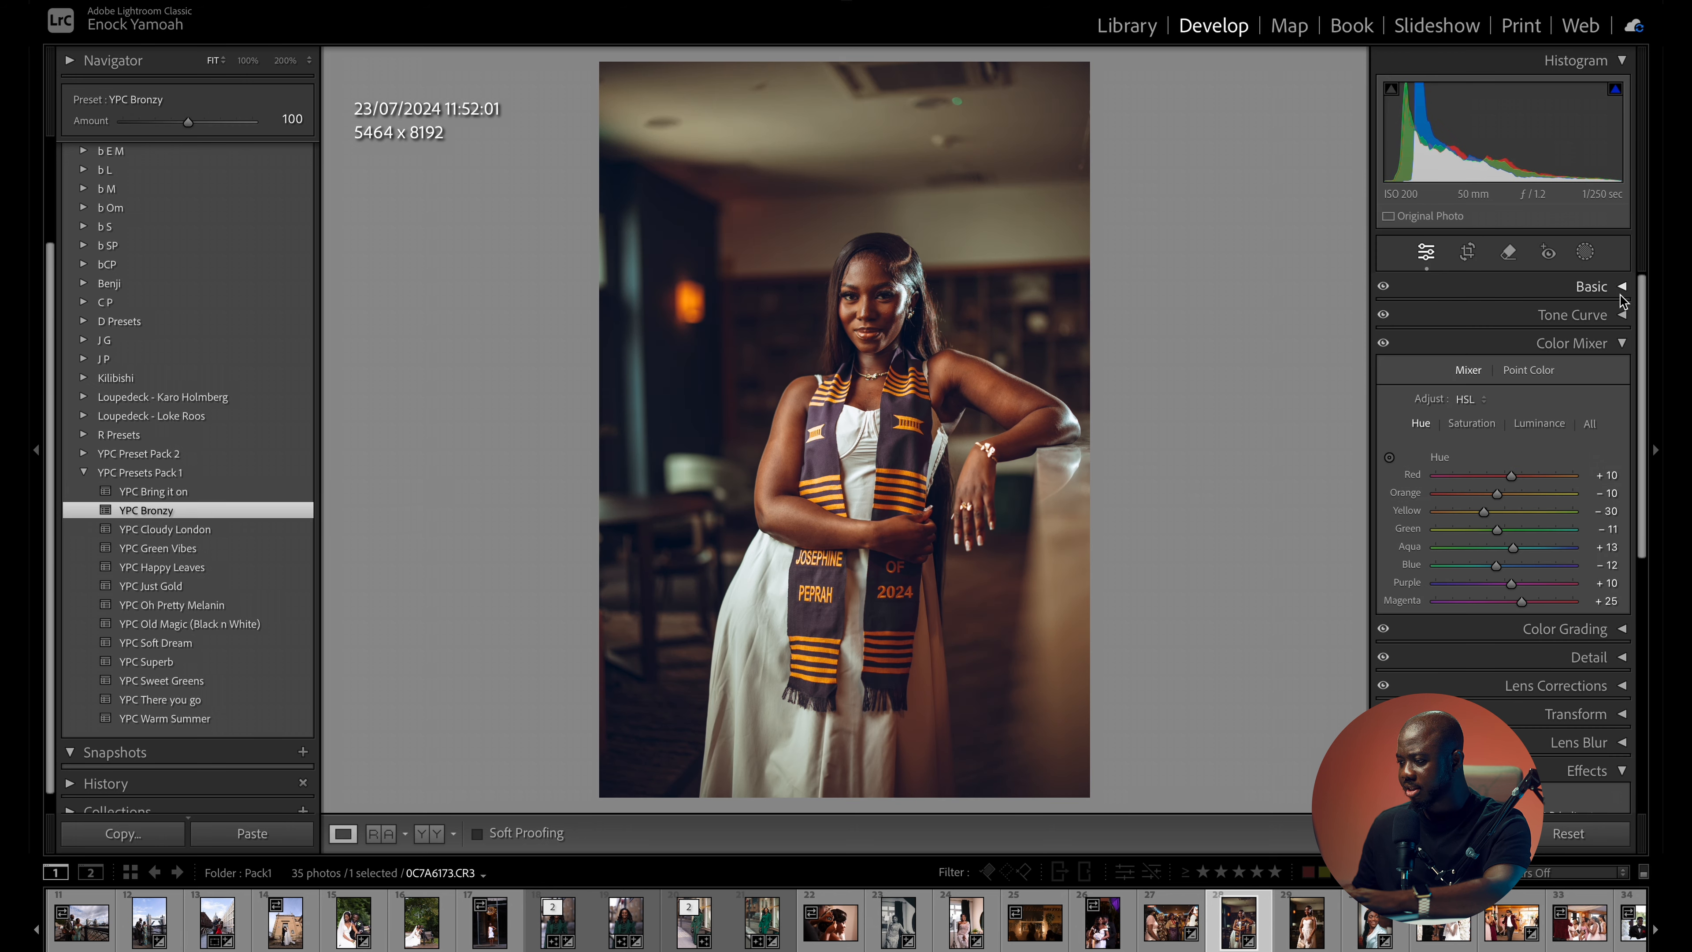
click(1605, 286)
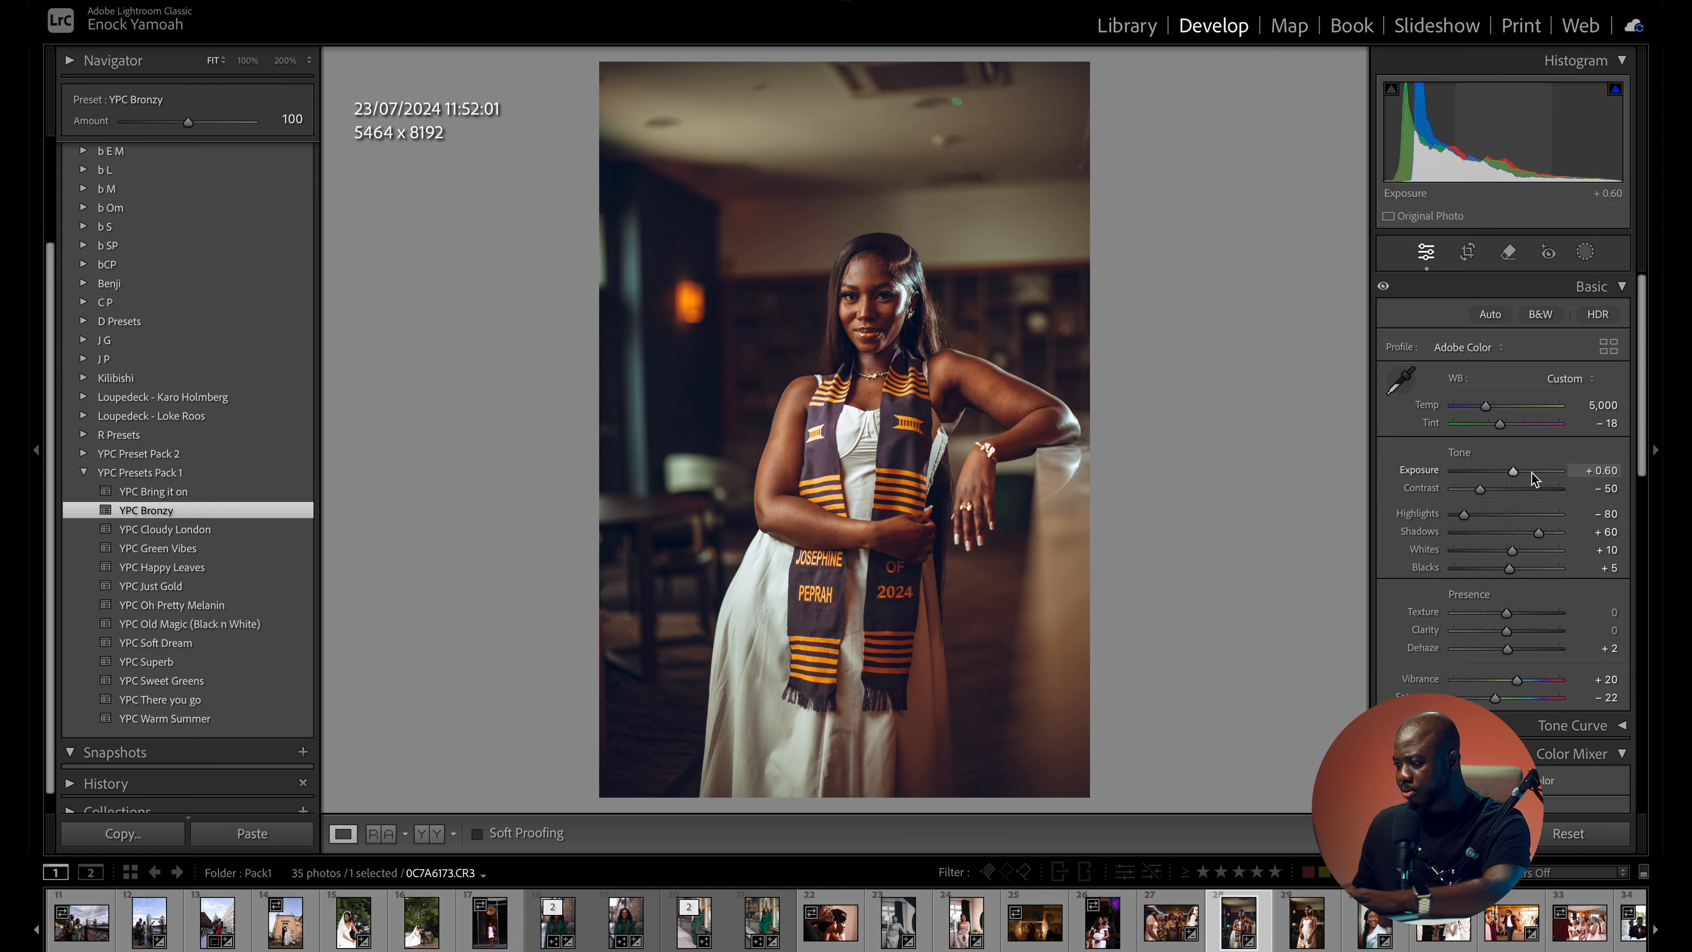
drag(1515, 474, 1518, 473)
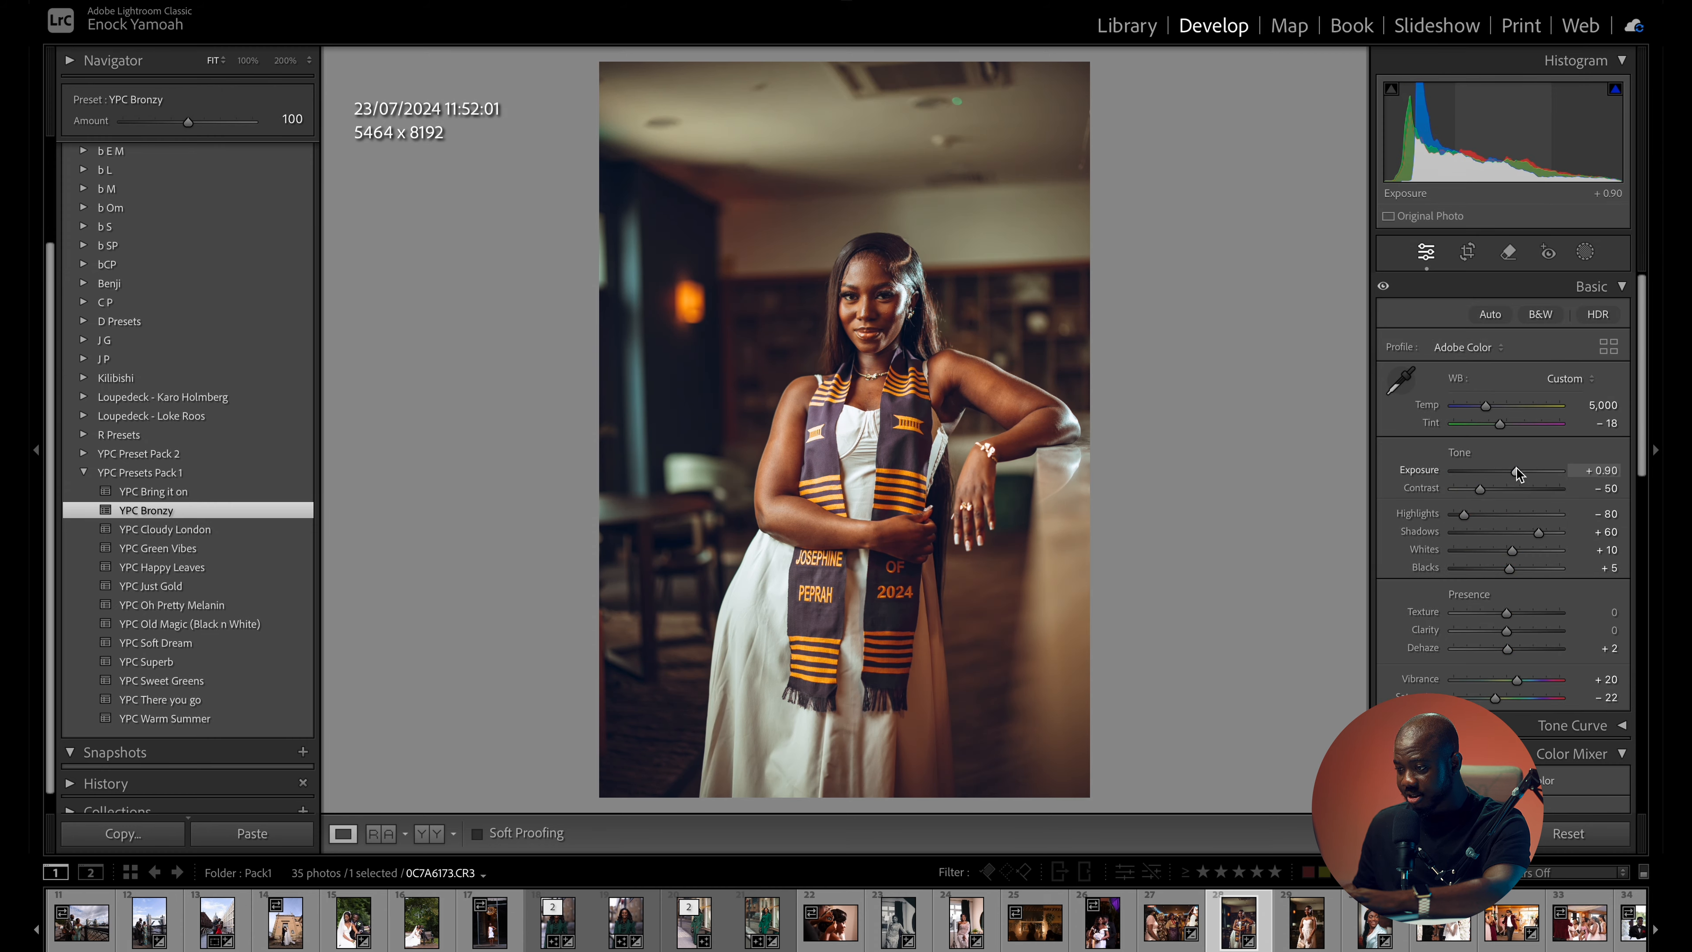
click(860, 312)
click(939, 311)
- Set the graduation portrait's temperature to 4,612 and tint to -16, and compare the YPC Bronzy version with the original
drag(1484, 405, 1482, 406)
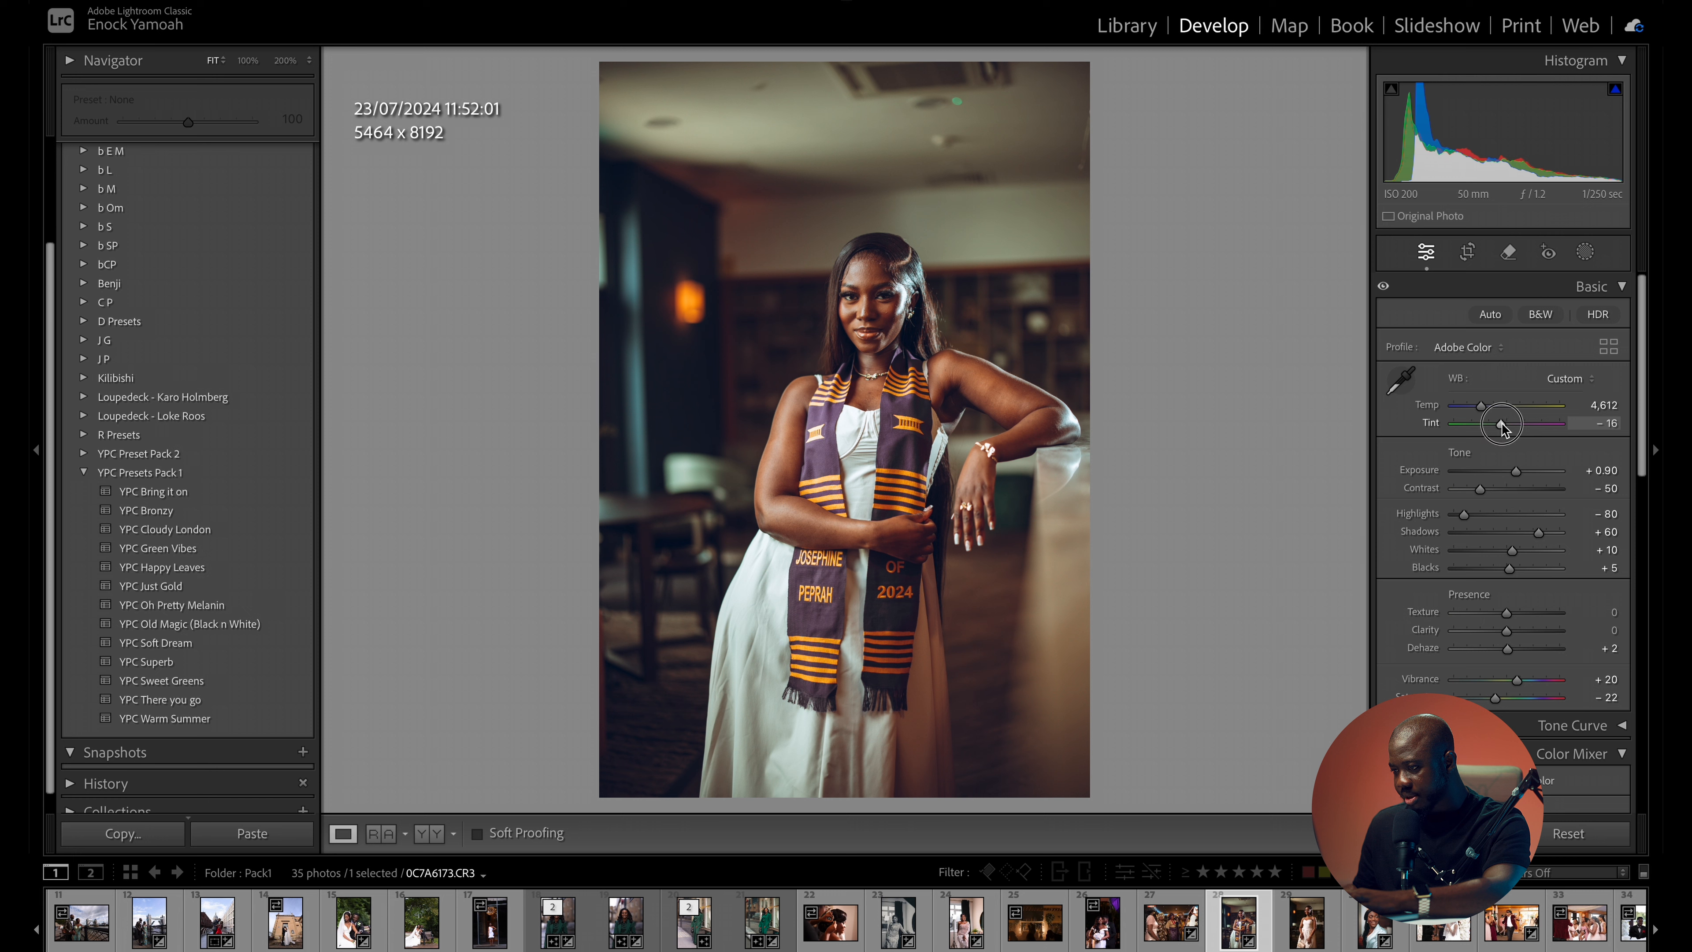
drag(1503, 427, 1500, 427)
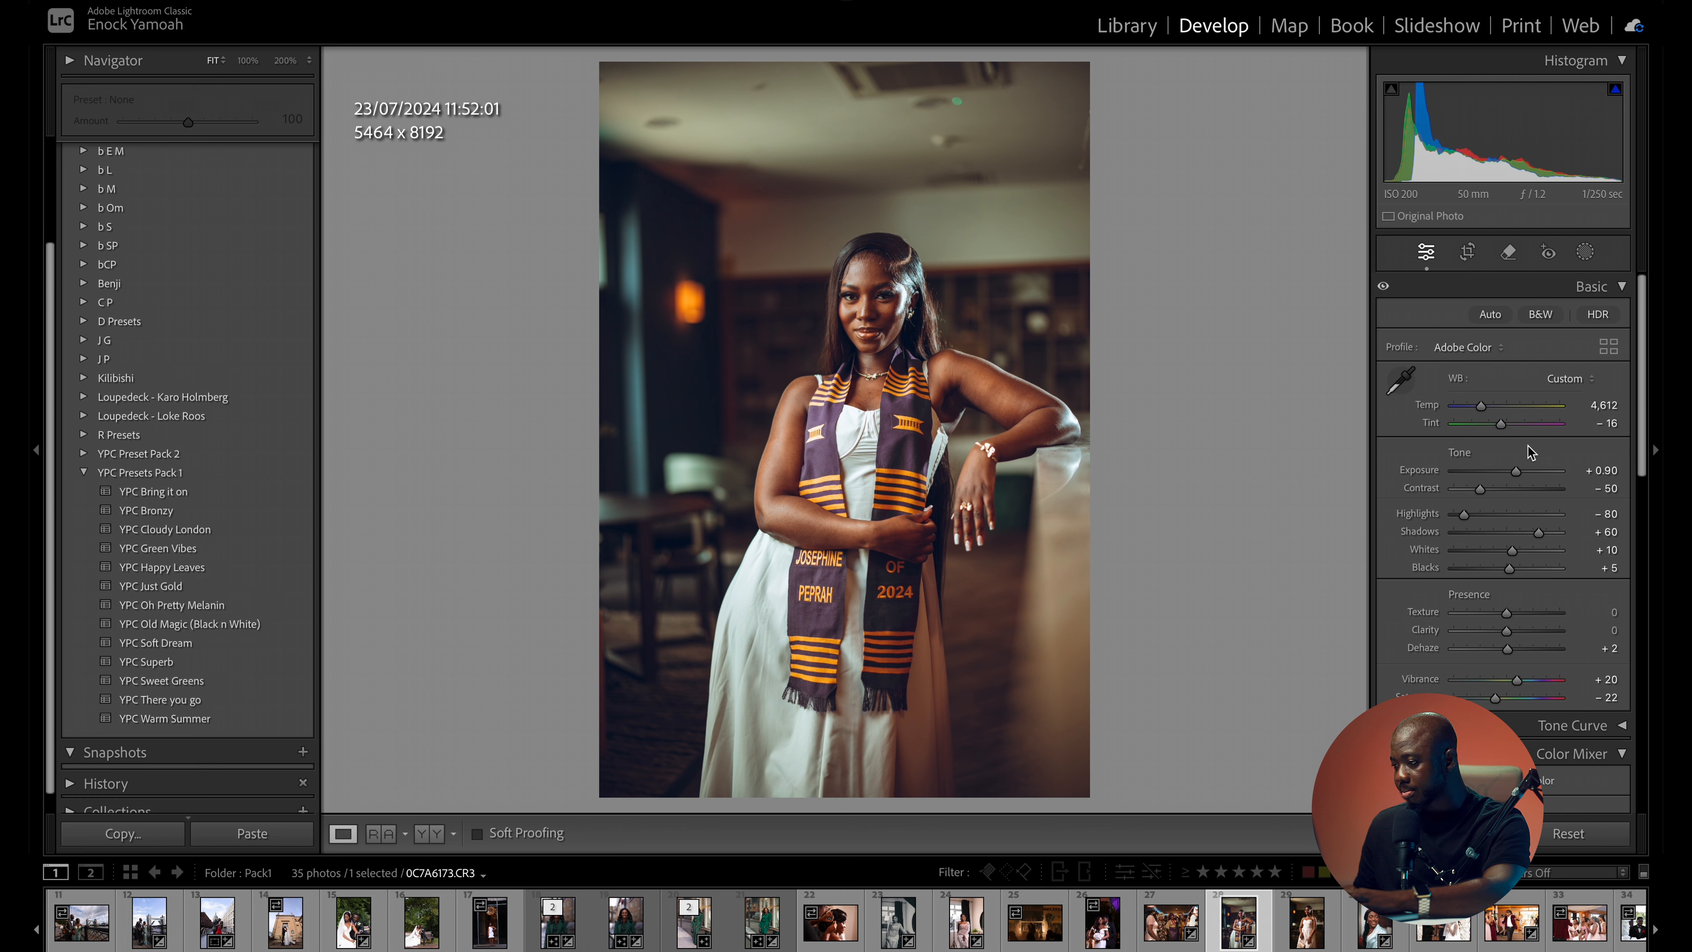
key(backslash)
key(backslash)
key(backslash)
key(backslash)
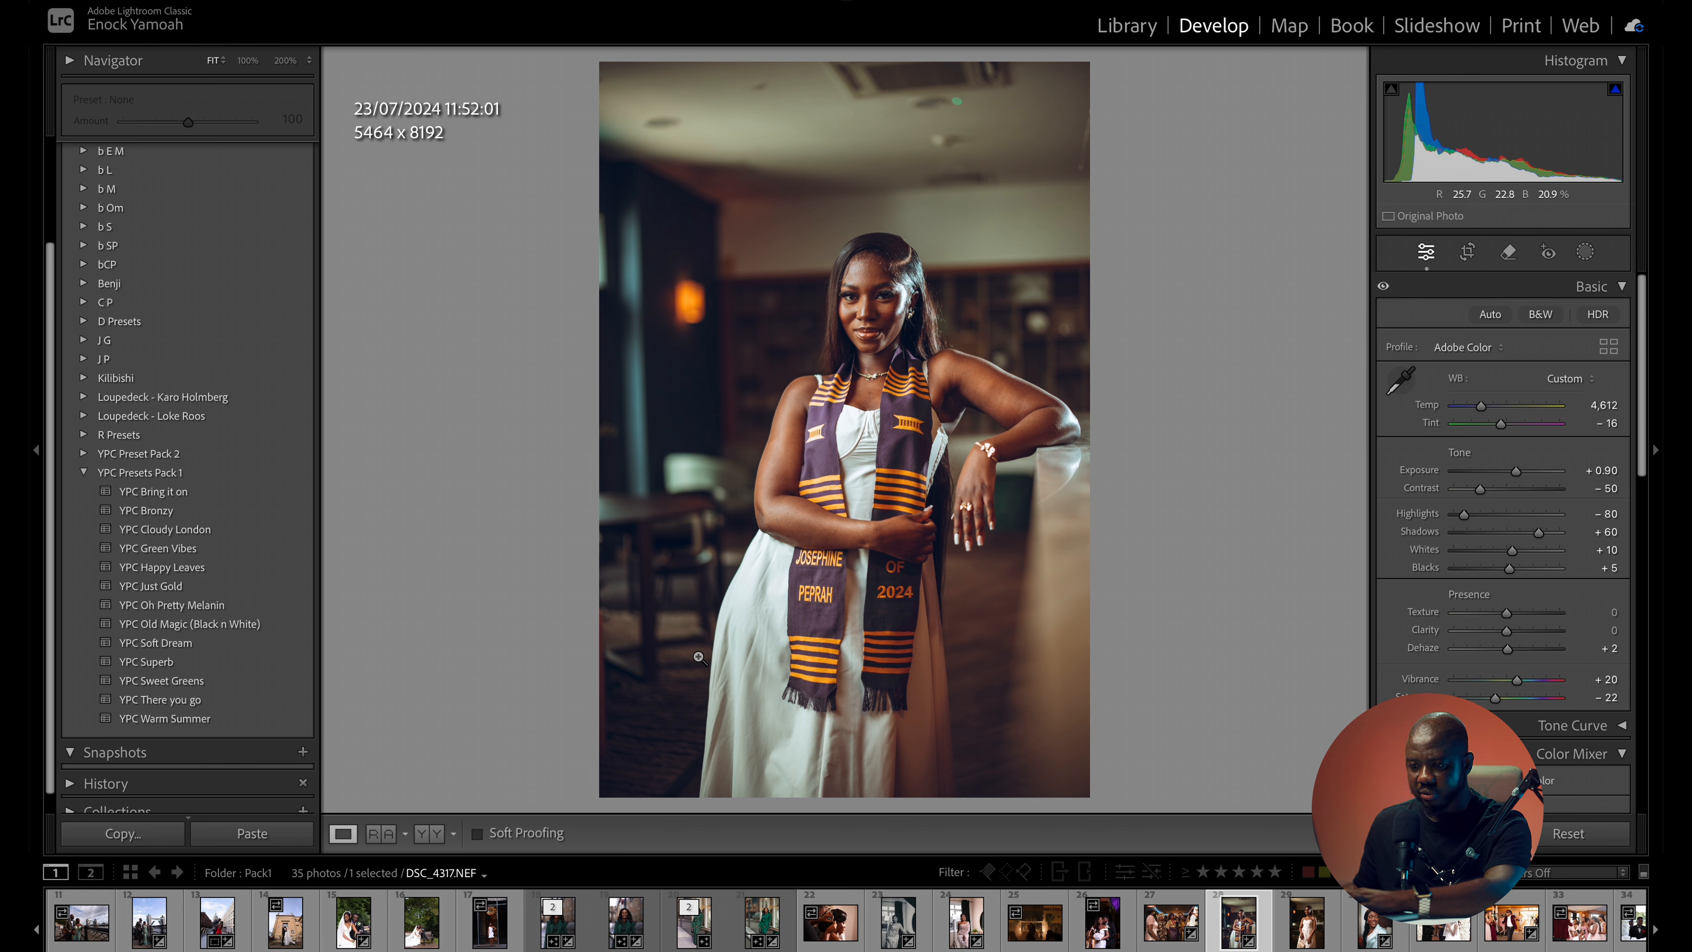
- Apply the YPC Oh Pretty Melanin preset to the graduation portrait and set its exposure to +0.25
click(200, 604)
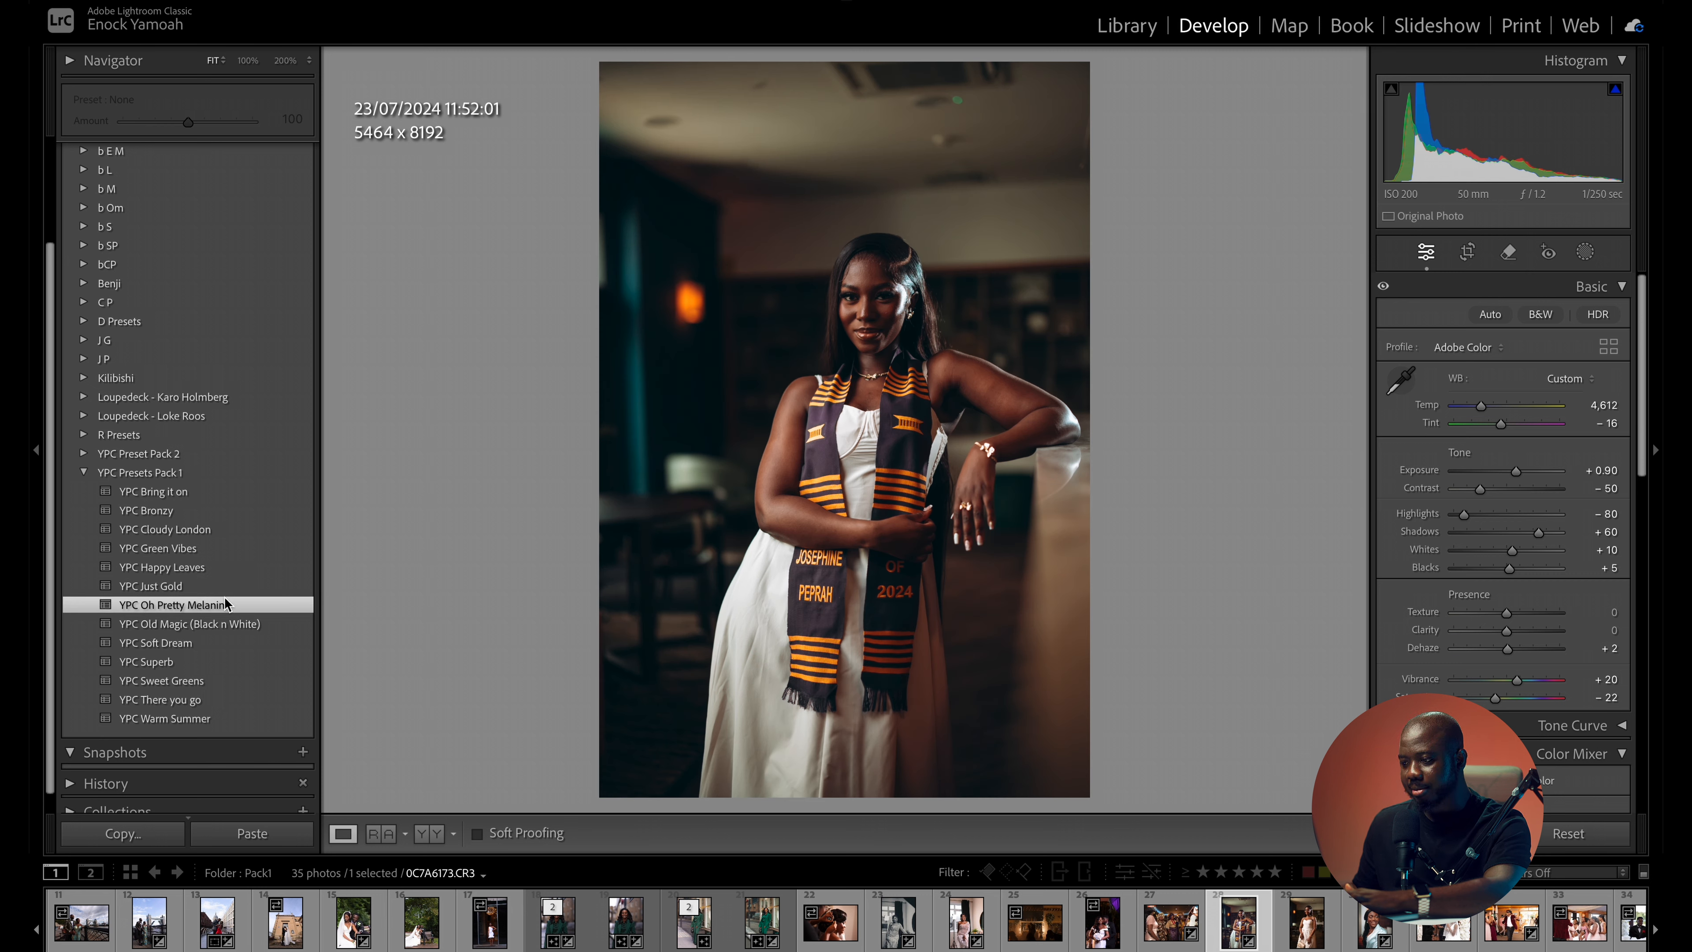
drag(1499, 476, 1510, 473)
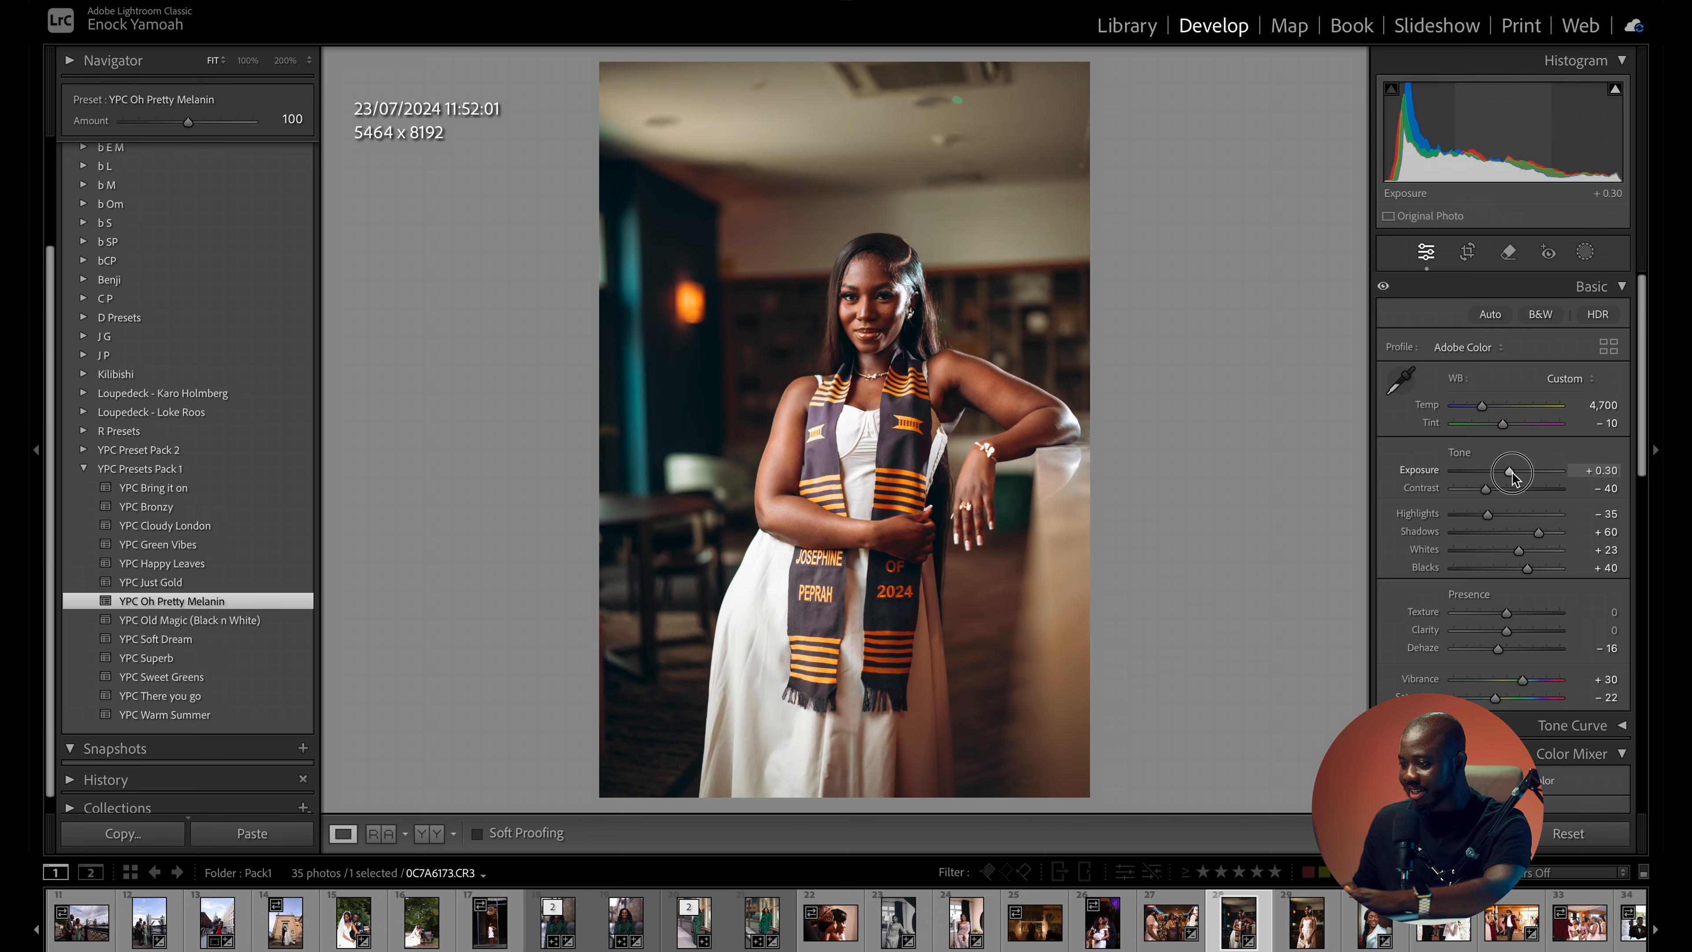
- Compare the YPC Oh Pretty Melanin version of the graduation portrait with the original, checking the skin, stole and background colours
key(backslash)
key(backslash)
key(backslash)
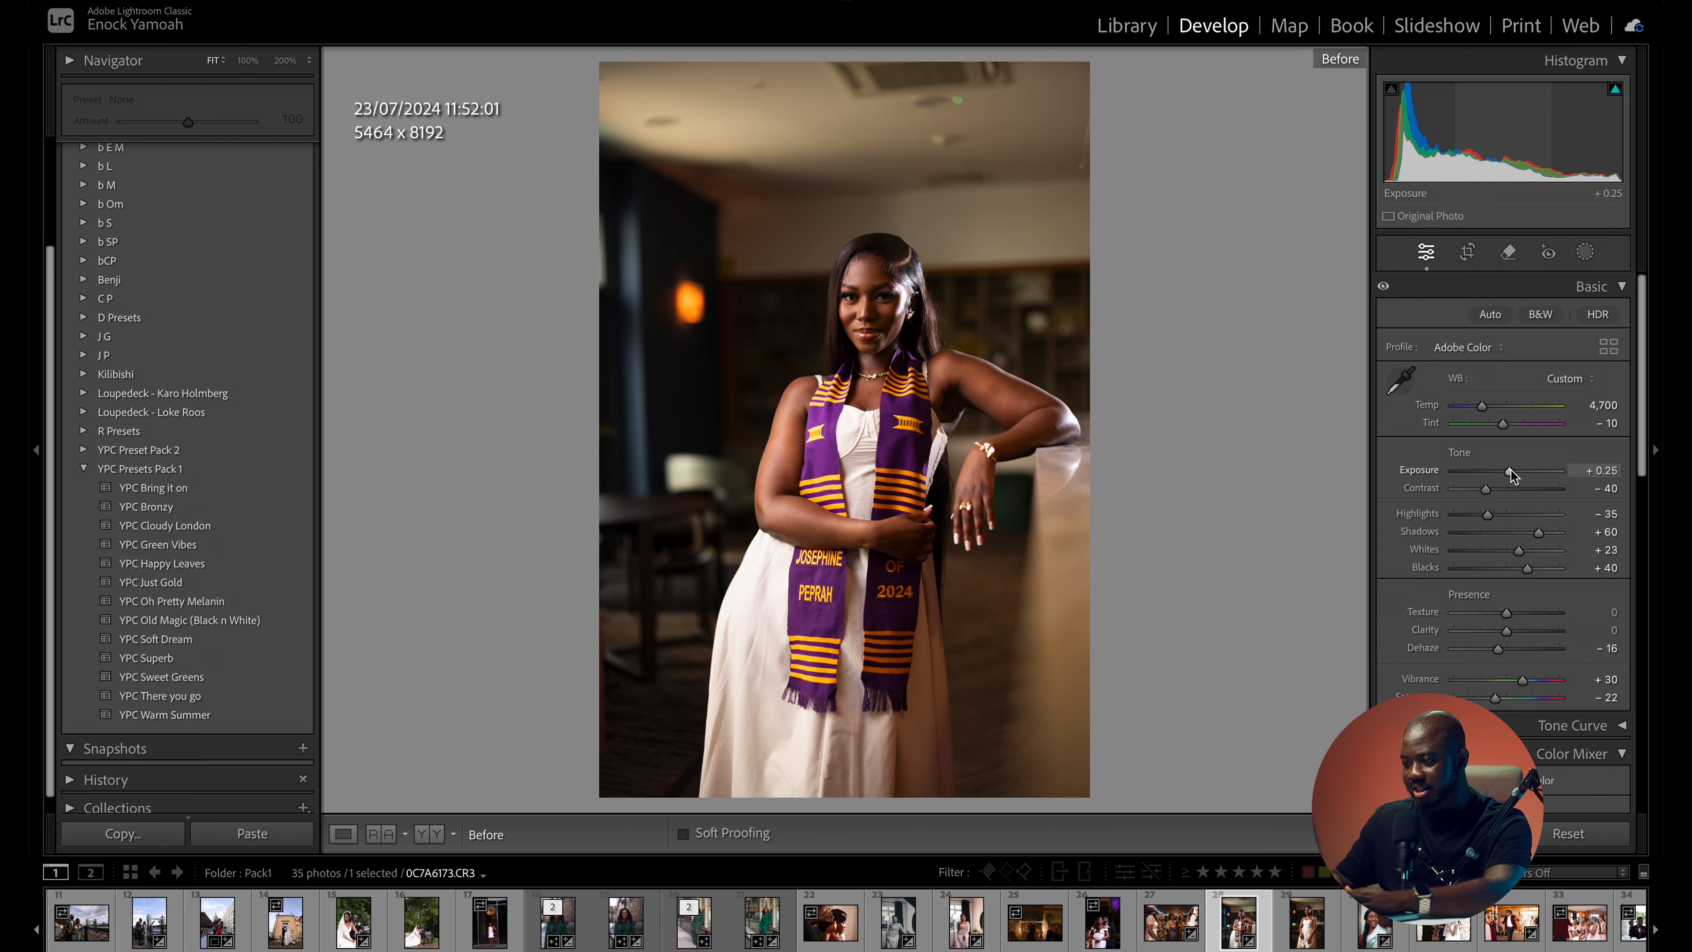
key(backslash)
key(backslash)
key(backslash)
key(backslash)
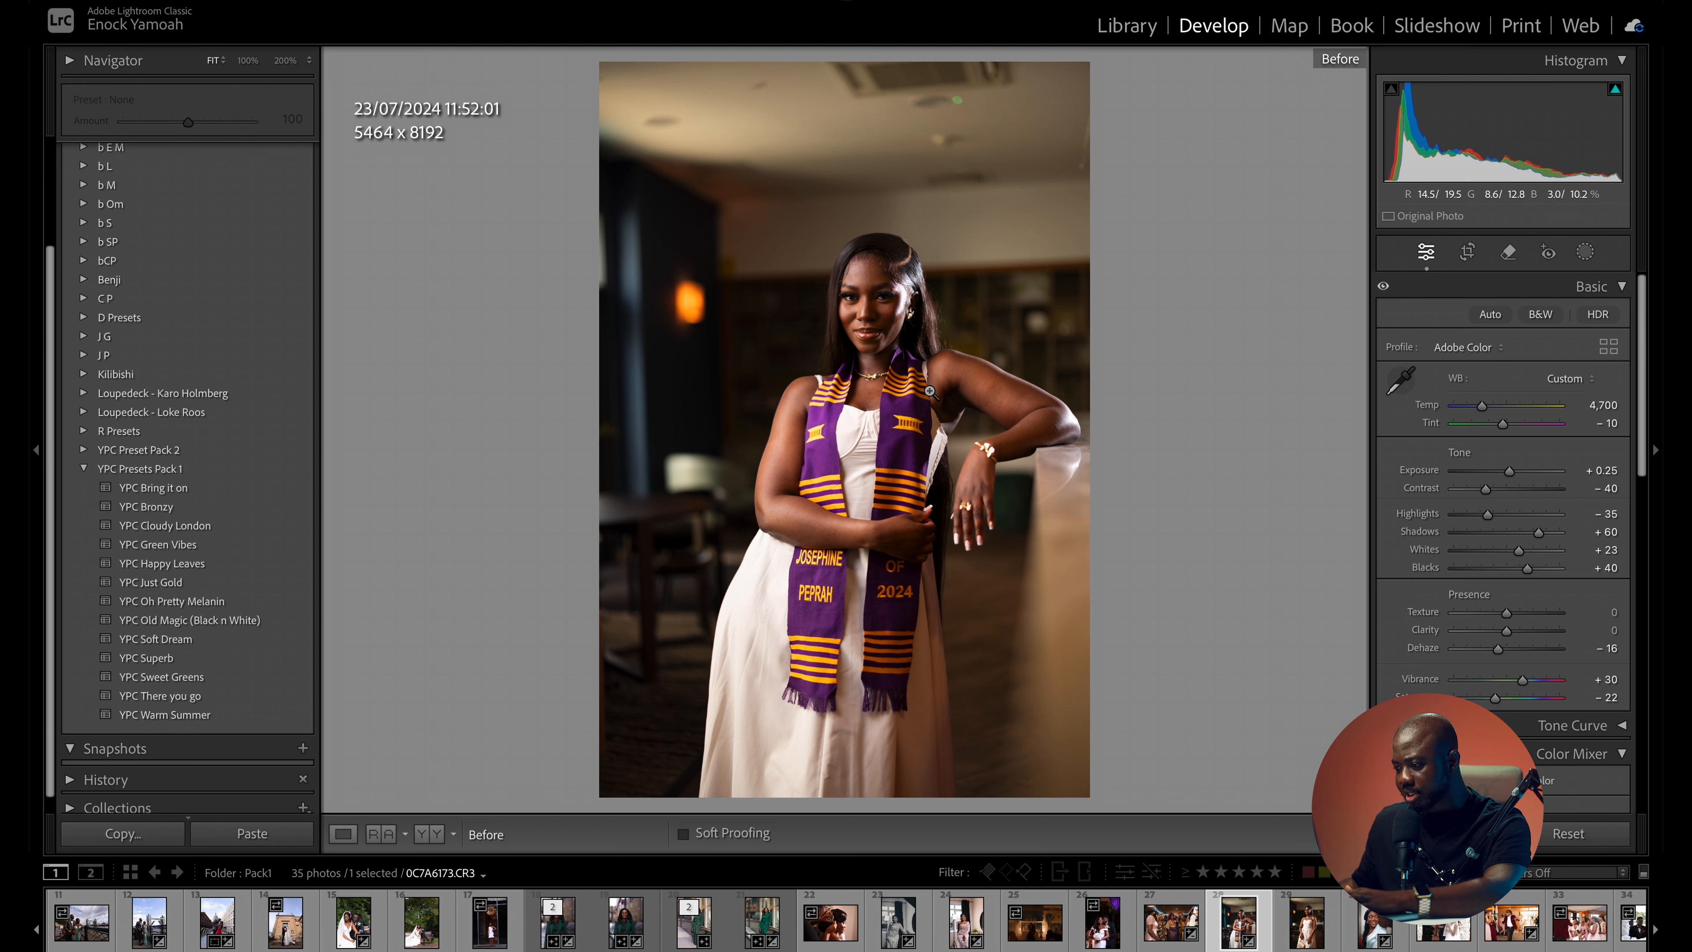
key(backslash)
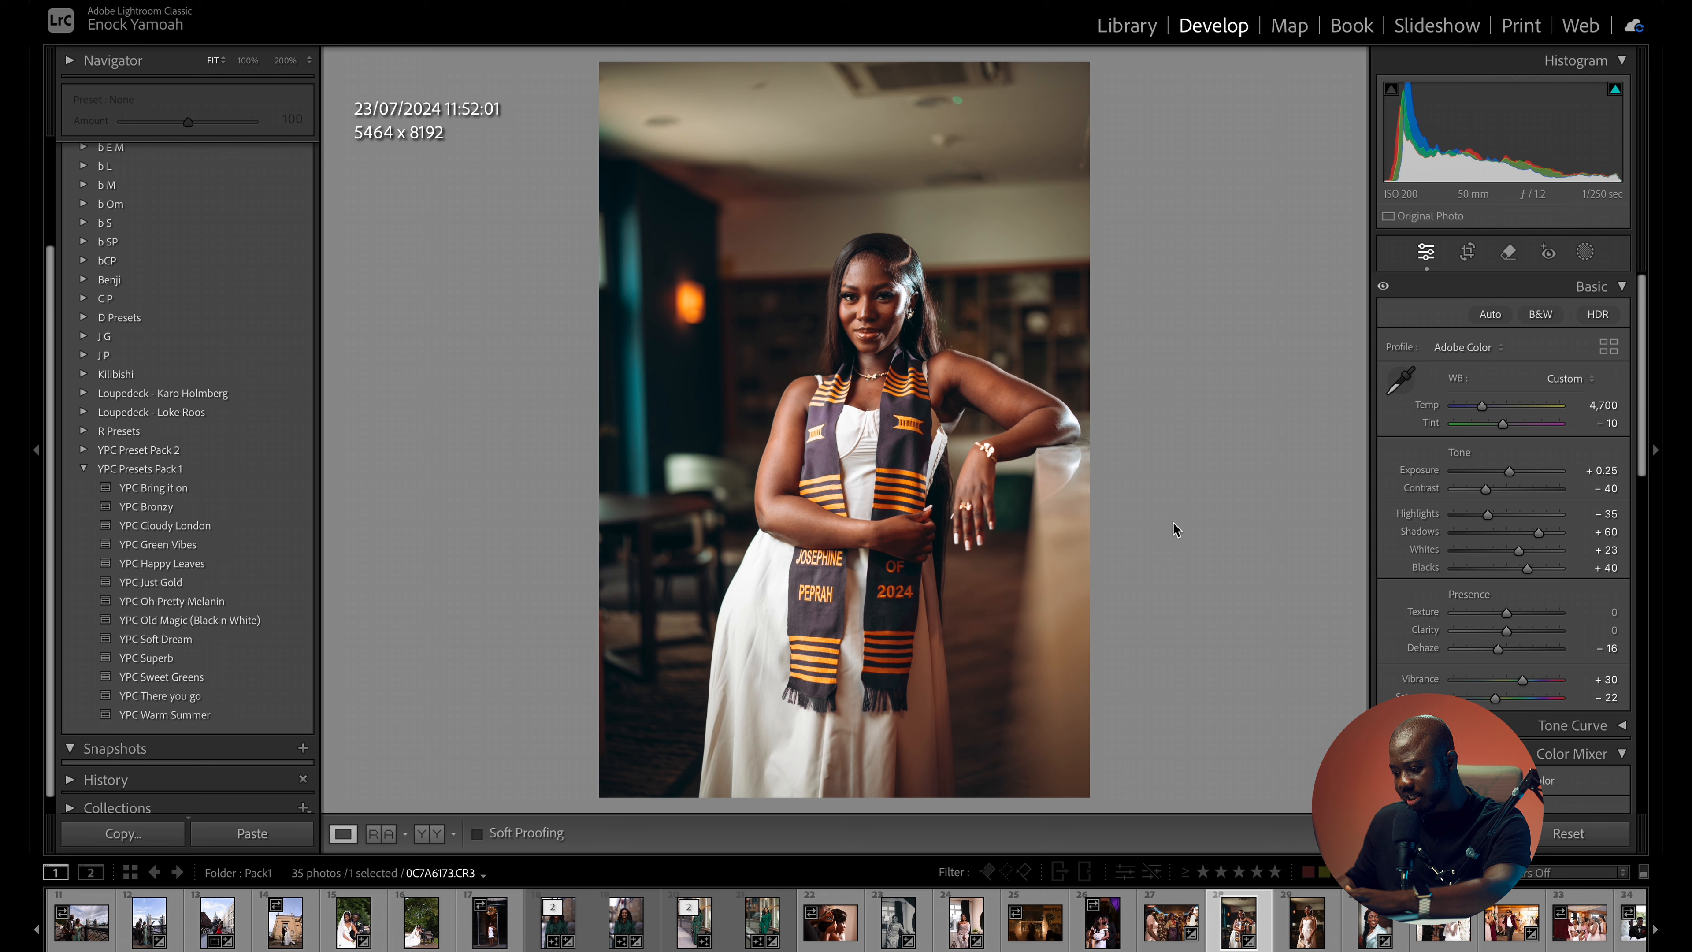
key(backslash)
key(backslash)
key(backslash)
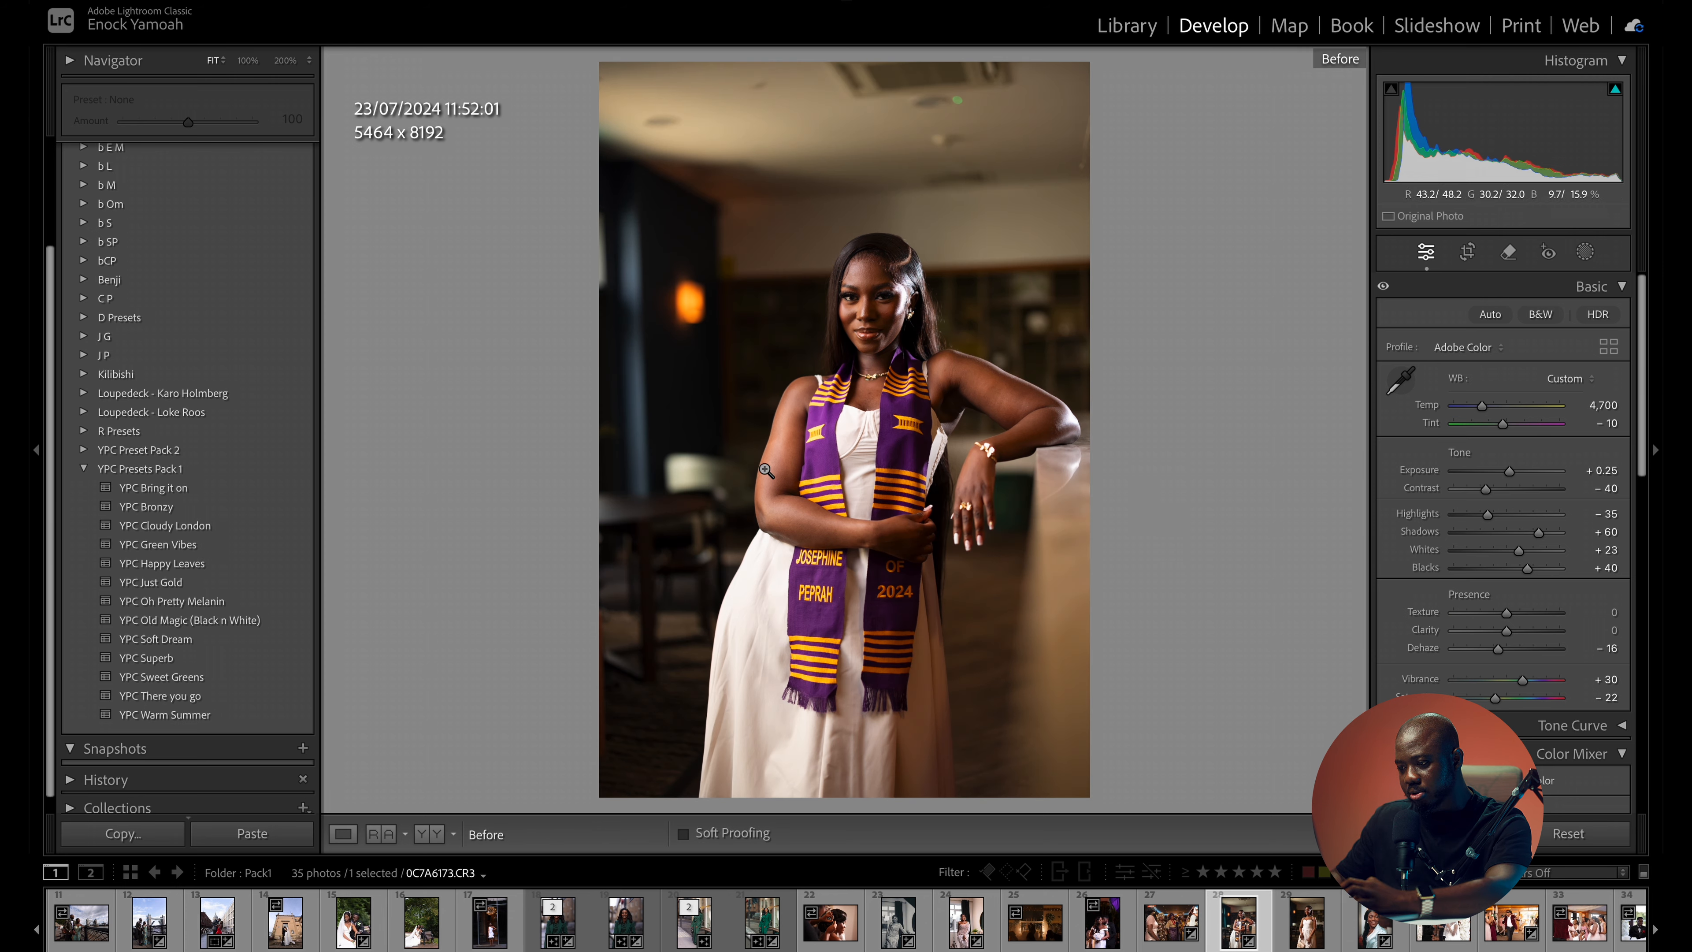
key(backslash)
key(backslash)
key(backslash)
key(backslash)
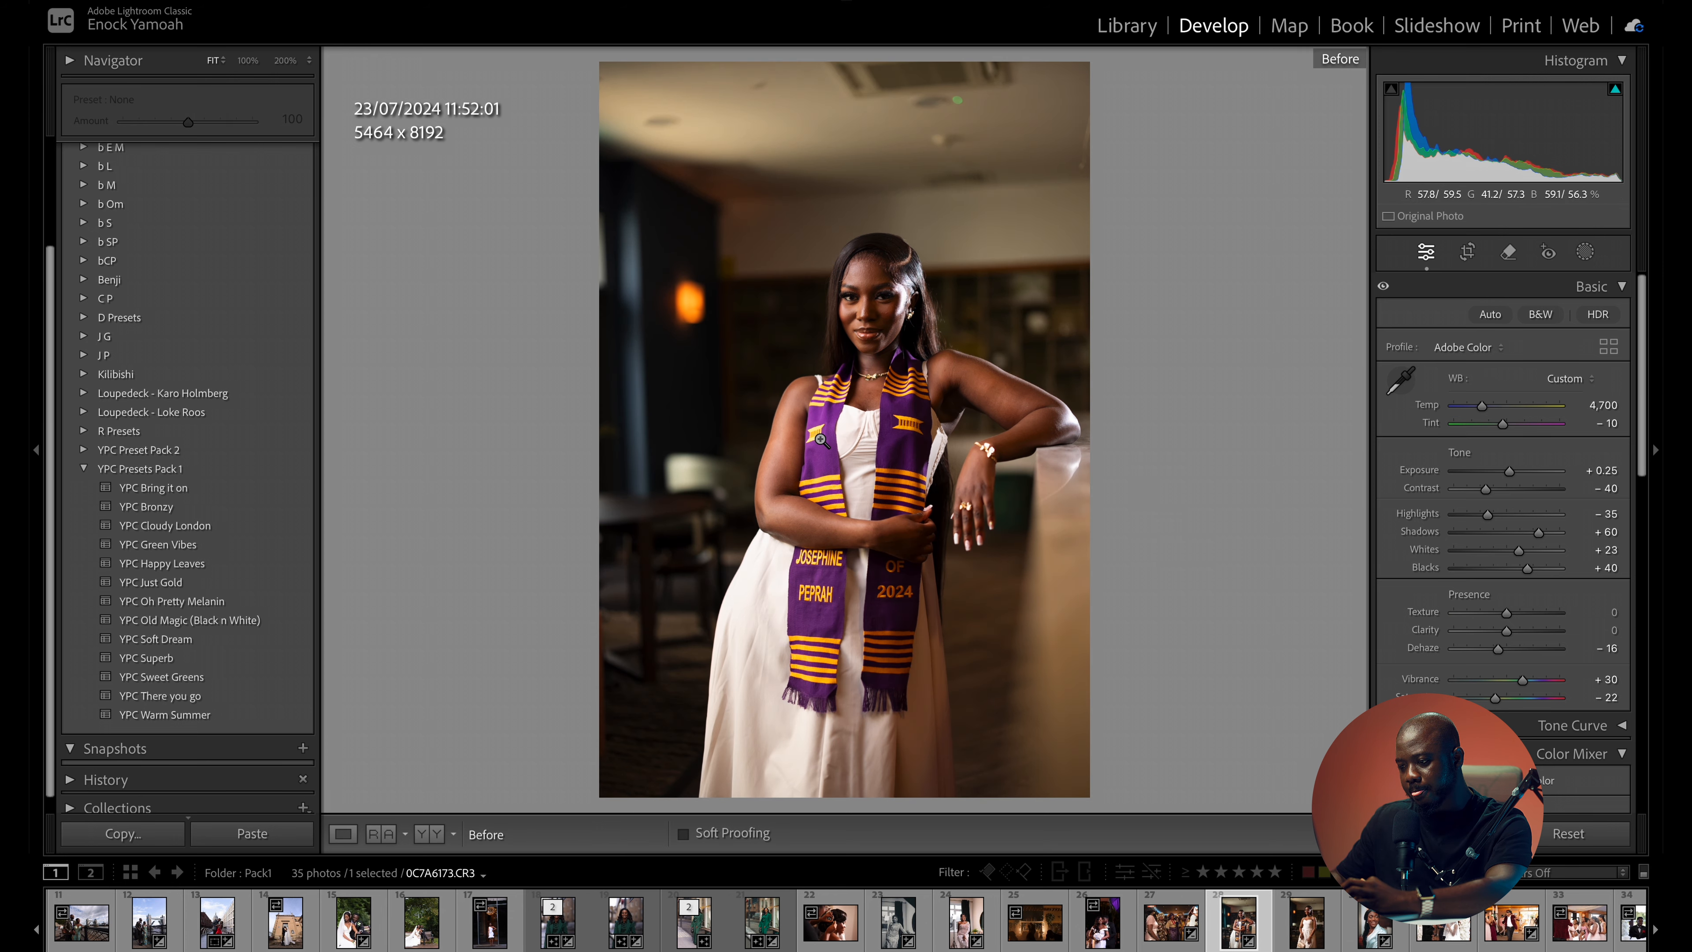
key(backslash)
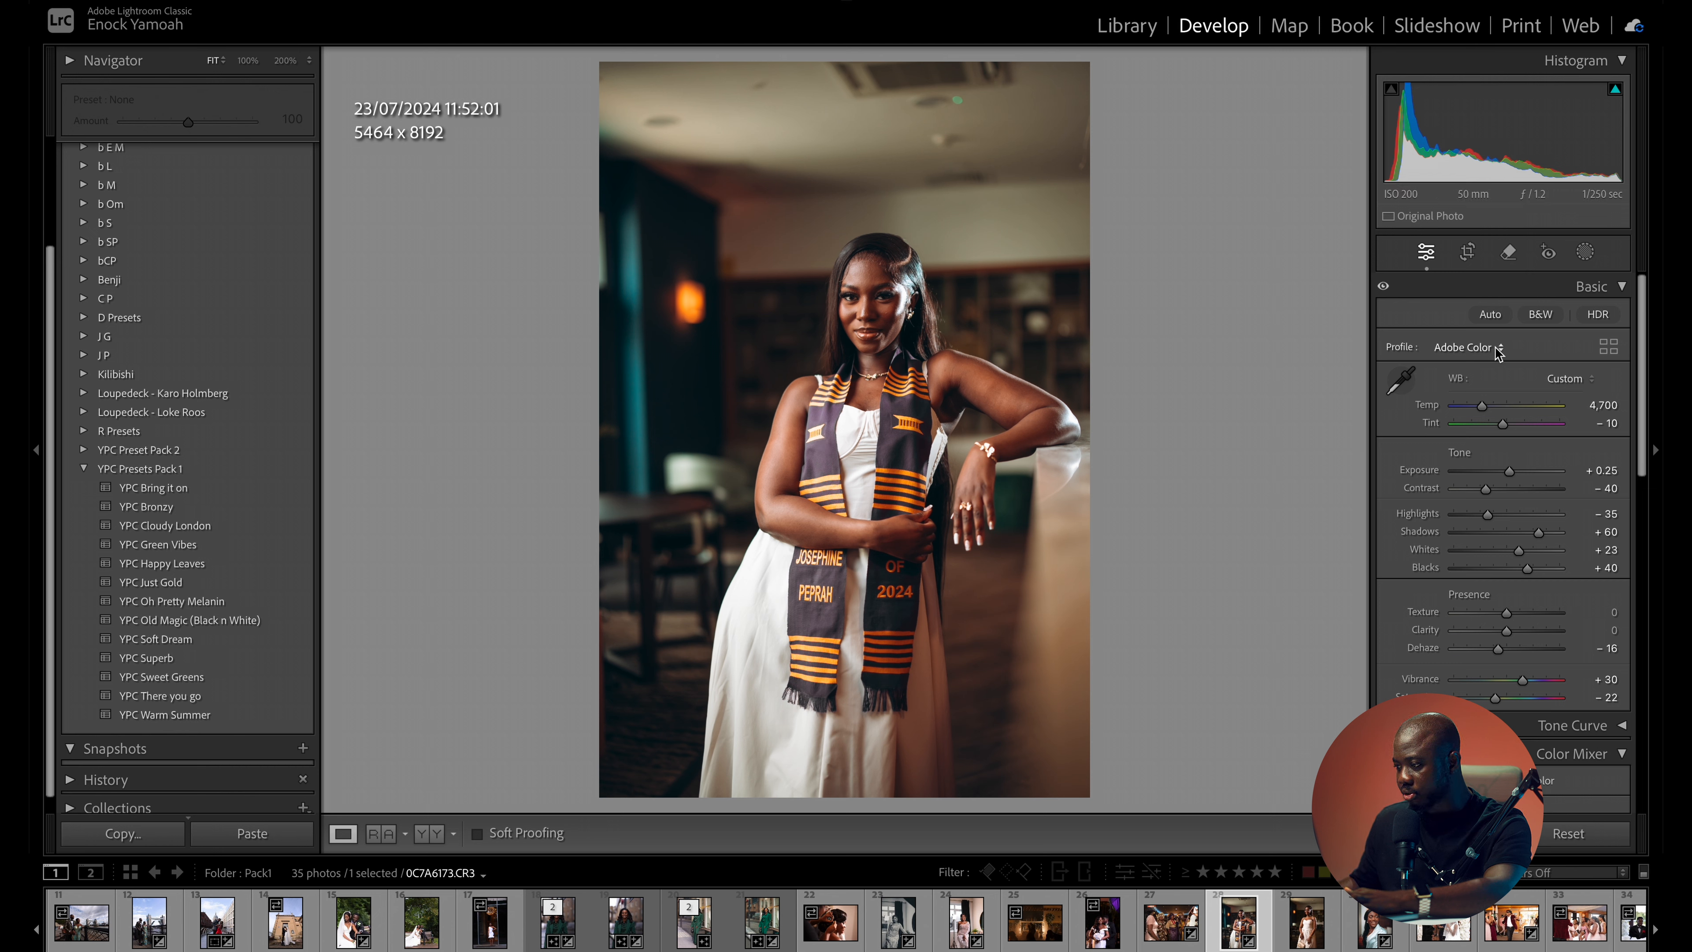
- Restore the stole's purple by setting the colour saturation to +30 for purple and -23 for magenta, and compare with the original
scroll(1636, 379, down, 10)
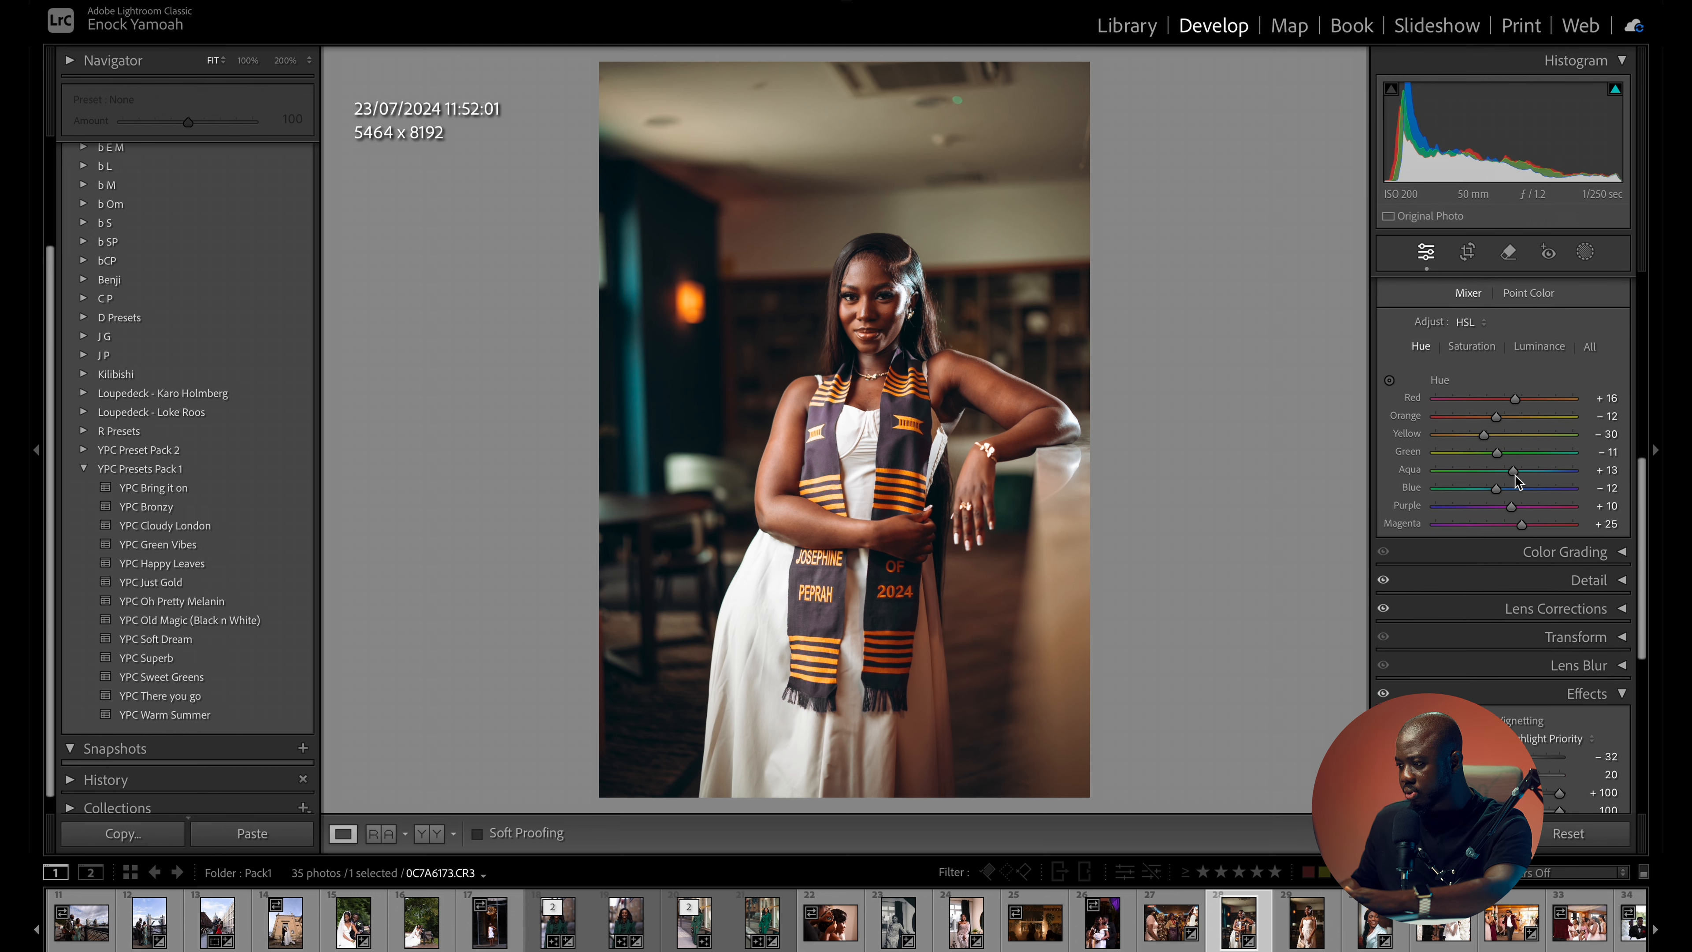
click(1471, 347)
scroll(1595, 341, up, 3)
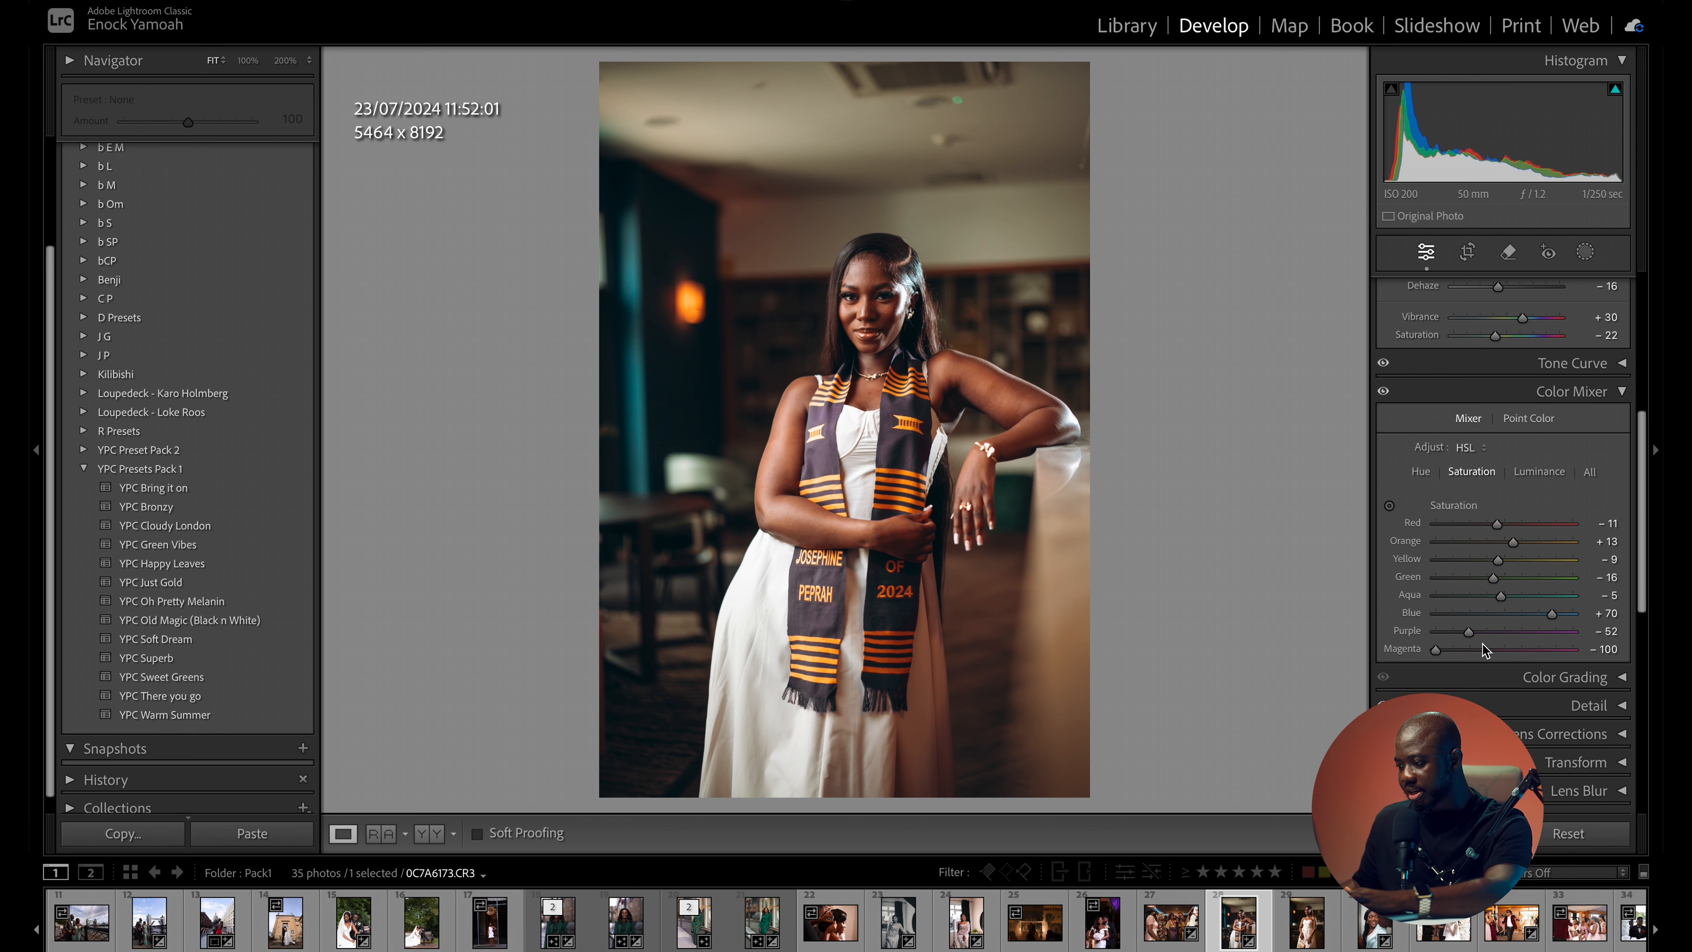
drag(1502, 632, 1525, 635)
key(backslash)
key(backslash)
key(backslash)
key(backslash)
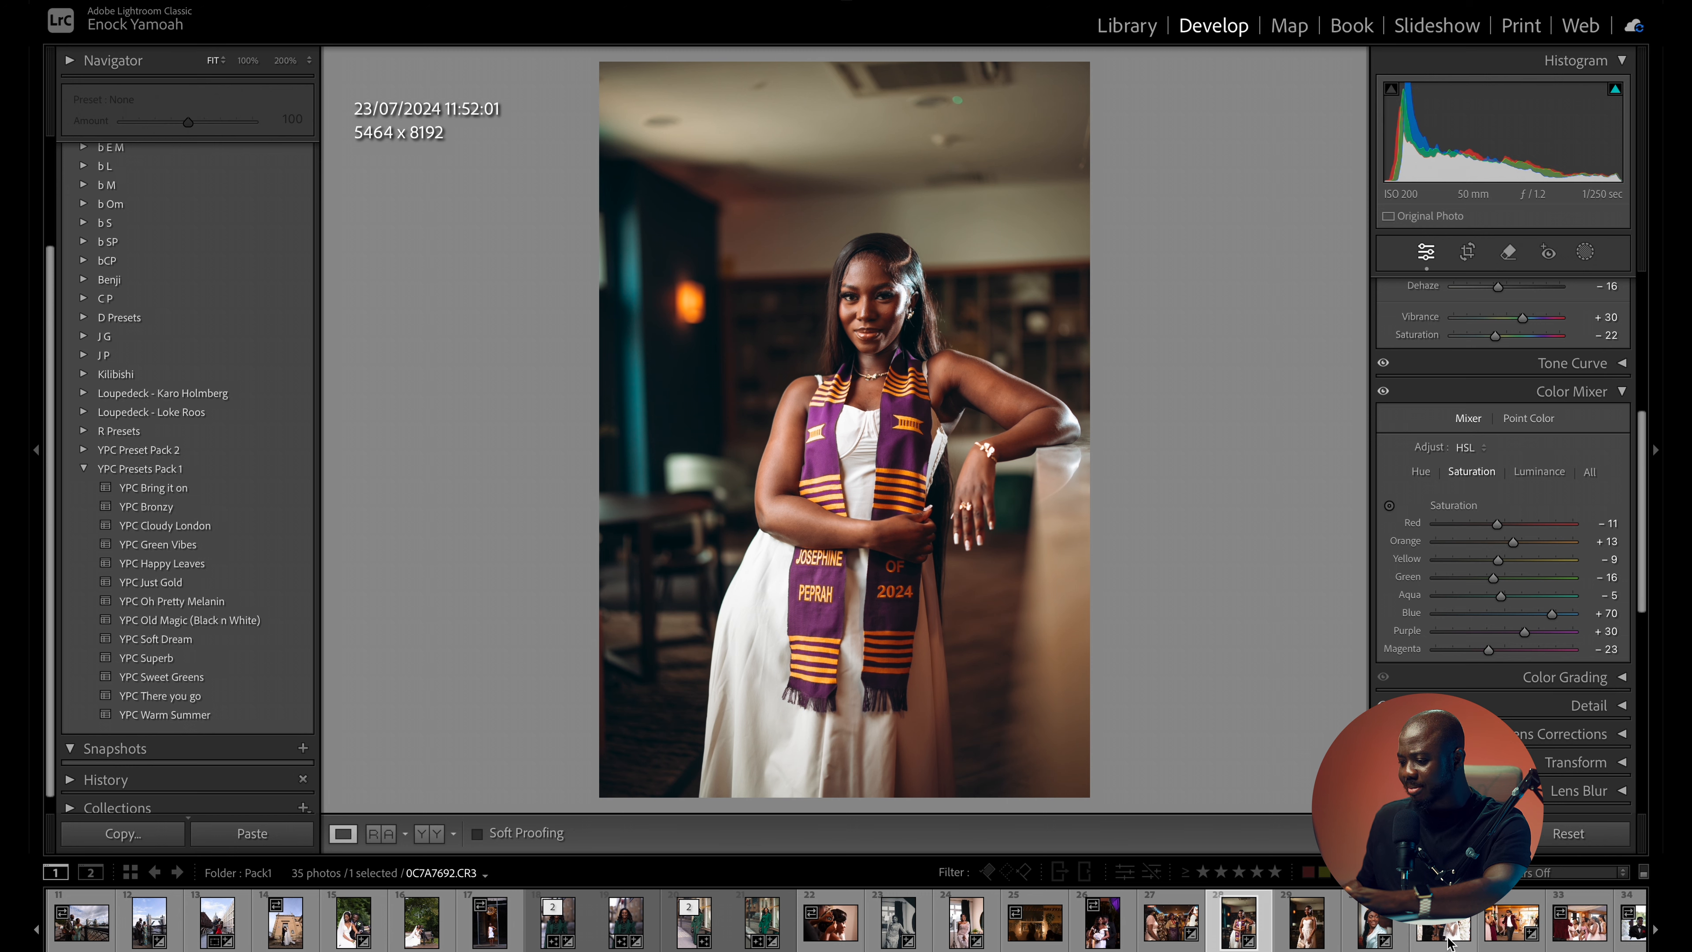
- Open the photo of the singer in the burgundy velvet jacket and apply the YPC Warm Summer preset with exposure at -0.05 and temperature at 4,946
scroll(1405, 933, down, 2)
click(1398, 936)
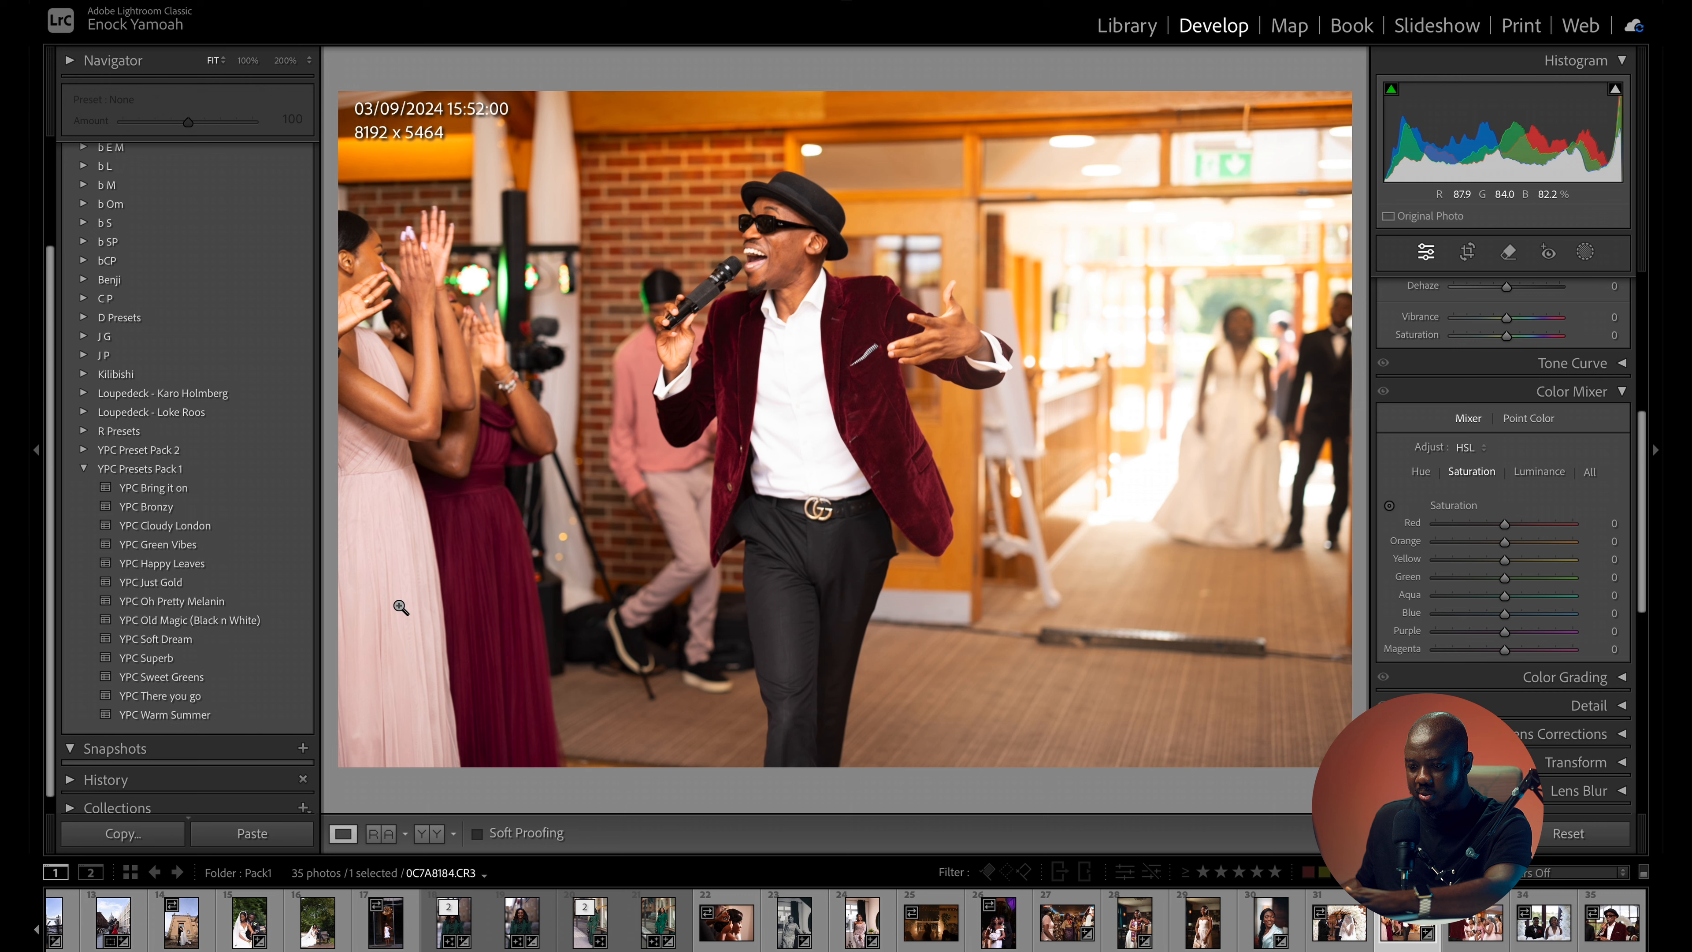
click(173, 715)
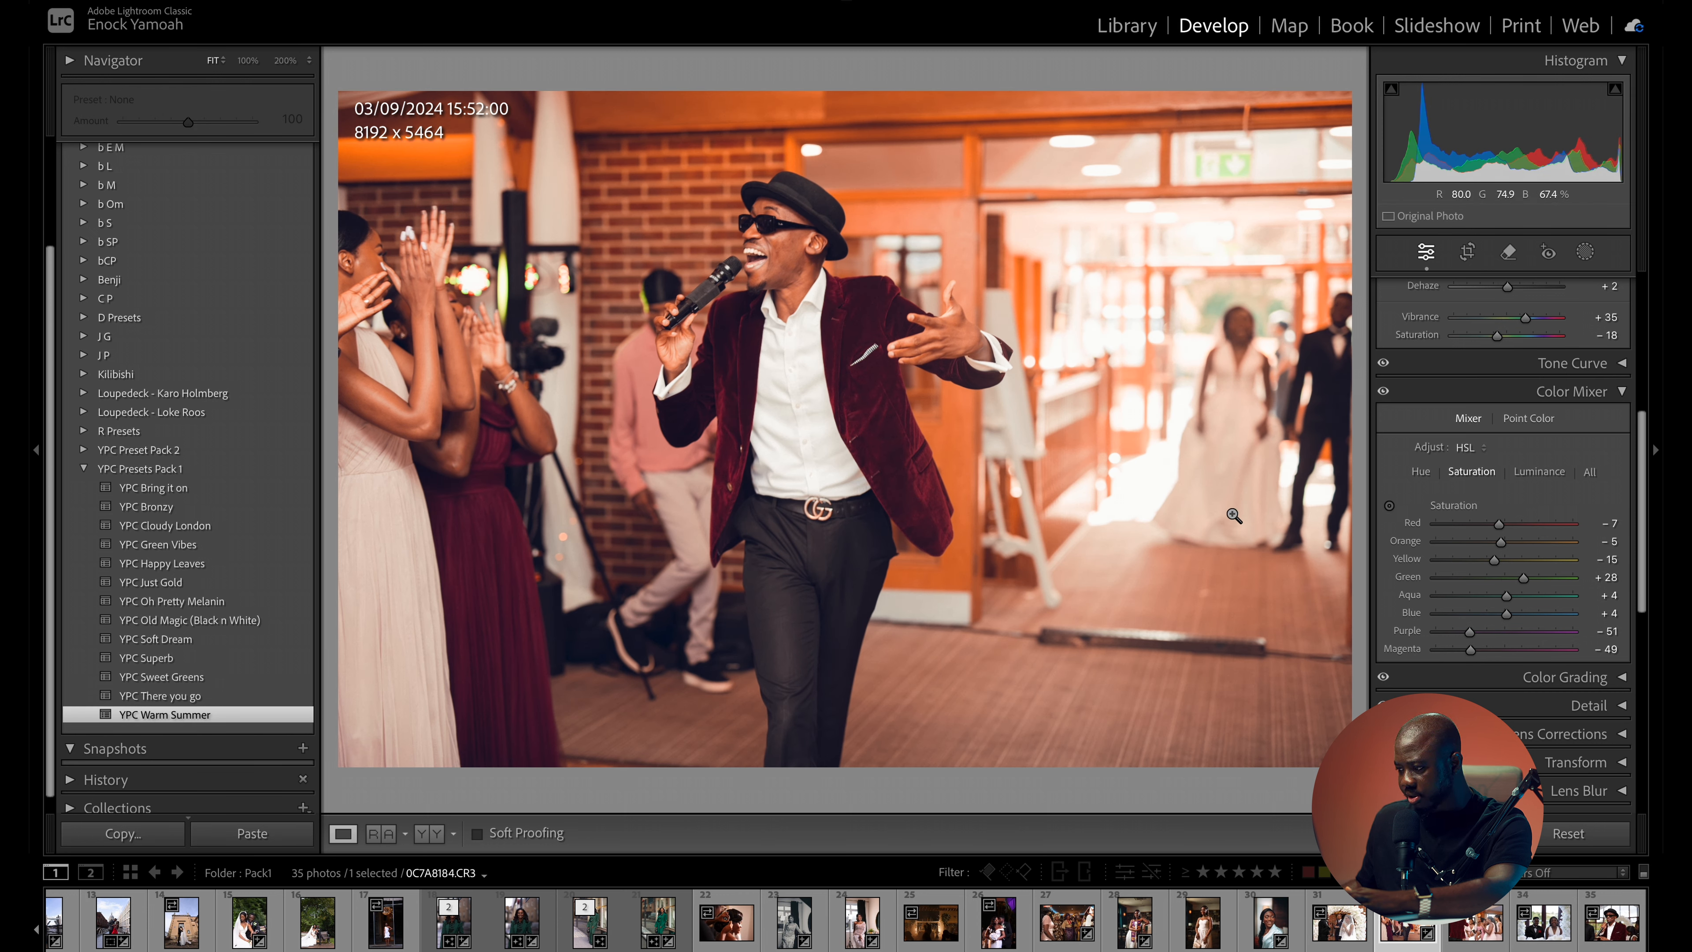
drag(1641, 503, 1663, 268)
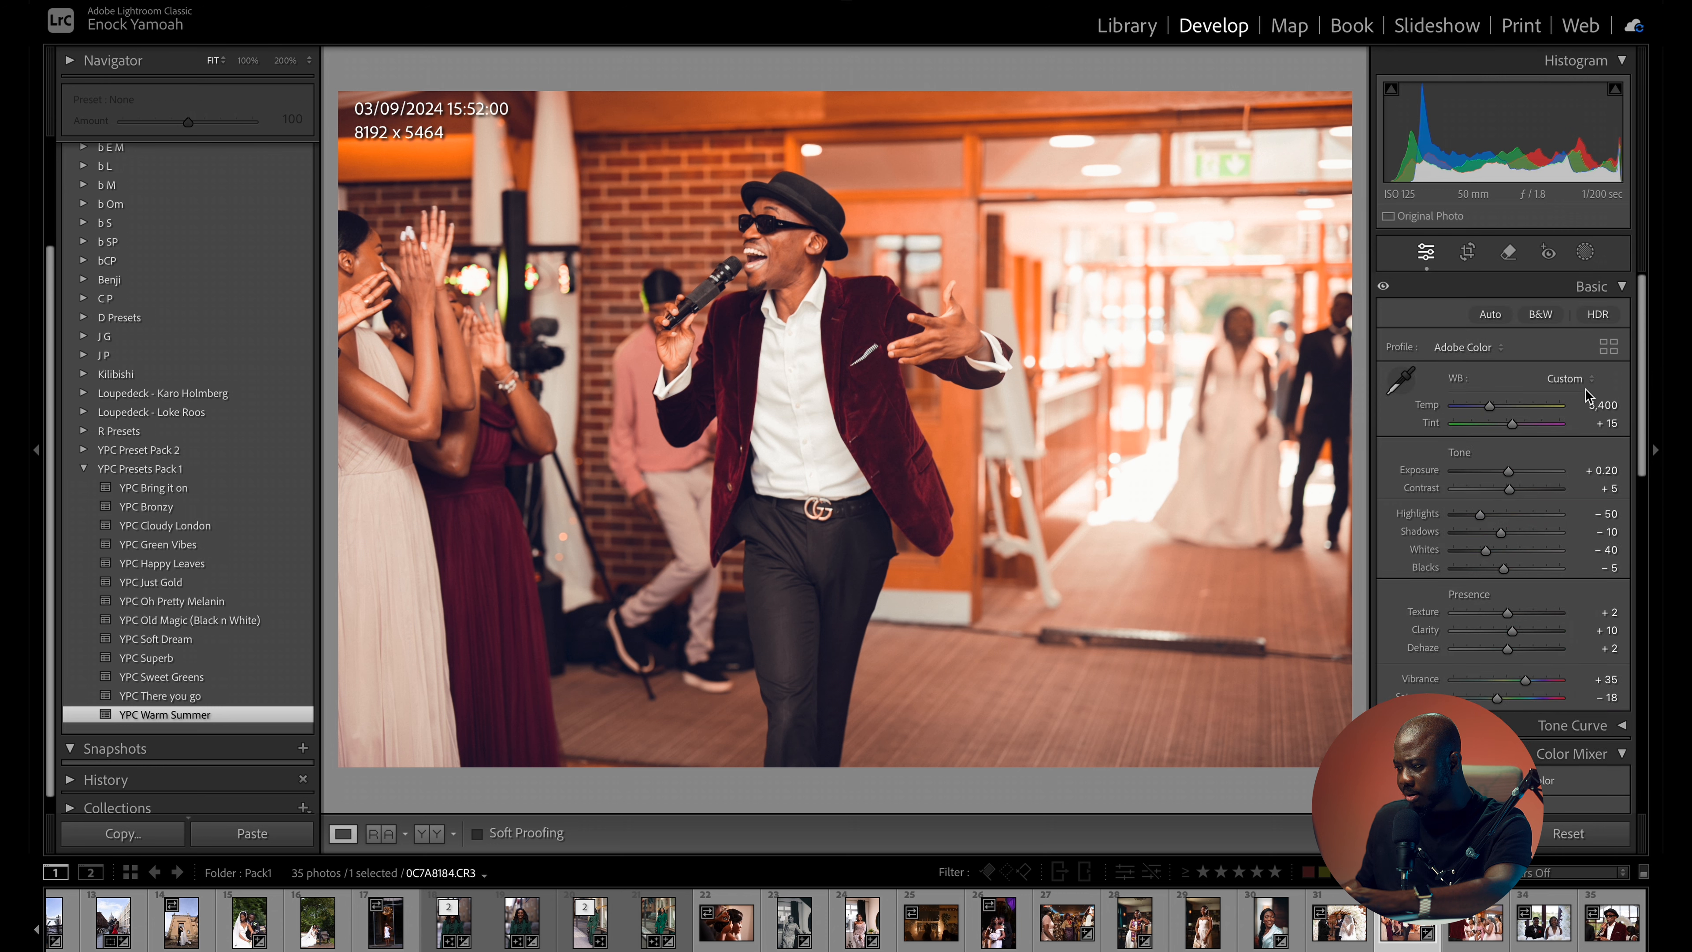
drag(1508, 472, 1506, 474)
drag(1489, 405, 1485, 415)
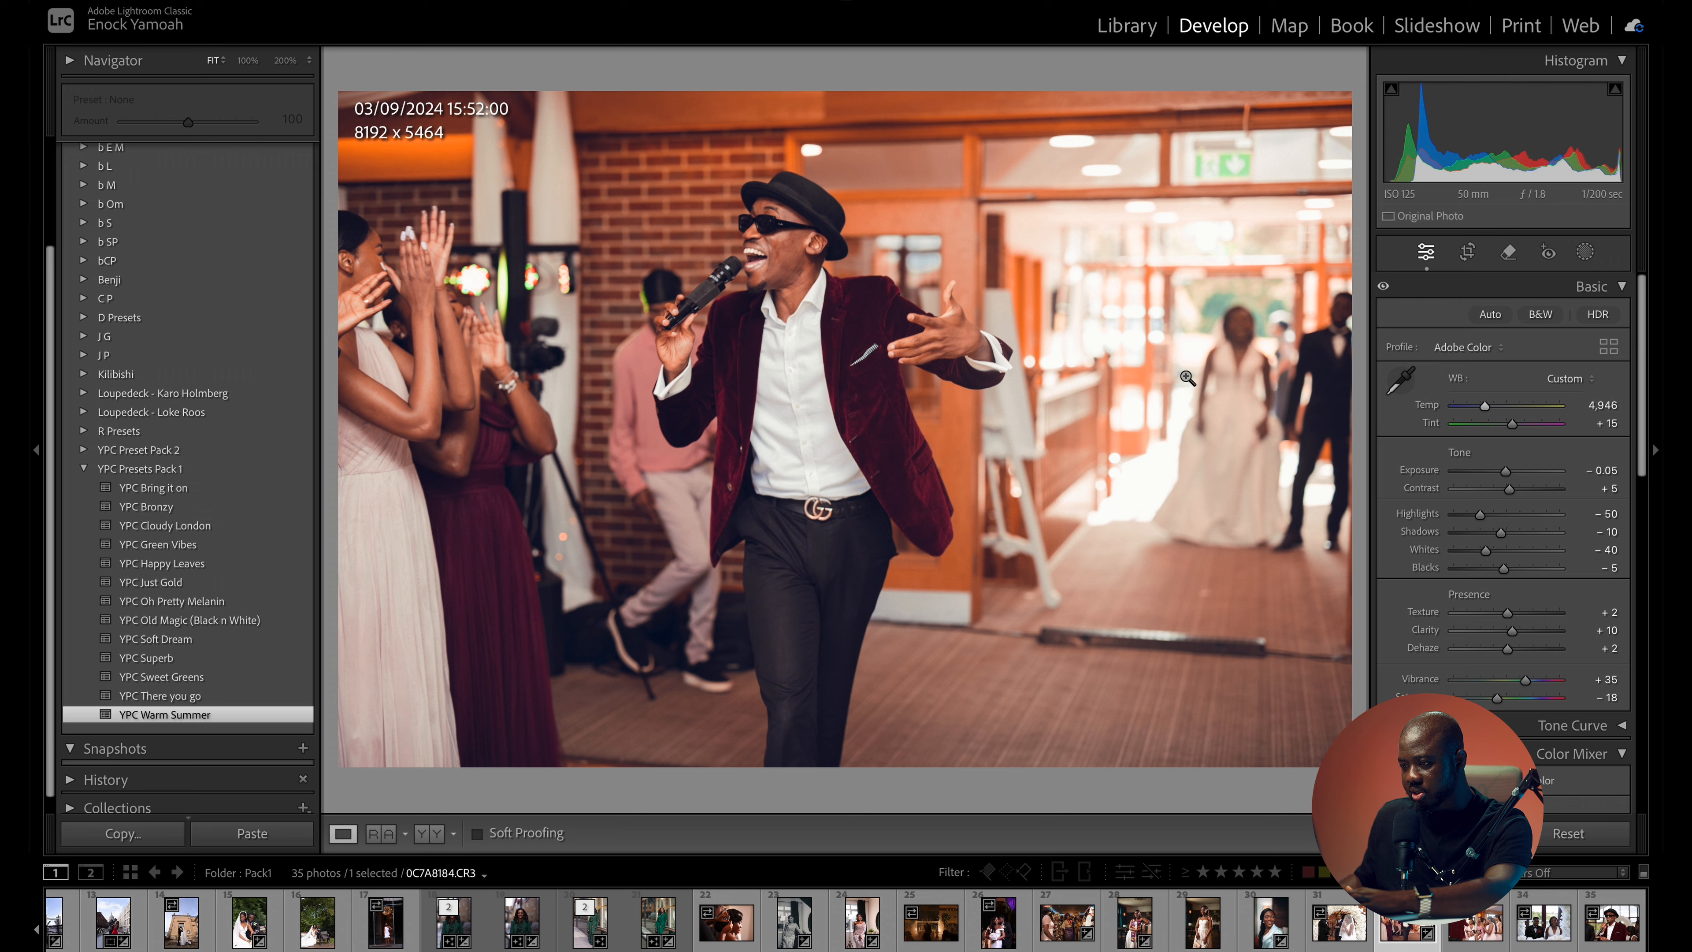
- Compare the YPC Warm Summer version of the singer photo with the original
key(backslash)
key(backslash)
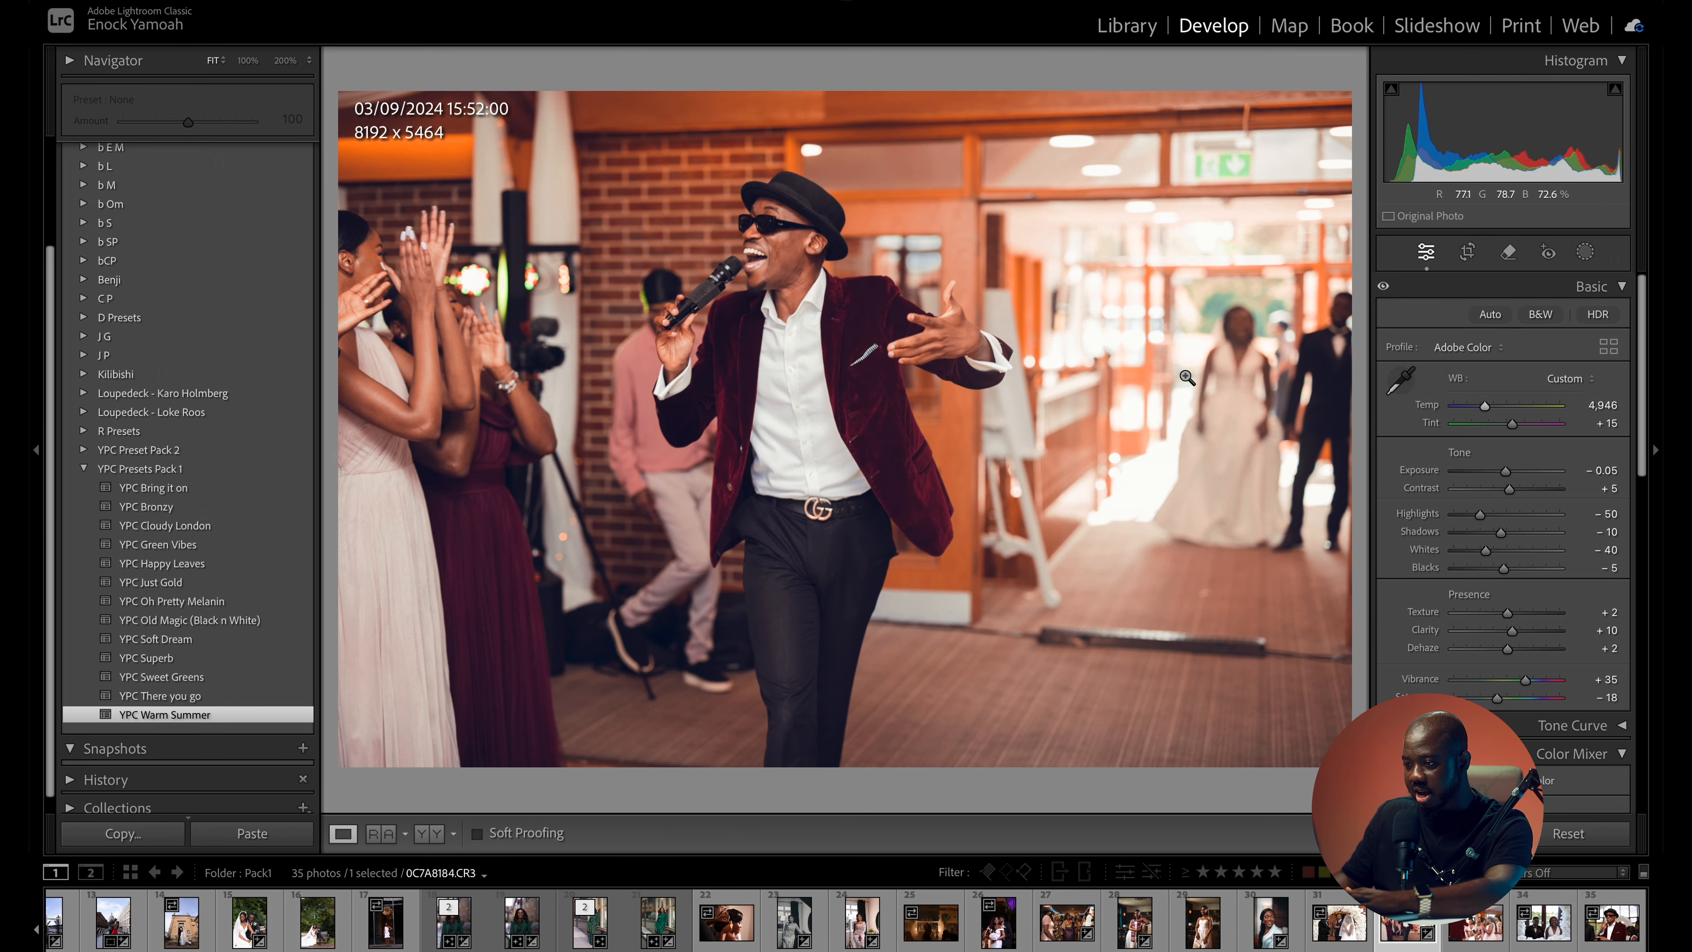
key(backslash)
key(backslash)
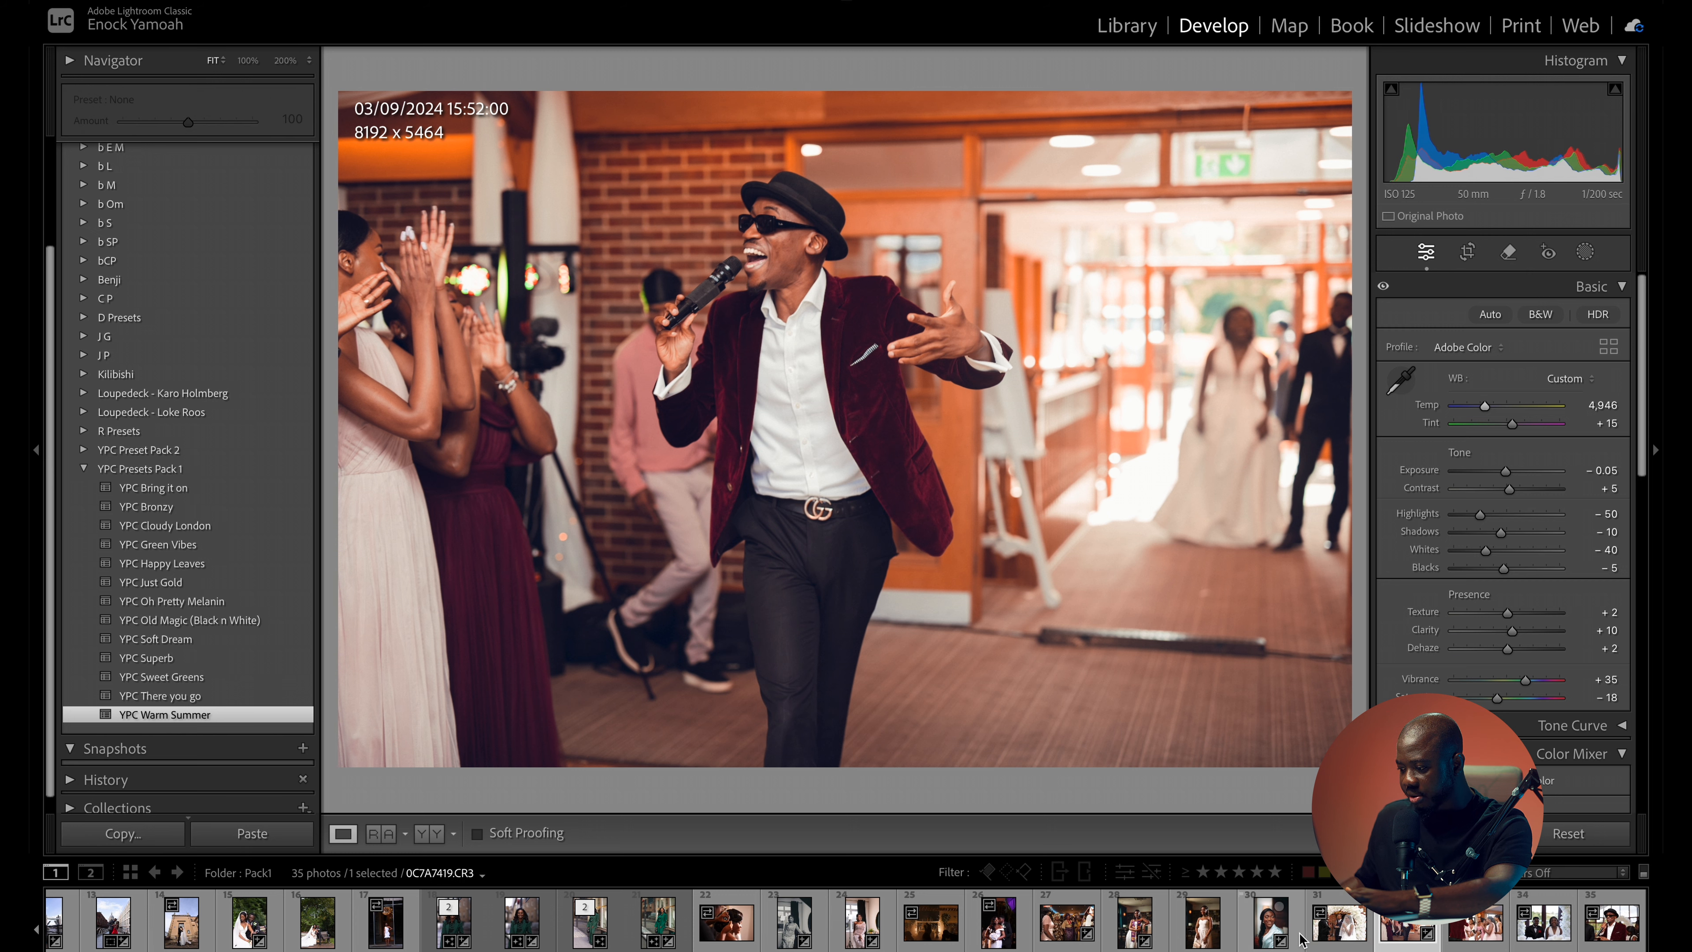
- Open the photo of the couple at Tower Bridge and apply the YPC Bring it on preset
scroll(933, 933, left, 5)
scroll(878, 936, left, 3)
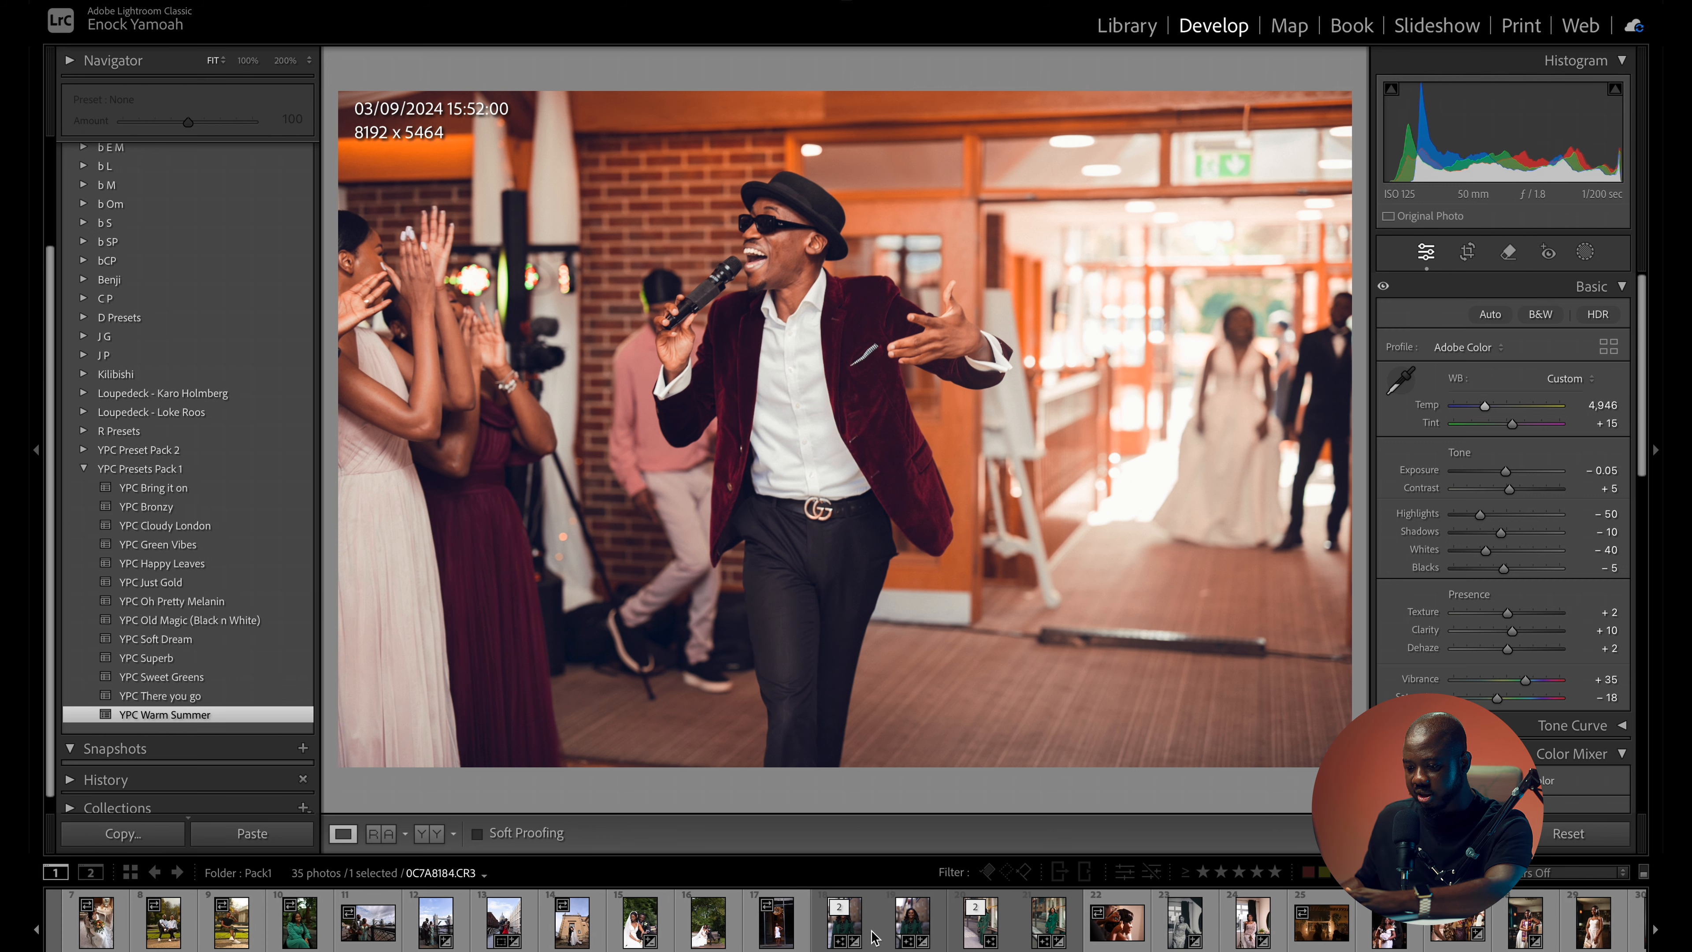
click(625, 929)
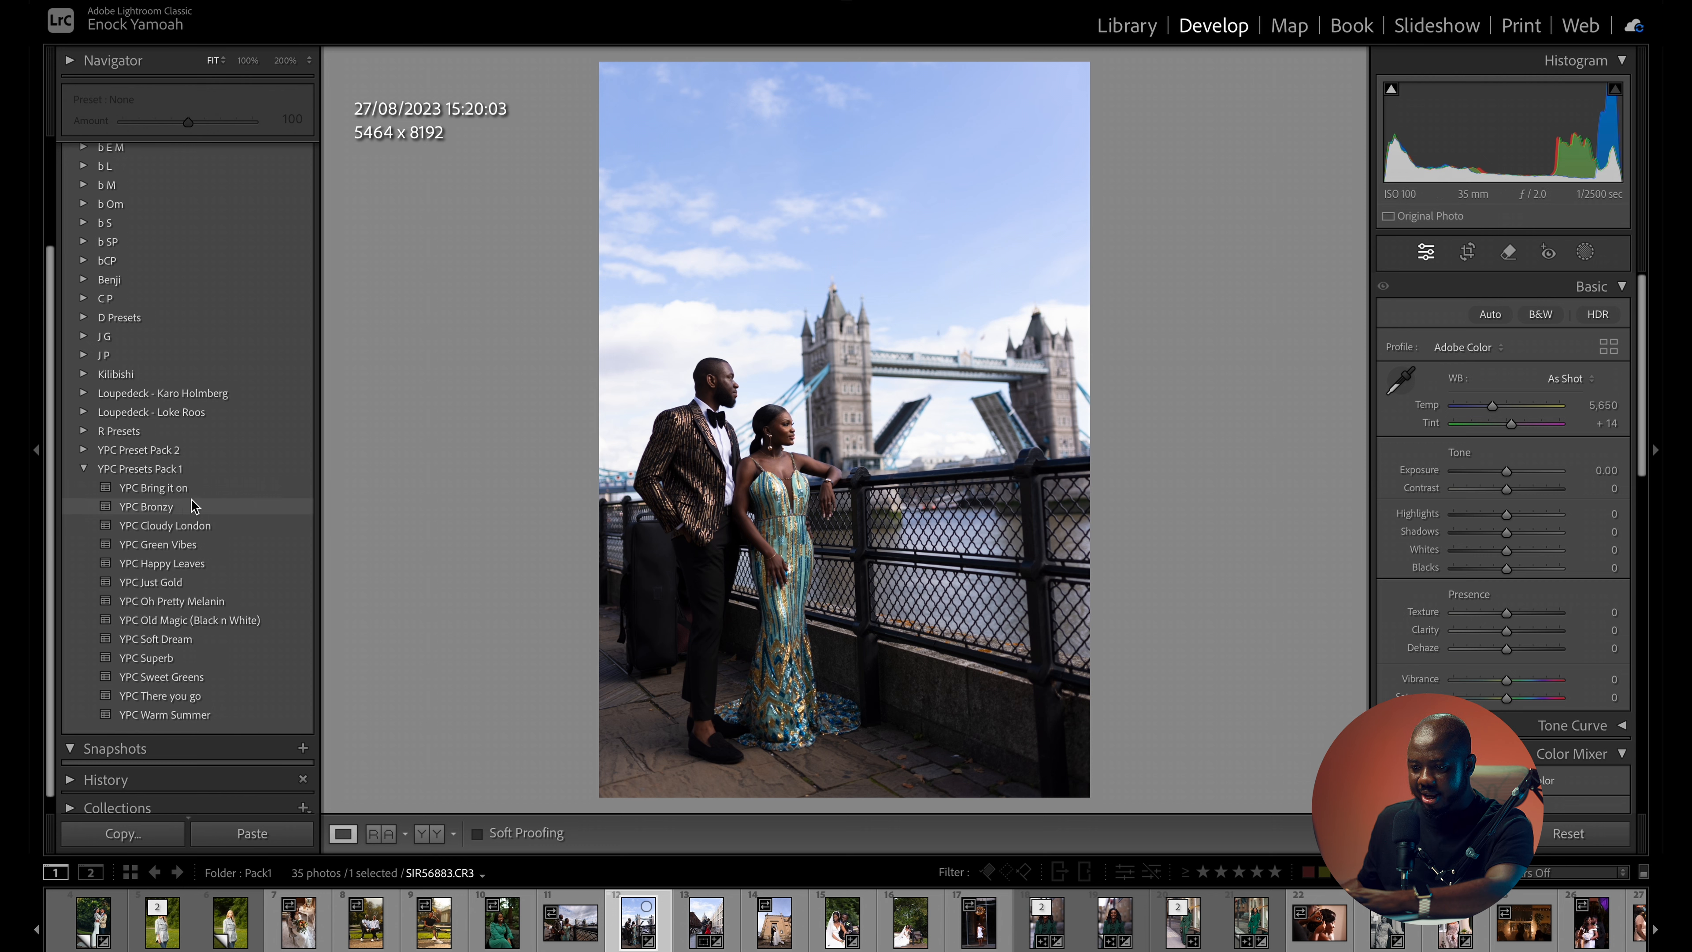
click(184, 487)
- Compare the YPC Bring it on version of the Tower Bridge photo with the original
key(backslash)
key(backslash)
key(backslash)
key(backslash)
key(backslash)
key(backslash)
key(backslash)
key(backslash)
key(backslash)
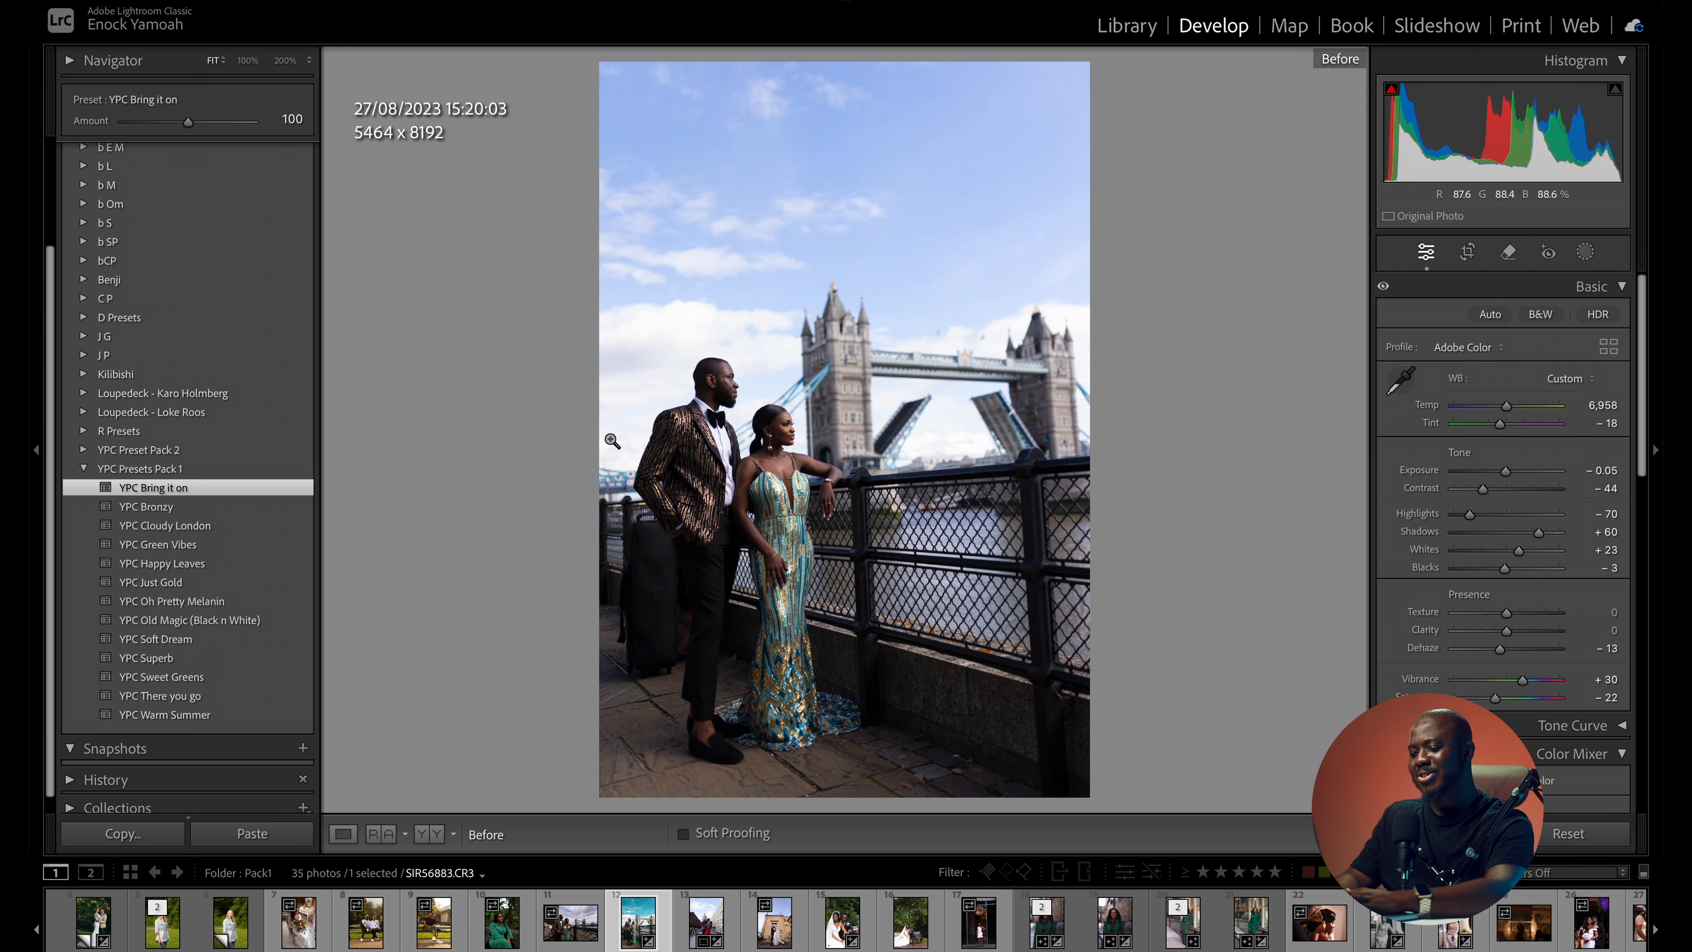
key(backslash)
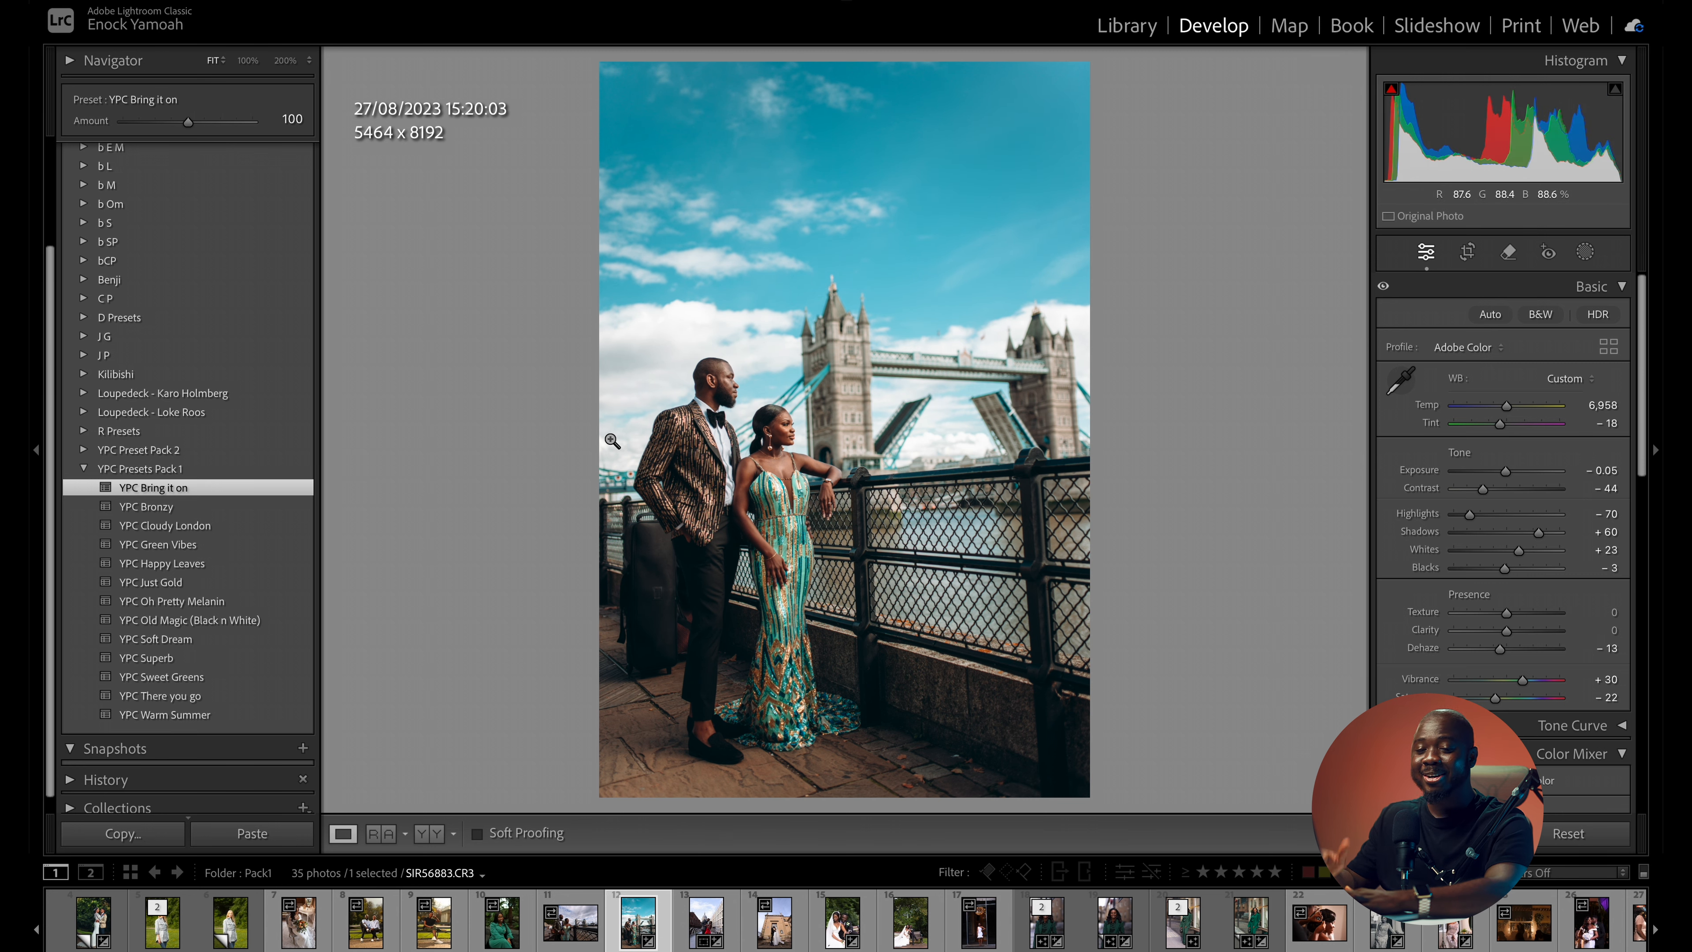
key(backslash)
key(backslash)
key(backslash)
key(backslash)
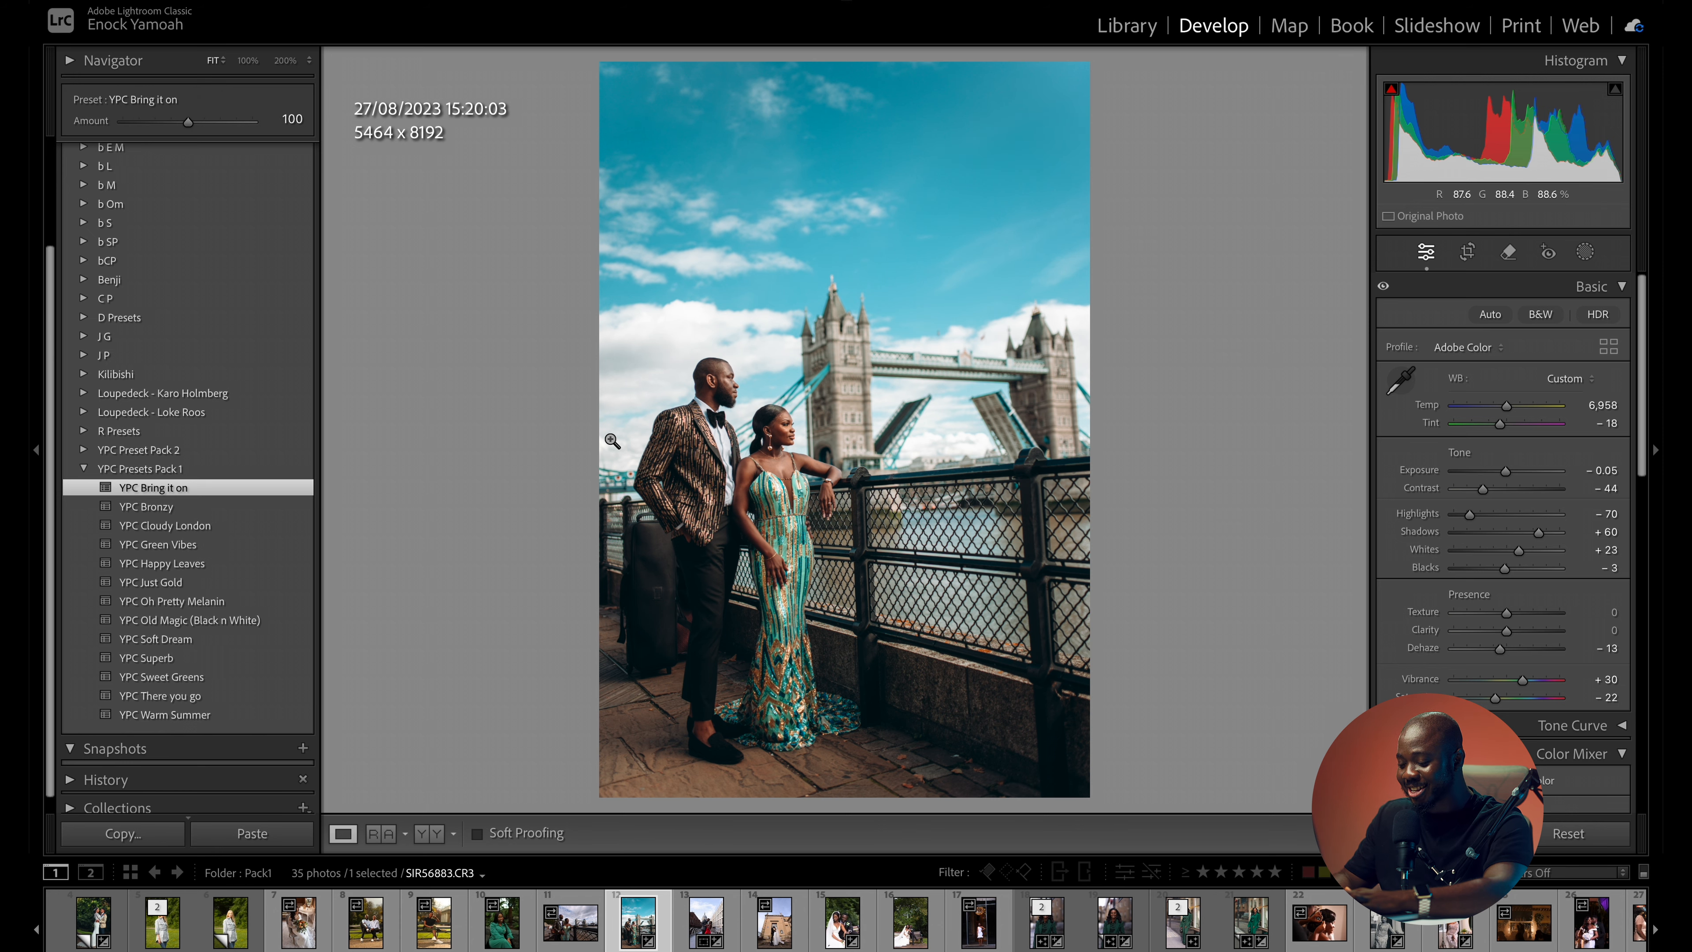
key(backslash)
key(backslash)
key(backslash)
key(backslash)
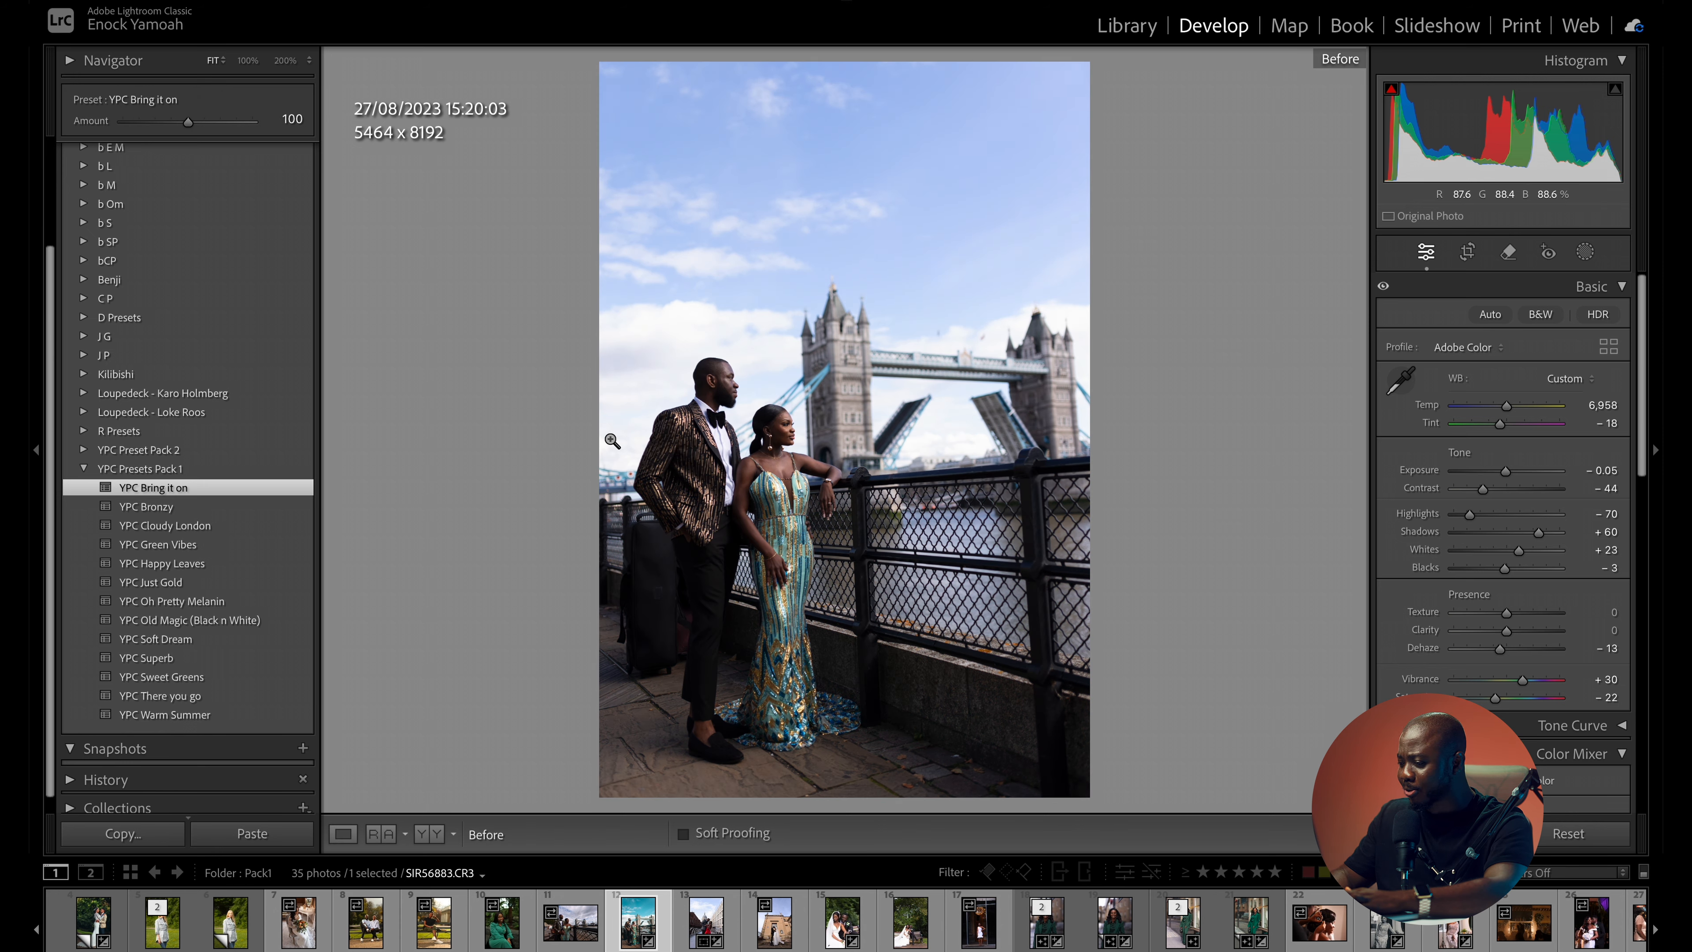
key(backslash)
key(backslash)
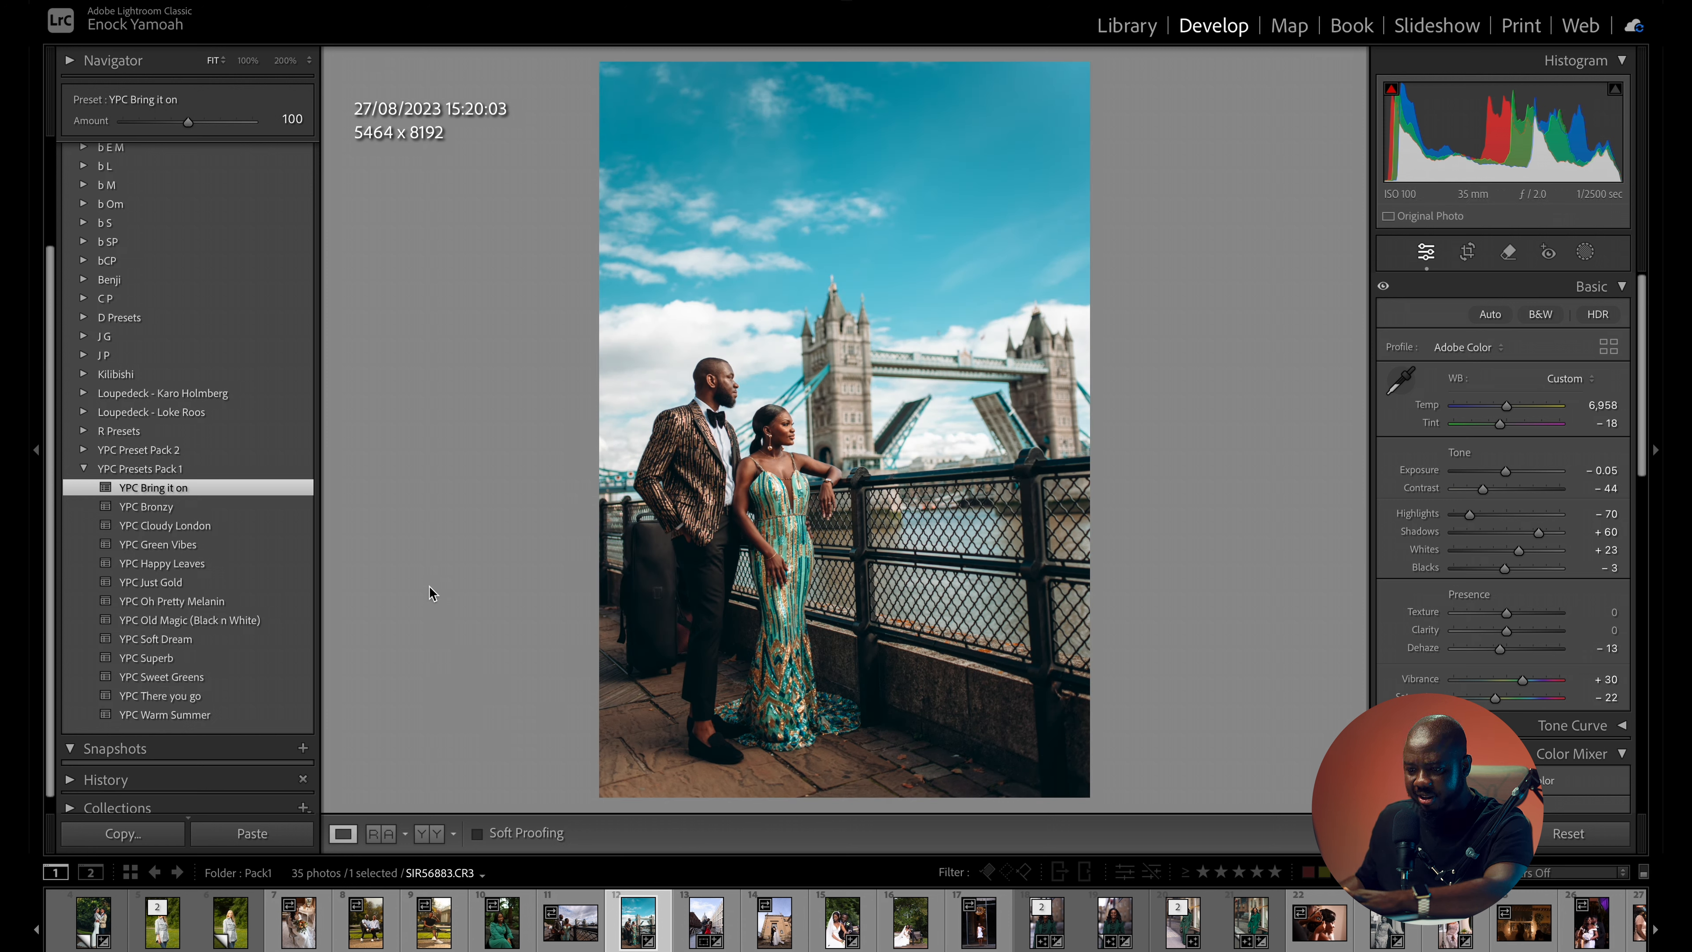
- Try the YPC Just Gold preset on the Tower Bridge photo with temperature 6,639 and inspect the couple up close
click(267, 580)
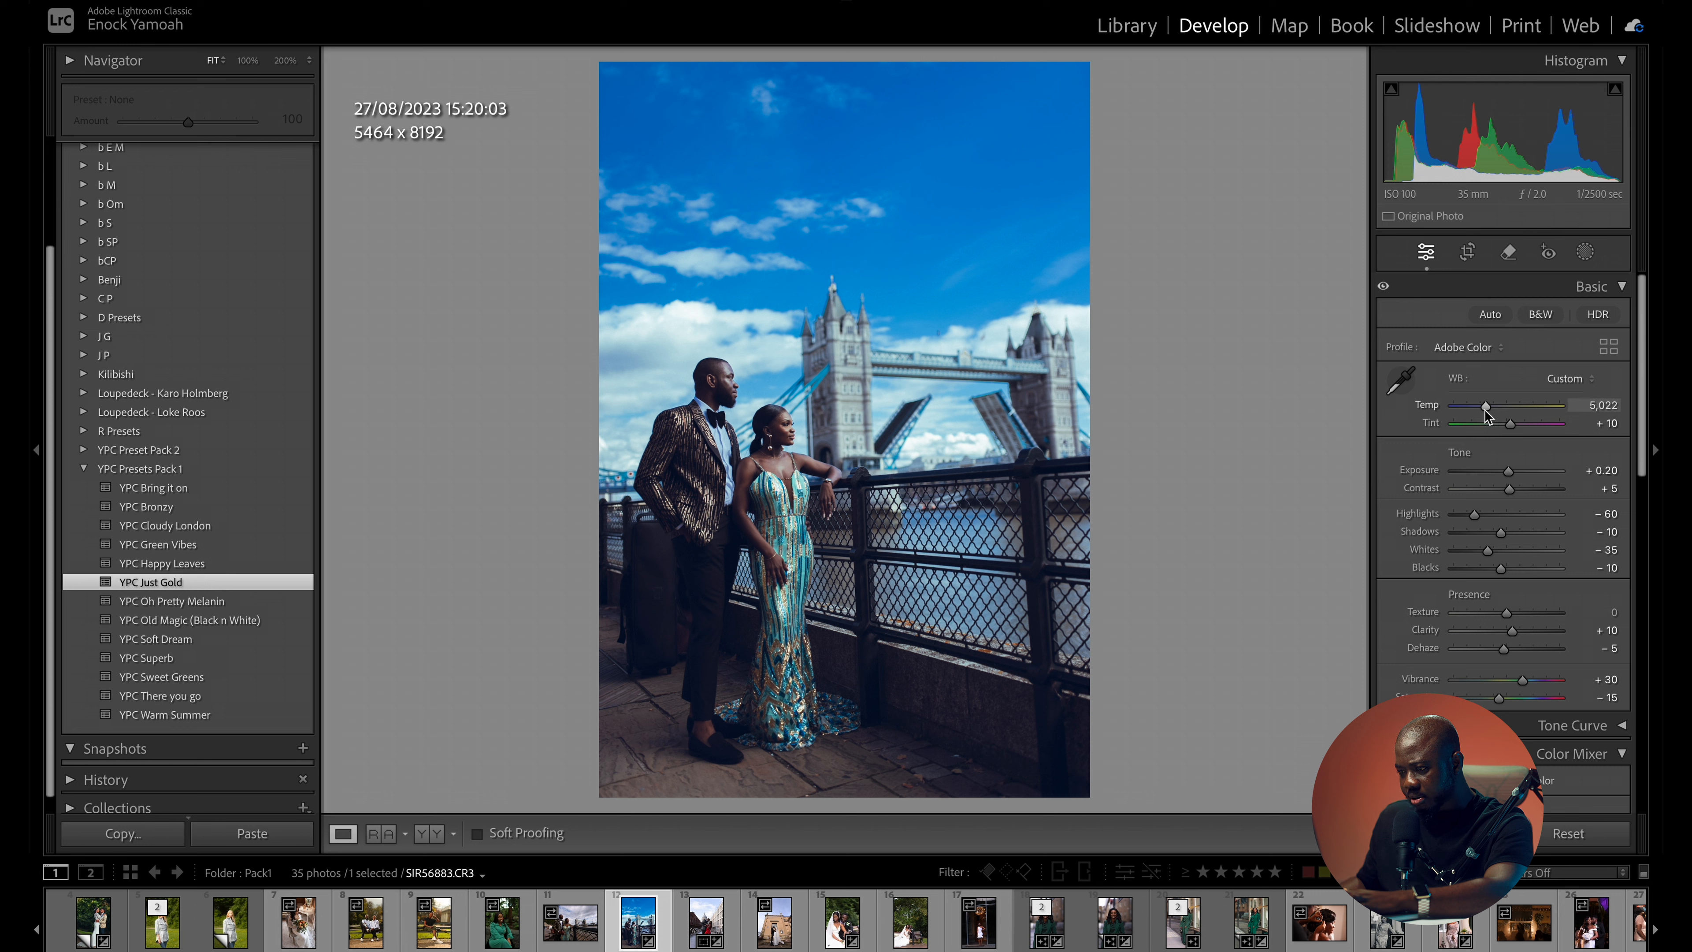
scroll(1496, 417, down, 1)
drag(1485, 381, 1502, 381)
scroll(1502, 400, down, 1)
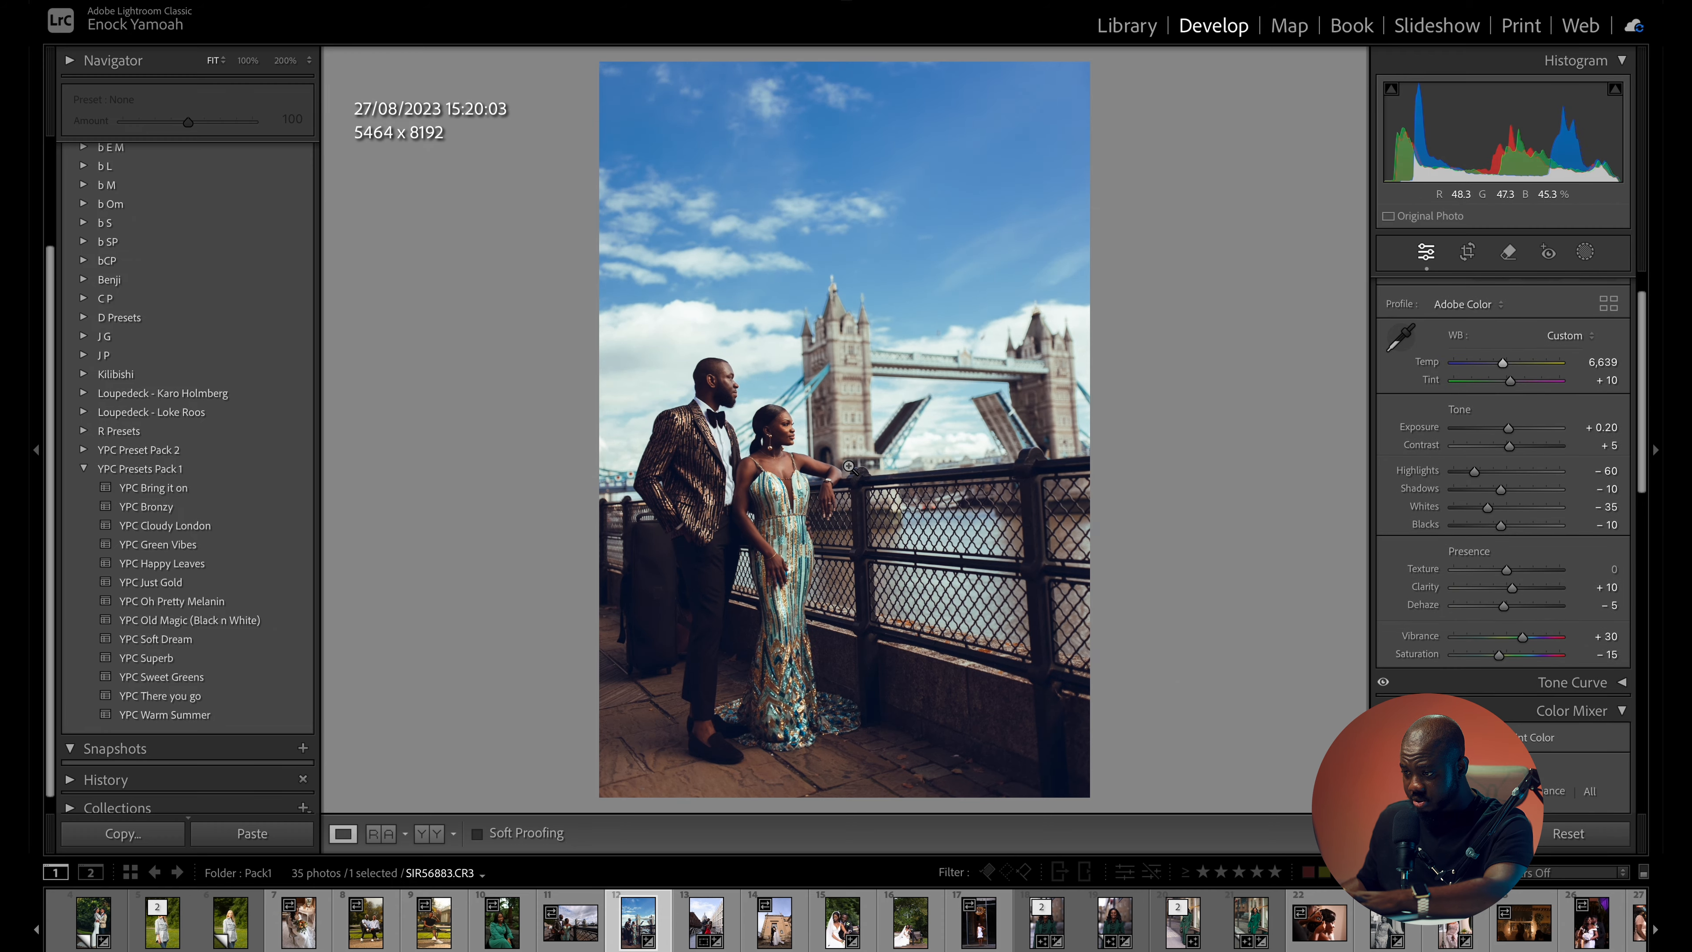
click(800, 443)
drag(914, 441, 837, 407)
click(837, 407)
click(858, 418)
click(857, 418)
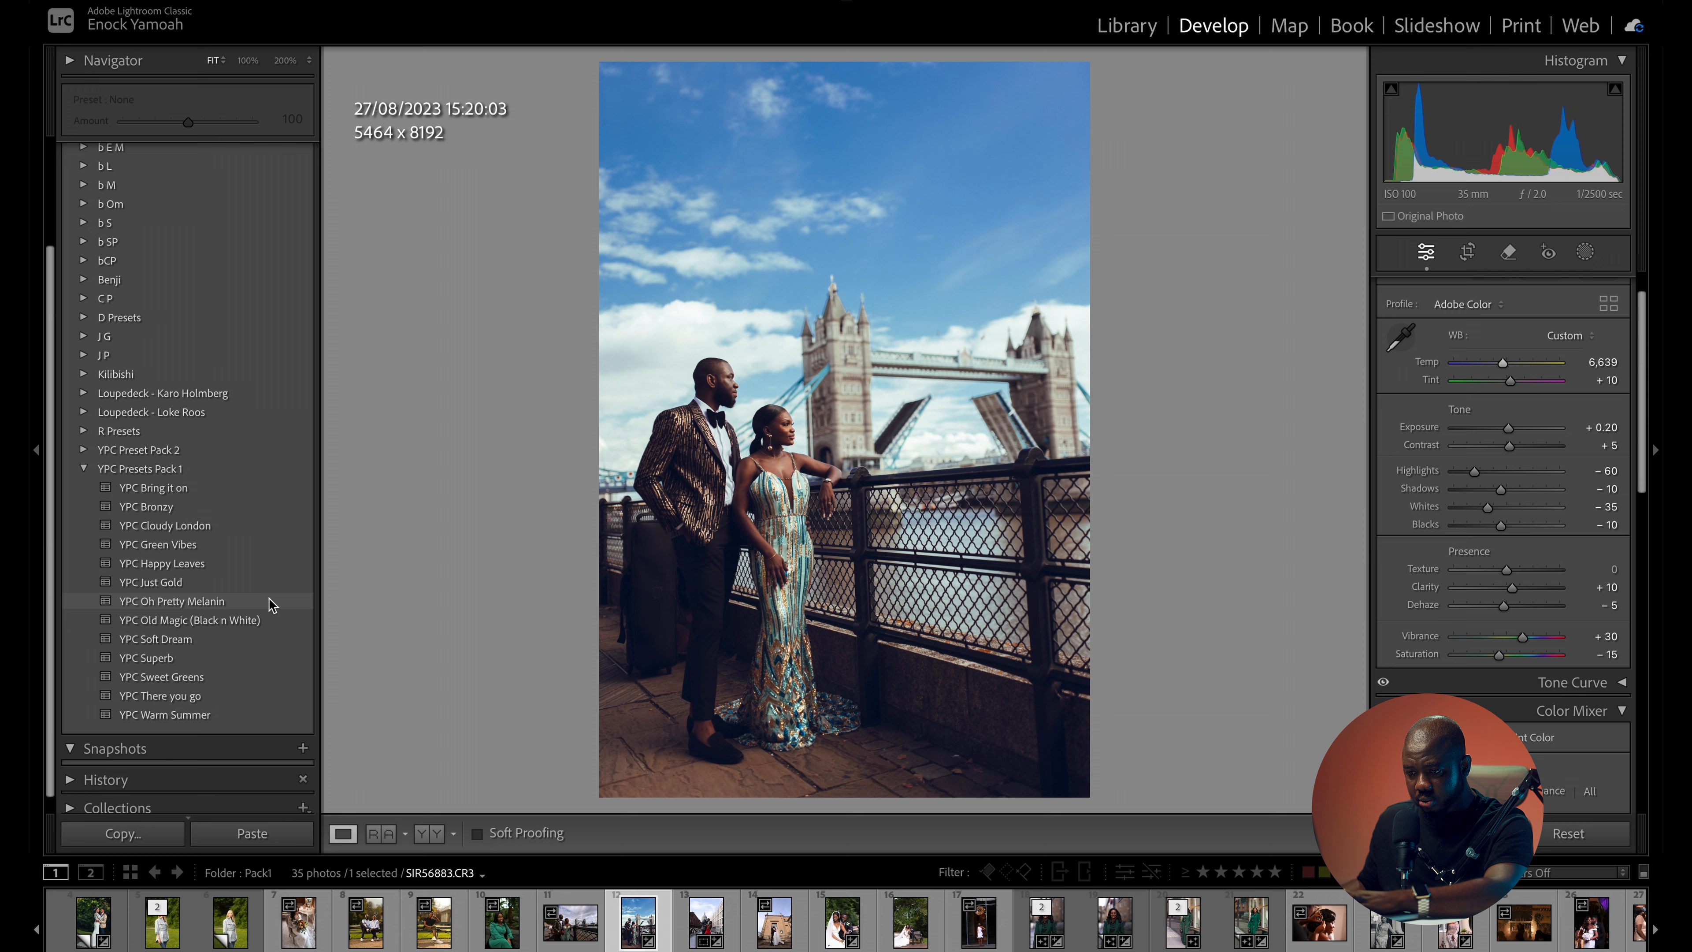
- Apply the YPC Old Magic (Black n White) preset, straighten the photo by 1.57 degrees, and inspect the woman's face up close
click(238, 620)
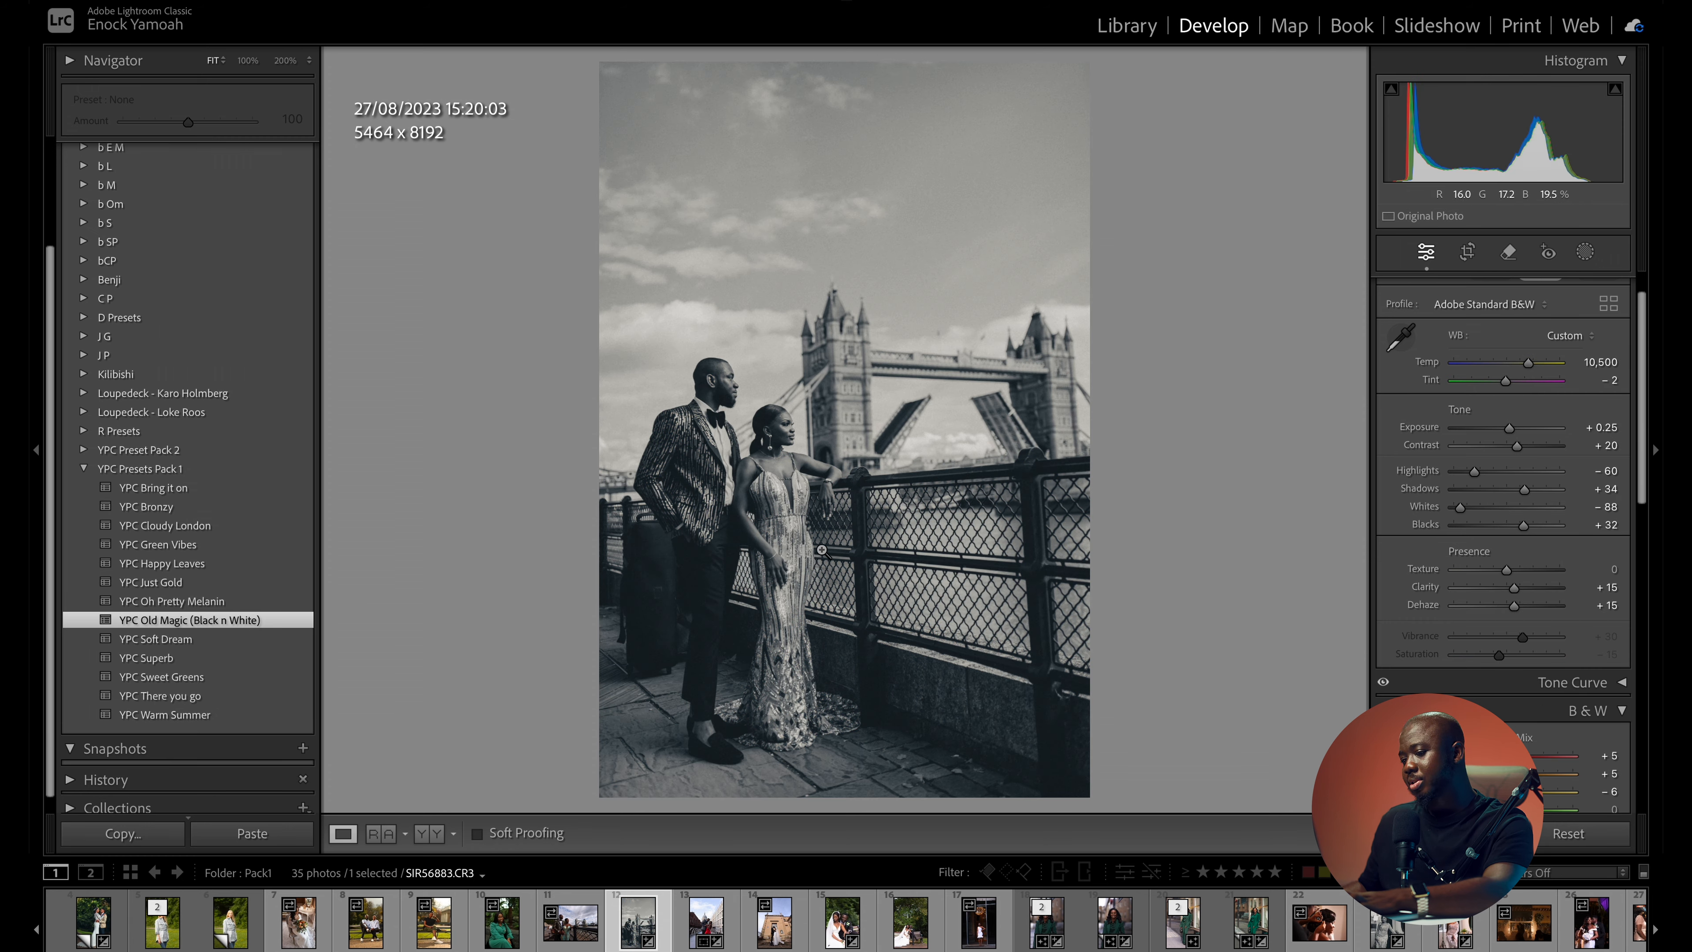
key(r)
drag(1132, 507, 1133, 475)
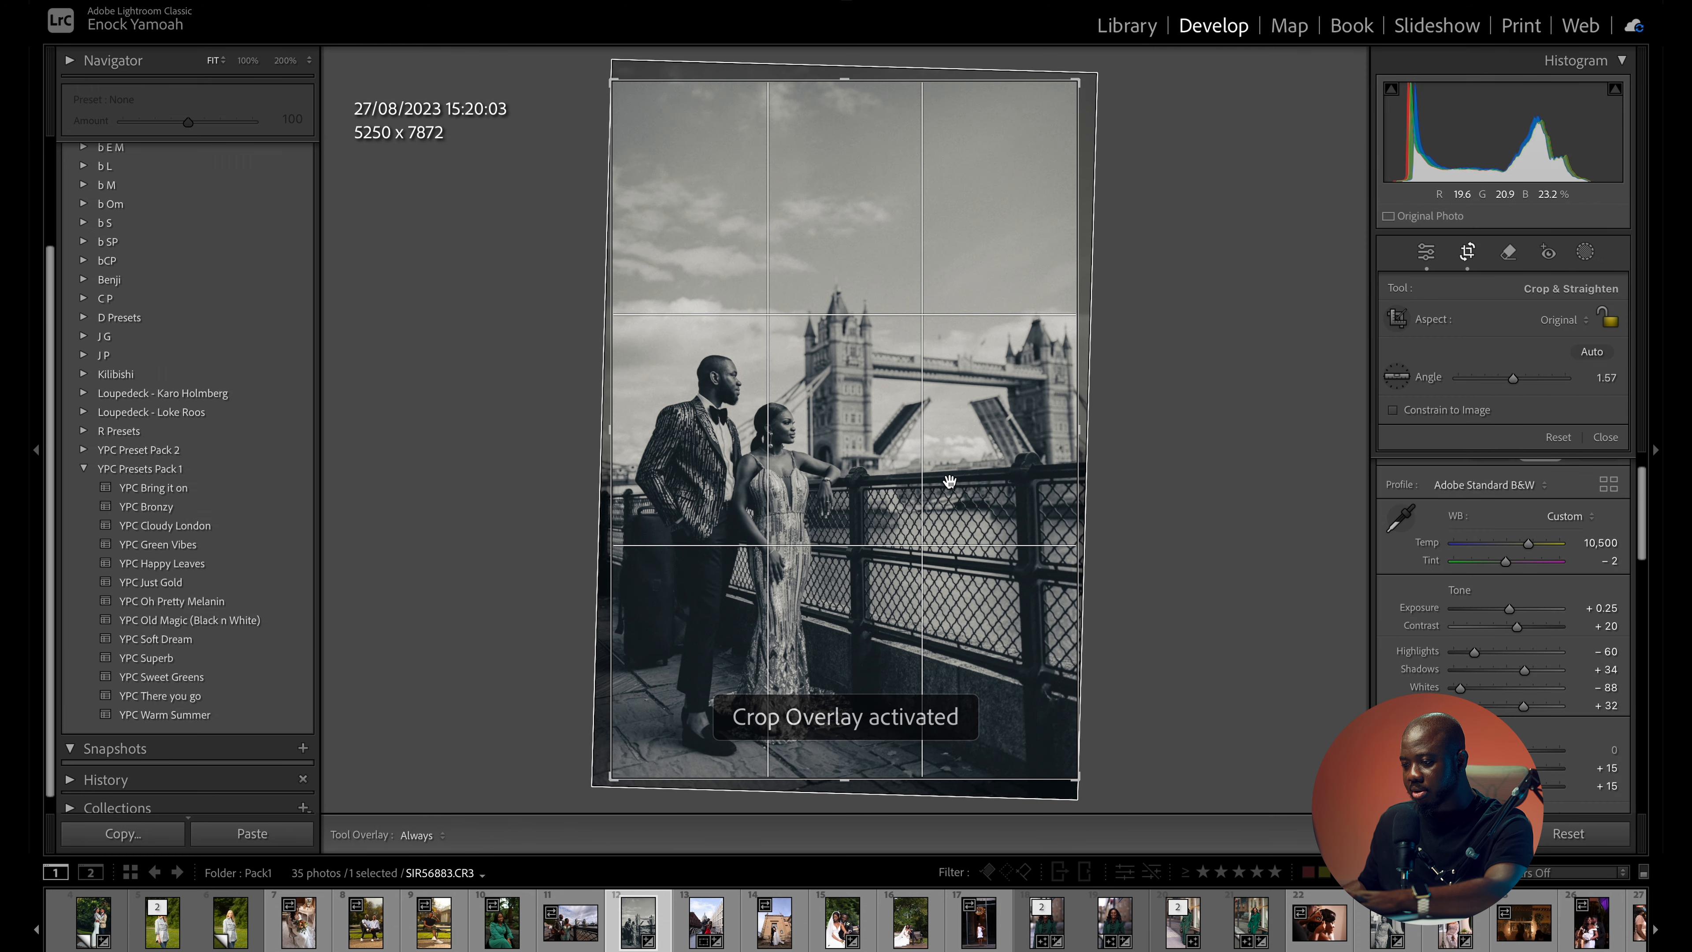
key(d)
click(762, 447)
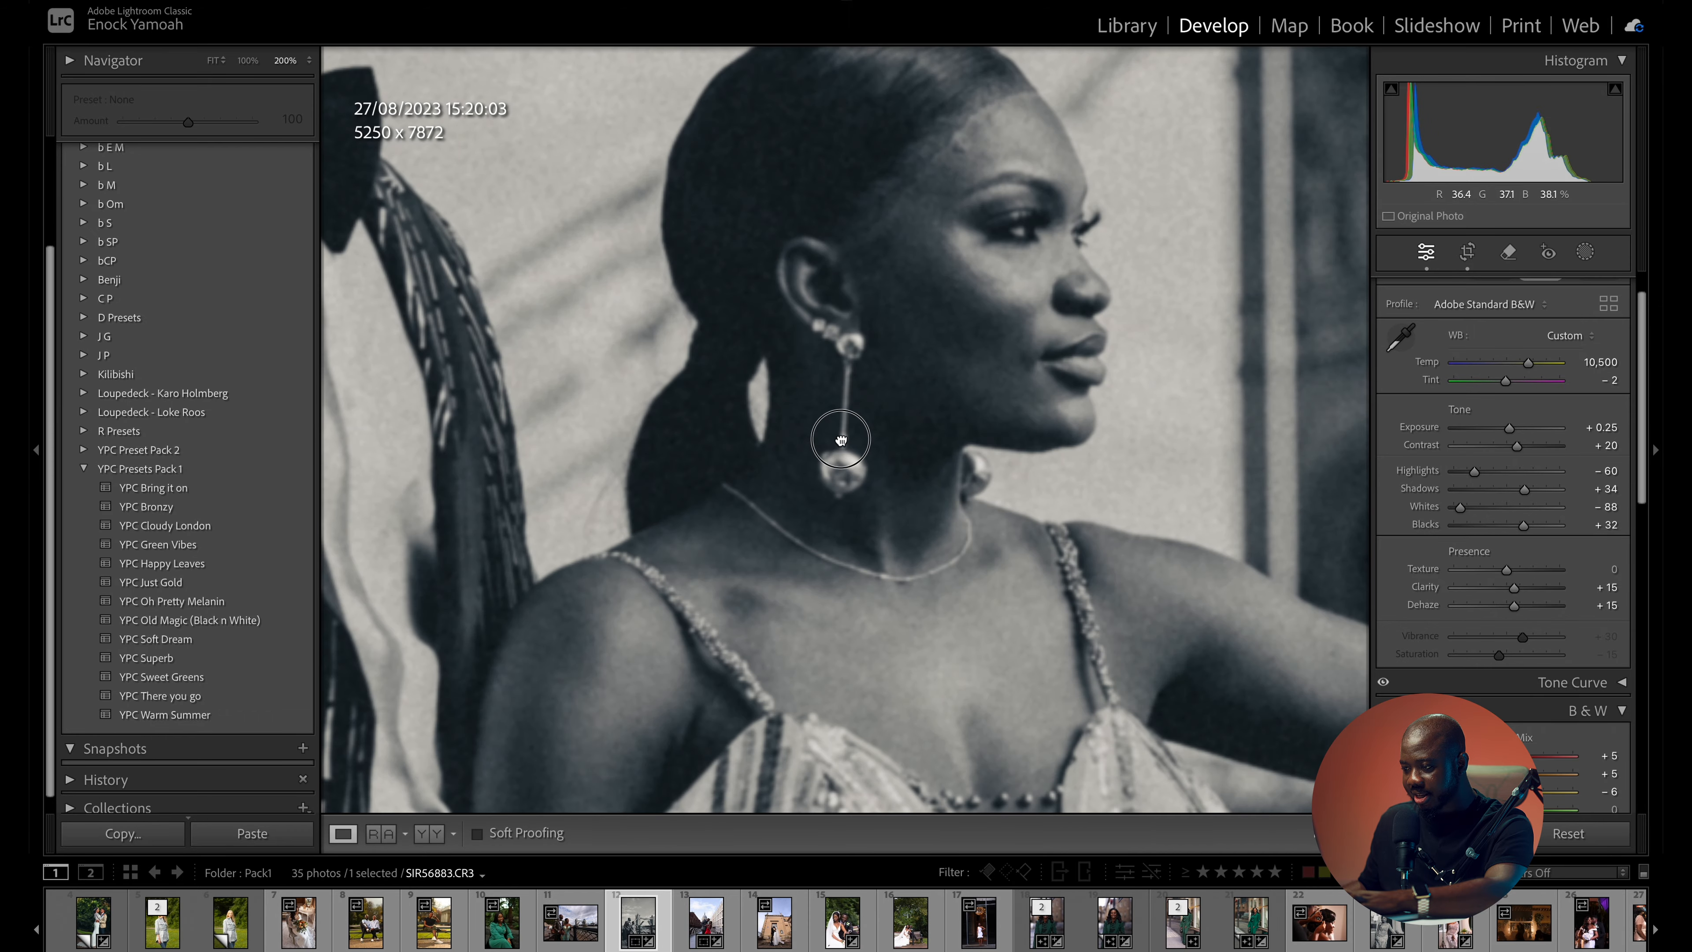
click(841, 438)
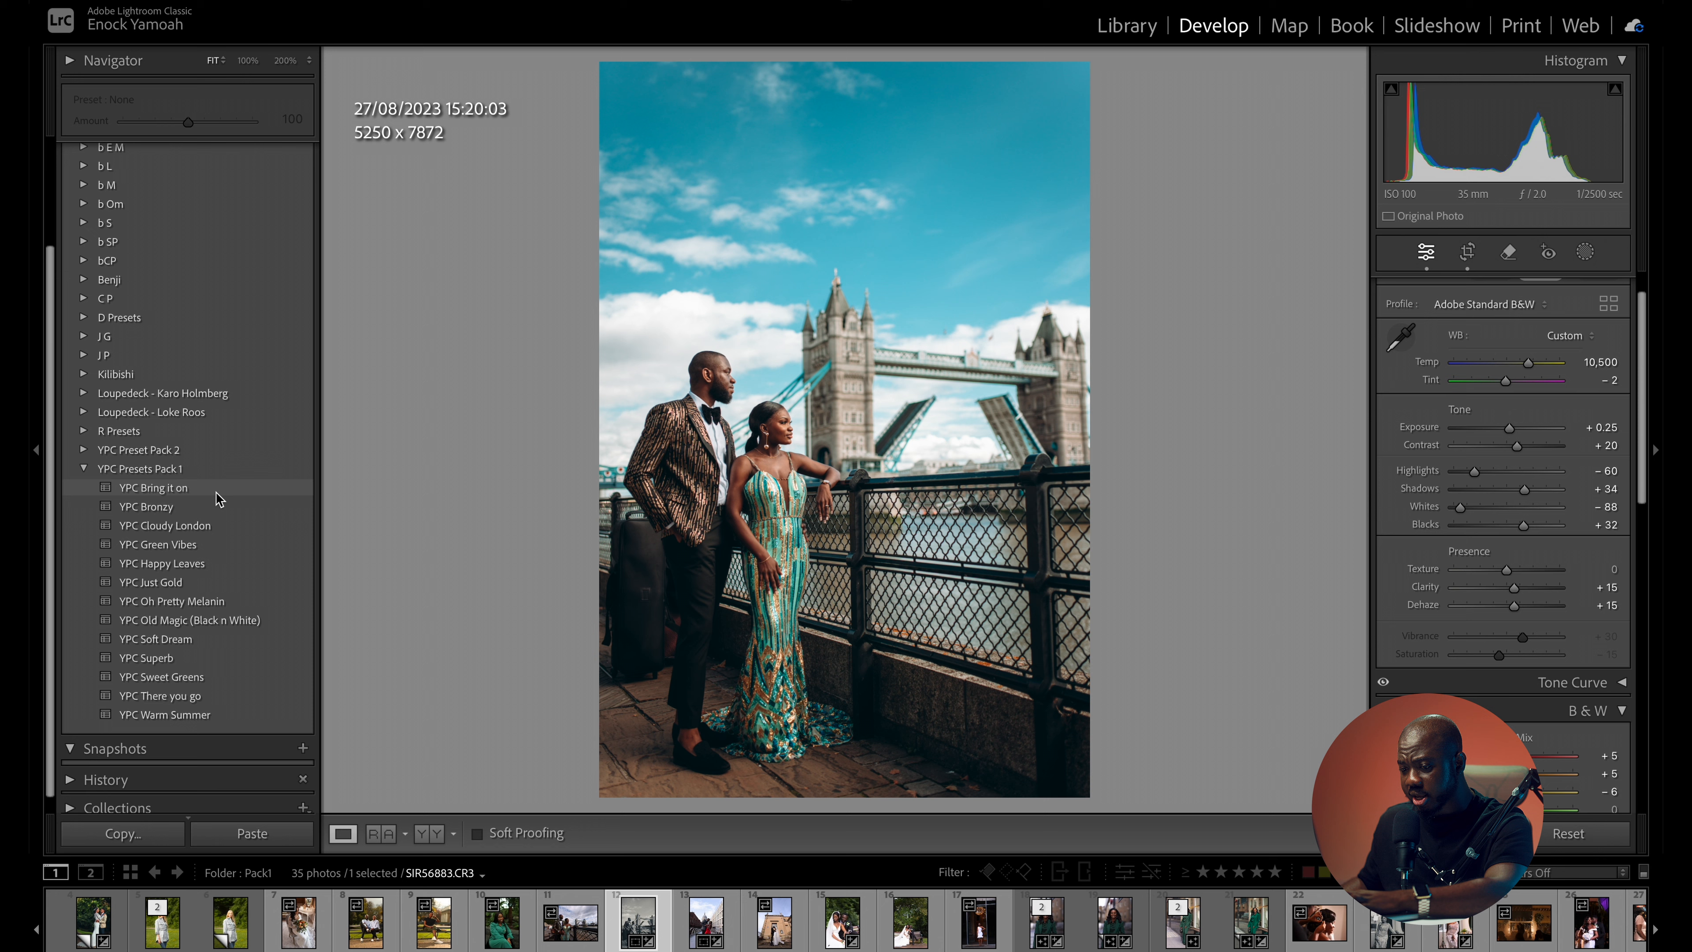
- Apply the YPC Bronzy preset to the Tower Bridge photo with exposure +0.05, vibrance +52 and temperature 5,650
click(177, 511)
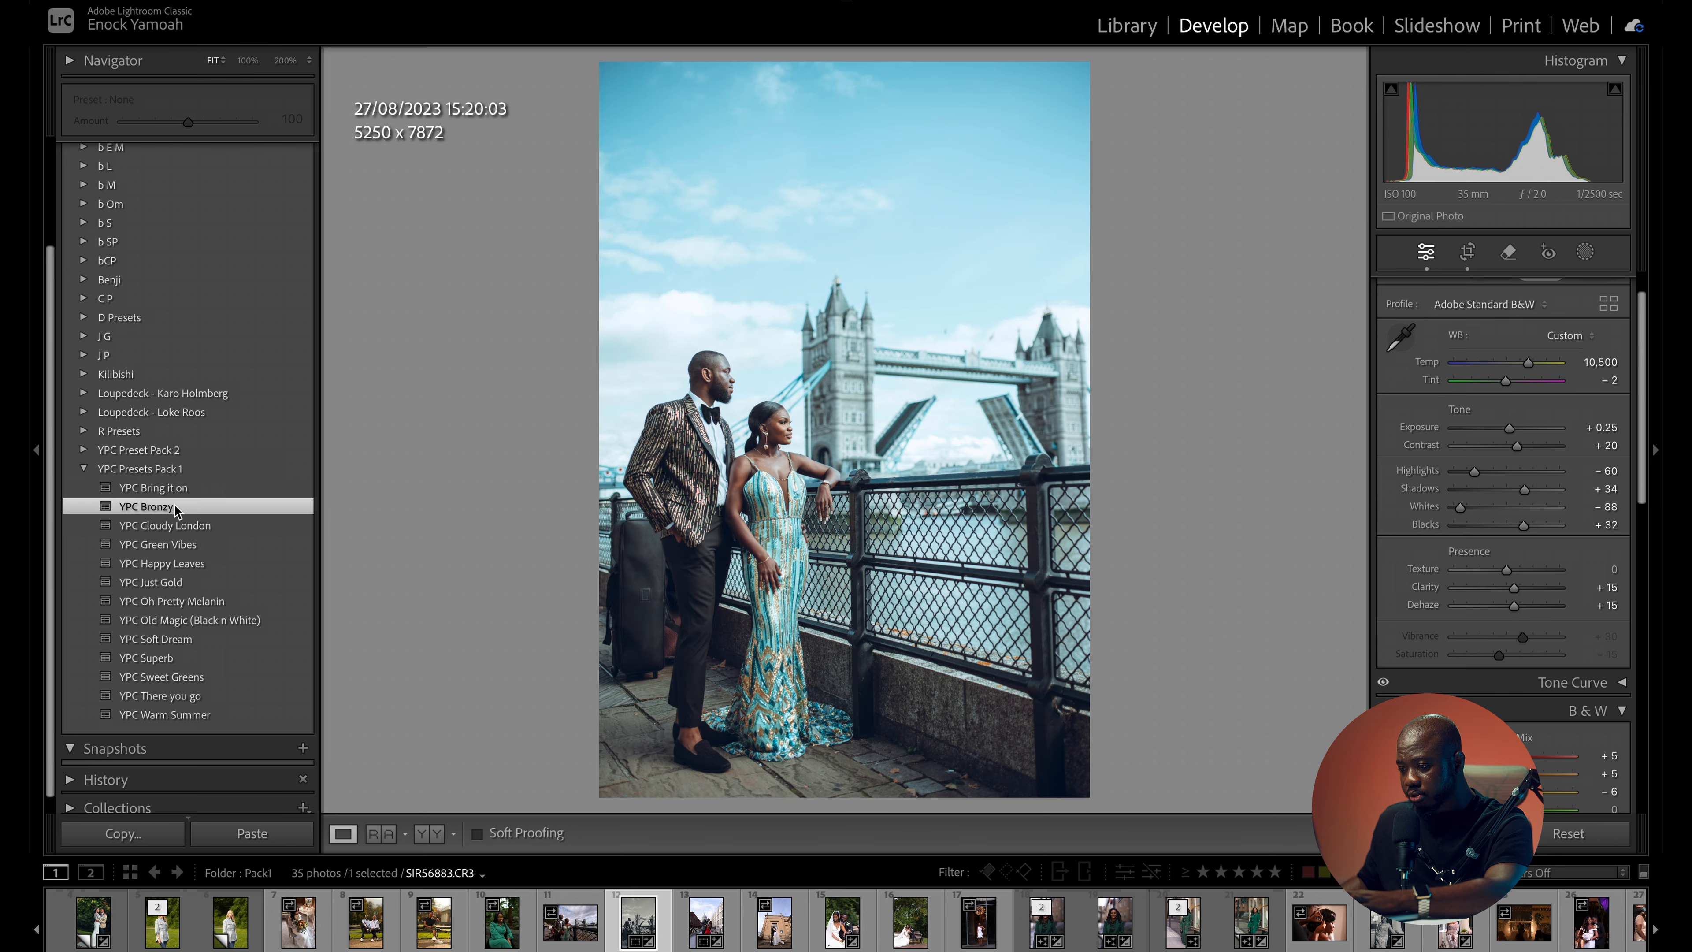
drag(1511, 432, 1507, 438)
drag(1537, 643, 1535, 641)
drag(1485, 363, 1493, 365)
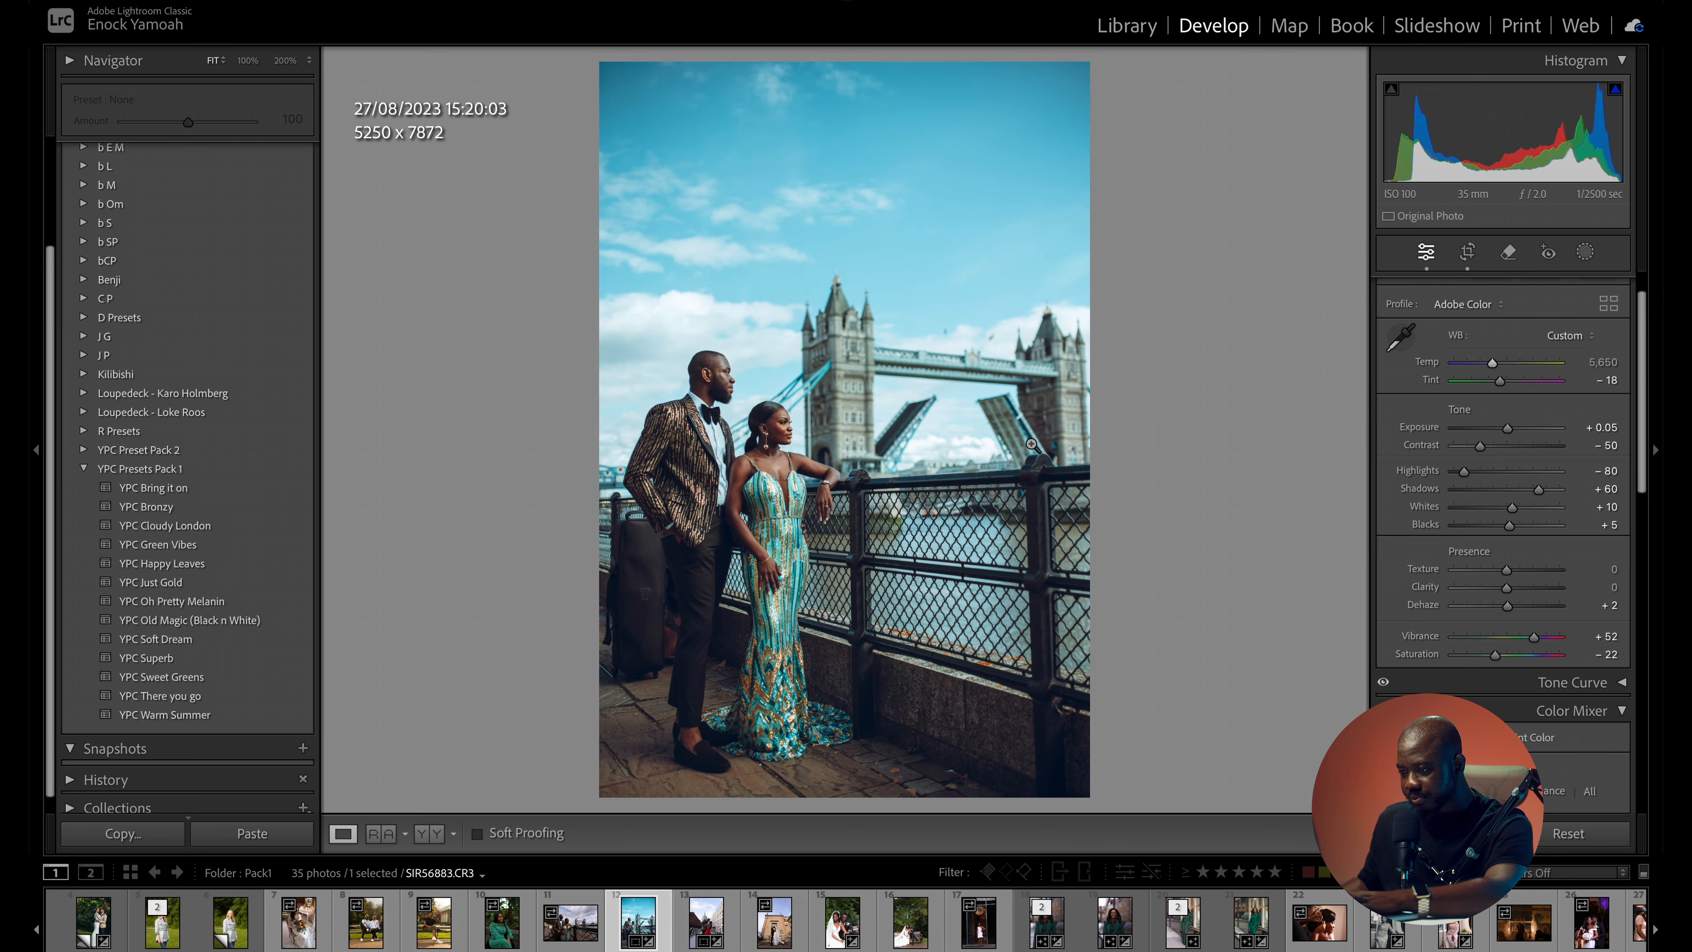
- Inspect the YPC Bronzy version of the Tower Bridge photo up close and compare it with the original
click(799, 445)
drag(800, 445, 1034, 399)
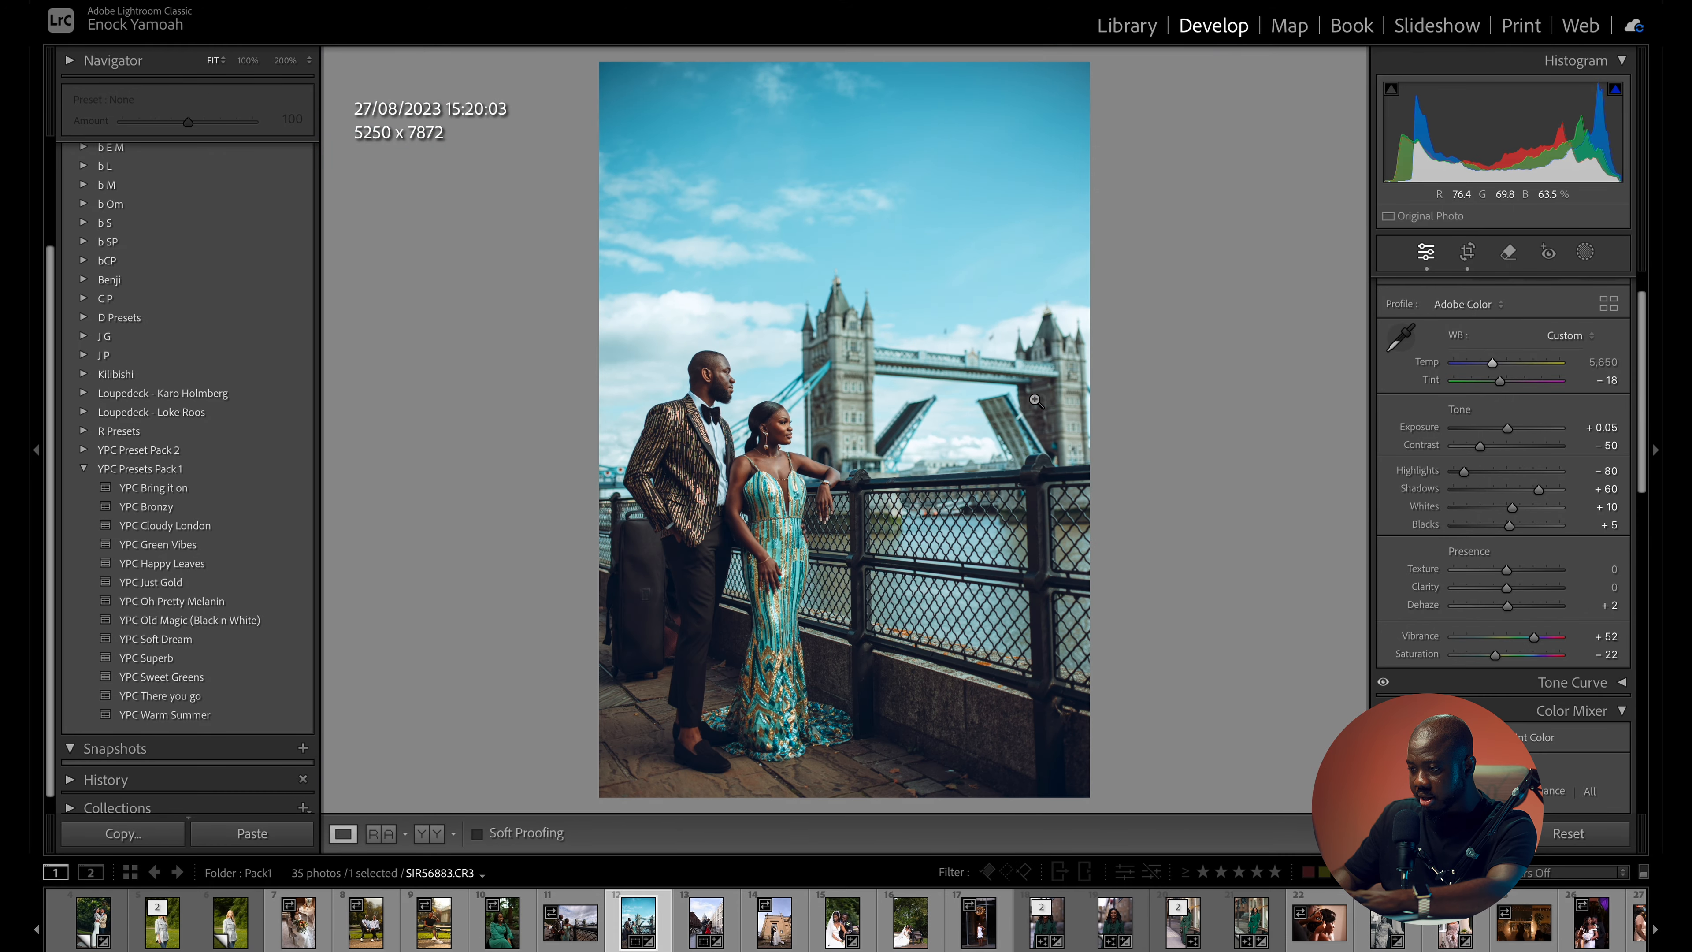
key(backslash)
key(backslash)
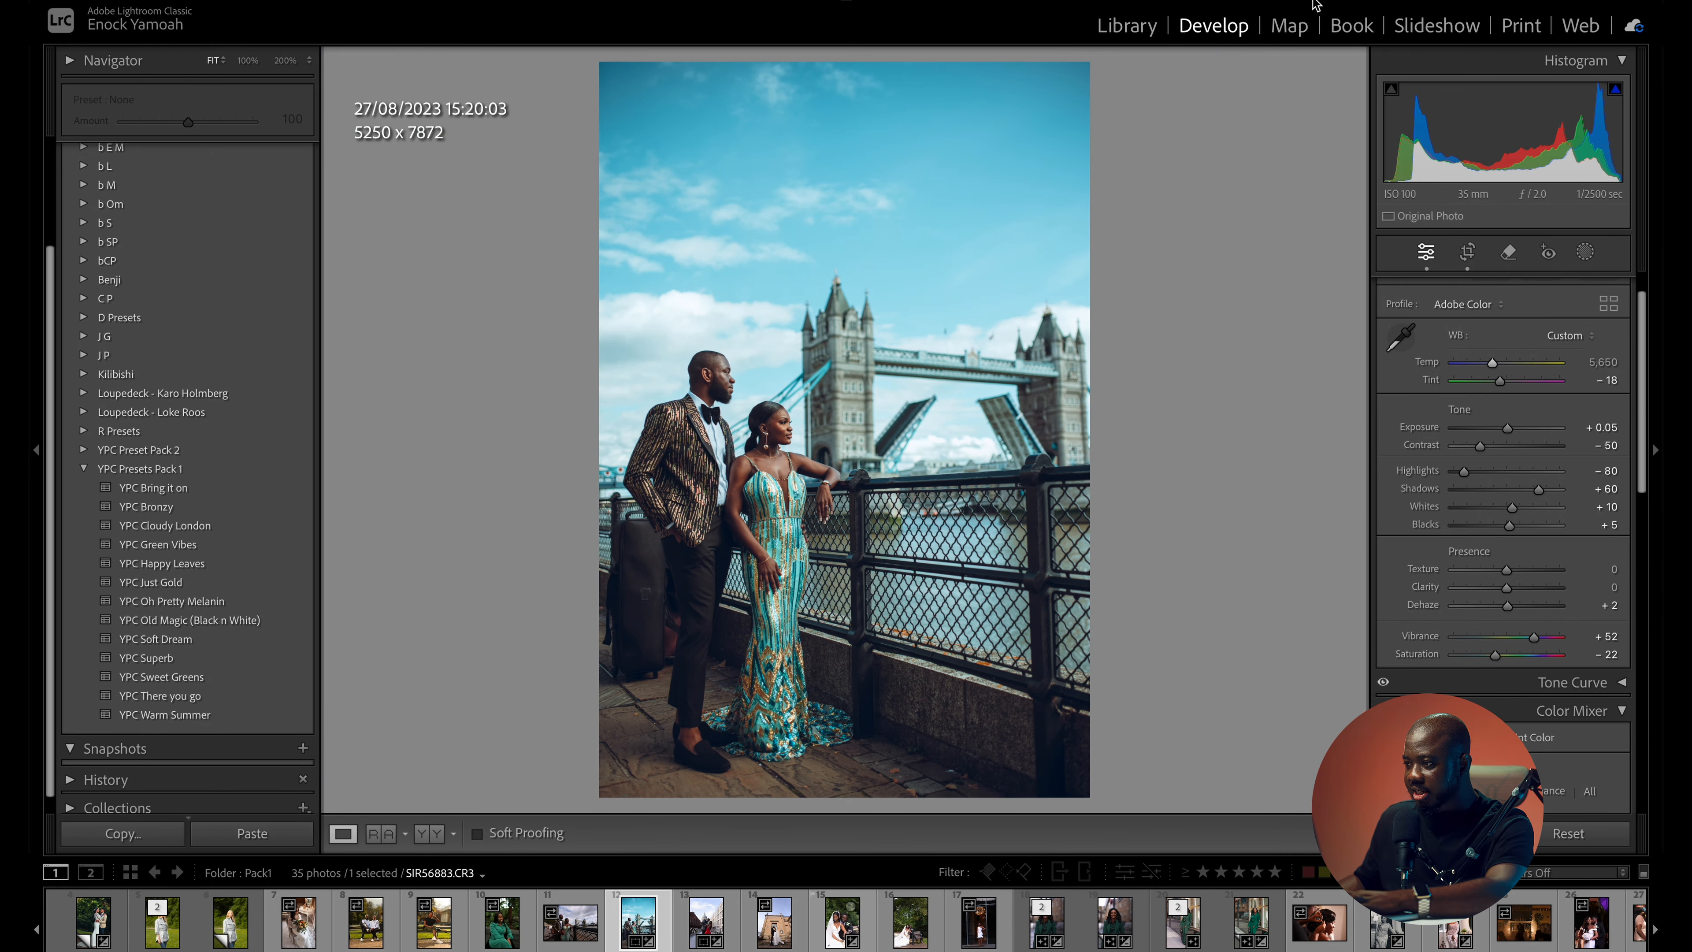
- Switch to the Pack2 folder and open its first photo, the indoor wedding ceremony, for developing
click(1132, 27)
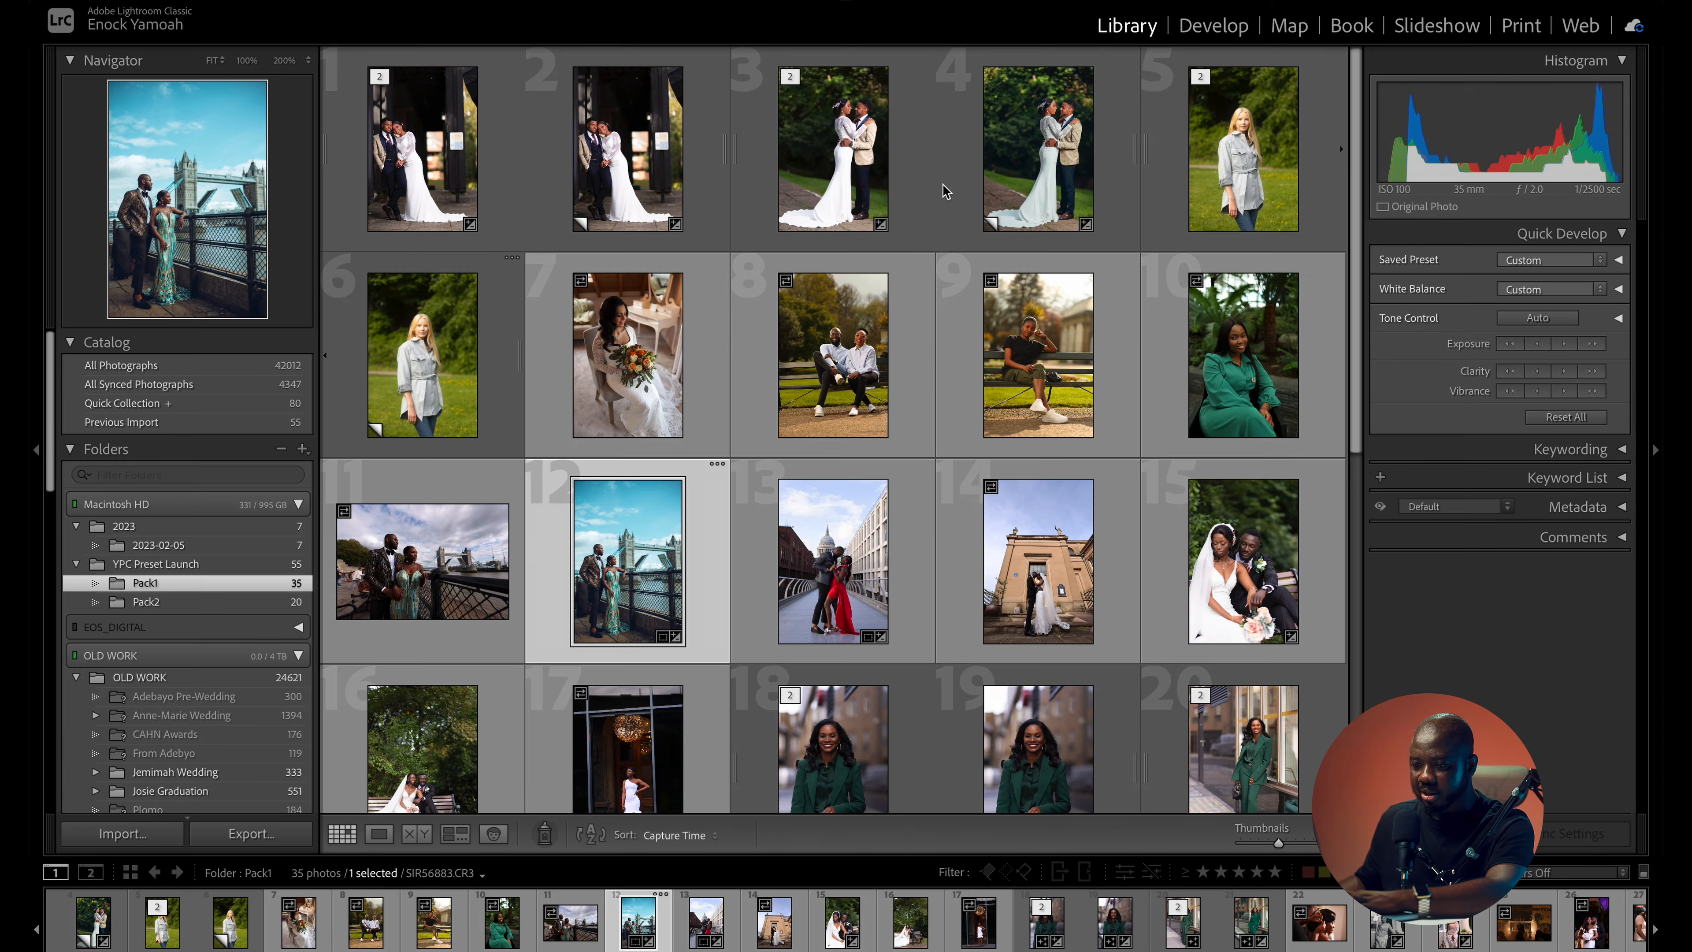
click(152, 603)
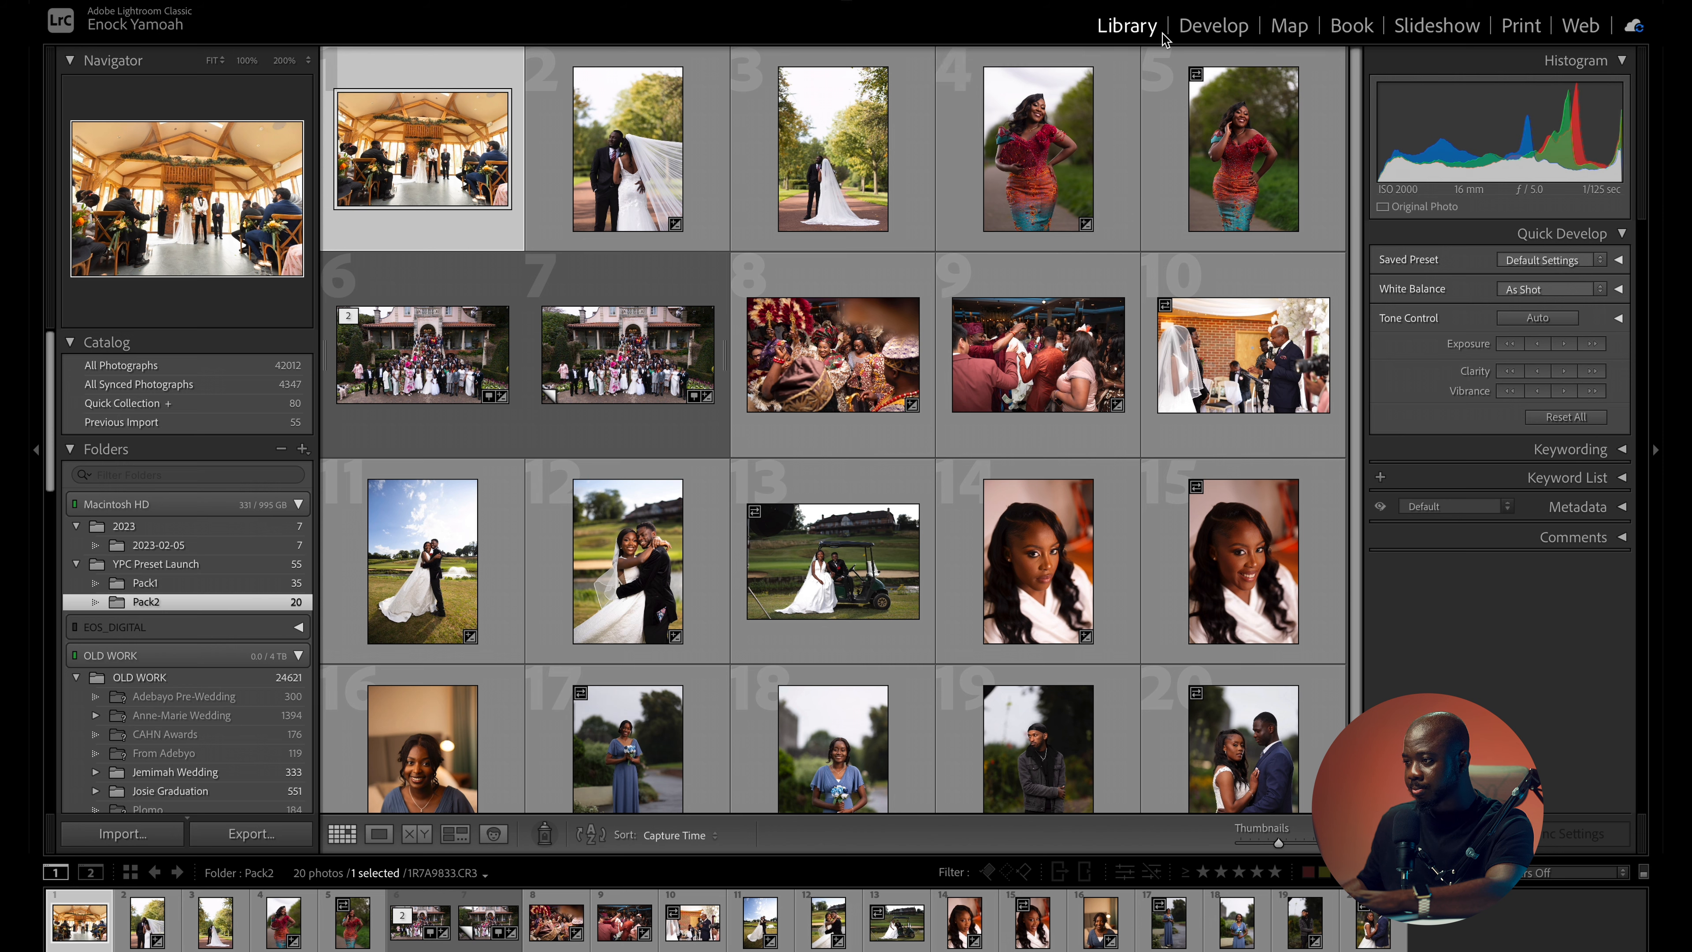
click(1214, 27)
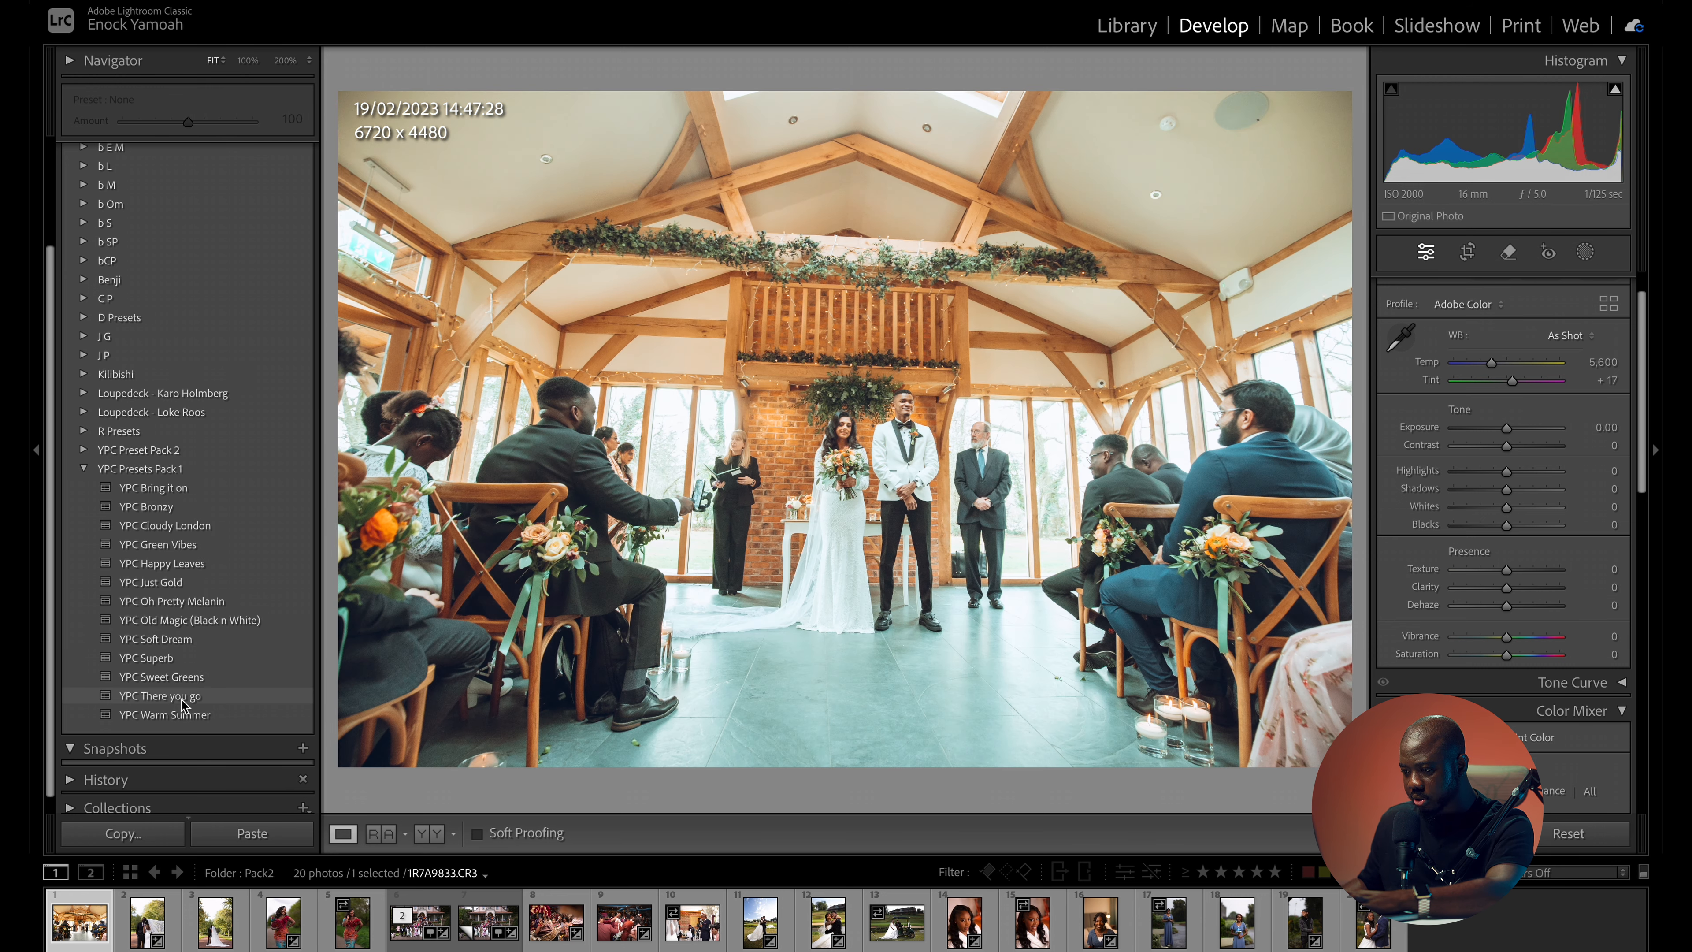
- Try the YPC There you go preset on the ceremony photo with exposure 0.00 and compare with the original
click(181, 697)
click(1509, 432)
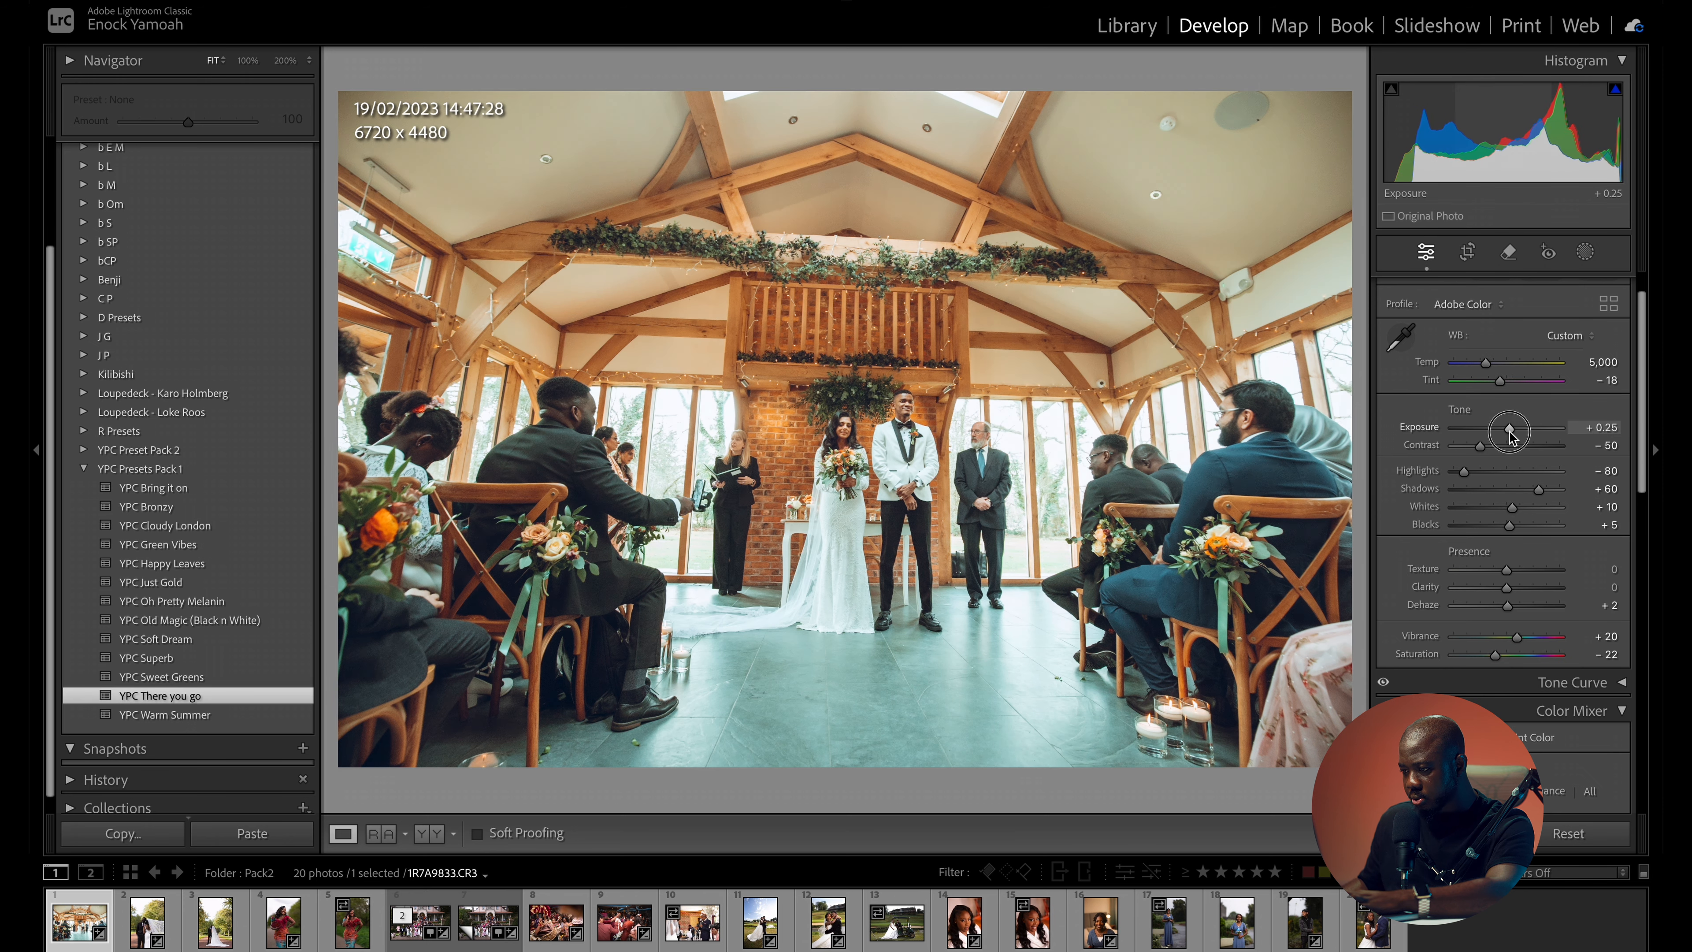
drag(1508, 433, 1507, 433)
key(backslash)
key(backslash)
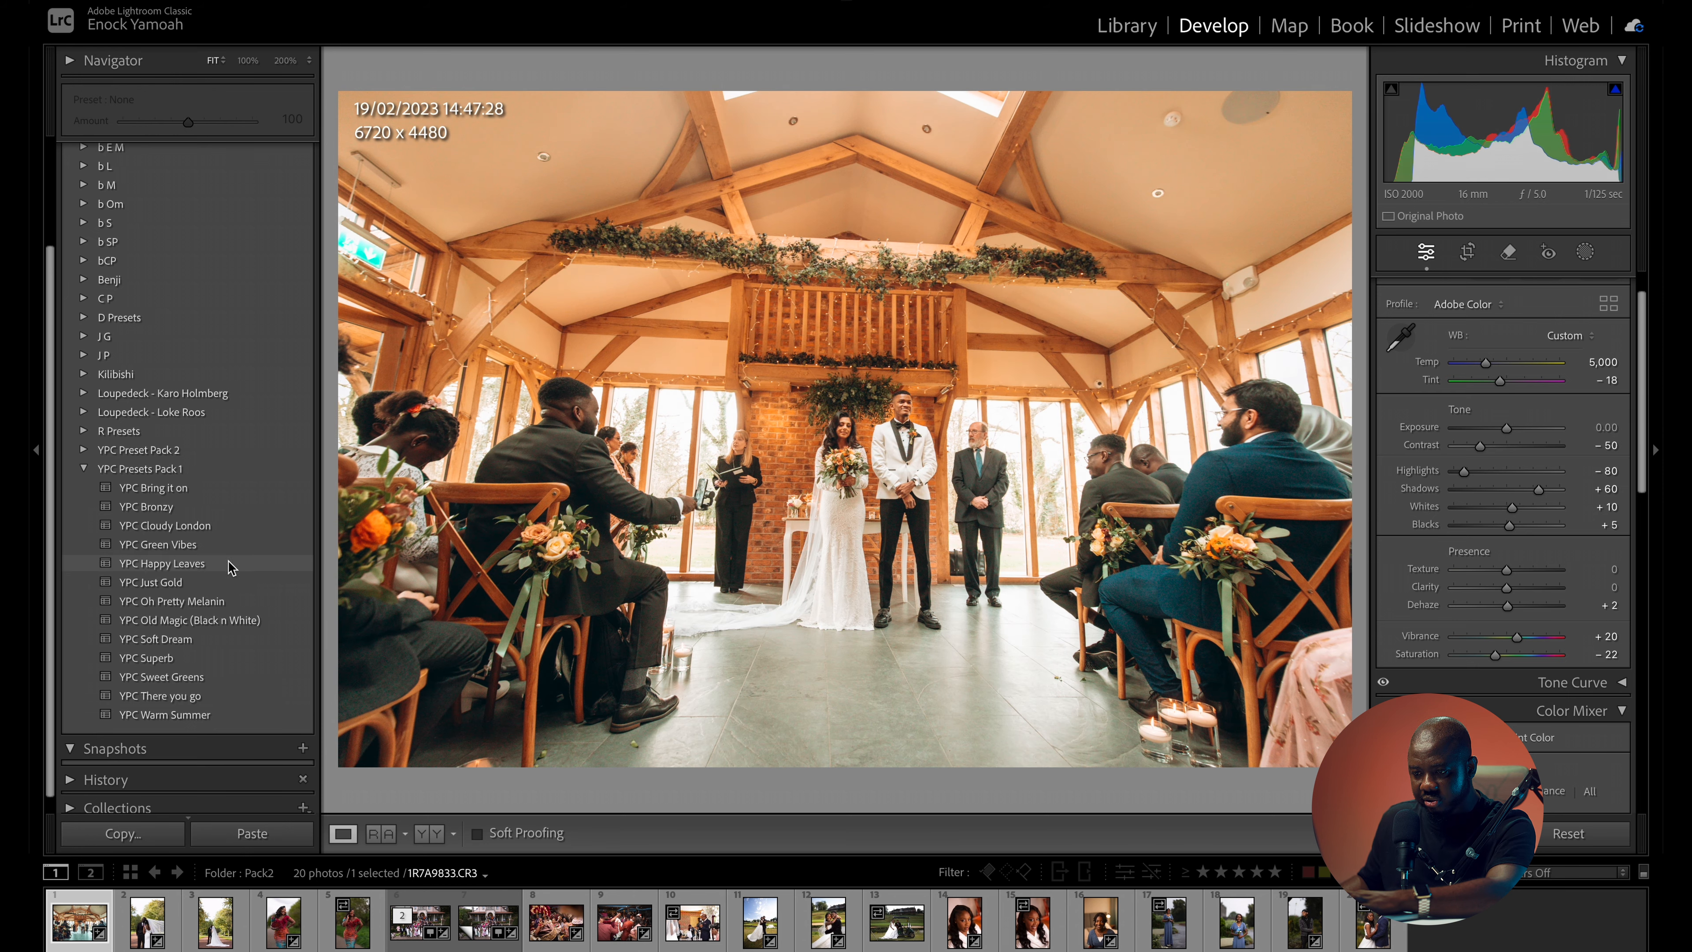
- Show the YPC Preset Pack 2 presets instead of Pack 1 and reset the ceremony photo's develop settings
click(85, 470)
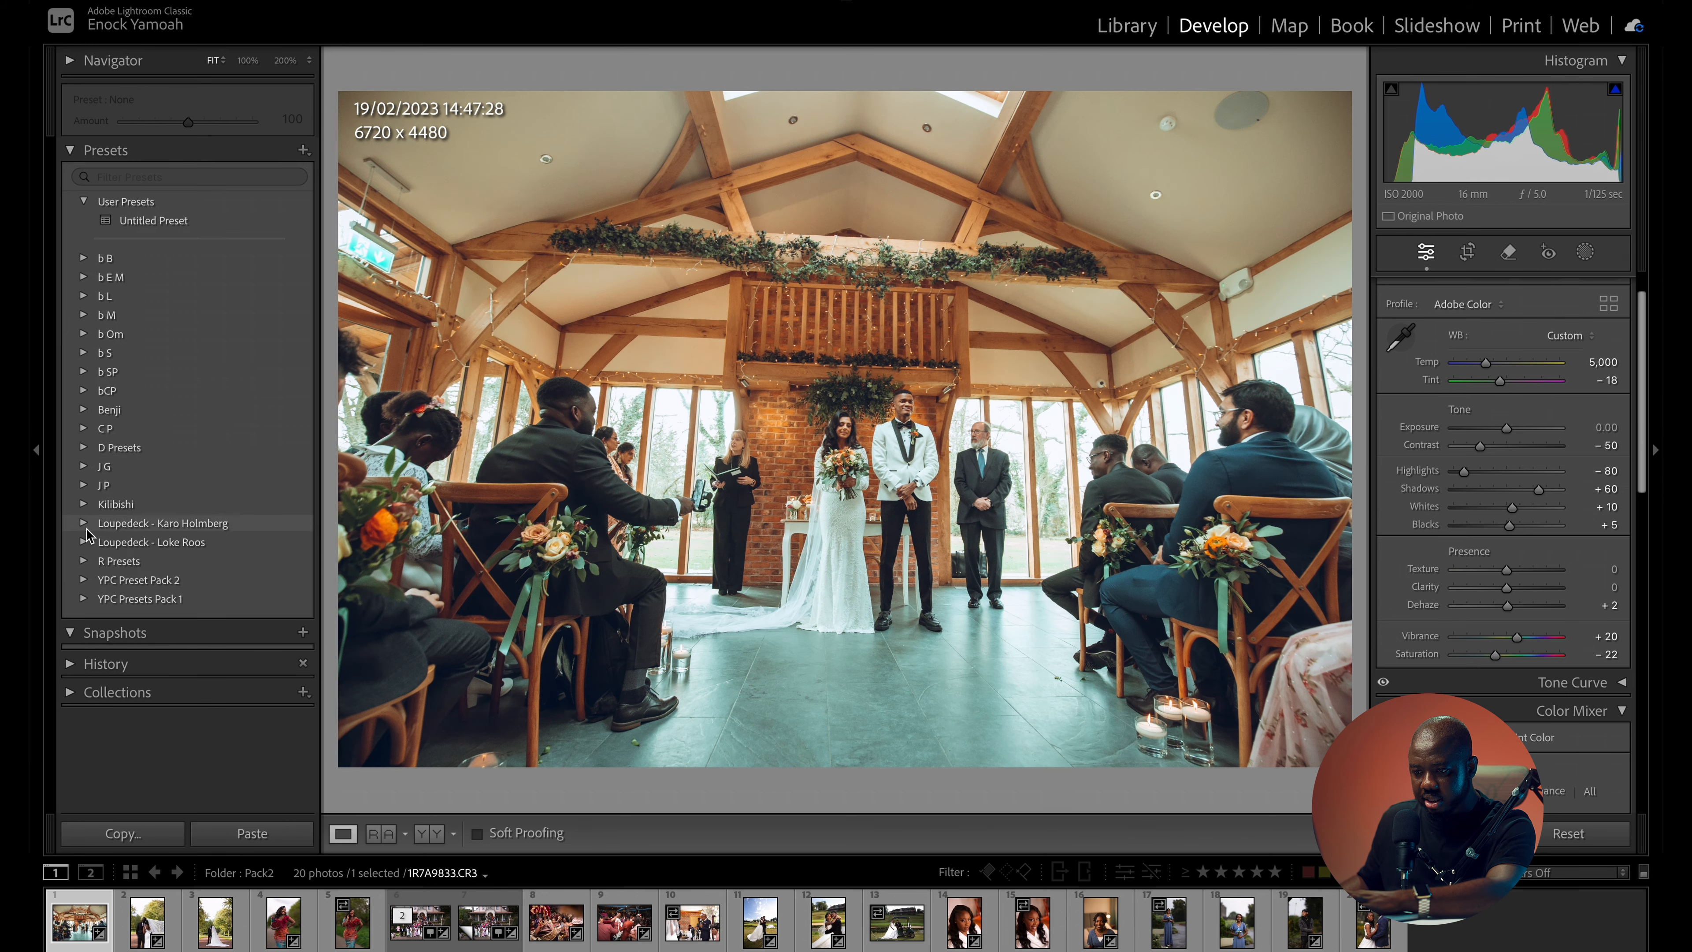
click(87, 581)
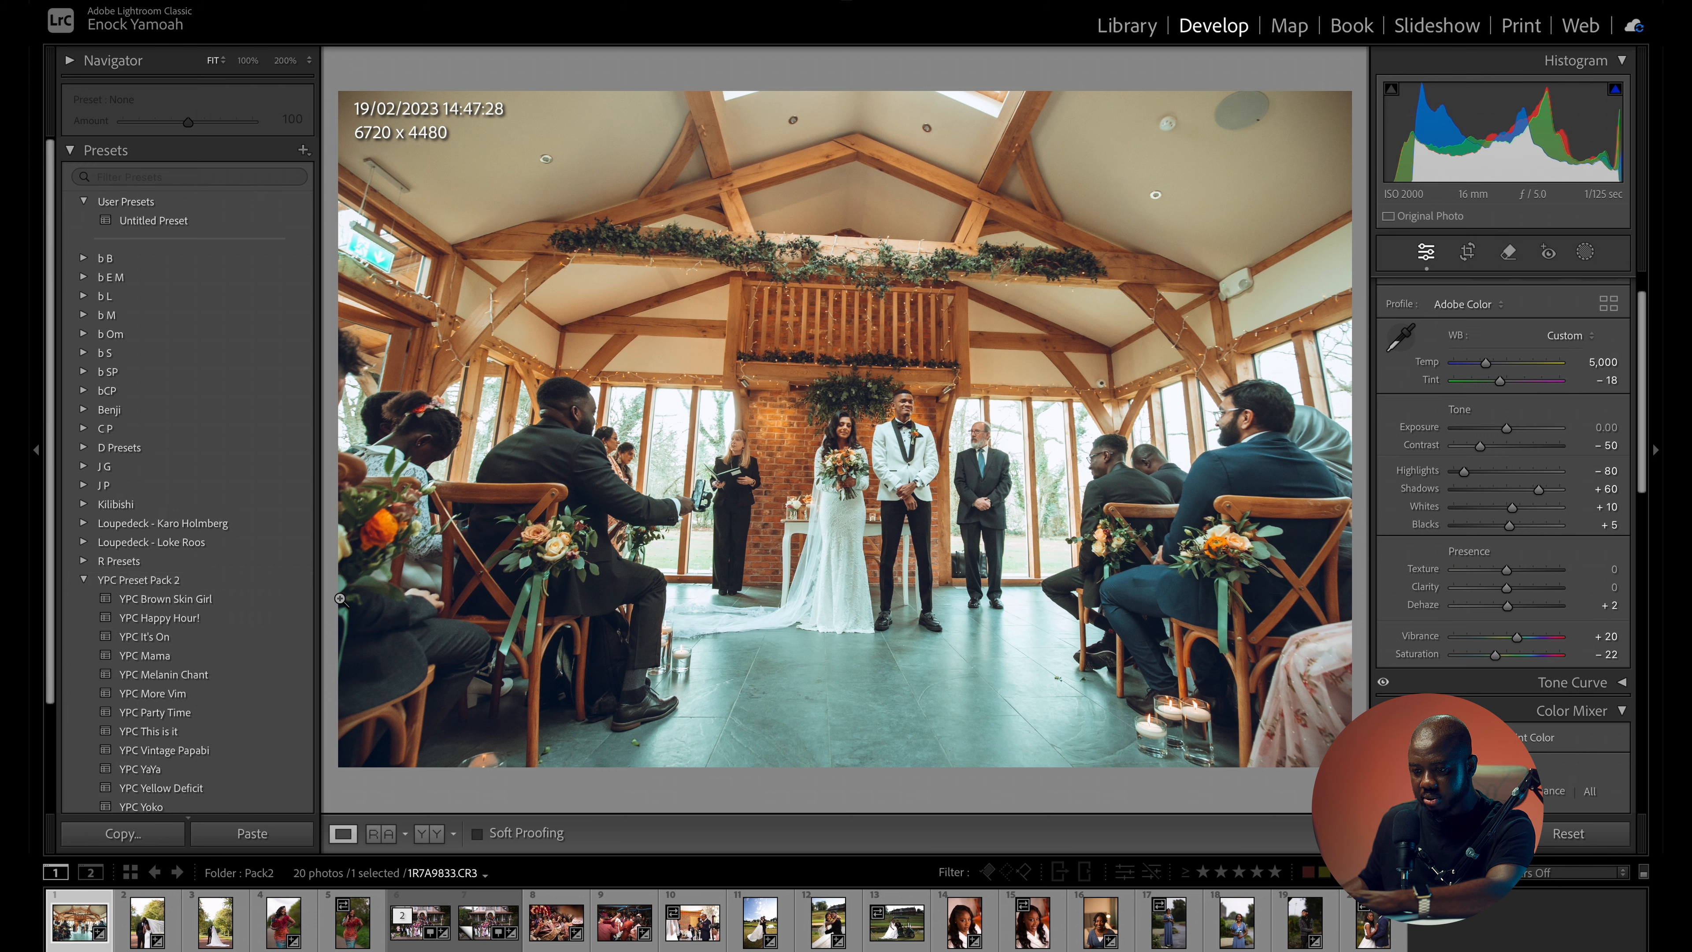
scroll(126, 630, down, 4)
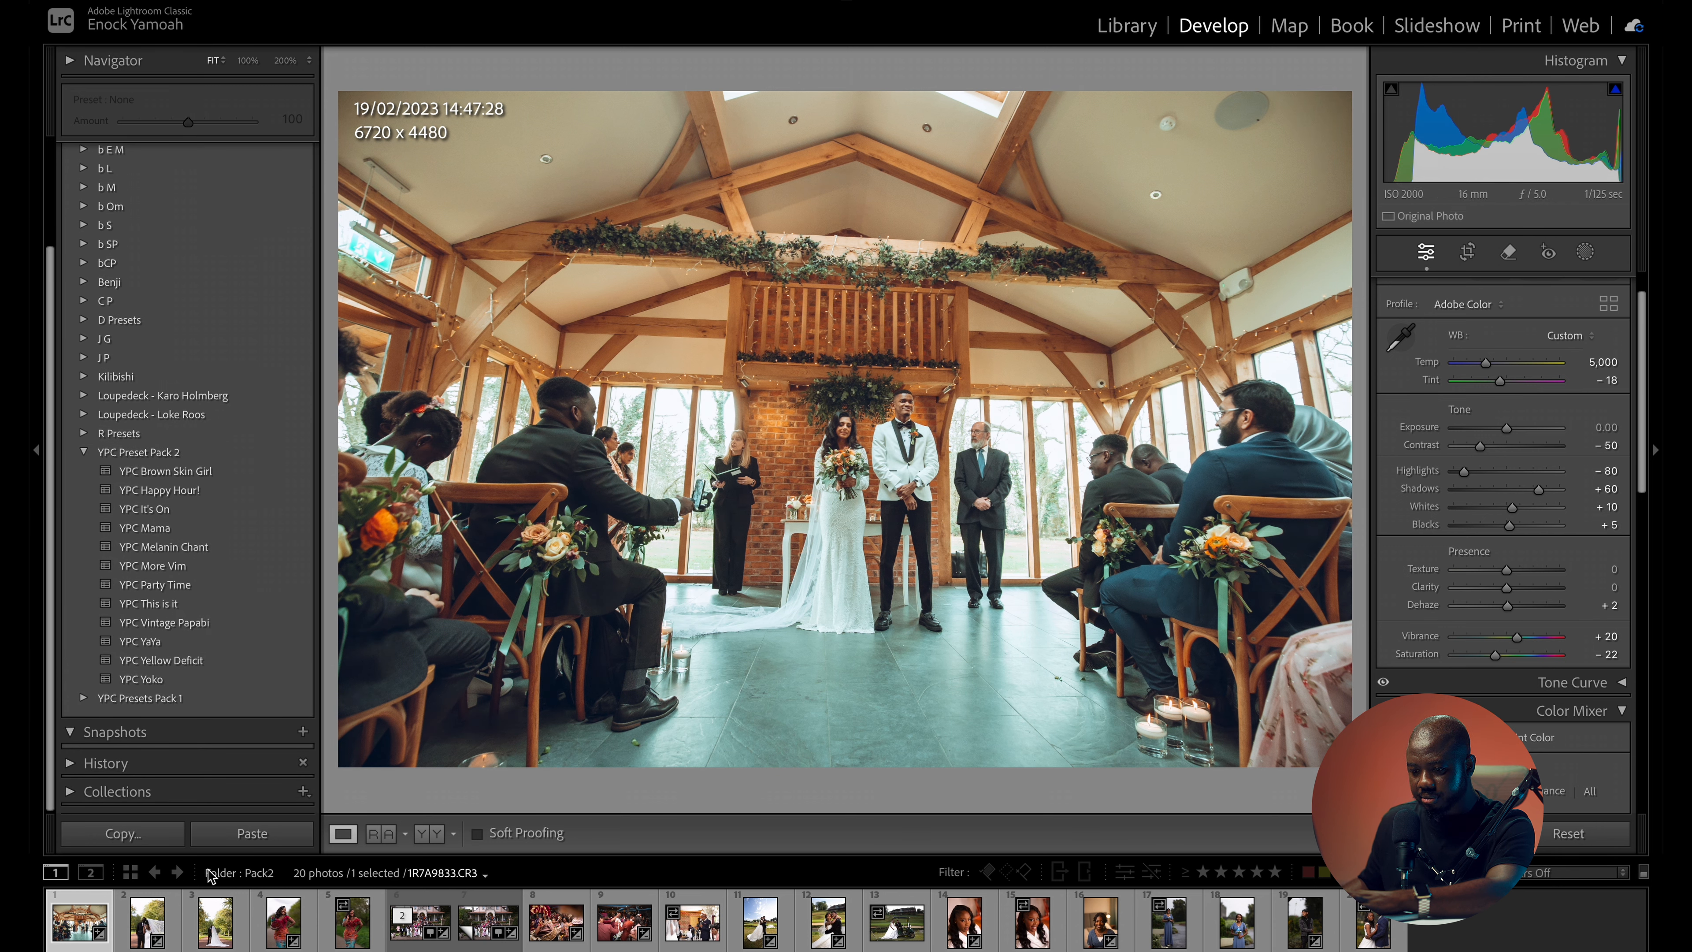
right_click(64, 918)
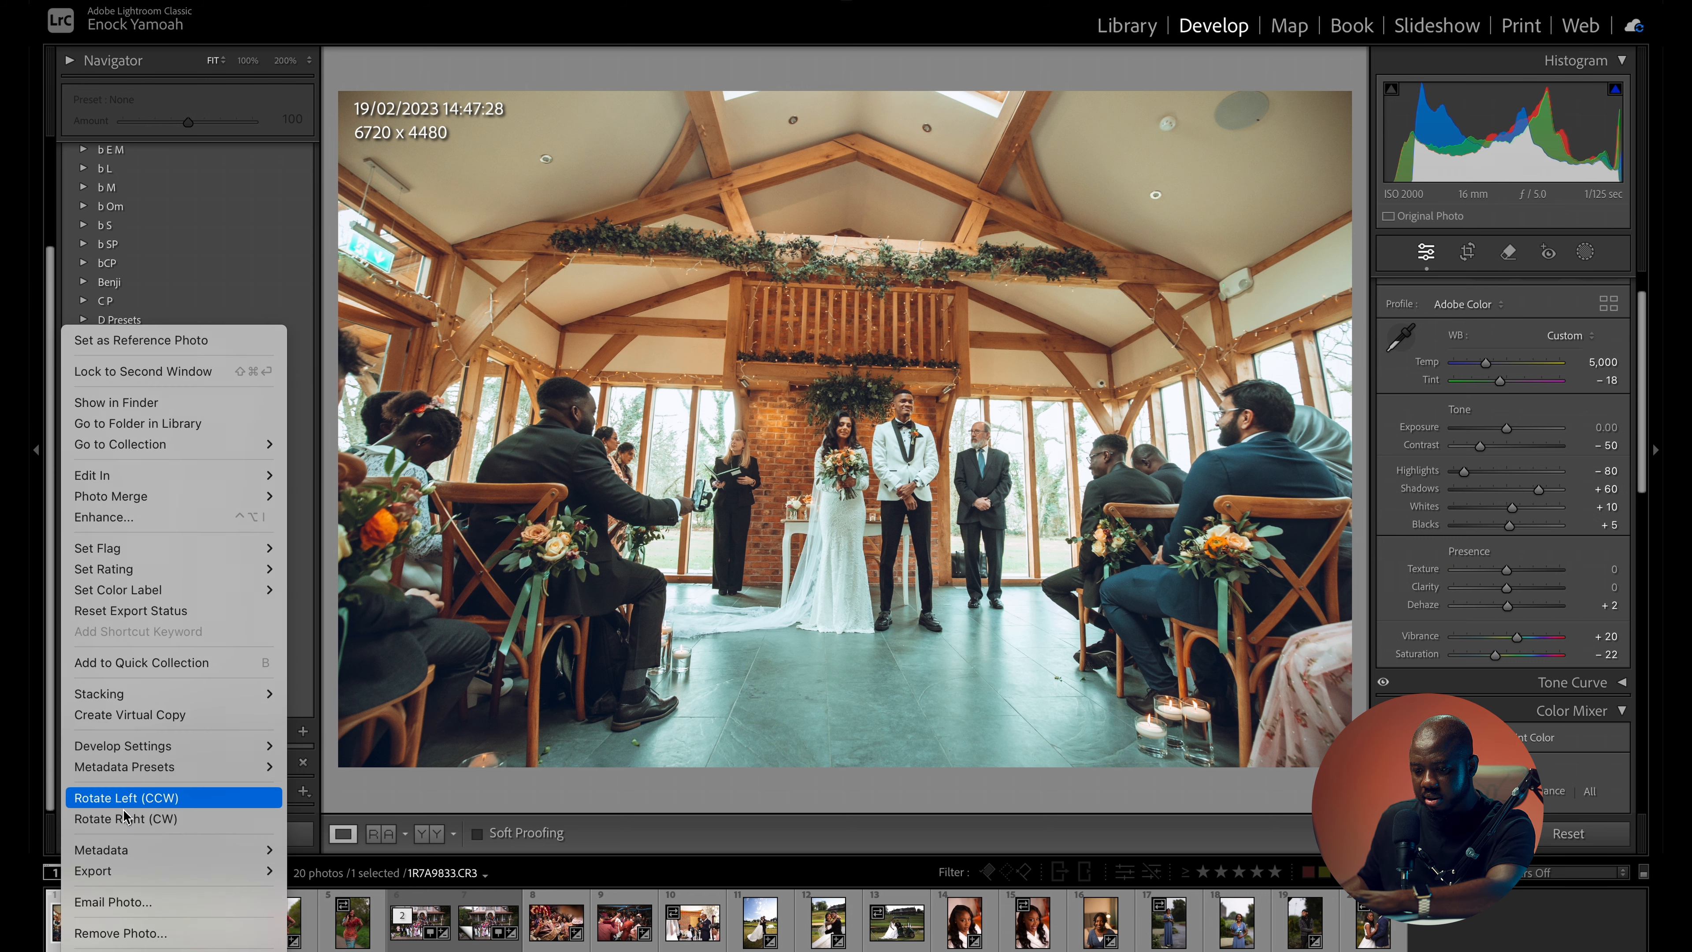
mouse_move(200, 744)
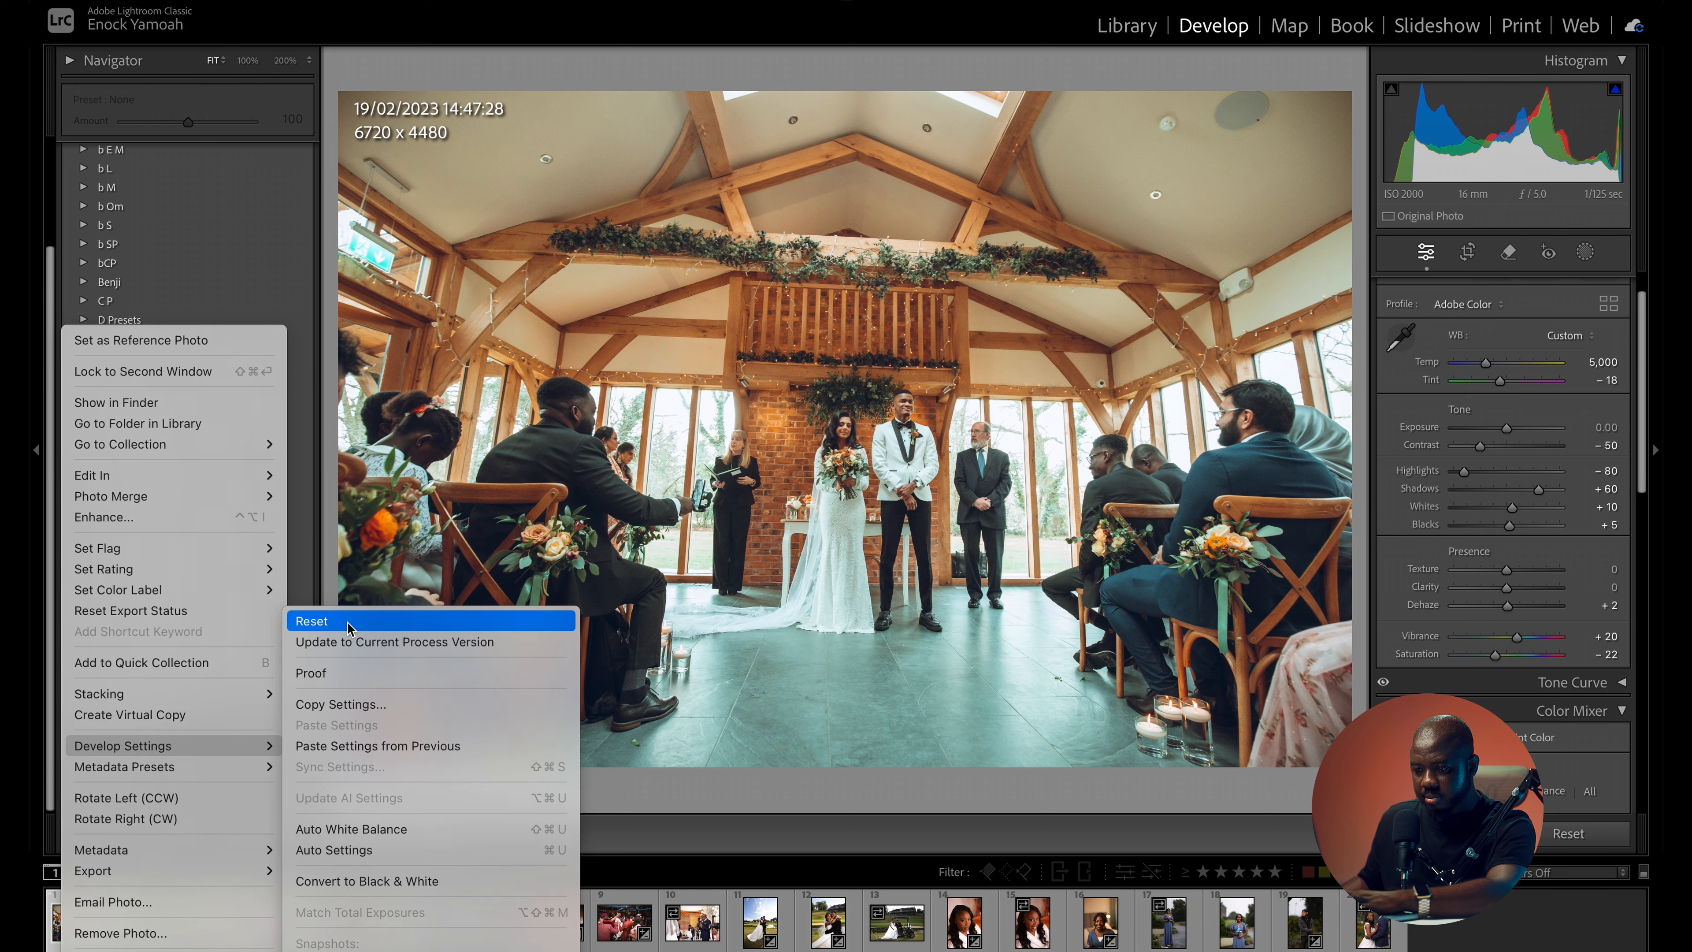
click(333, 620)
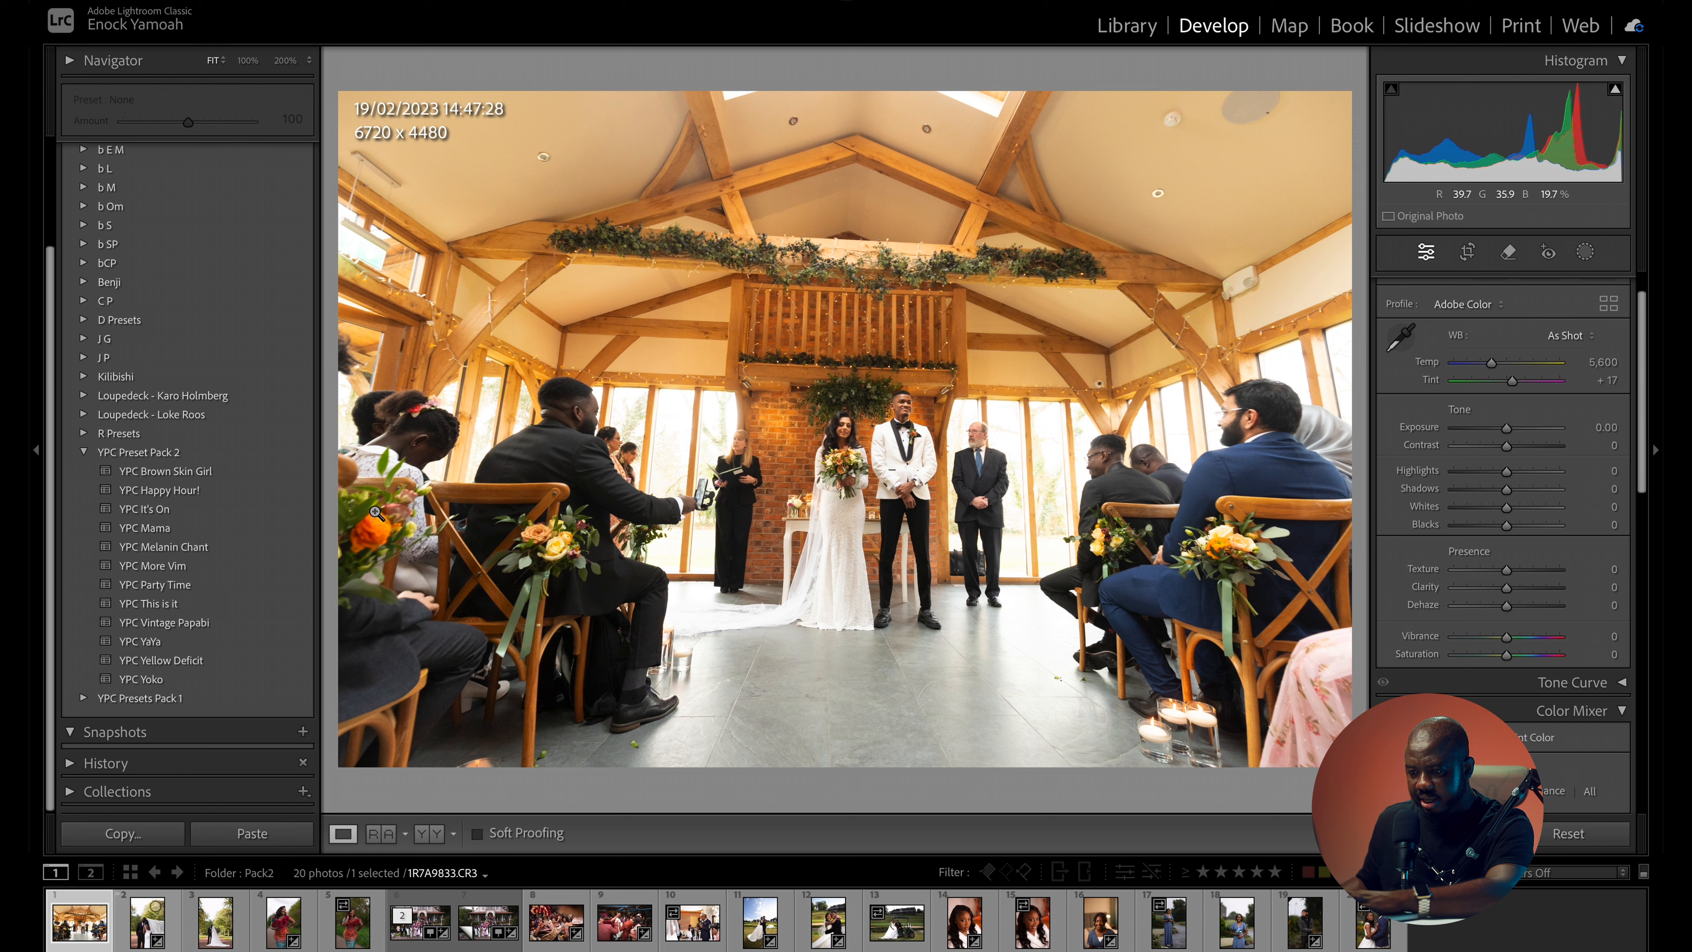
- Try the YPC Party Time preset on the ceremony photo and compare it with the original
click(189, 585)
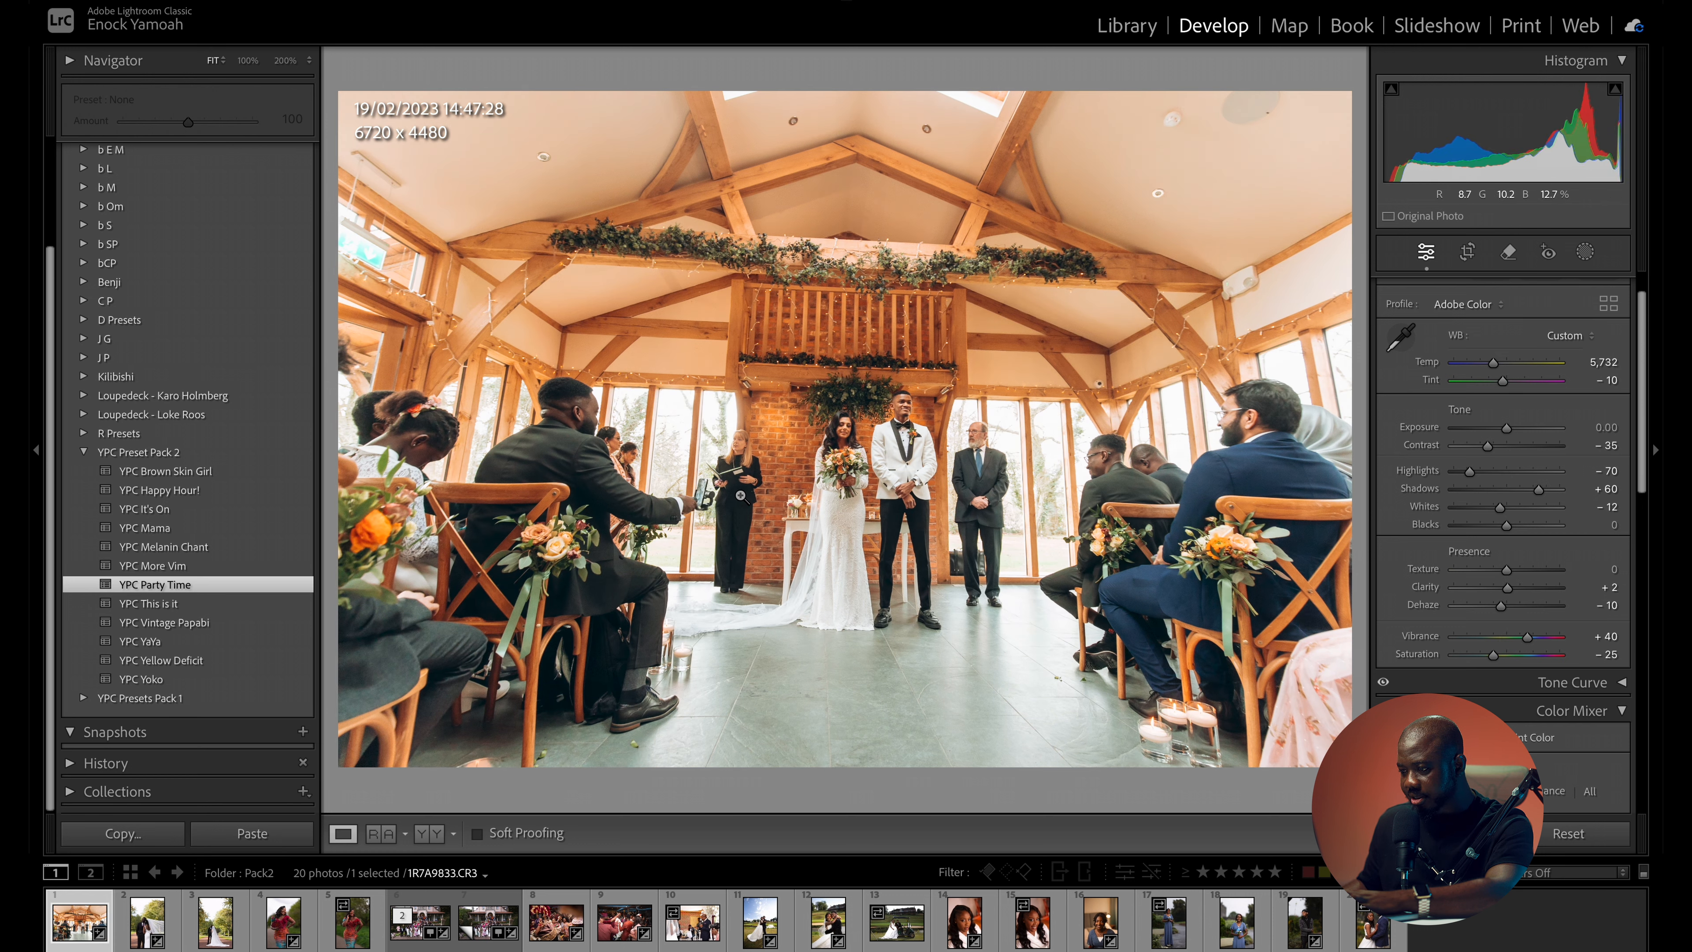
key(backslash)
key(backslash)
key(backslash)
key(backslash)
key(backslash)
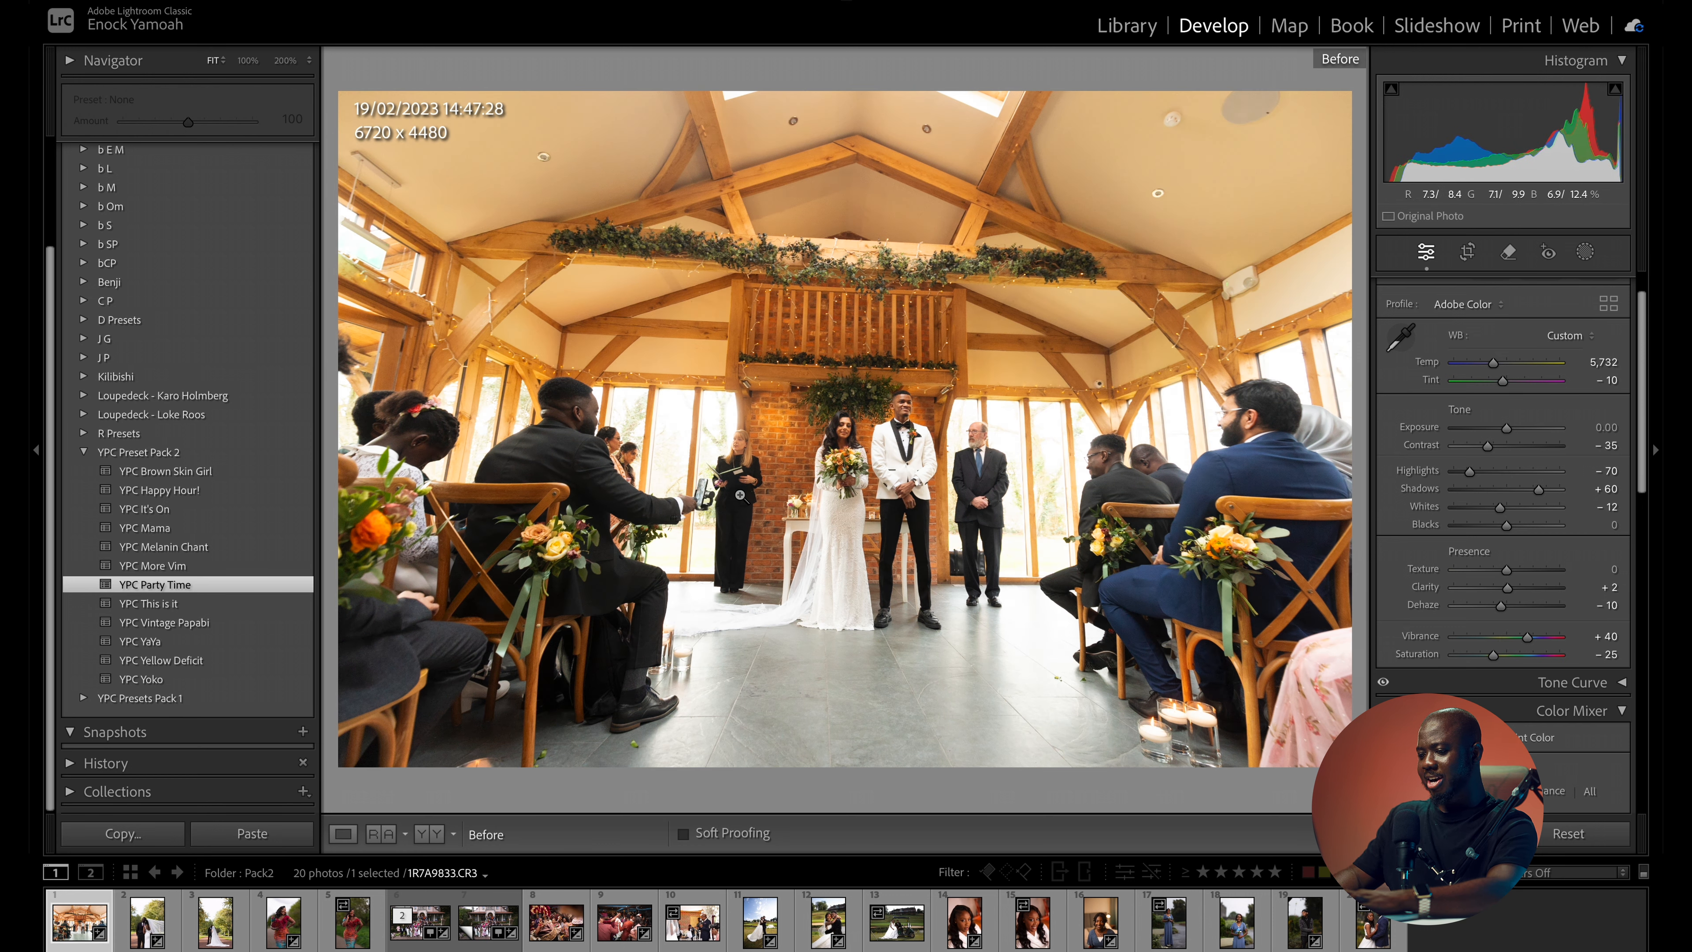
key(backslash)
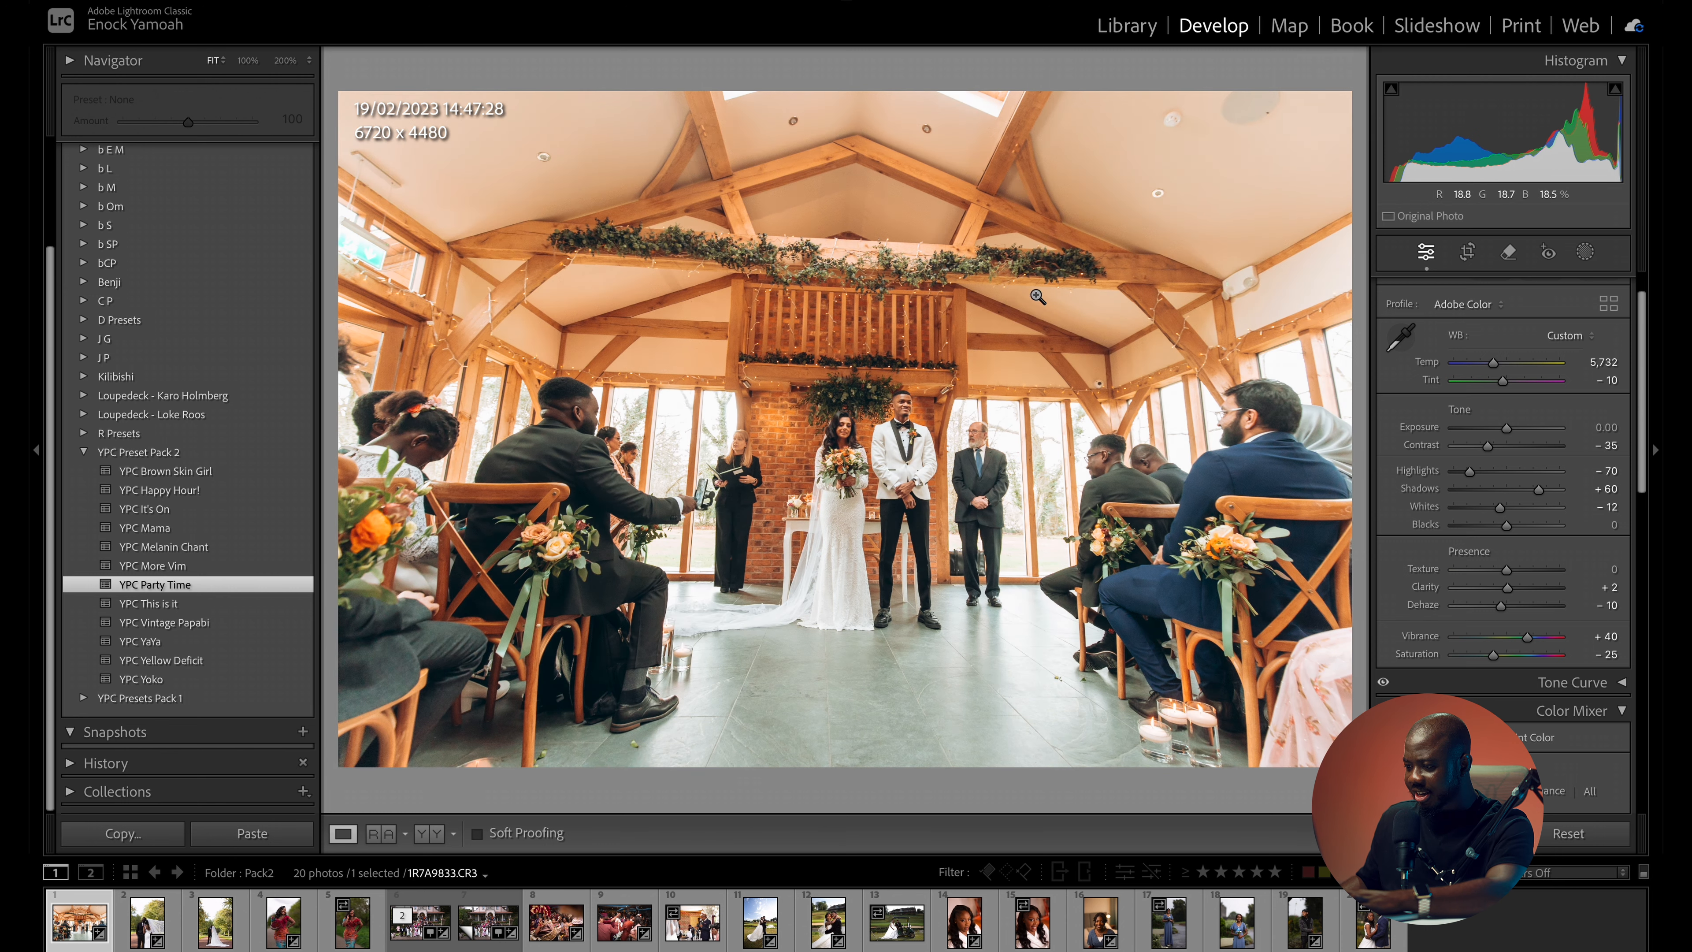
- Apply the YPC This is it preset to the ceremony photo with exposure -0.35 and vibrance +33, and view it full screen
scroll(245, 624, up, 1)
scroll(236, 624, up, 1)
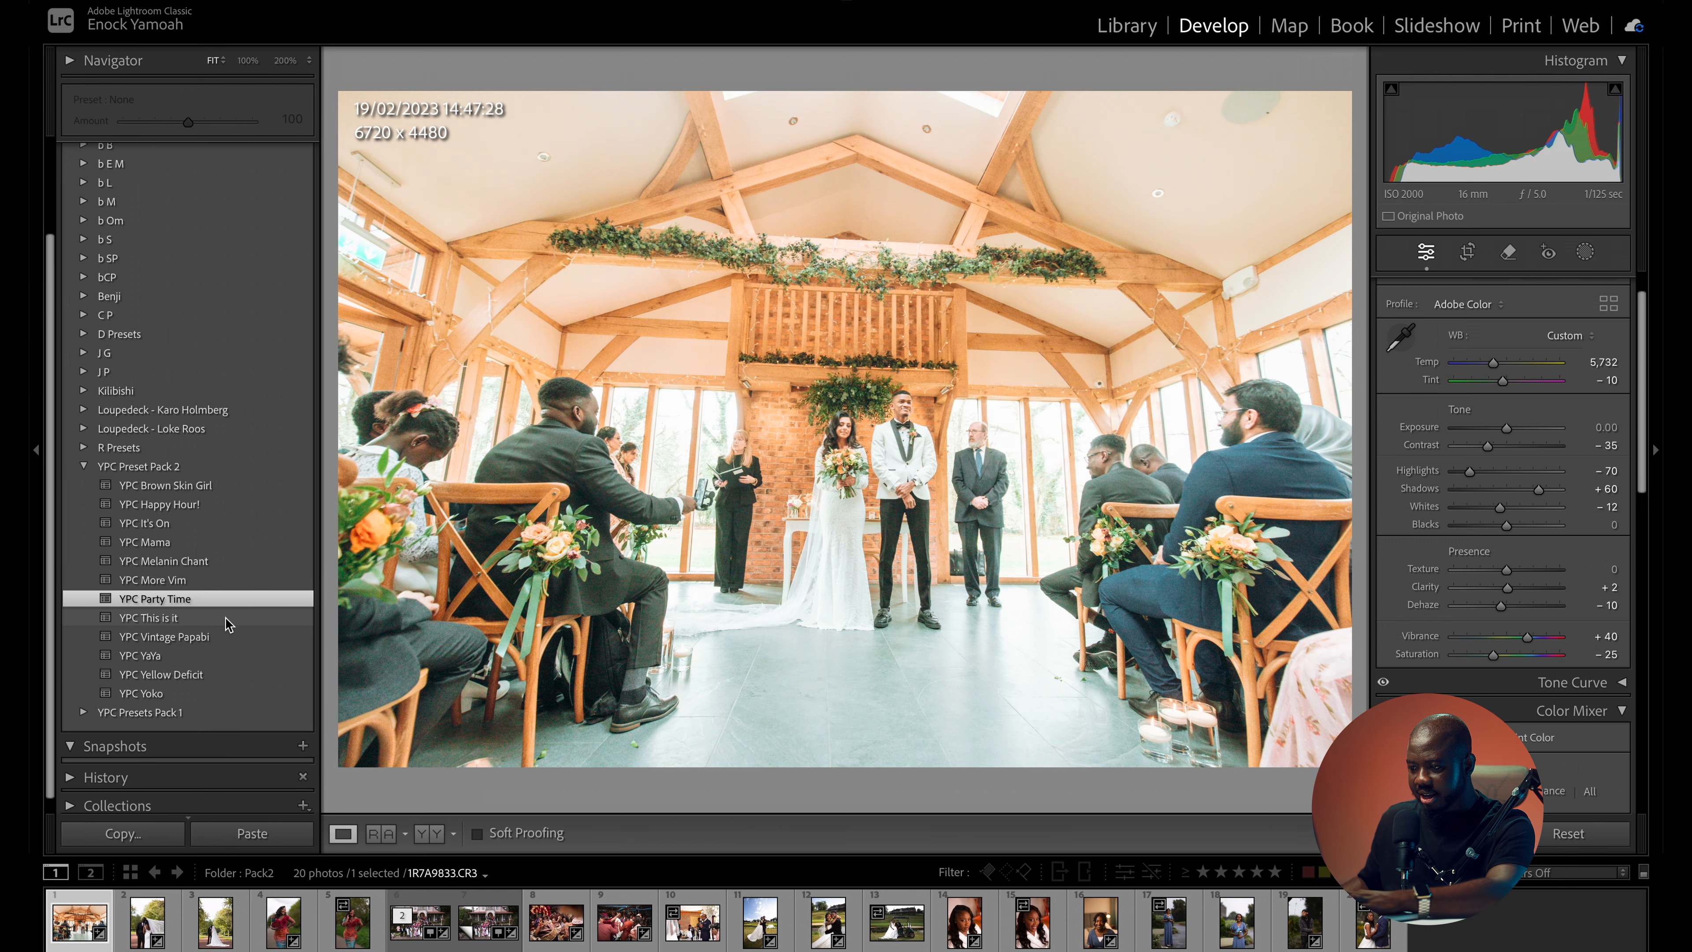
click(227, 620)
drag(1514, 431, 1504, 442)
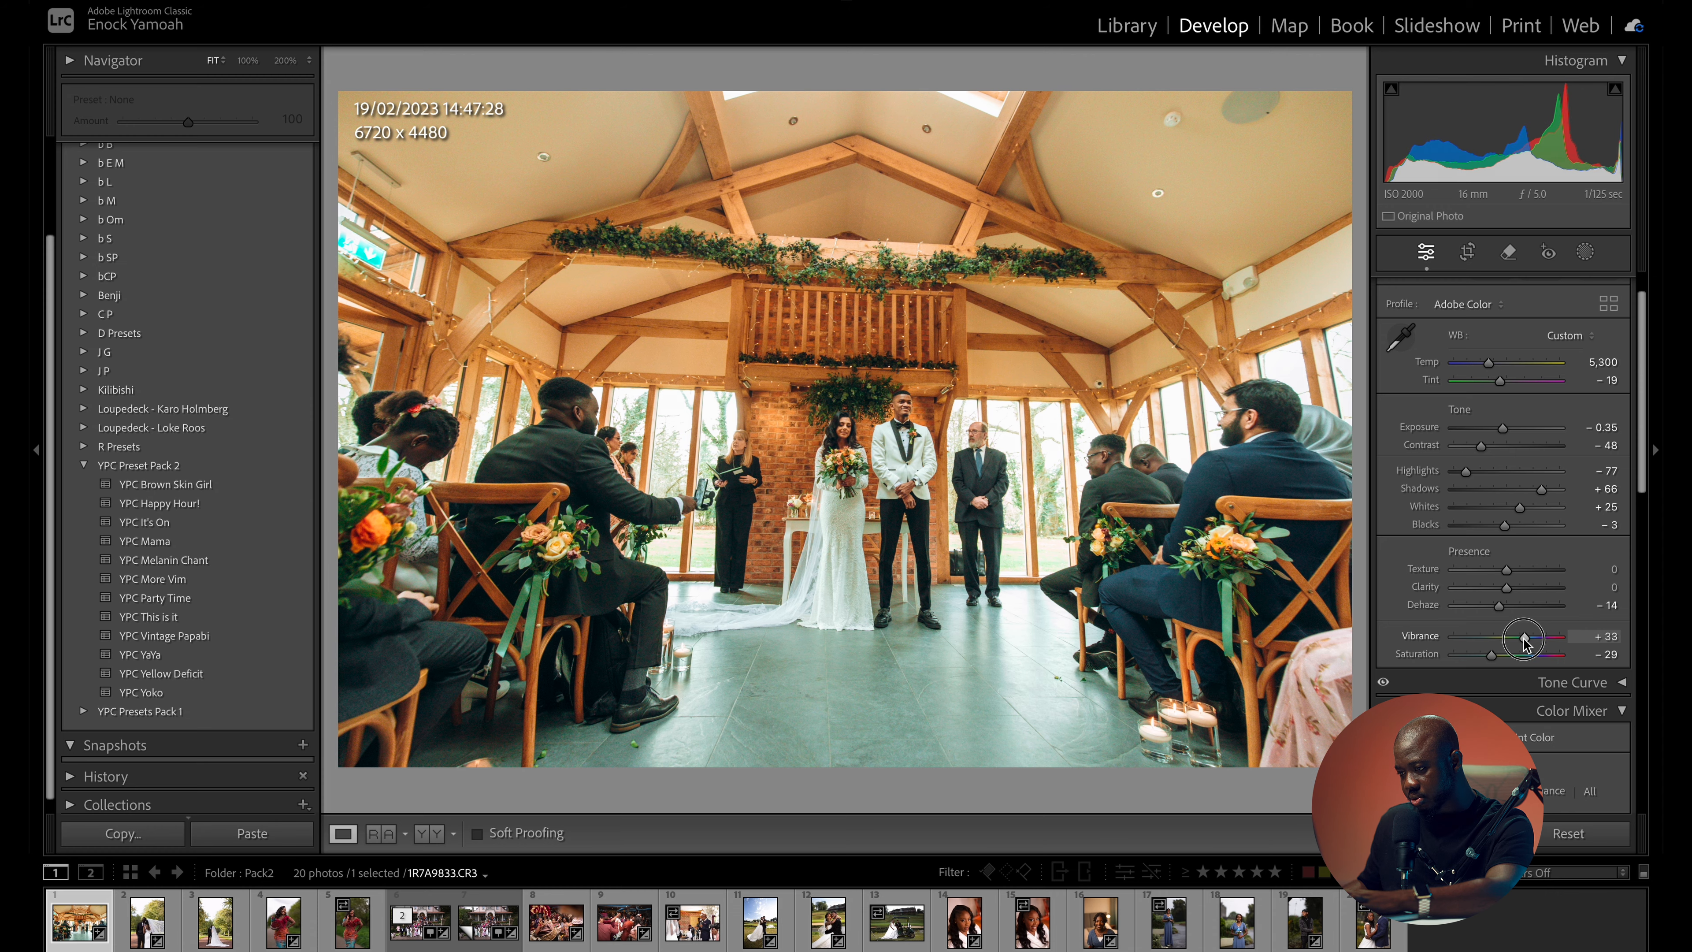
key(f)
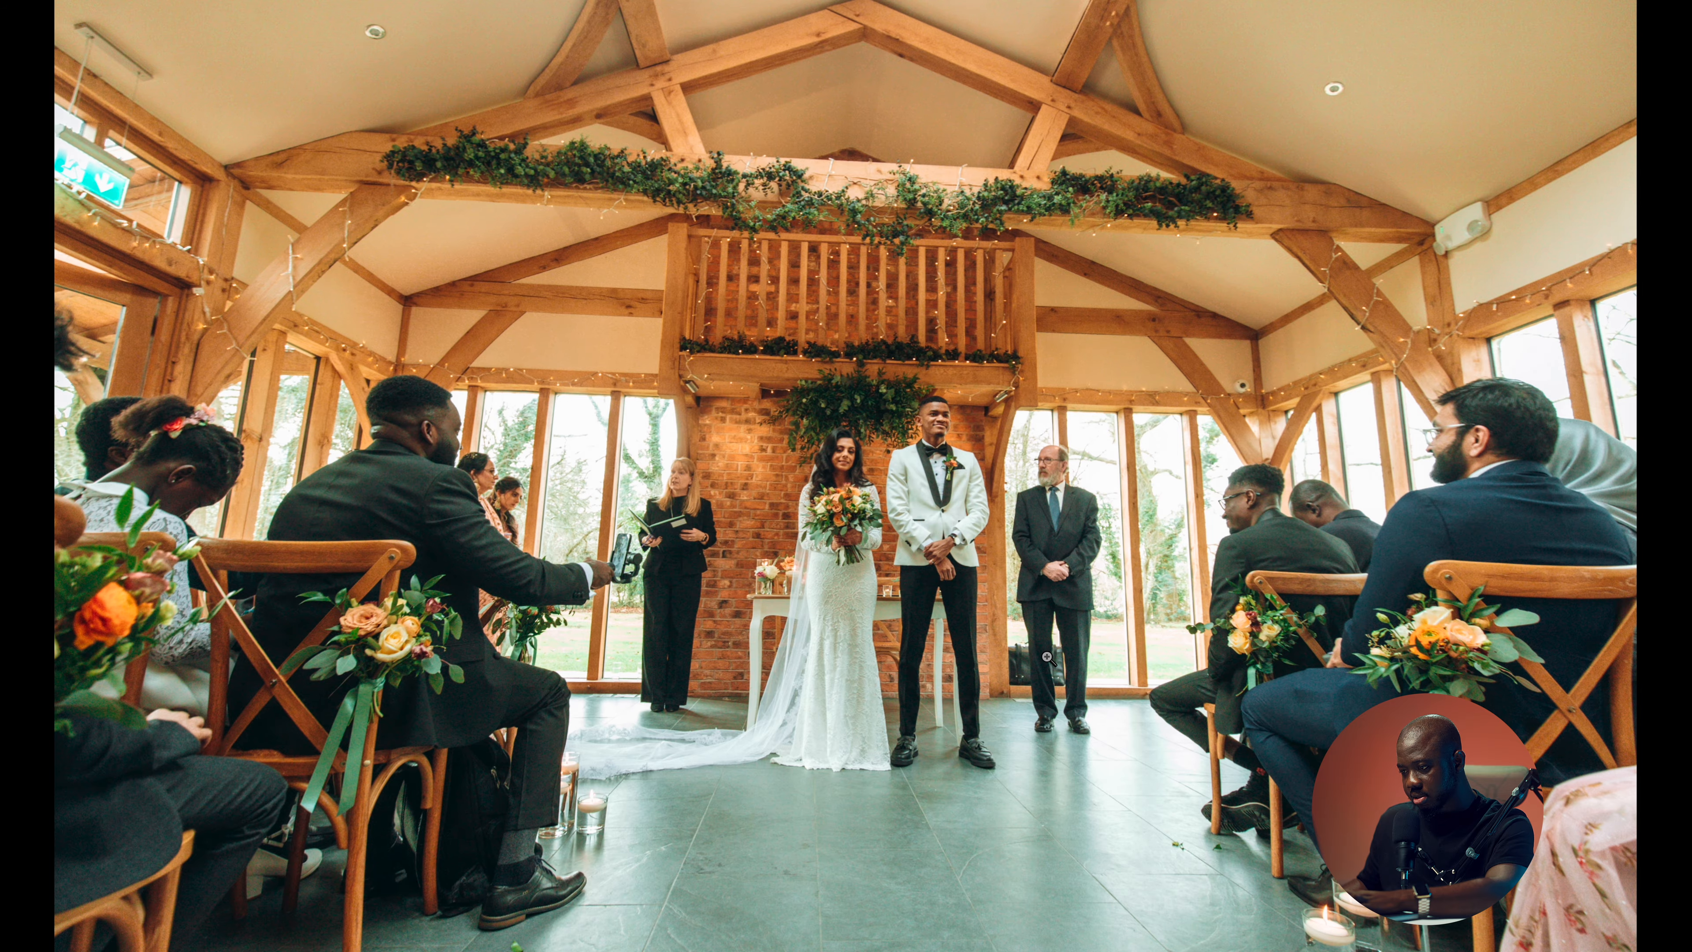
- Crop the ceremony photo slightly to 6608 x 4405 and set its temperature to 5,123 and tint to -8
key(r)
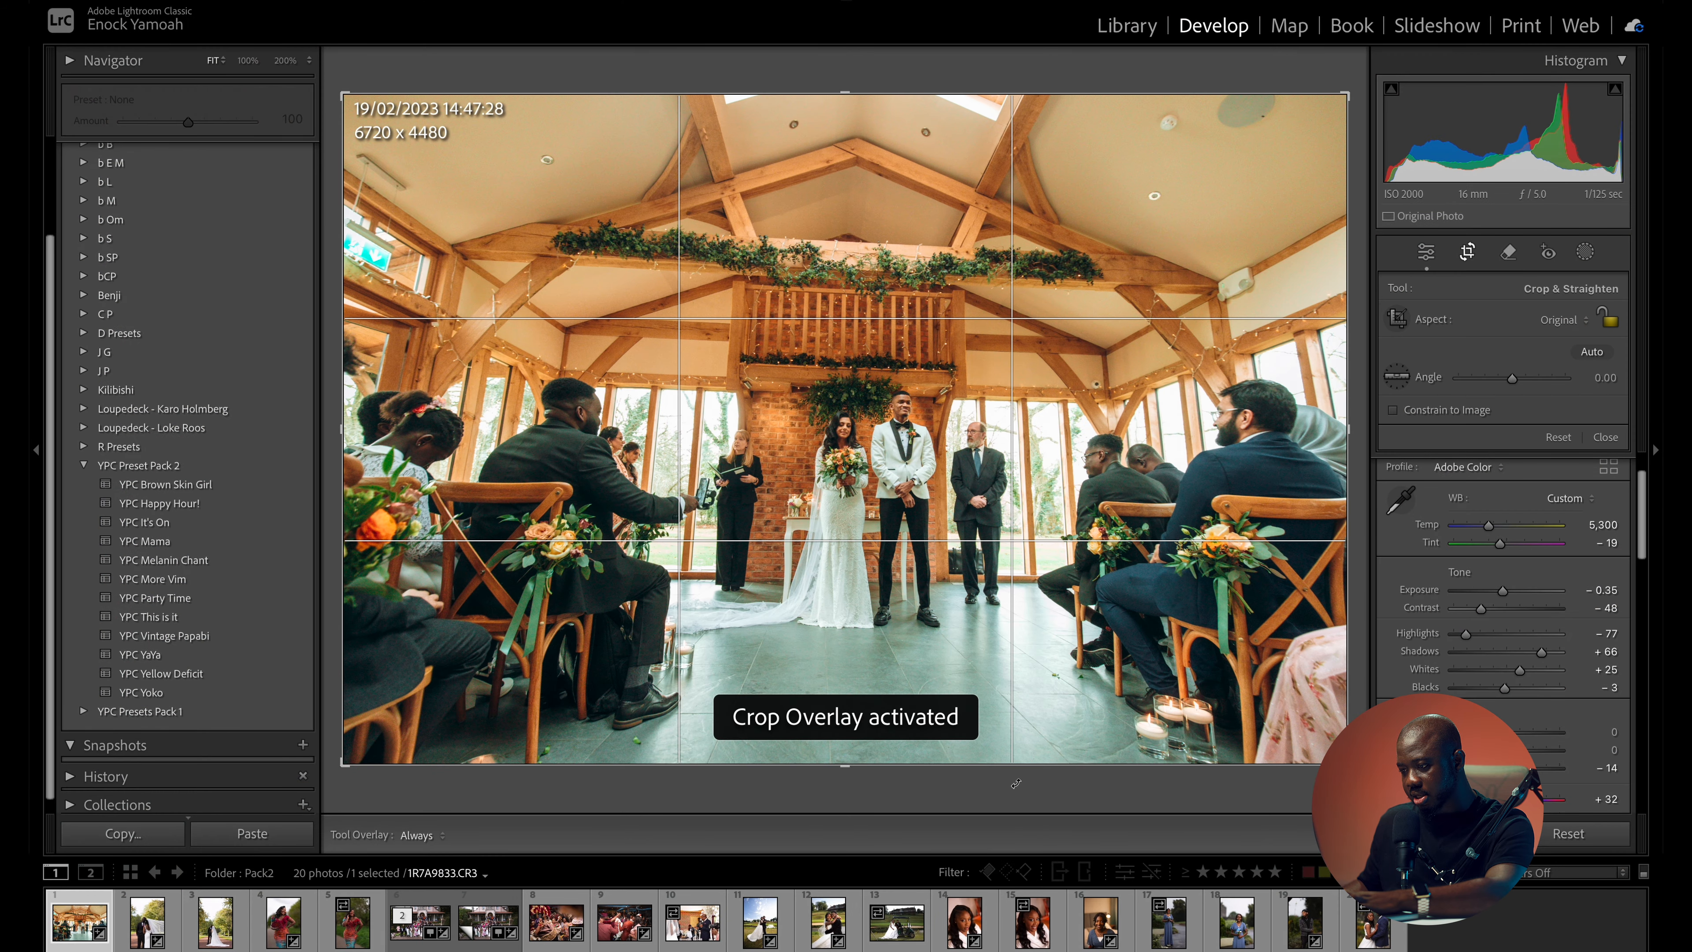
key(d)
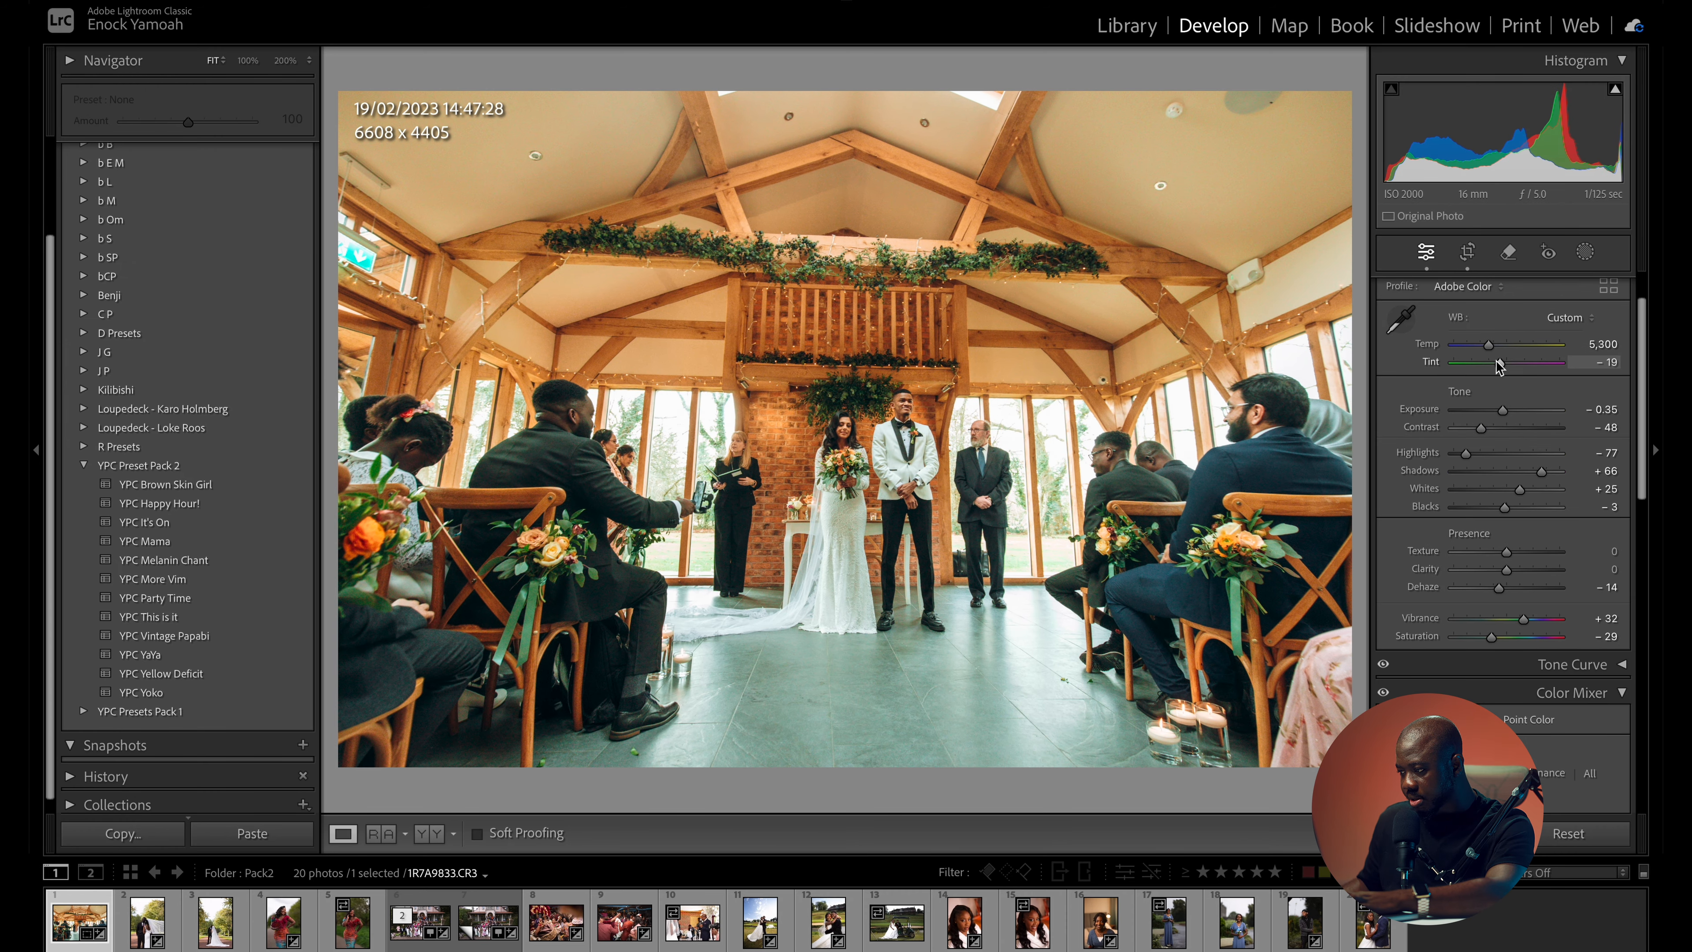
drag(1499, 360, 1500, 360)
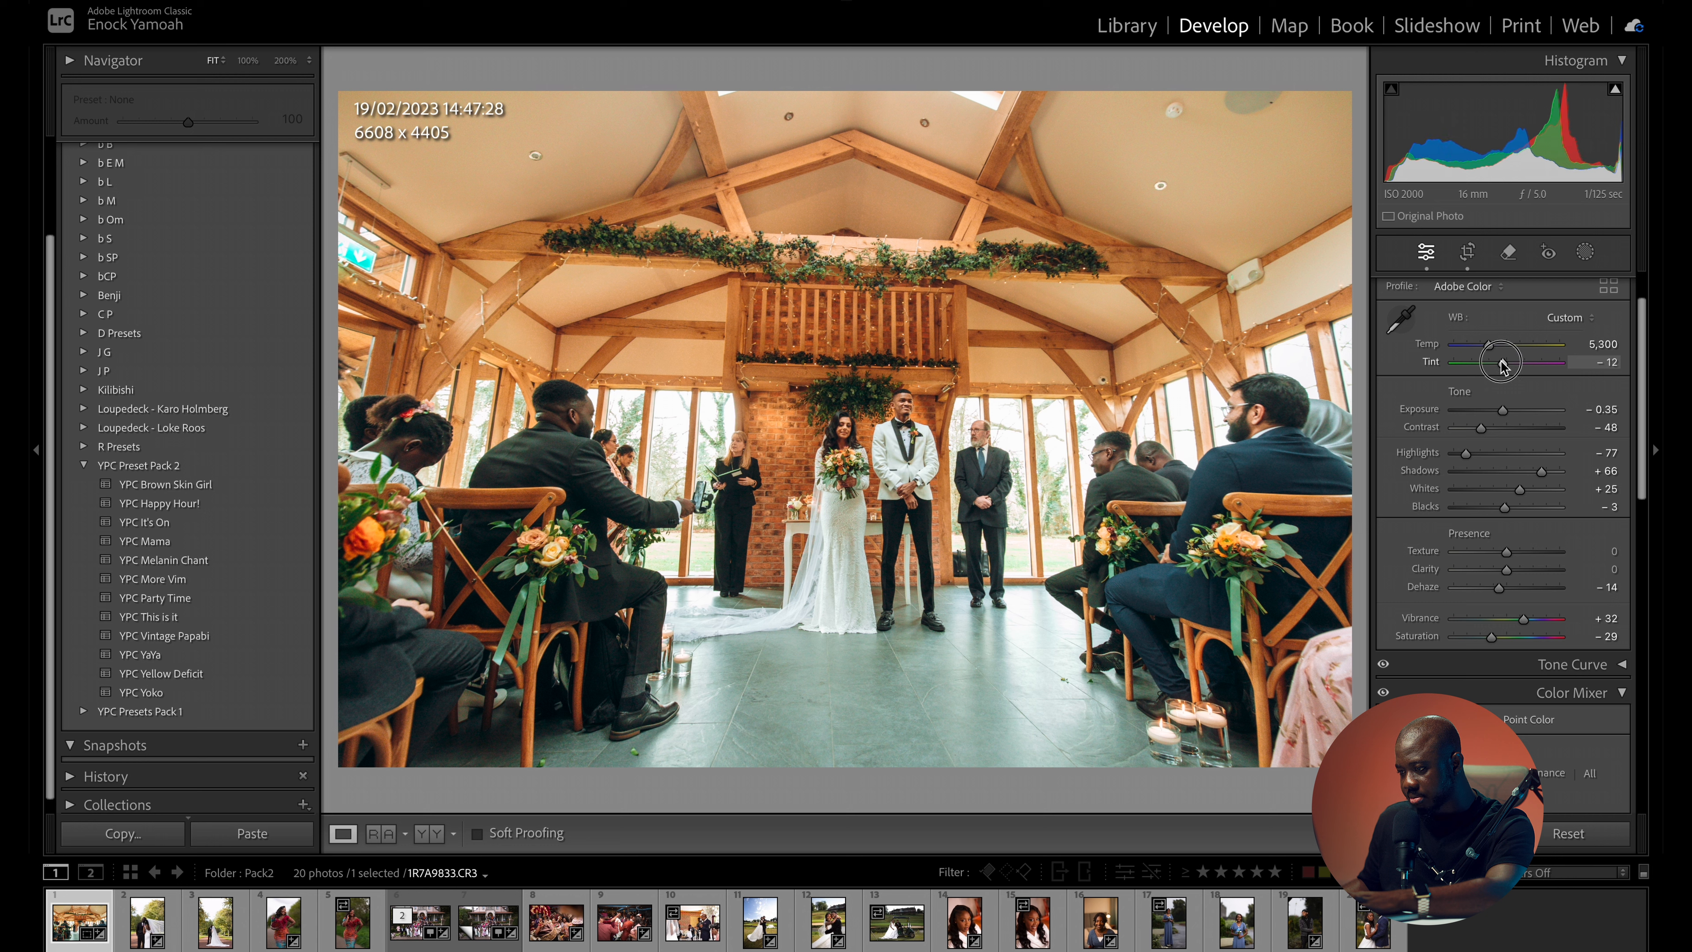
drag(1502, 363, 1505, 365)
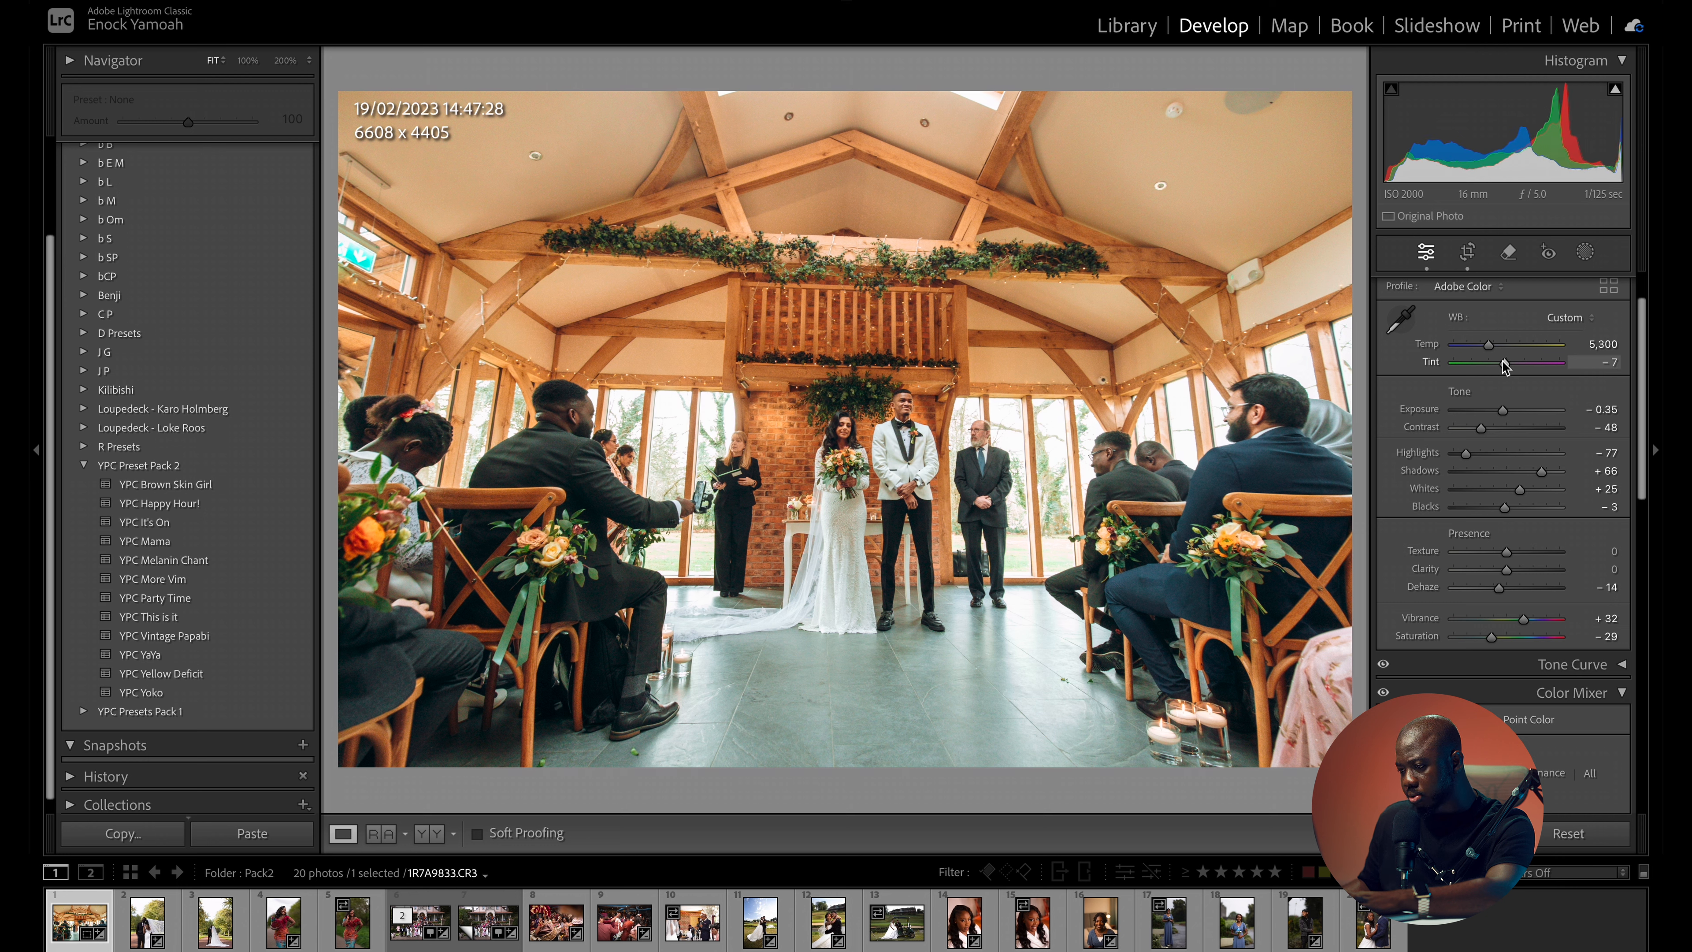
drag(1504, 365, 1489, 349)
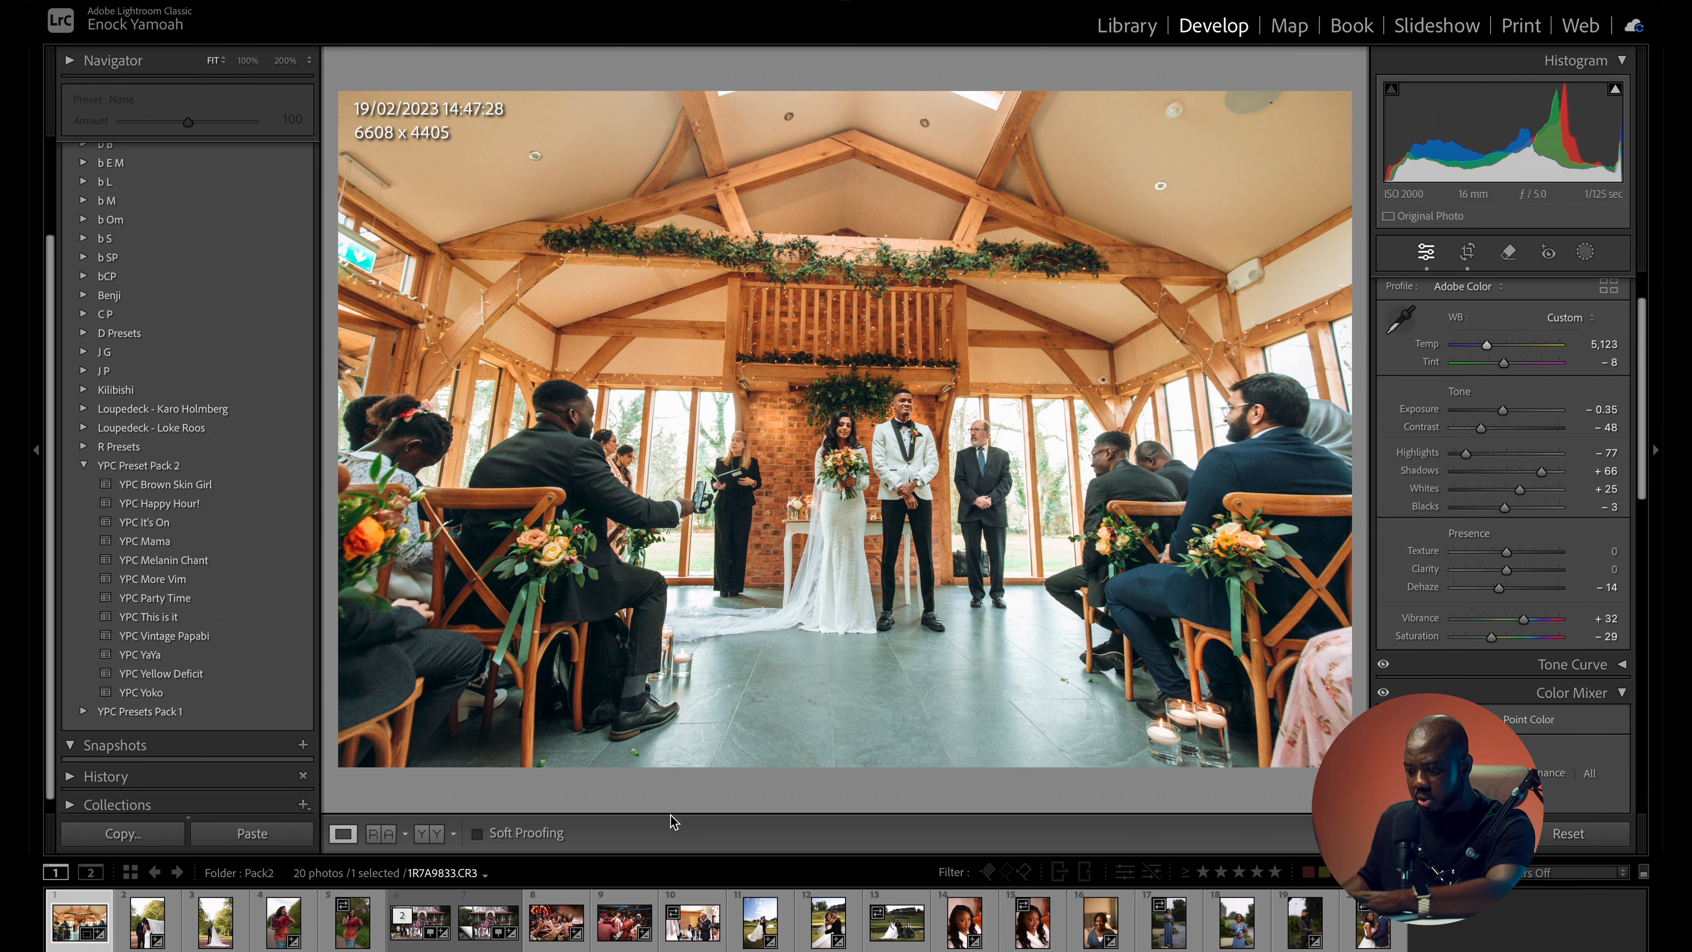
- Try the YPC Brown Skin Girl preset on the white-robe portrait 0C7A8727.CR3 and compare it with the original
click(961, 924)
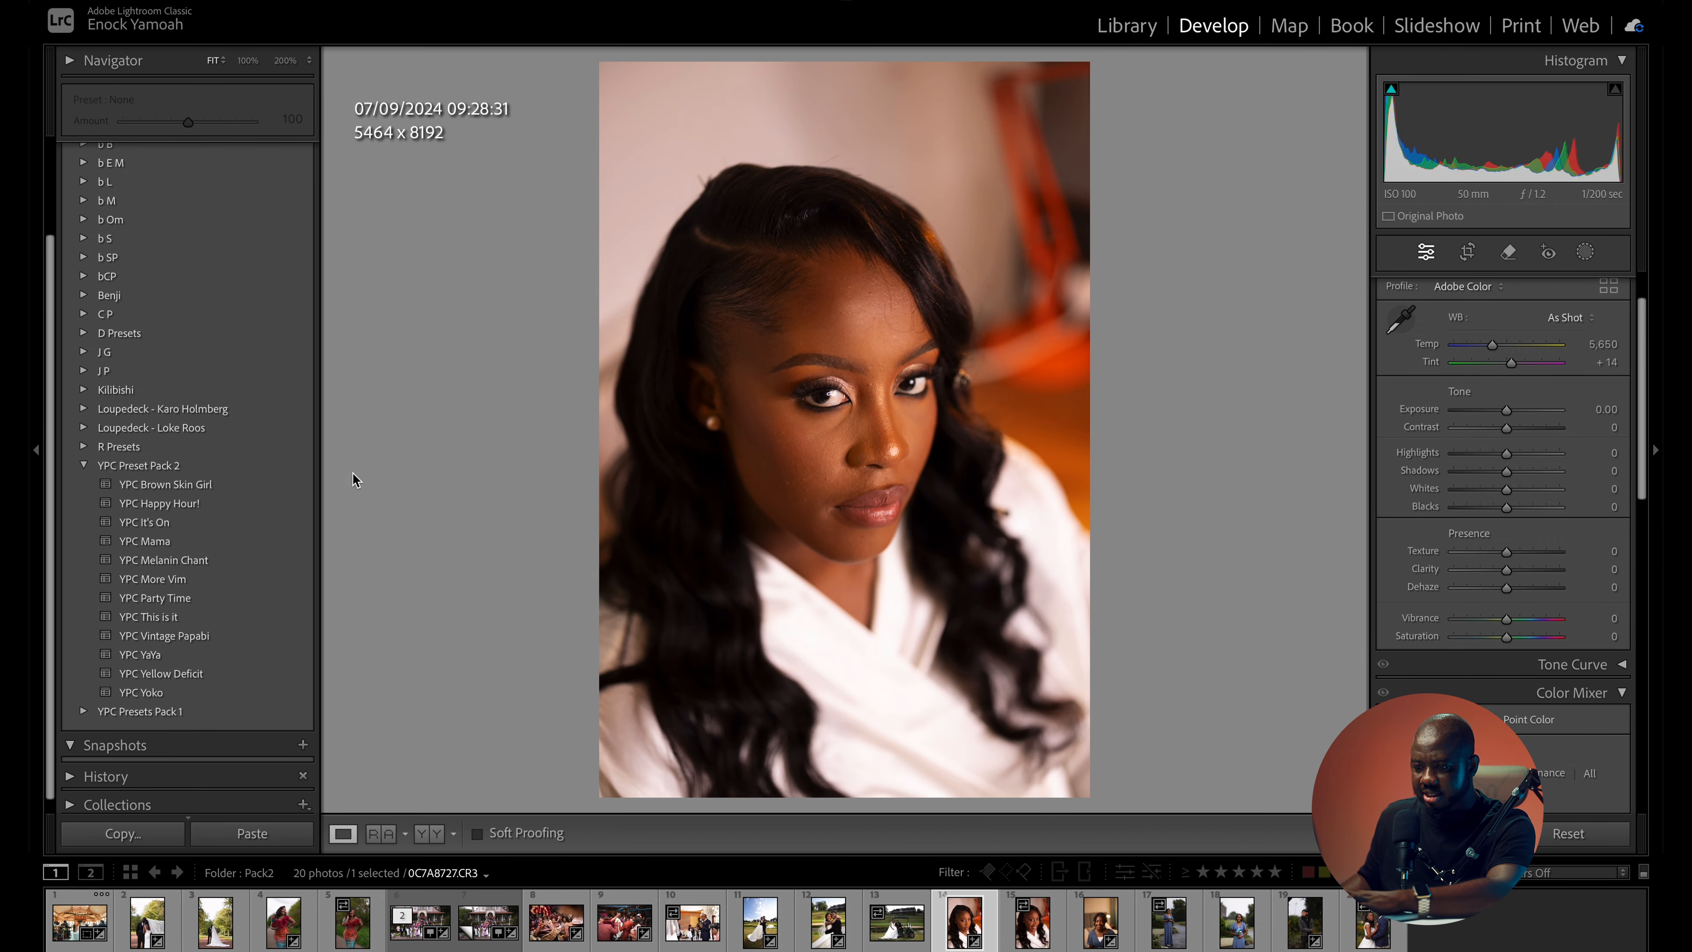
click(223, 484)
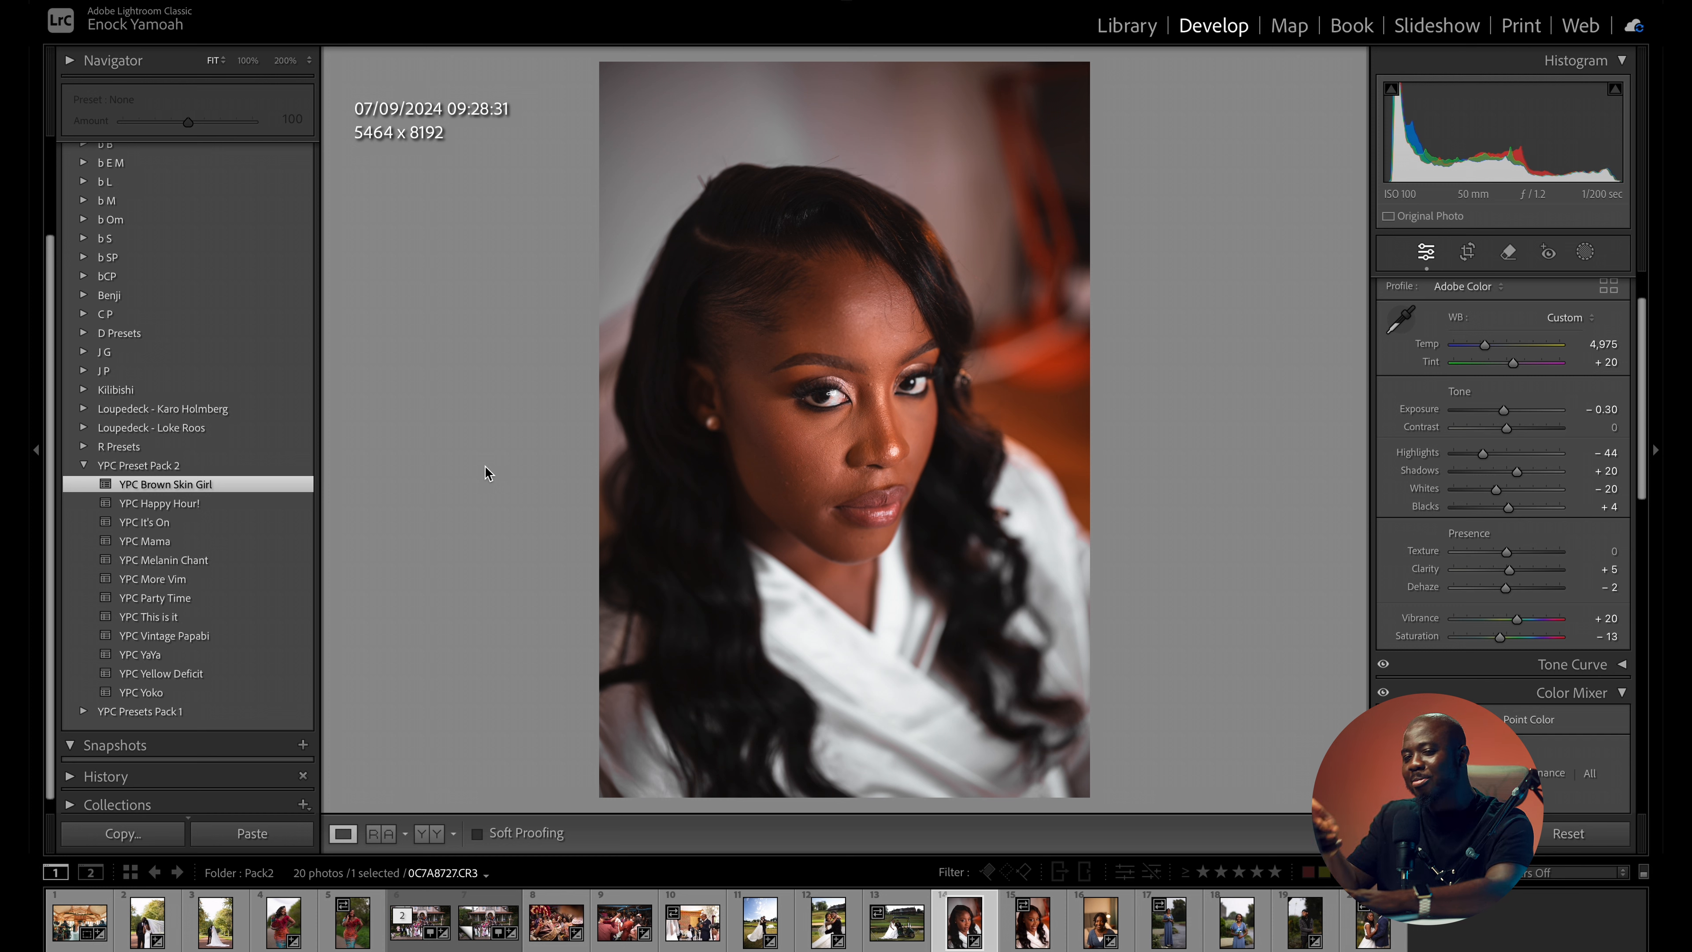
key(backslash)
key(backslash)
key(backslash)
key(backslash)
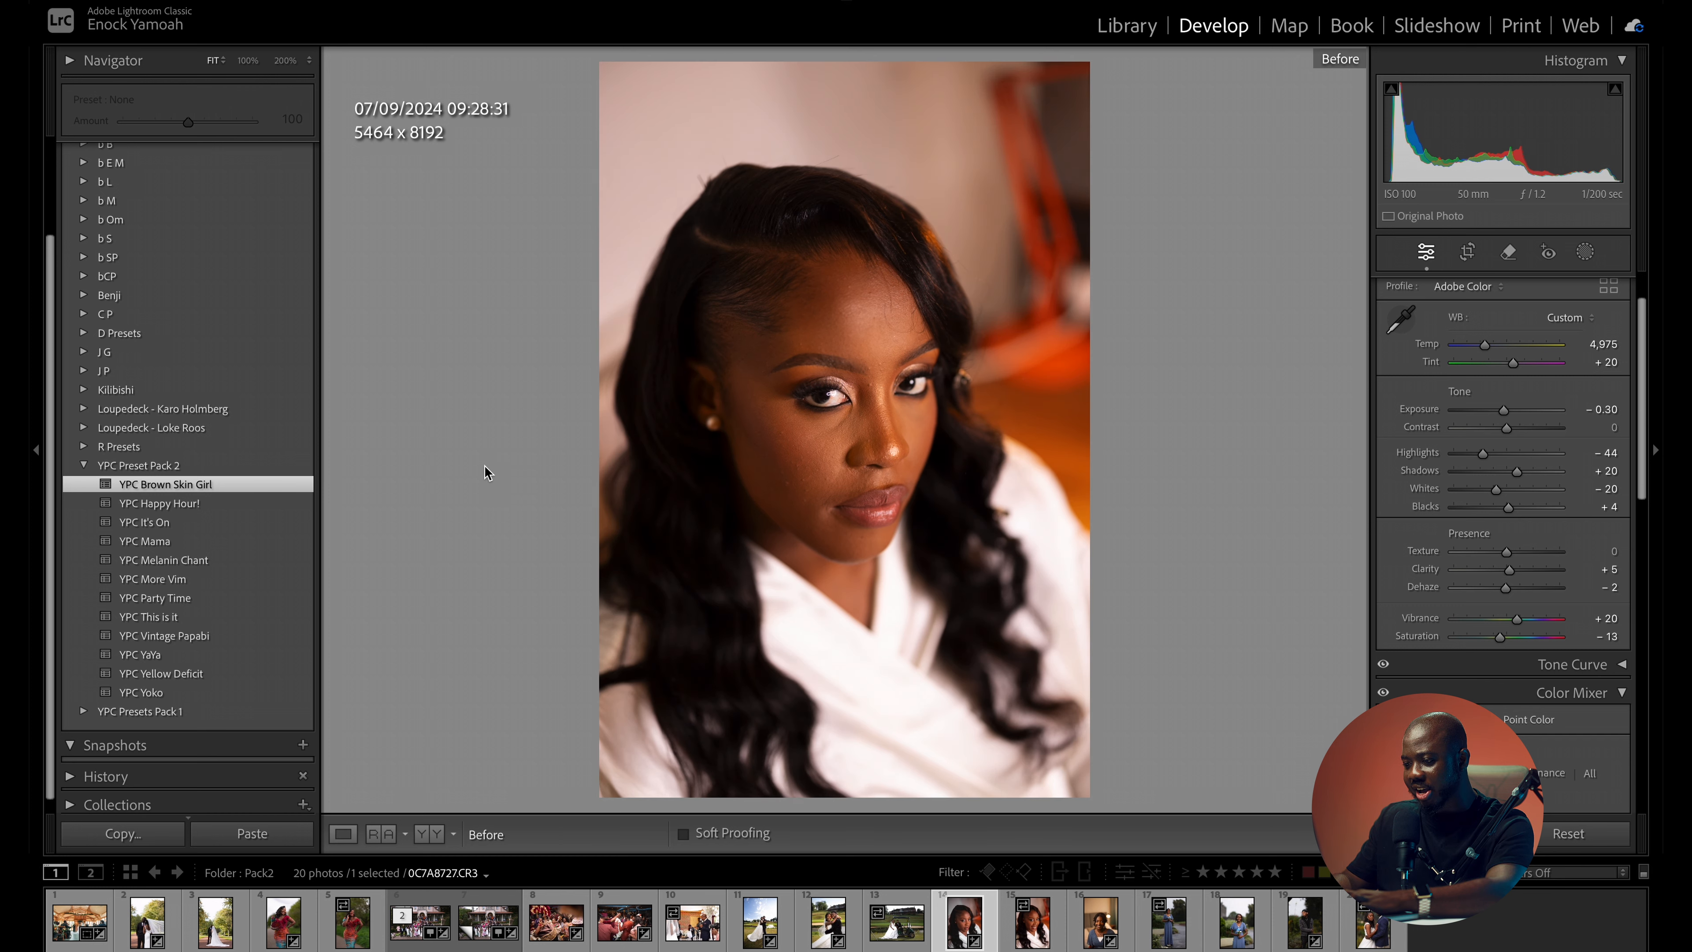
key(backslash)
key(backslash)
key(backslash)
key(backslash)
key(backslash)
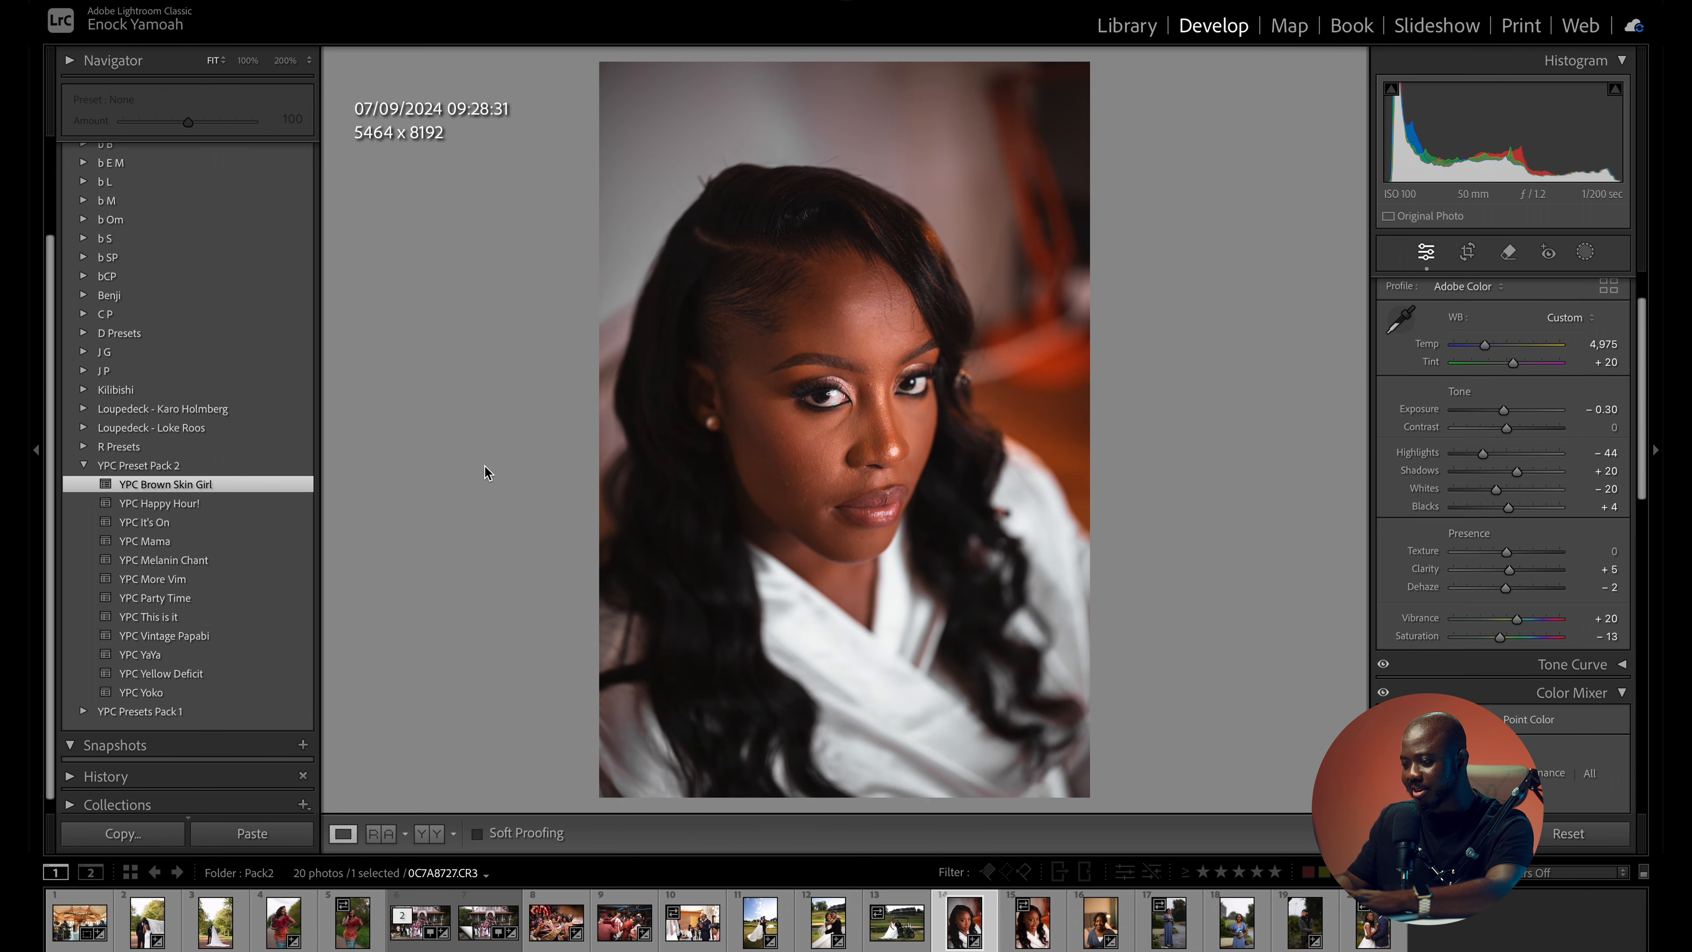
key(backslash)
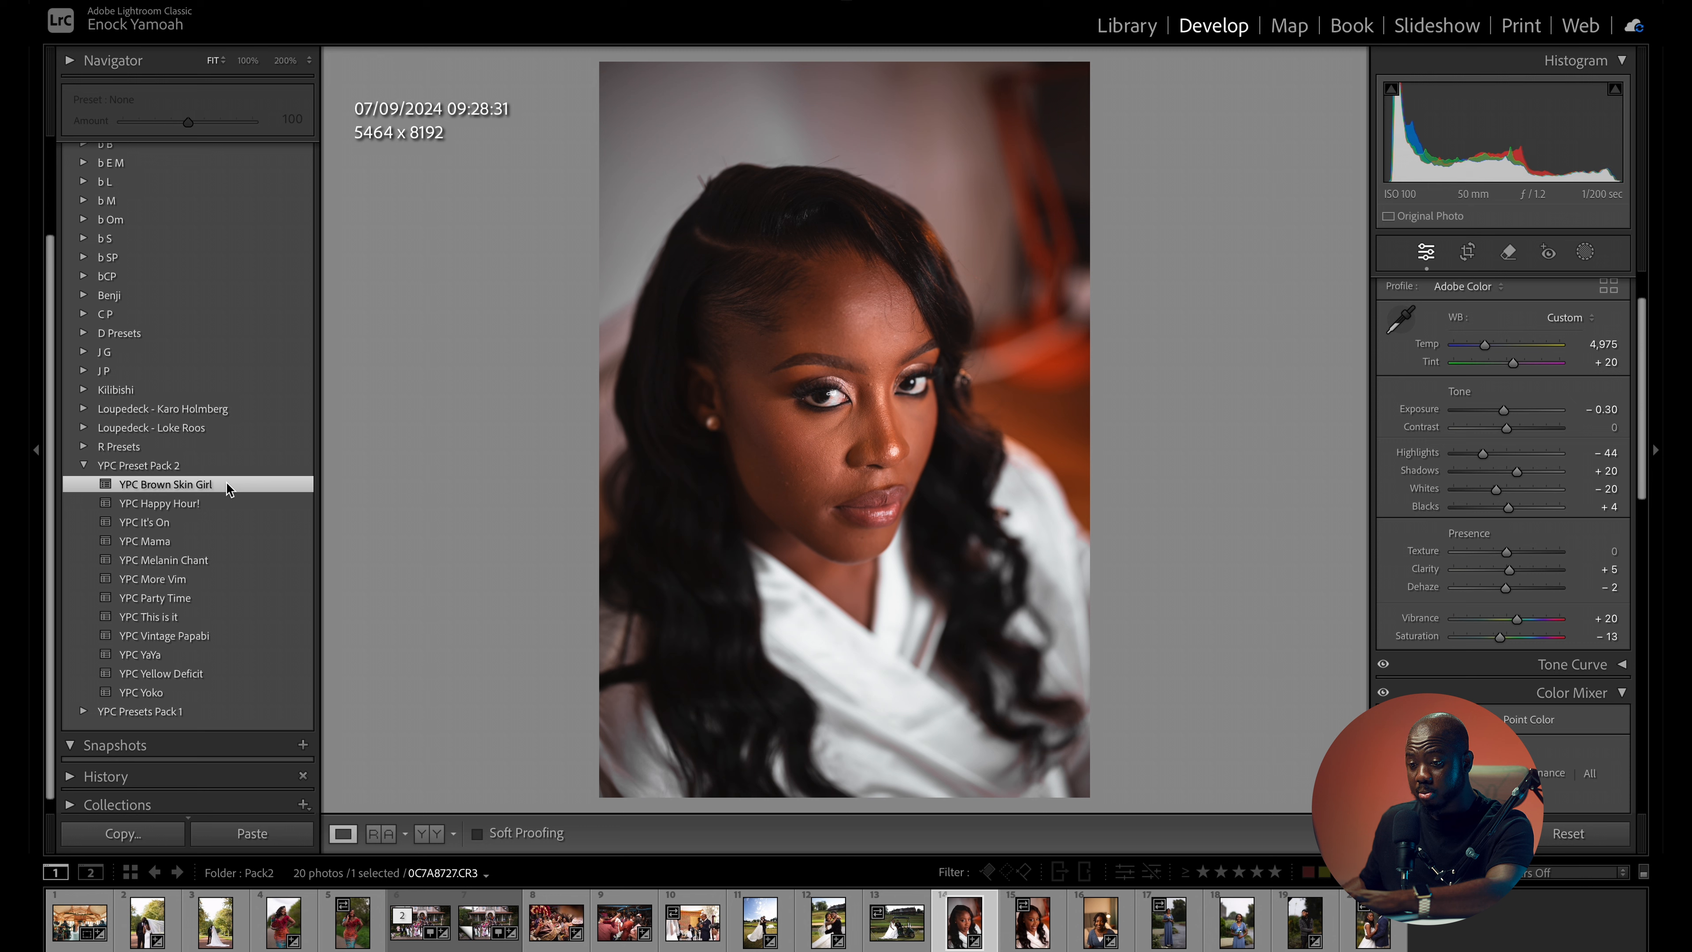
- Try the YPC Melanin Chant preset on the white-robe portrait and compare it with the original
click(195, 561)
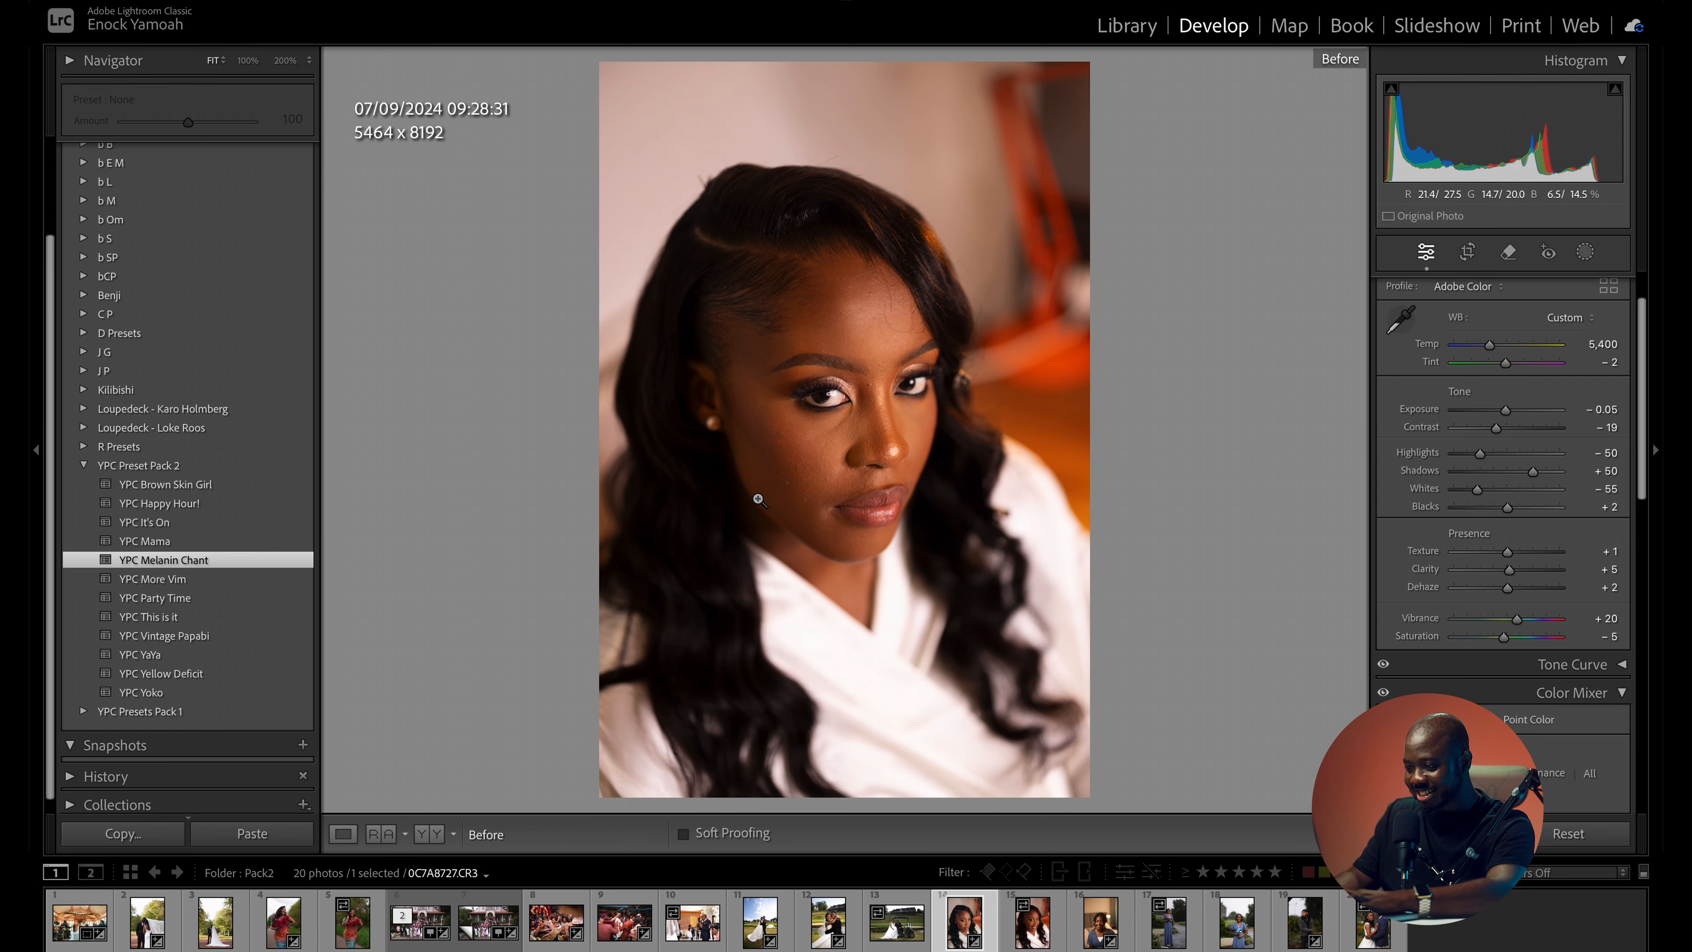
key(backslash)
key(backslash)
key(backslash)
key(backslash)
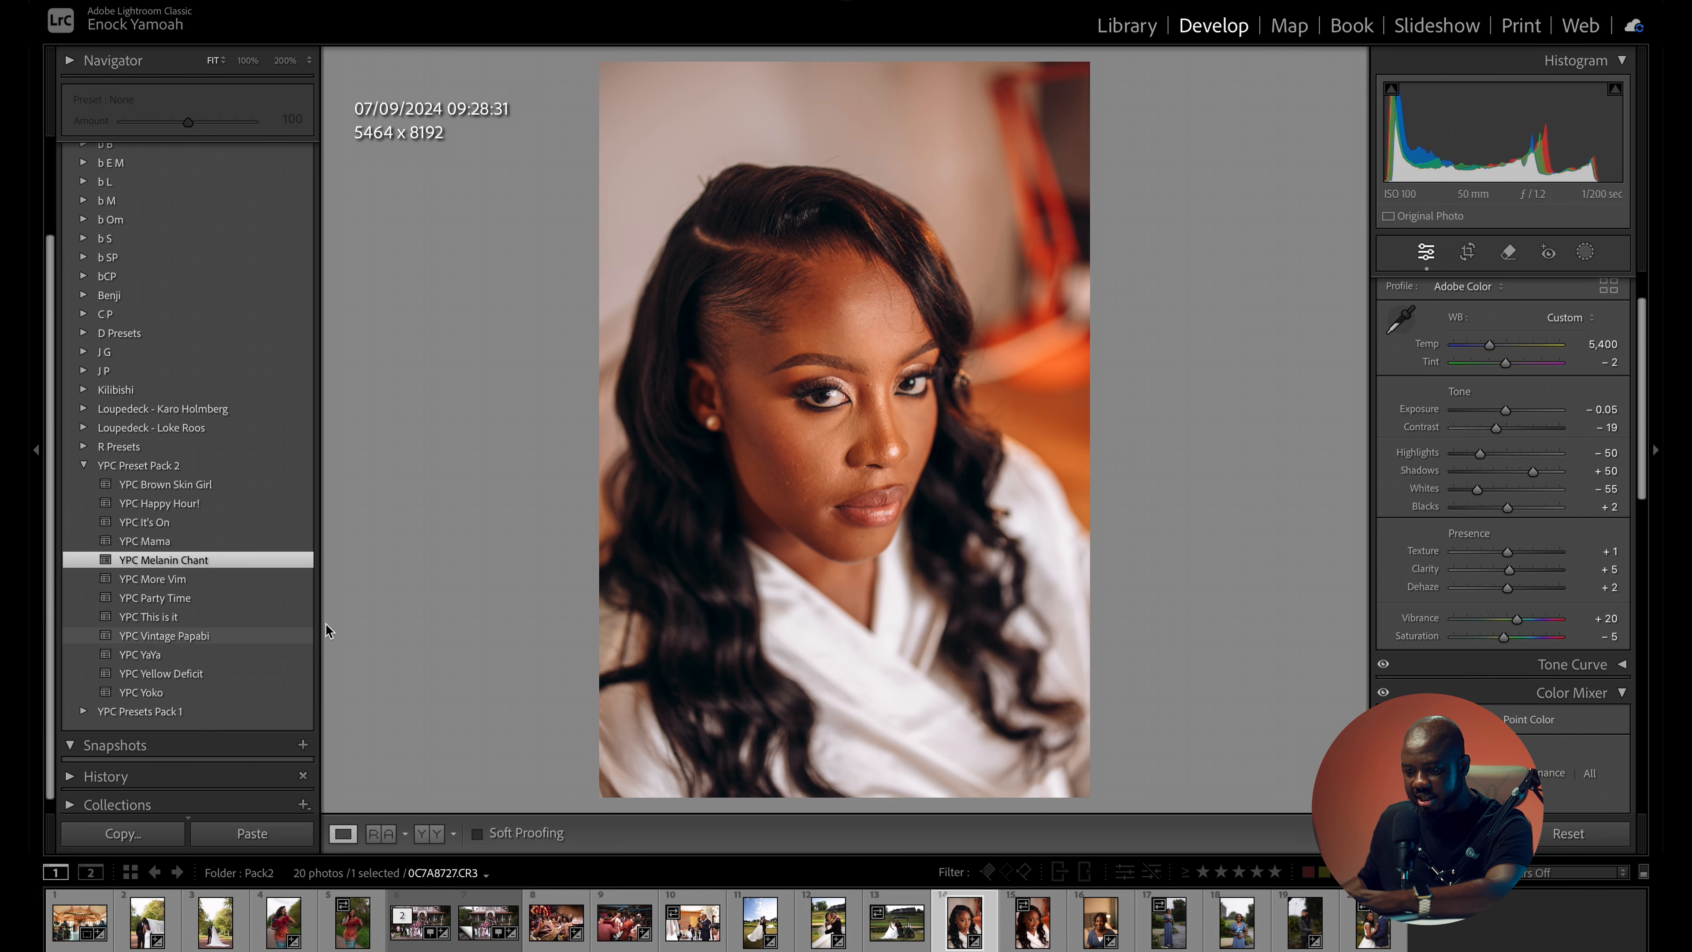
- Apply the YPC Vintage Papabi preset to the white-robe portrait with exposure 0.00, highlights -44 and temperature 4,968
click(220, 637)
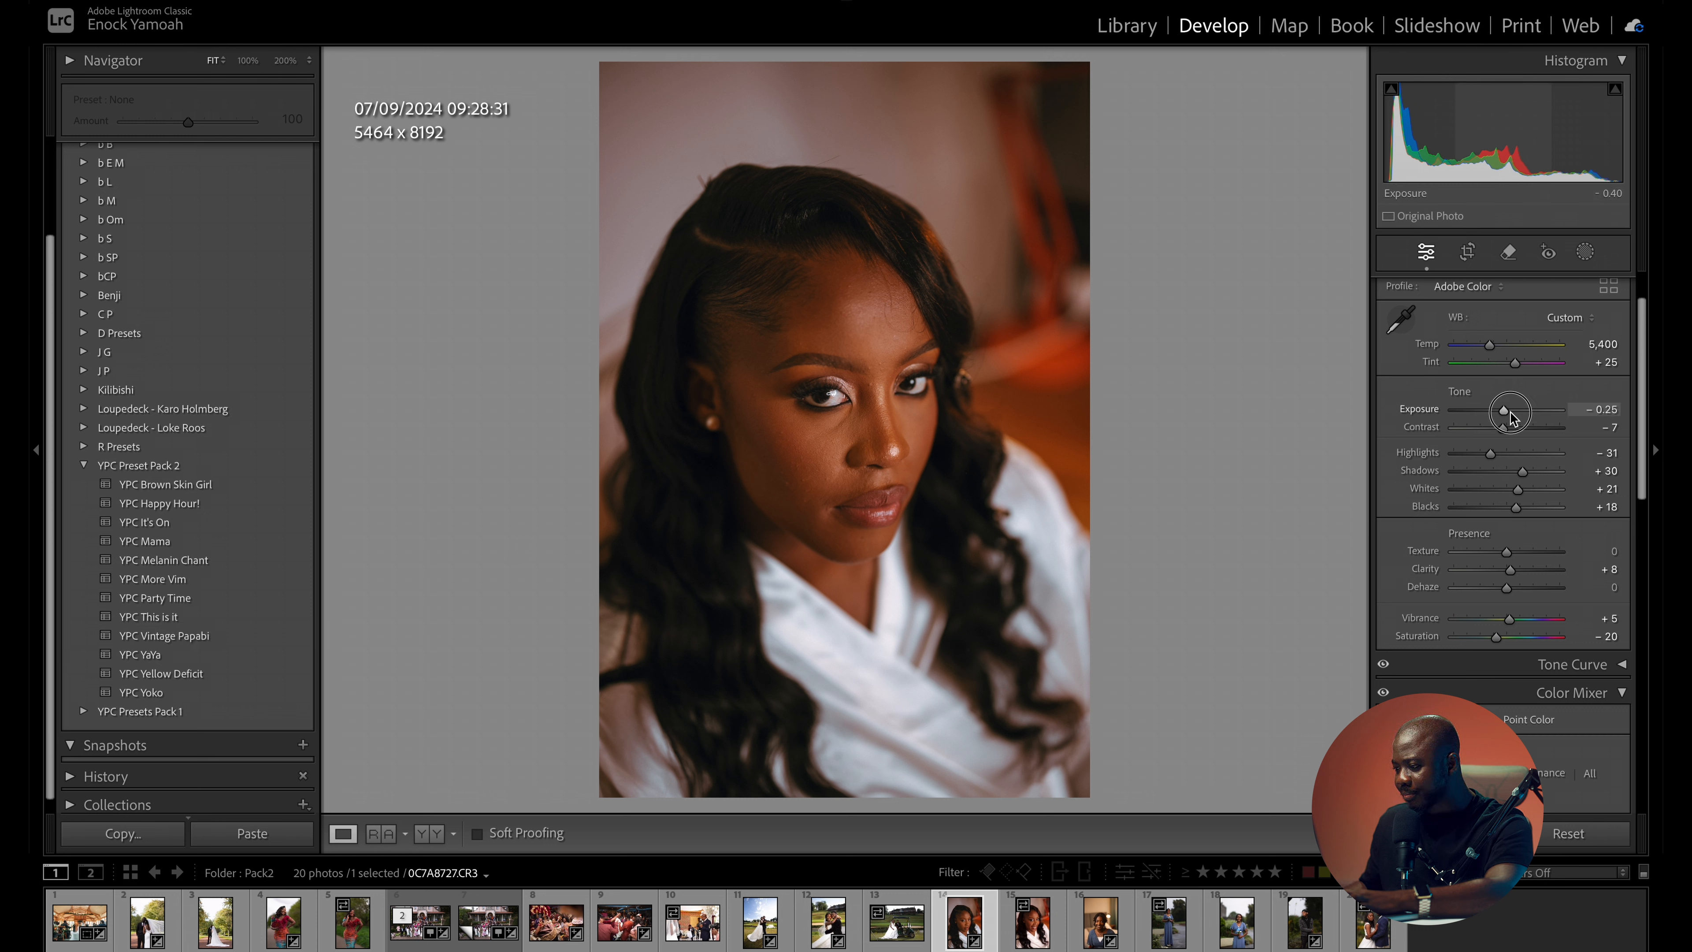
drag(1510, 417, 1514, 417)
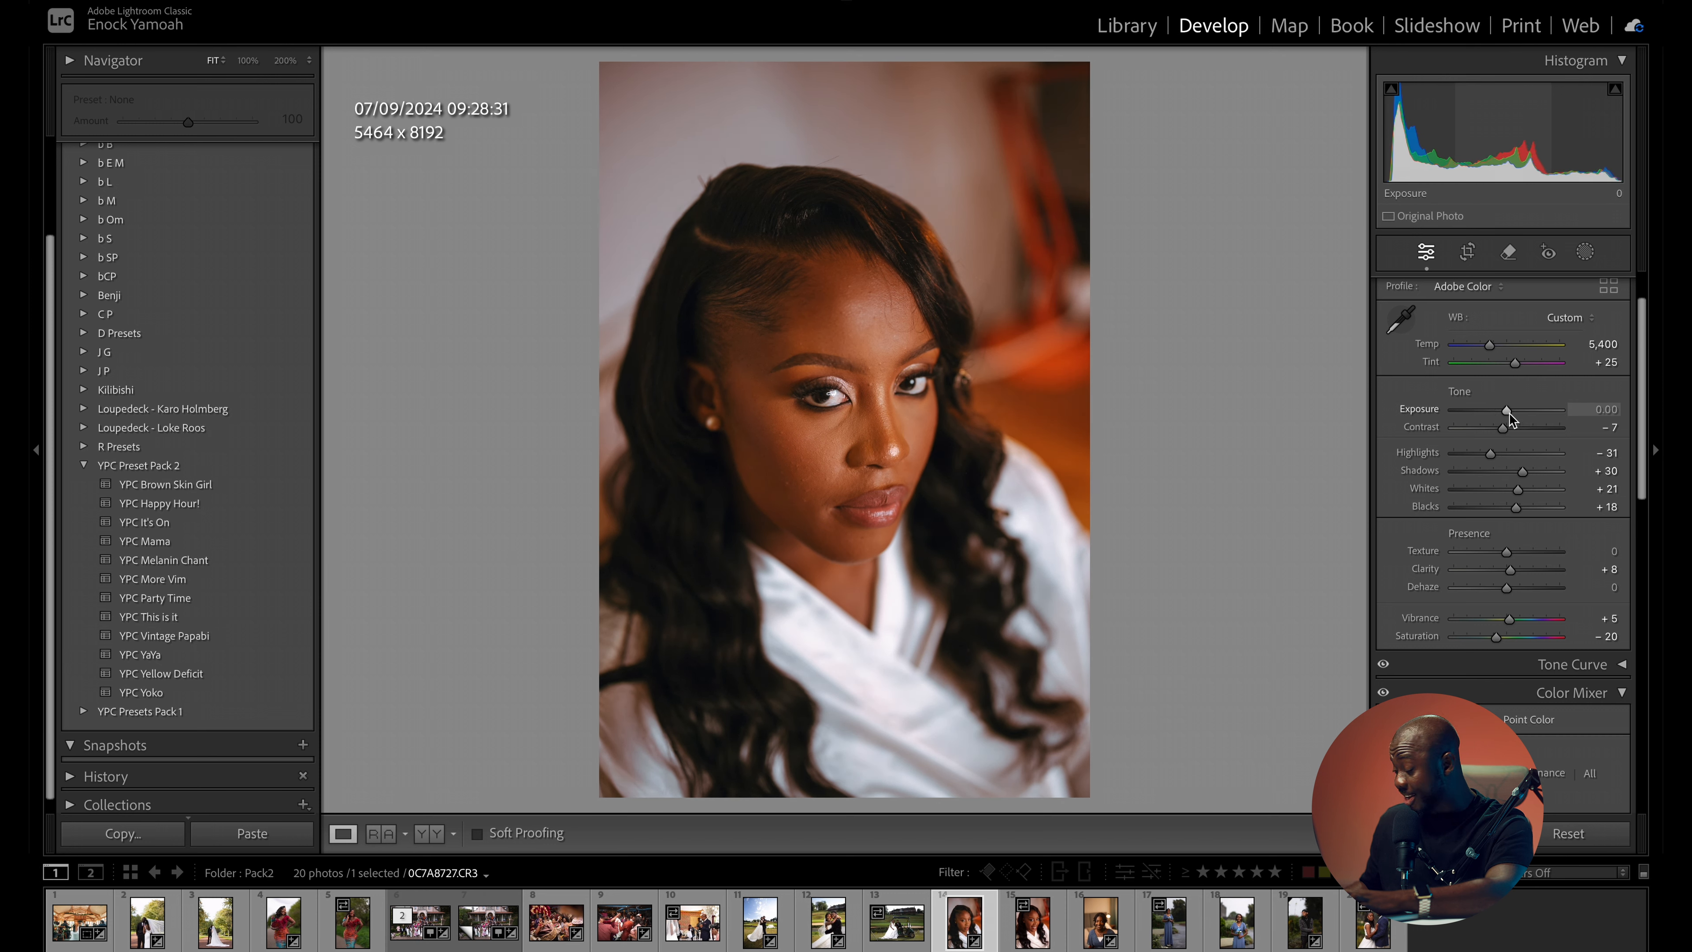
click(1481, 454)
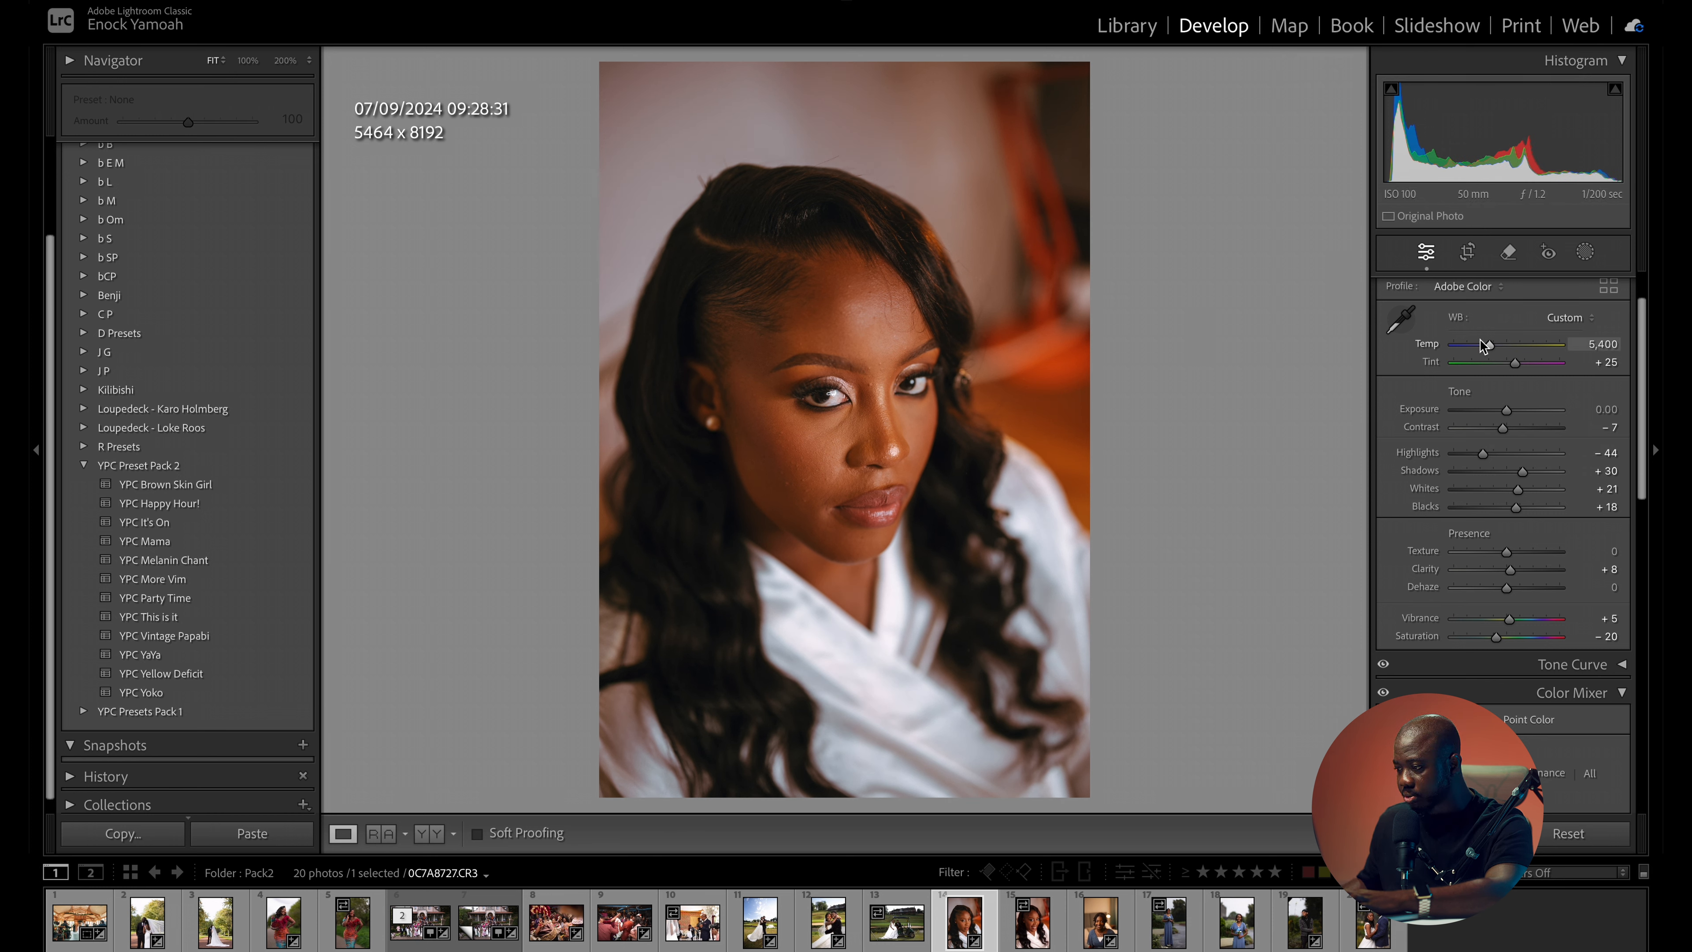
drag(1489, 346, 1484, 347)
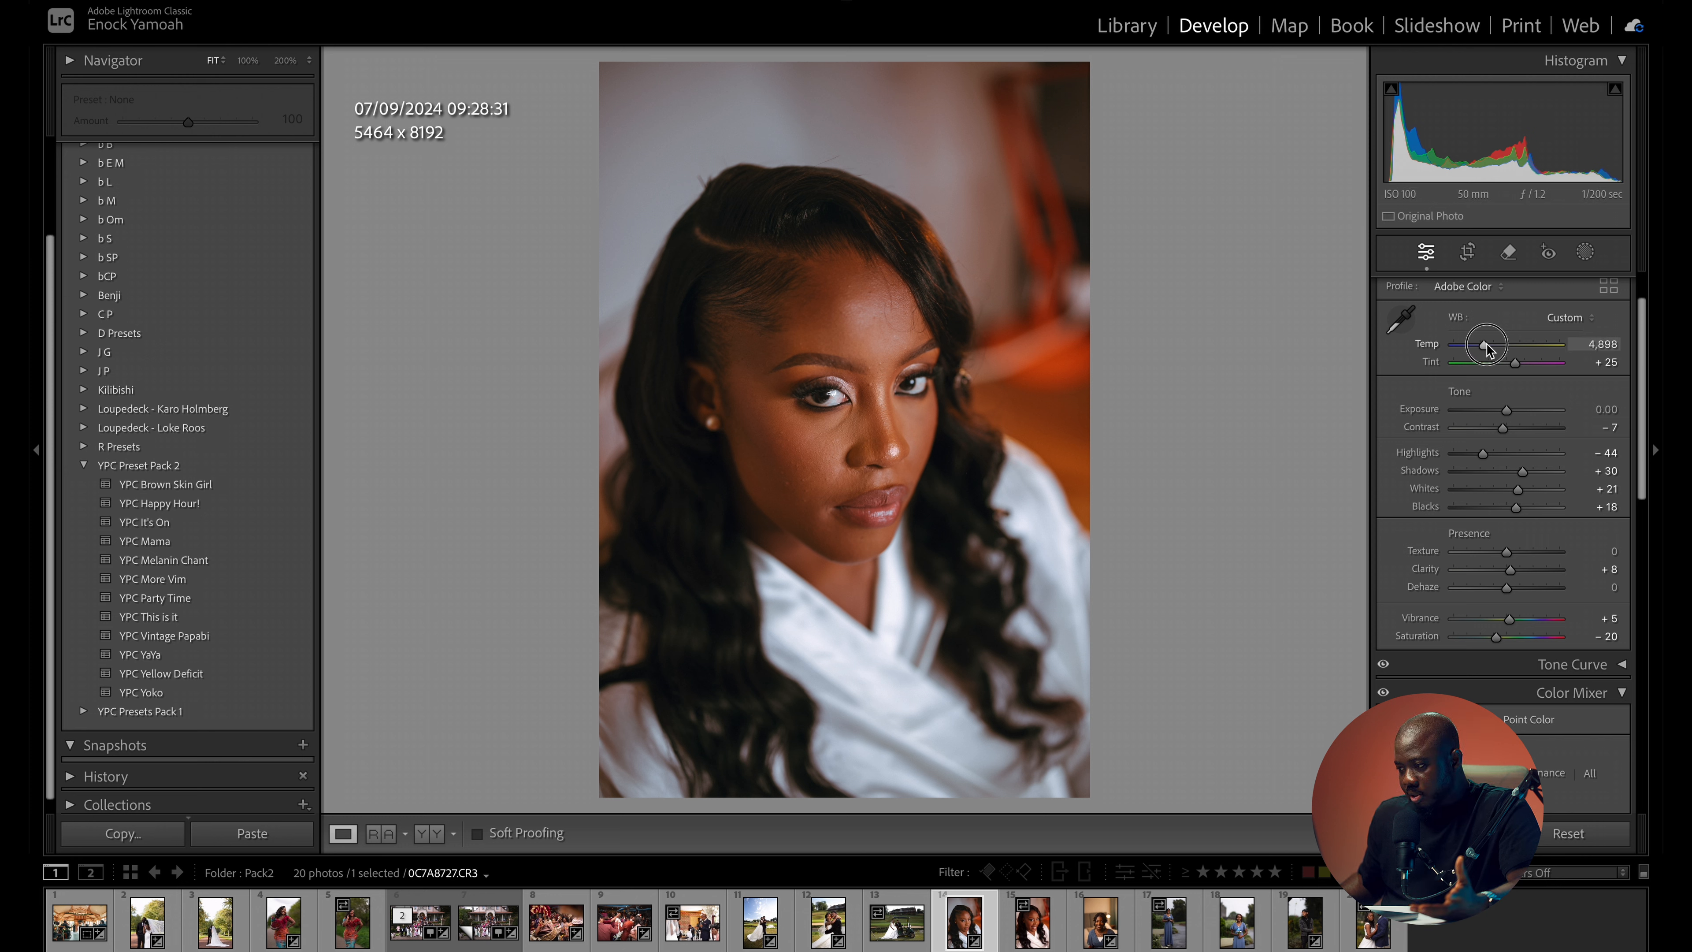
drag(1489, 347, 1491, 345)
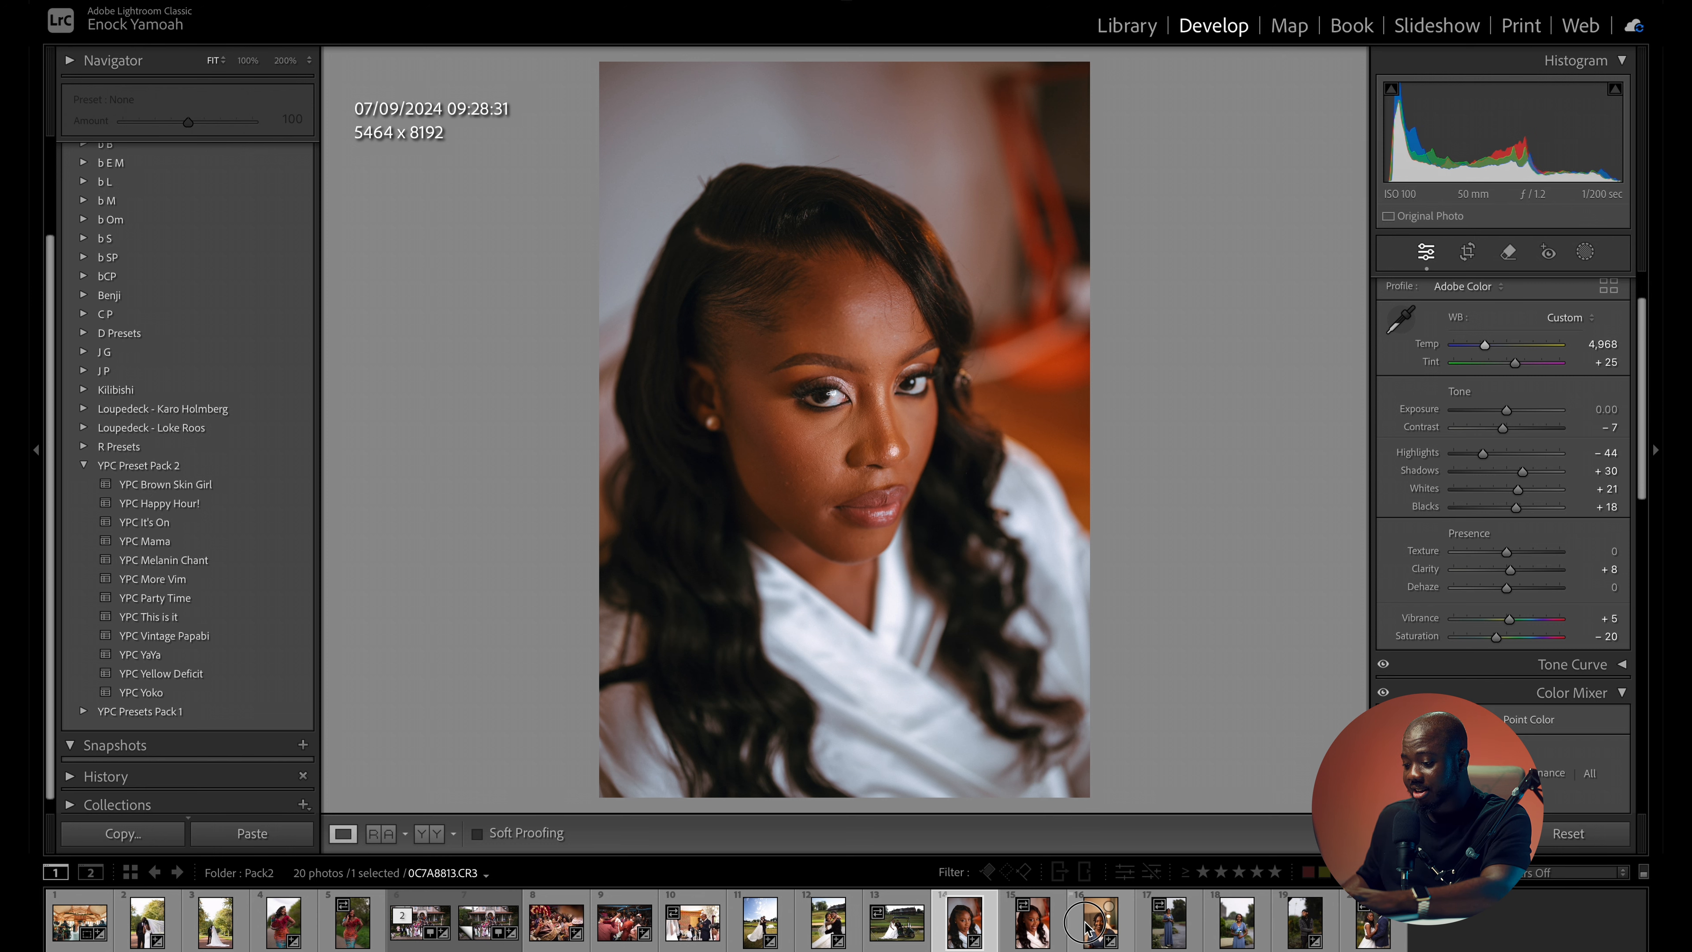
- Apply the YPC Happy Hour! preset to portrait 0C7A8813.CR3 with exposure +0.30 and compare it with the original
click(1101, 922)
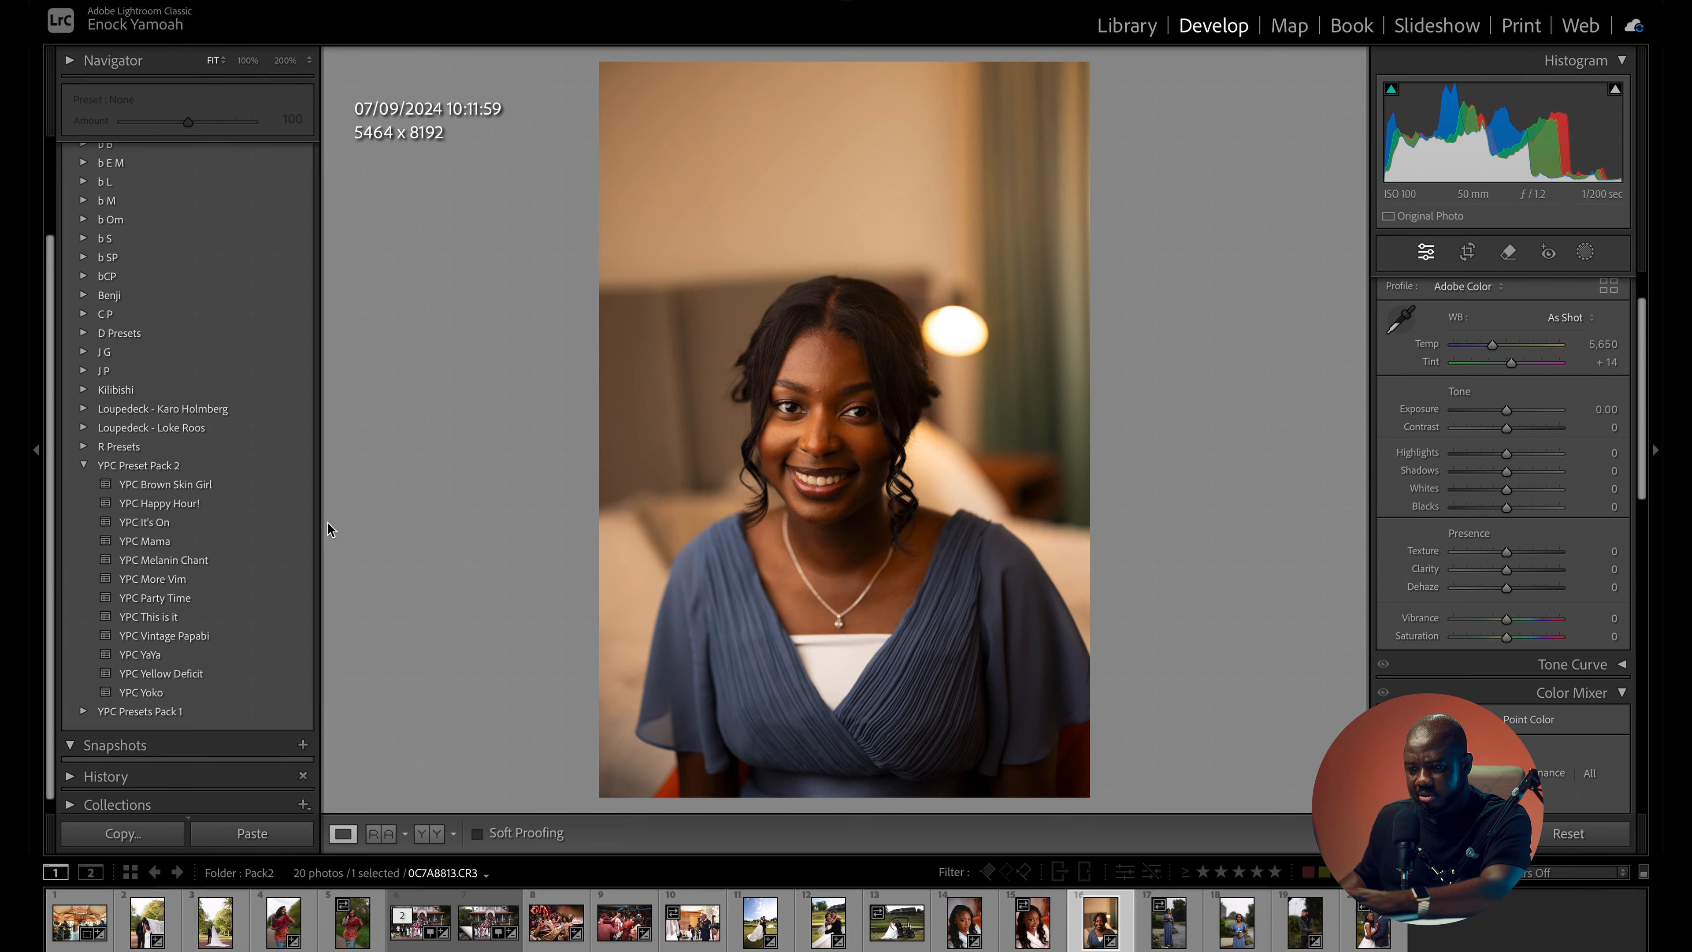
click(184, 507)
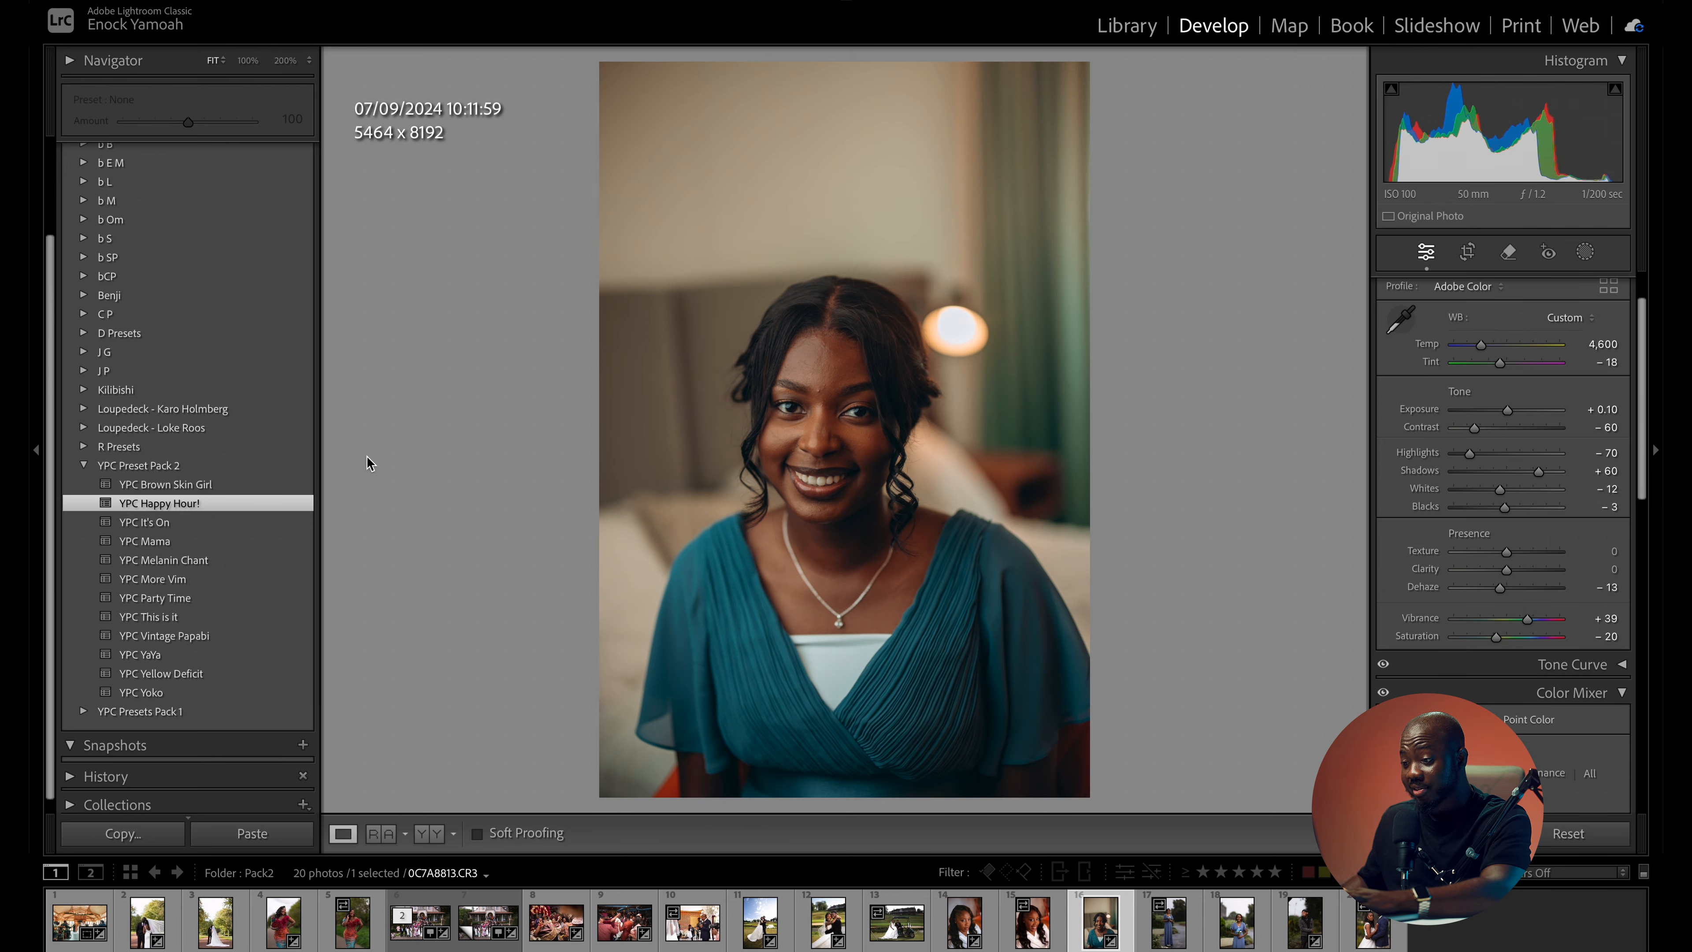
drag(1507, 409, 1510, 413)
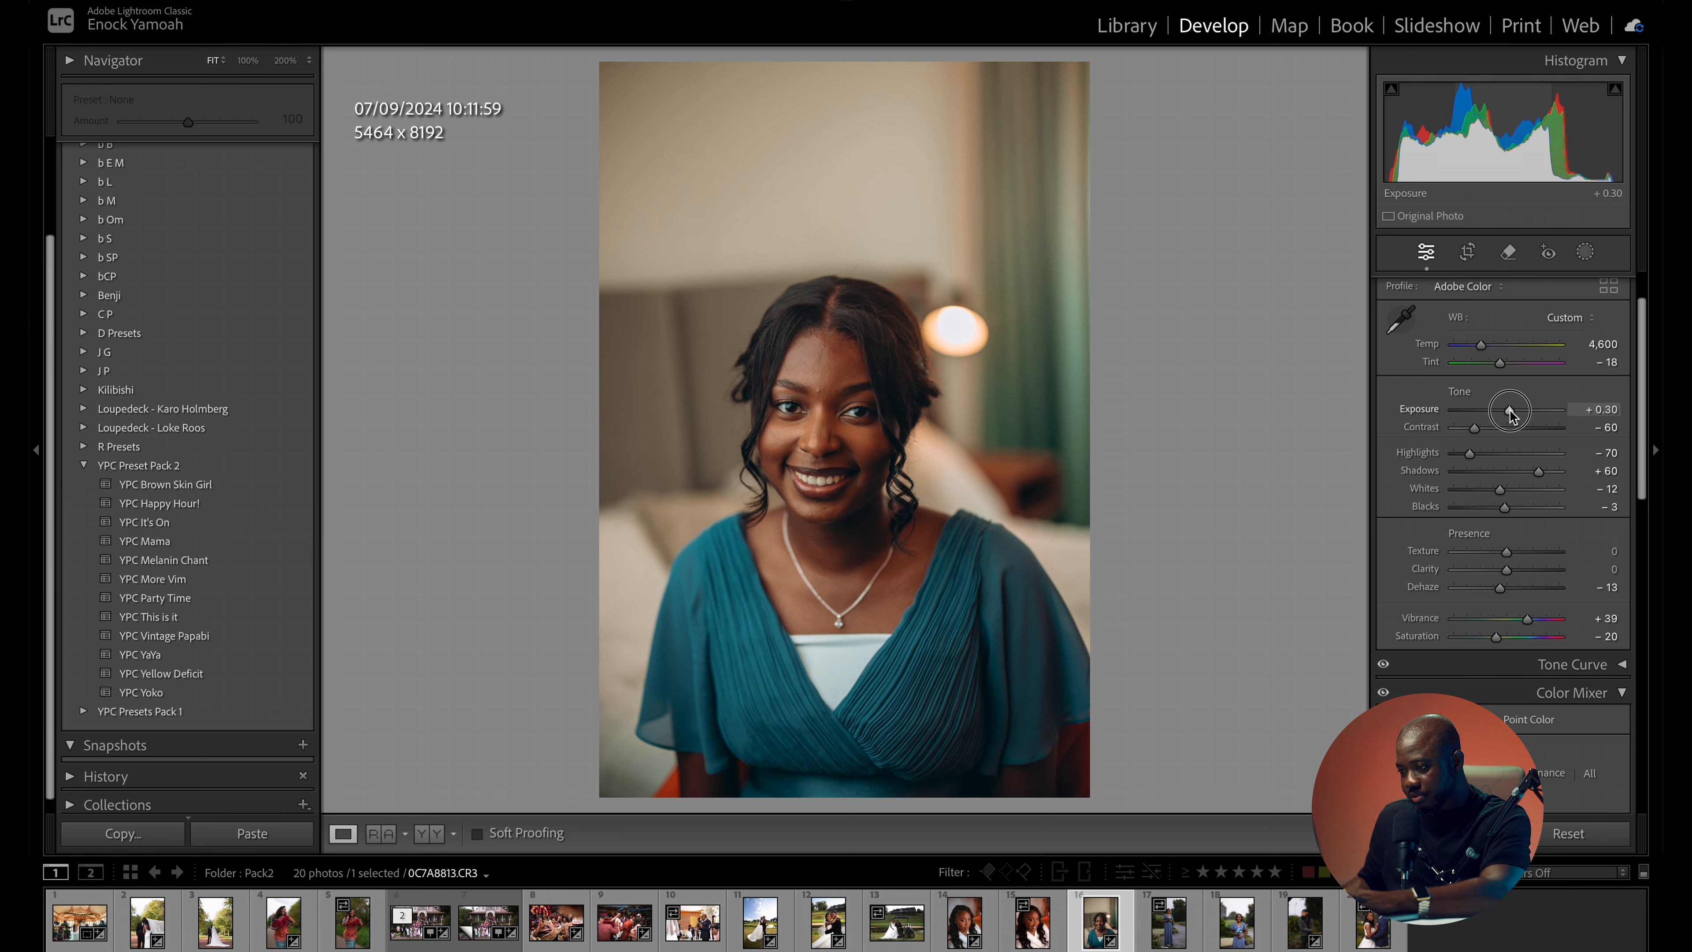
key(backslash)
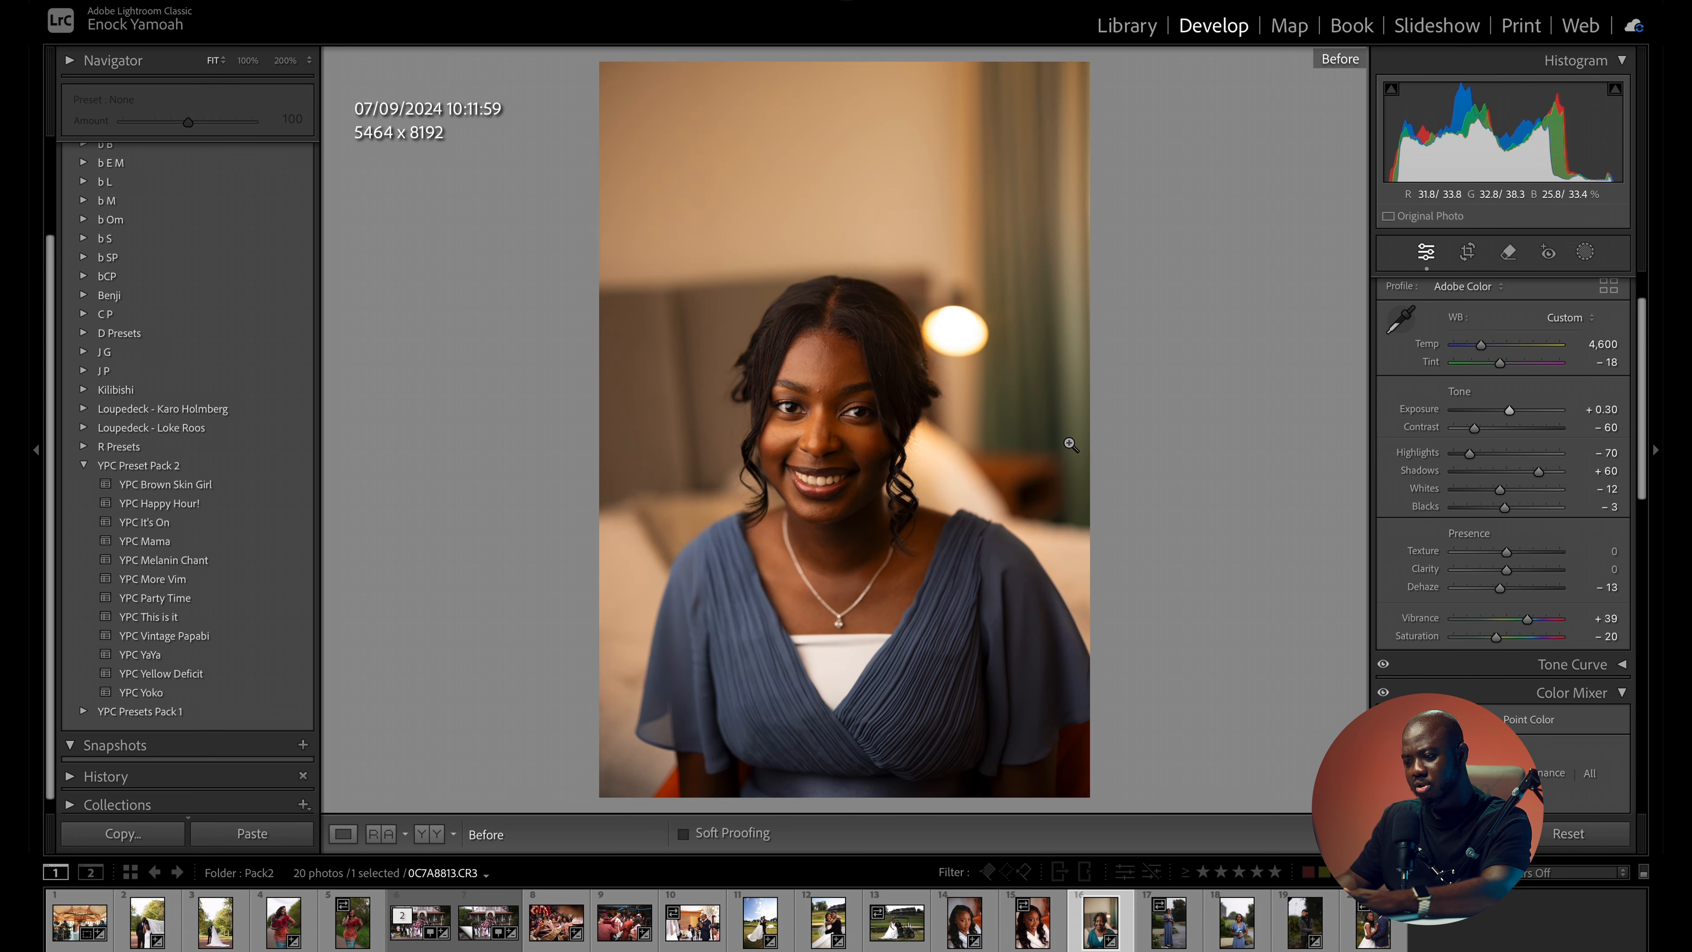
key(backslash)
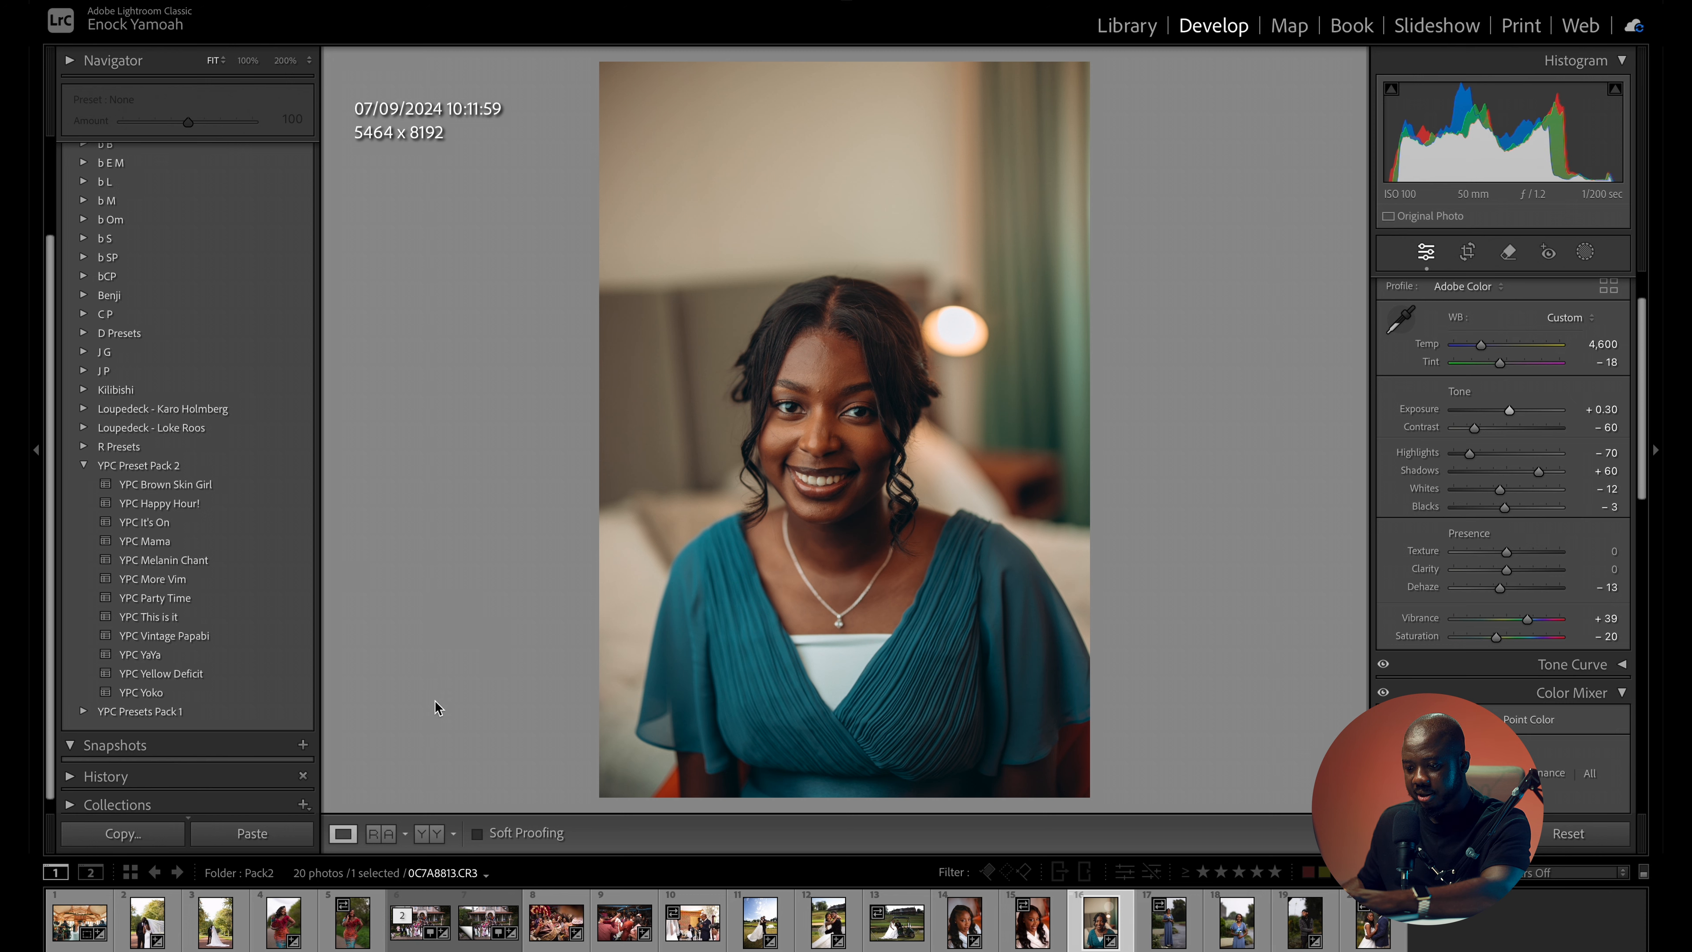
- Apply the YPC Mama preset to the close-up of the embracing wedding couple with exposure -0.30 and compare it with the original
click(823, 932)
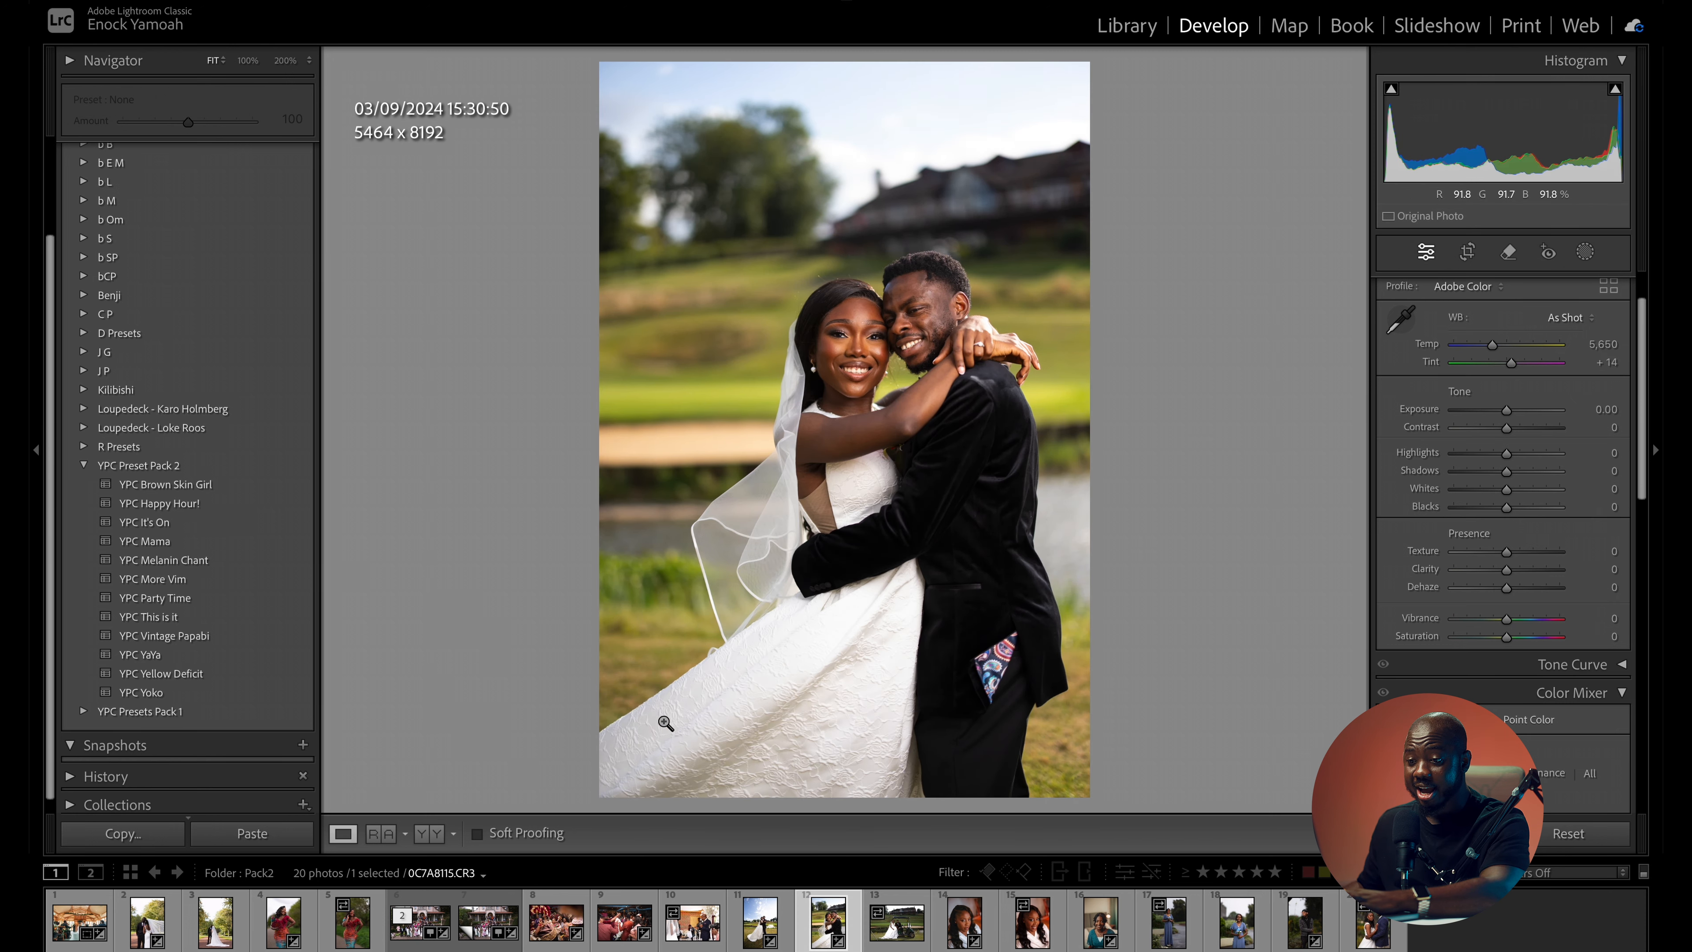
click(299, 546)
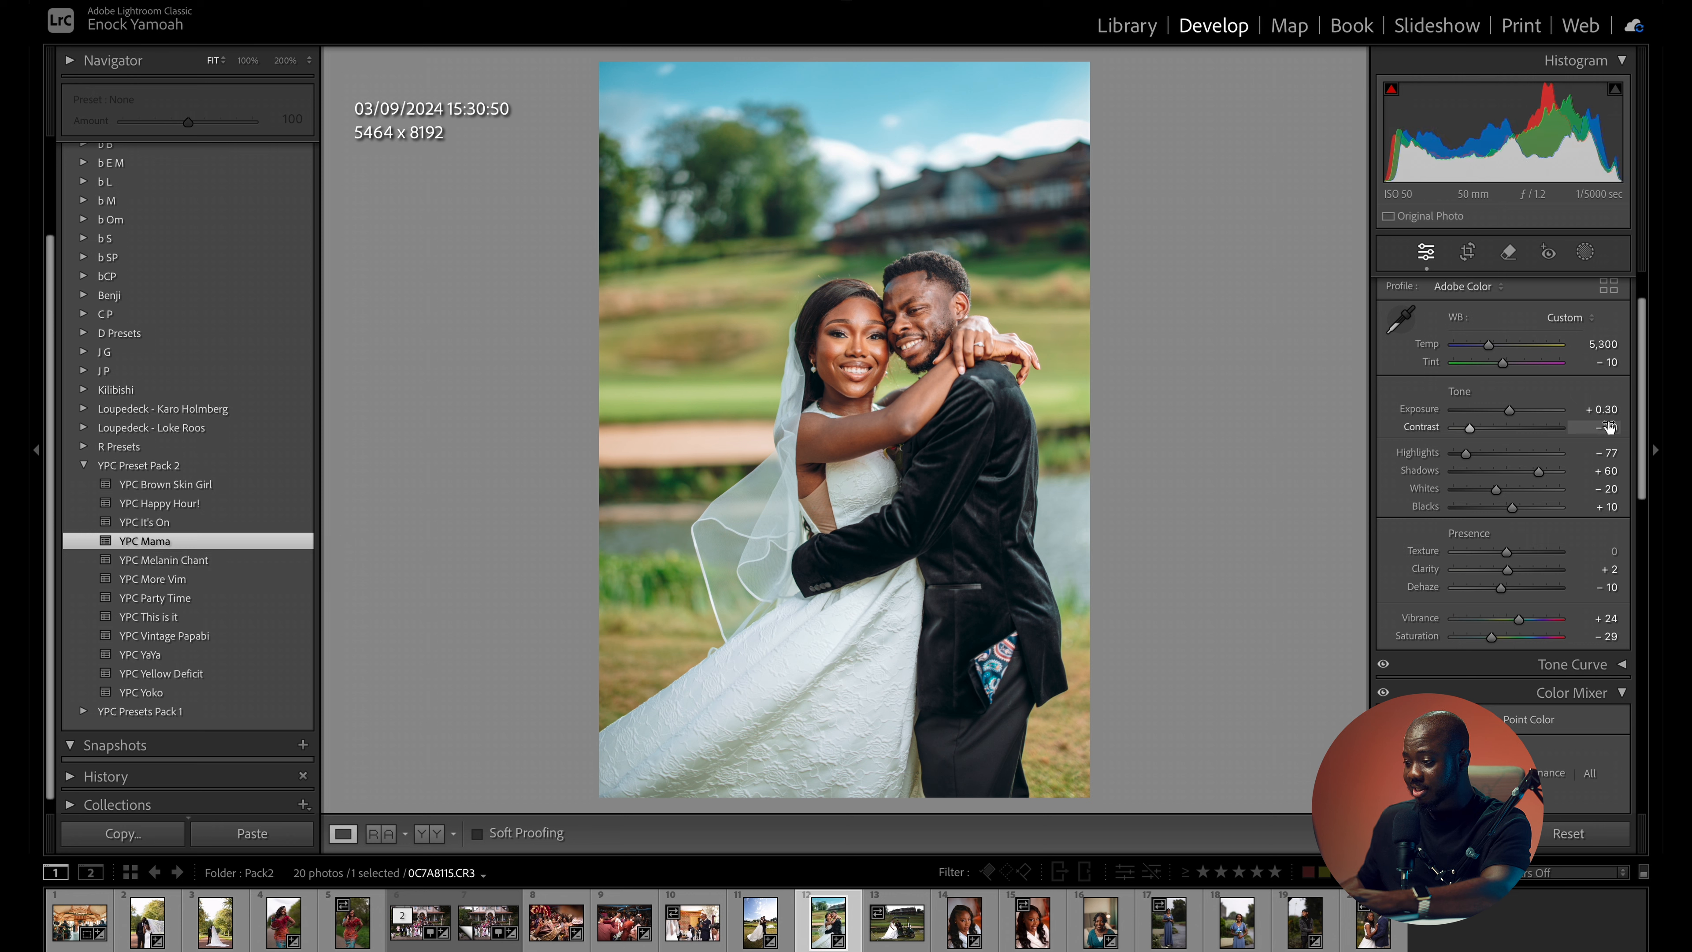
drag(1513, 413, 1500, 416)
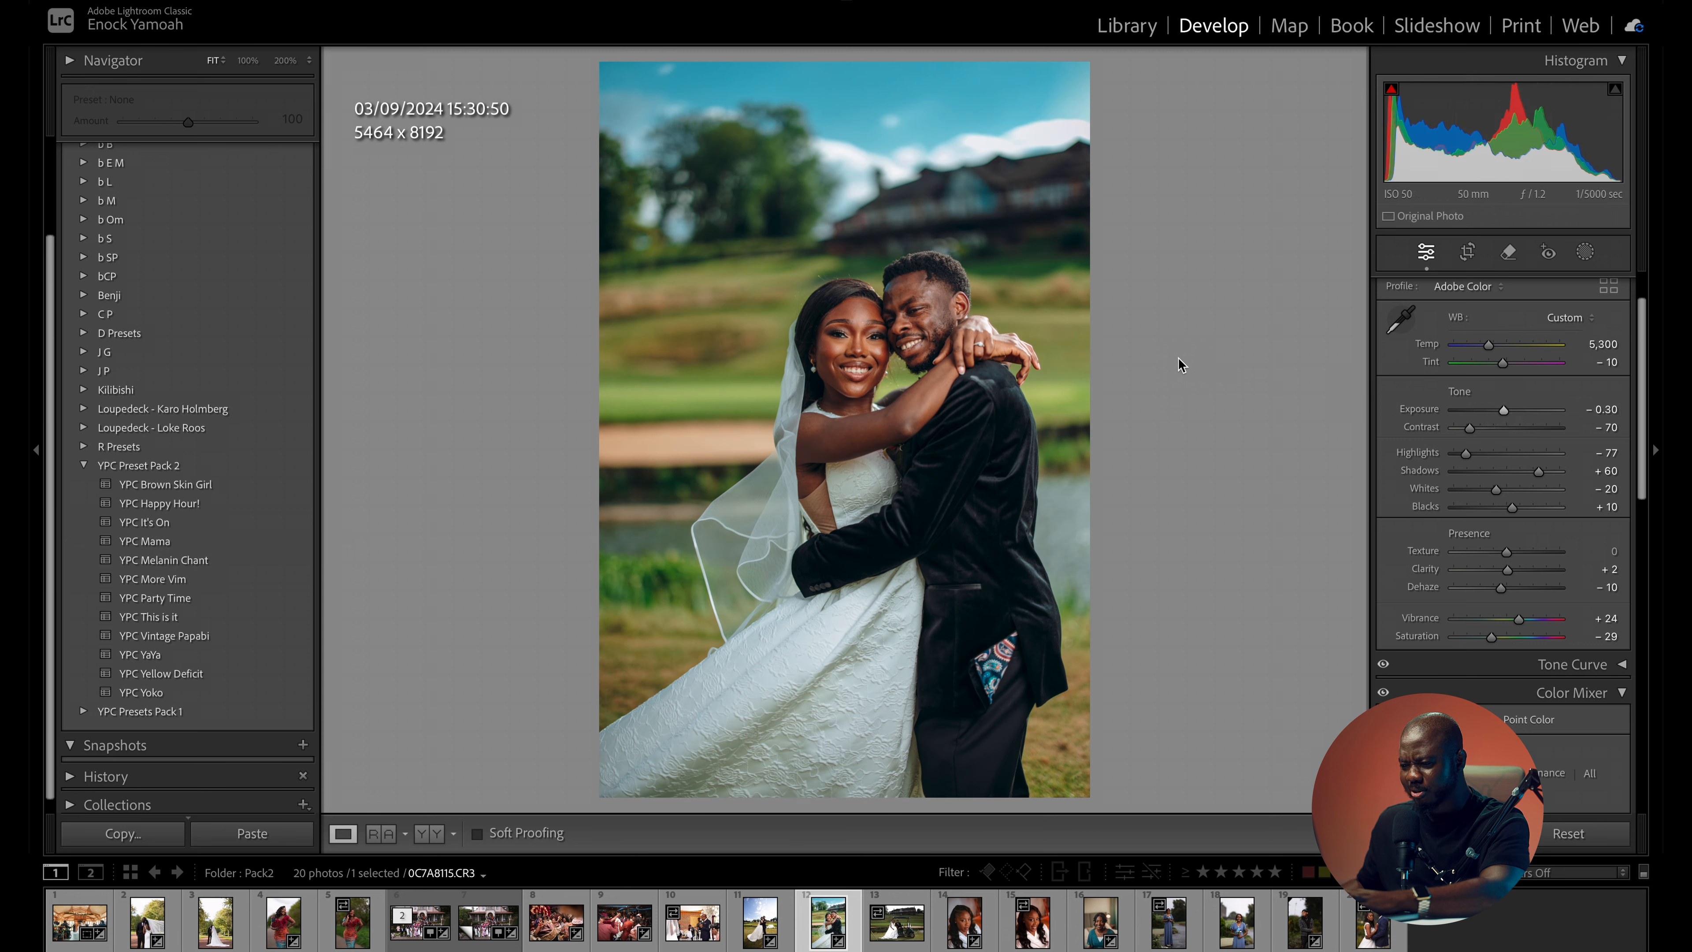
key(backslash)
key(backslash)
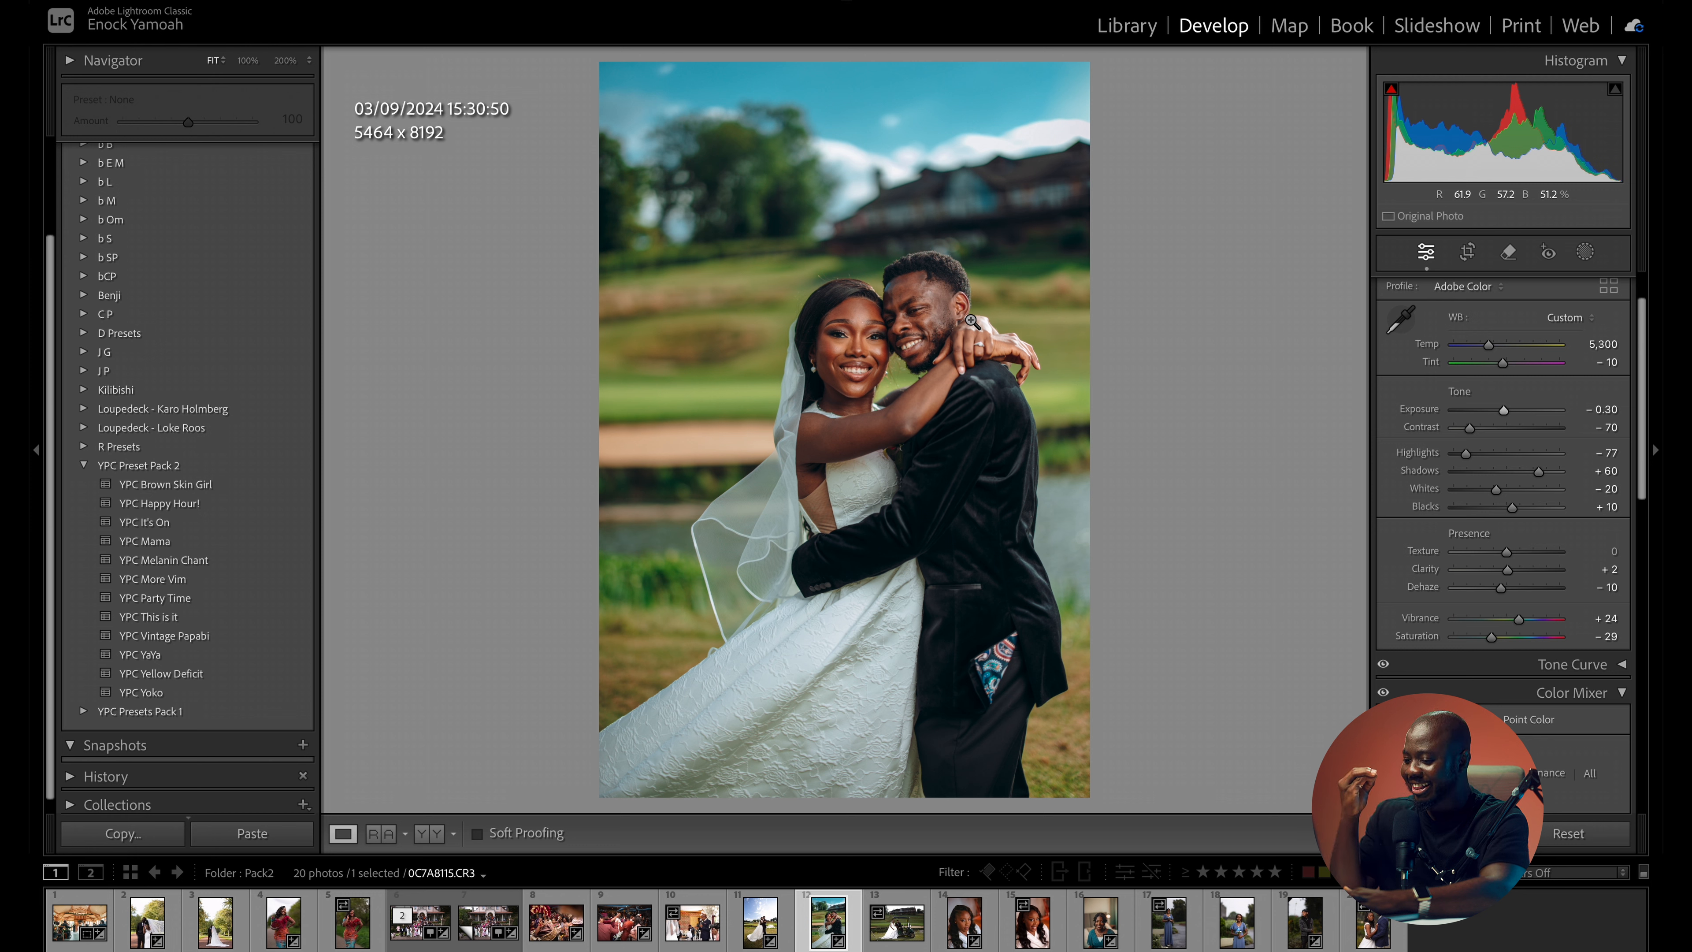
key(backslash)
key(backslash)
key(backslash)
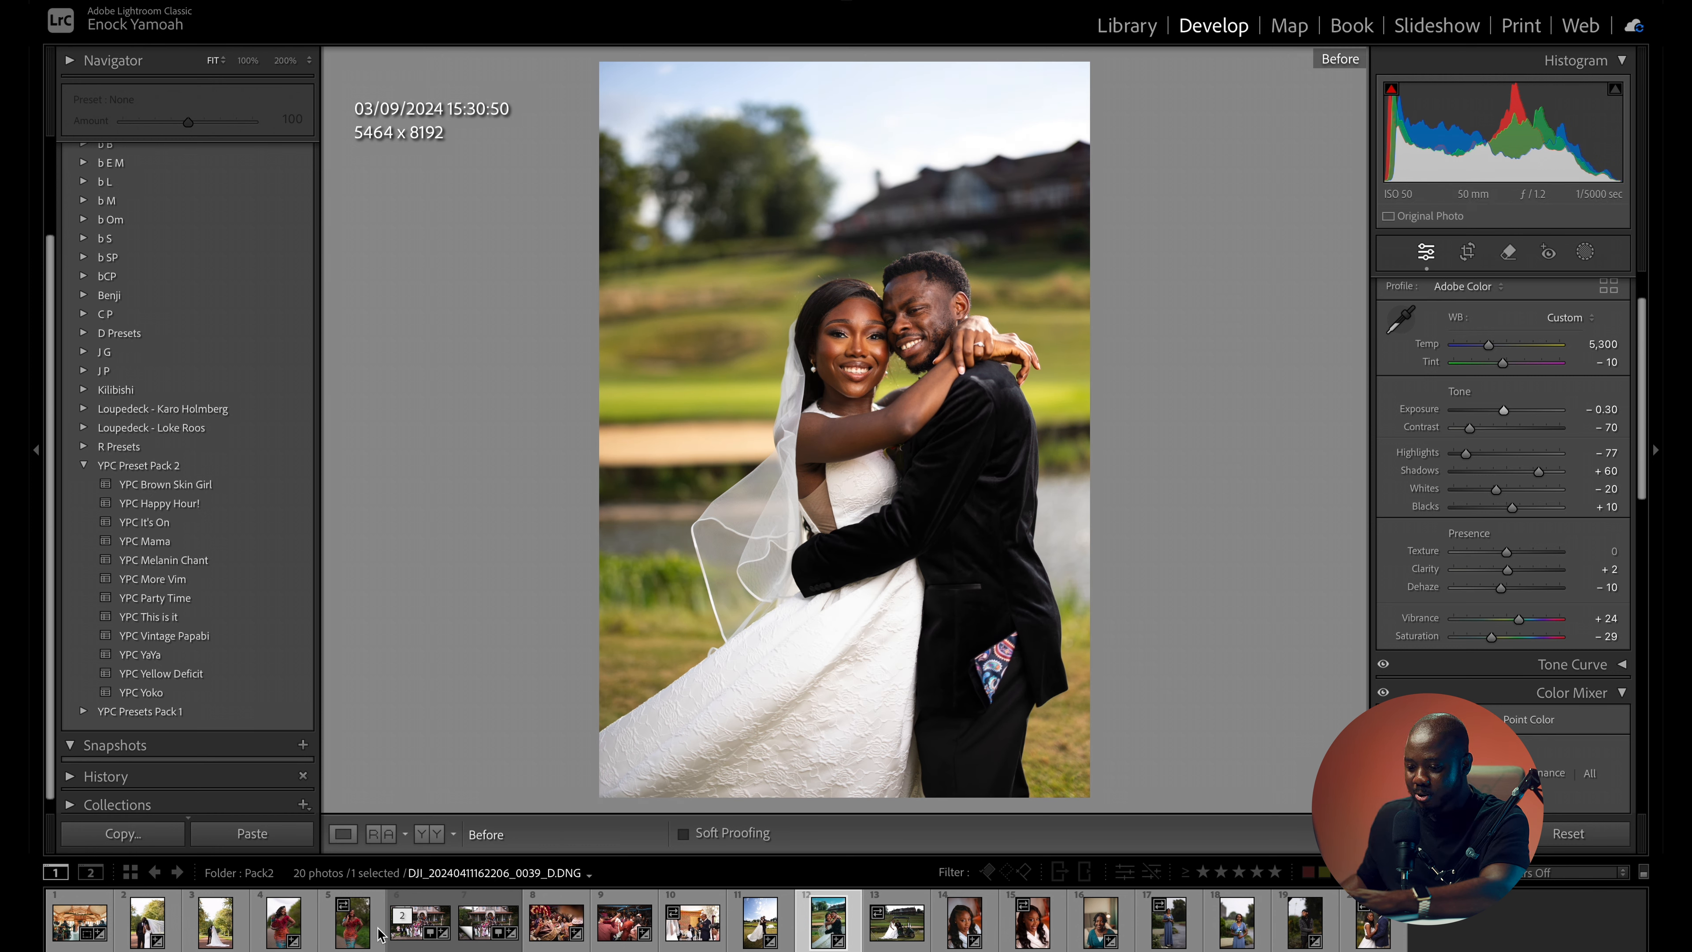
- Apply the YPC Mama preset to the full-length couple photo 0C7A8105.CR3 with exposure -0.55, highlights -54 and temperature 5,584
click(759, 923)
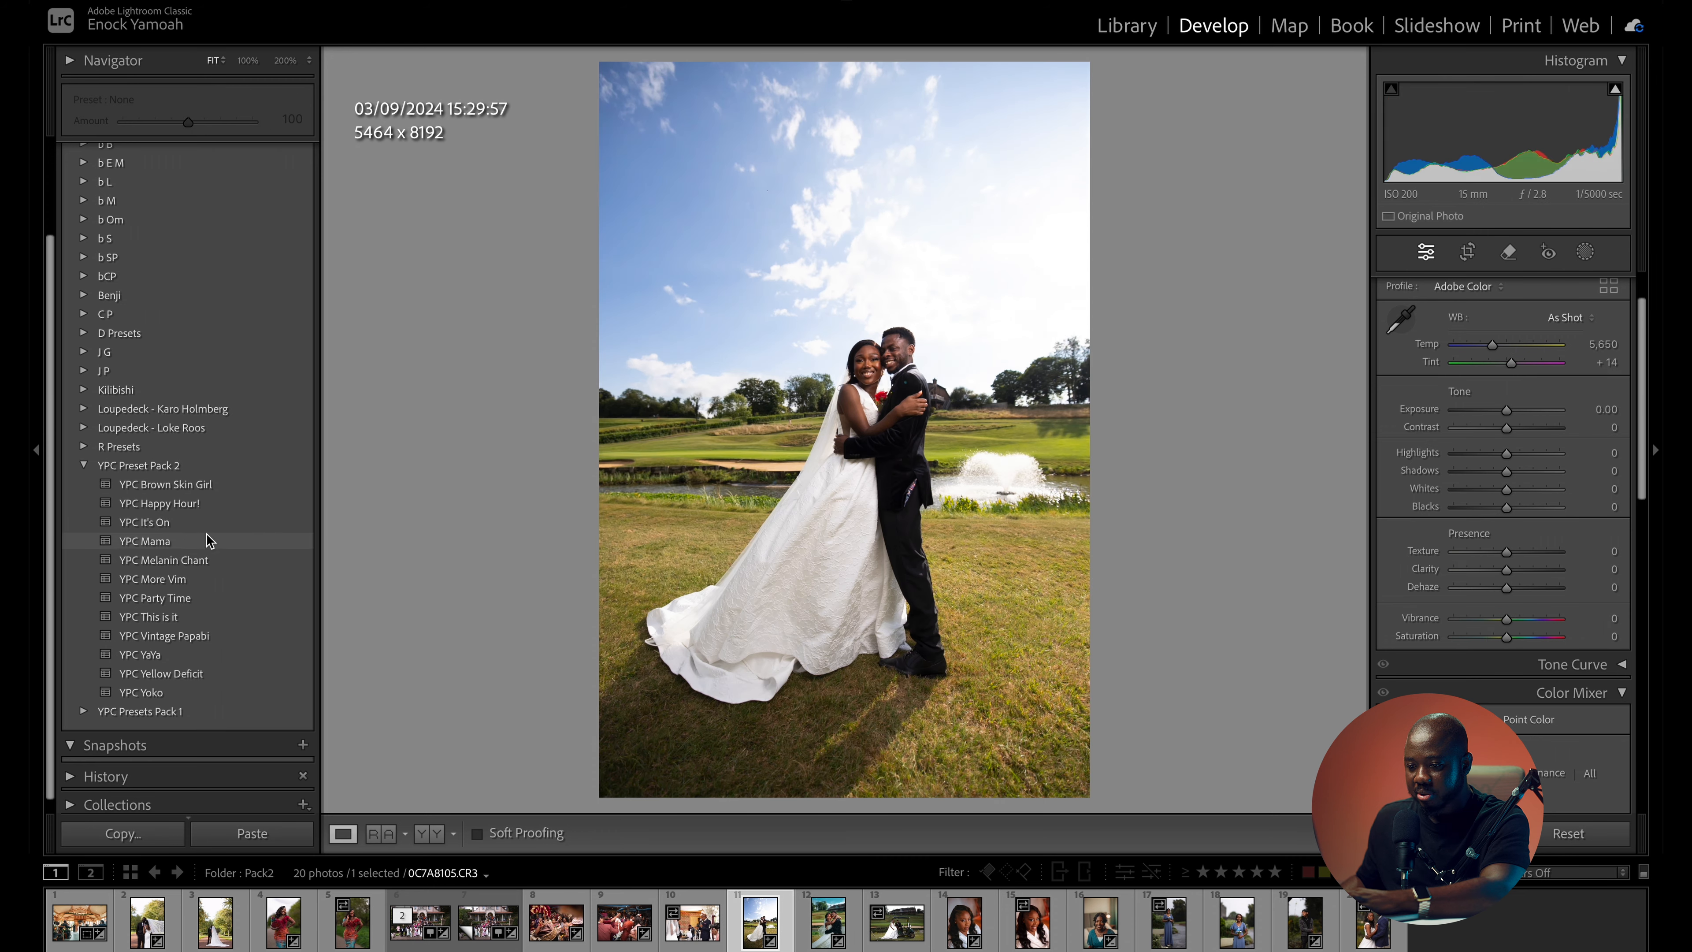
click(207, 537)
drag(1512, 414, 1482, 459)
click(829, 371)
click(963, 364)
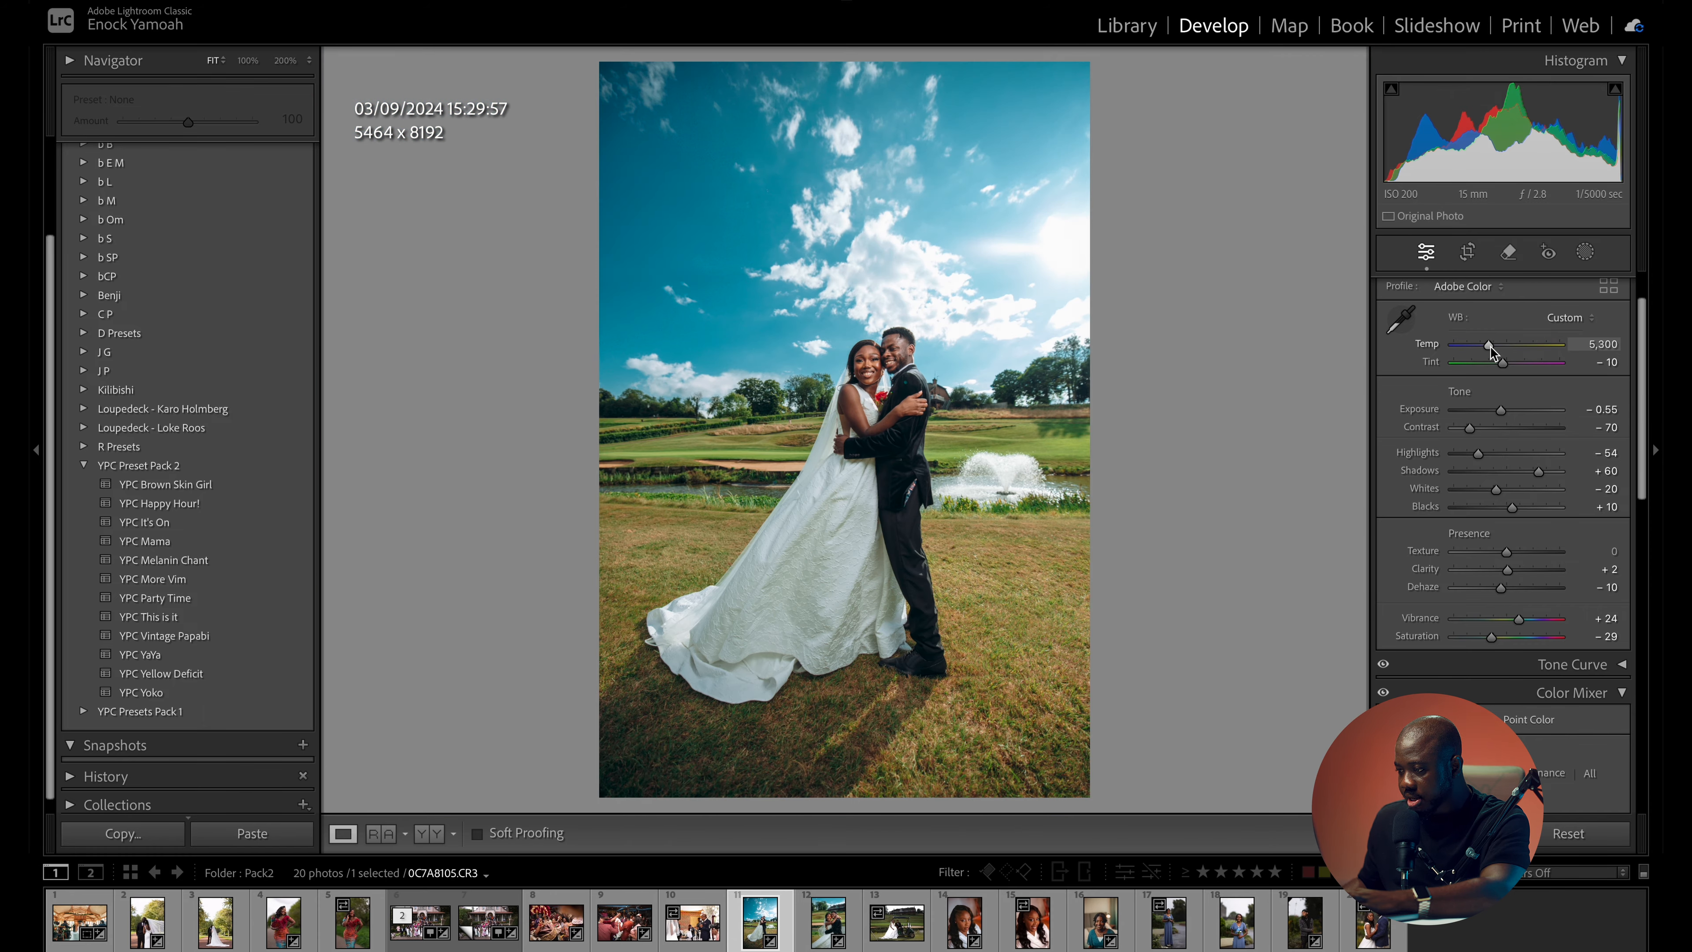
drag(1490, 346, 1492, 351)
- Compare the full-length couple photo with its original, including a side-by-side before/after view with a close look at the skin
key(backslash)
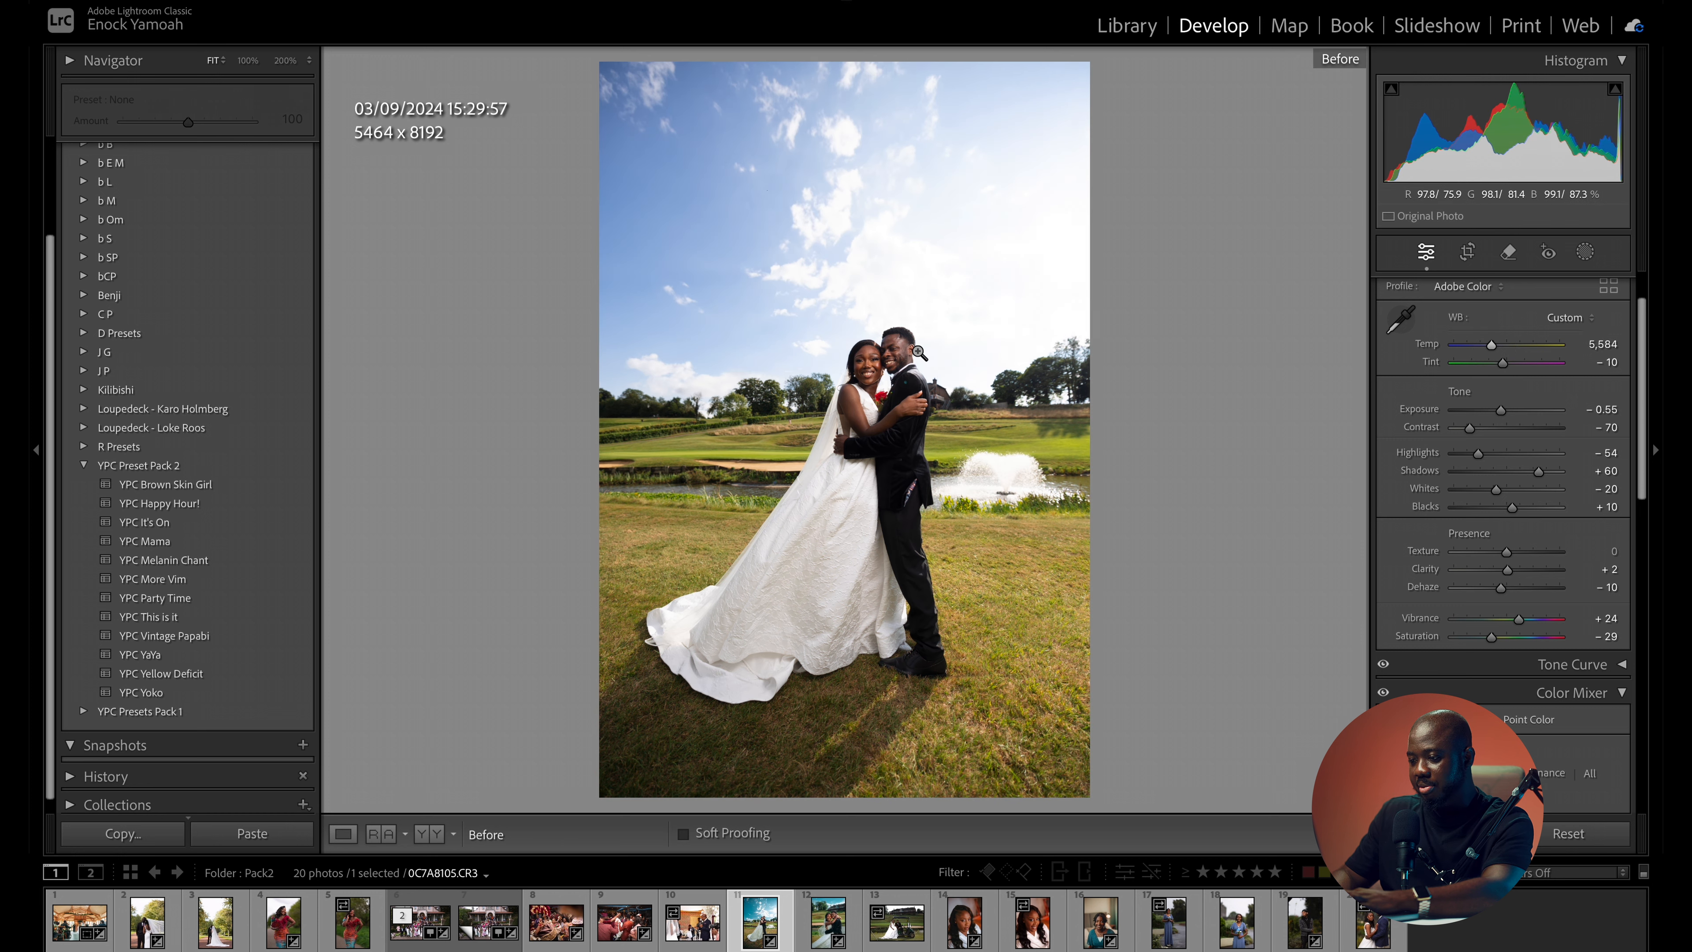
key(backslash)
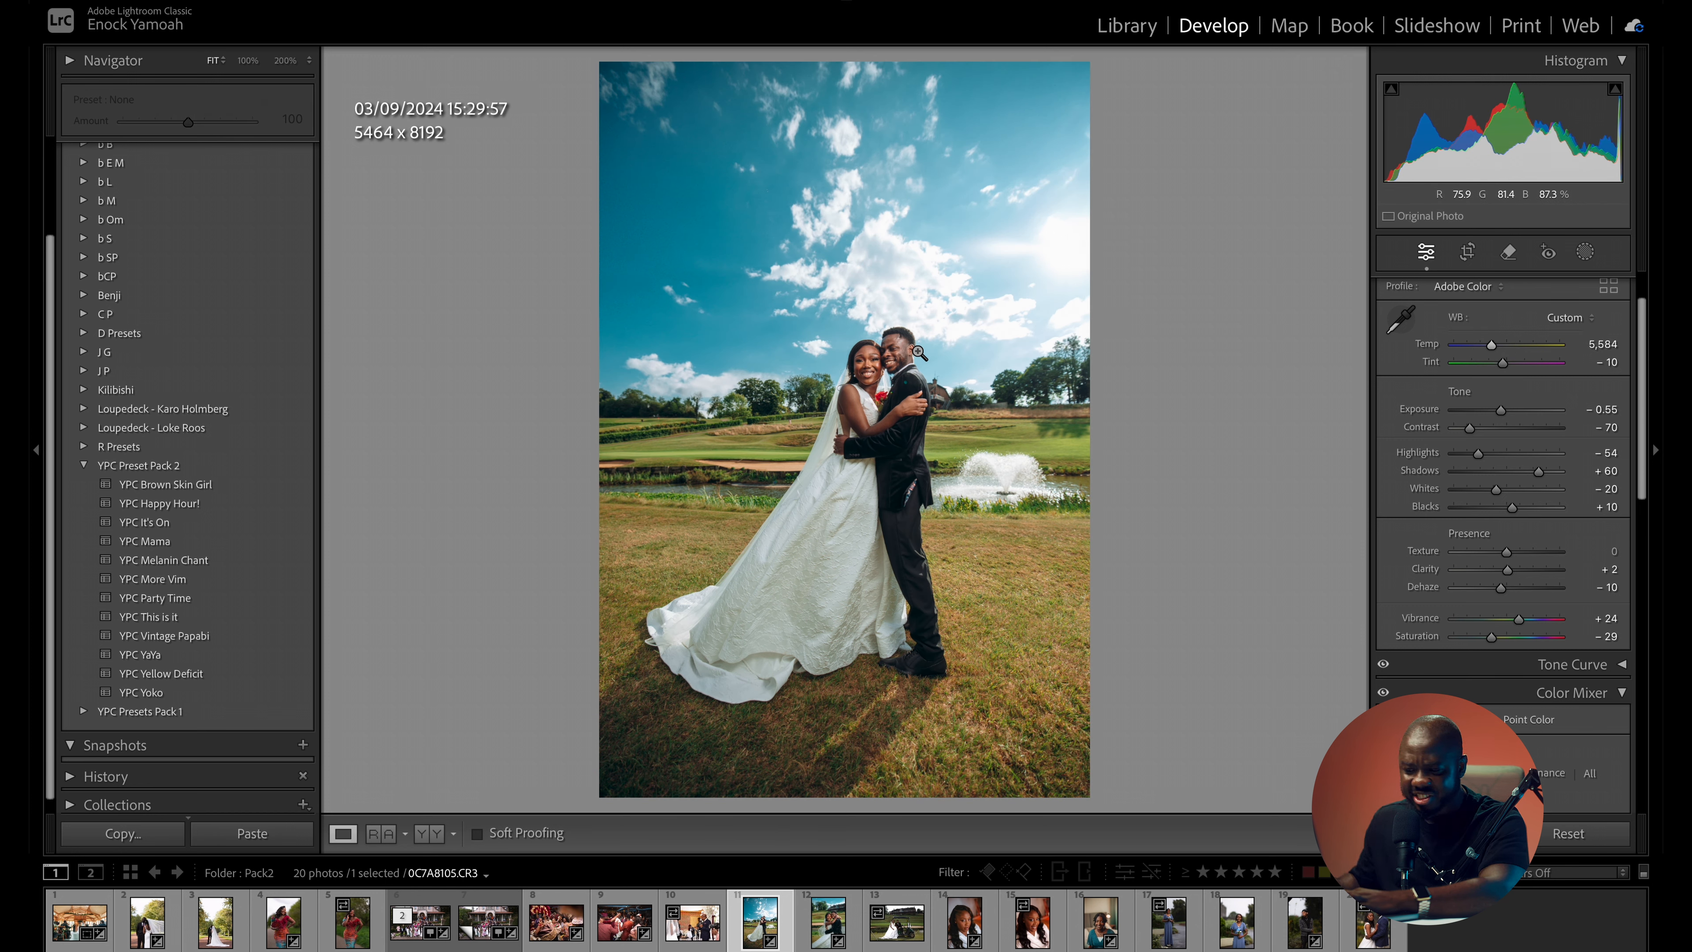
click(428, 833)
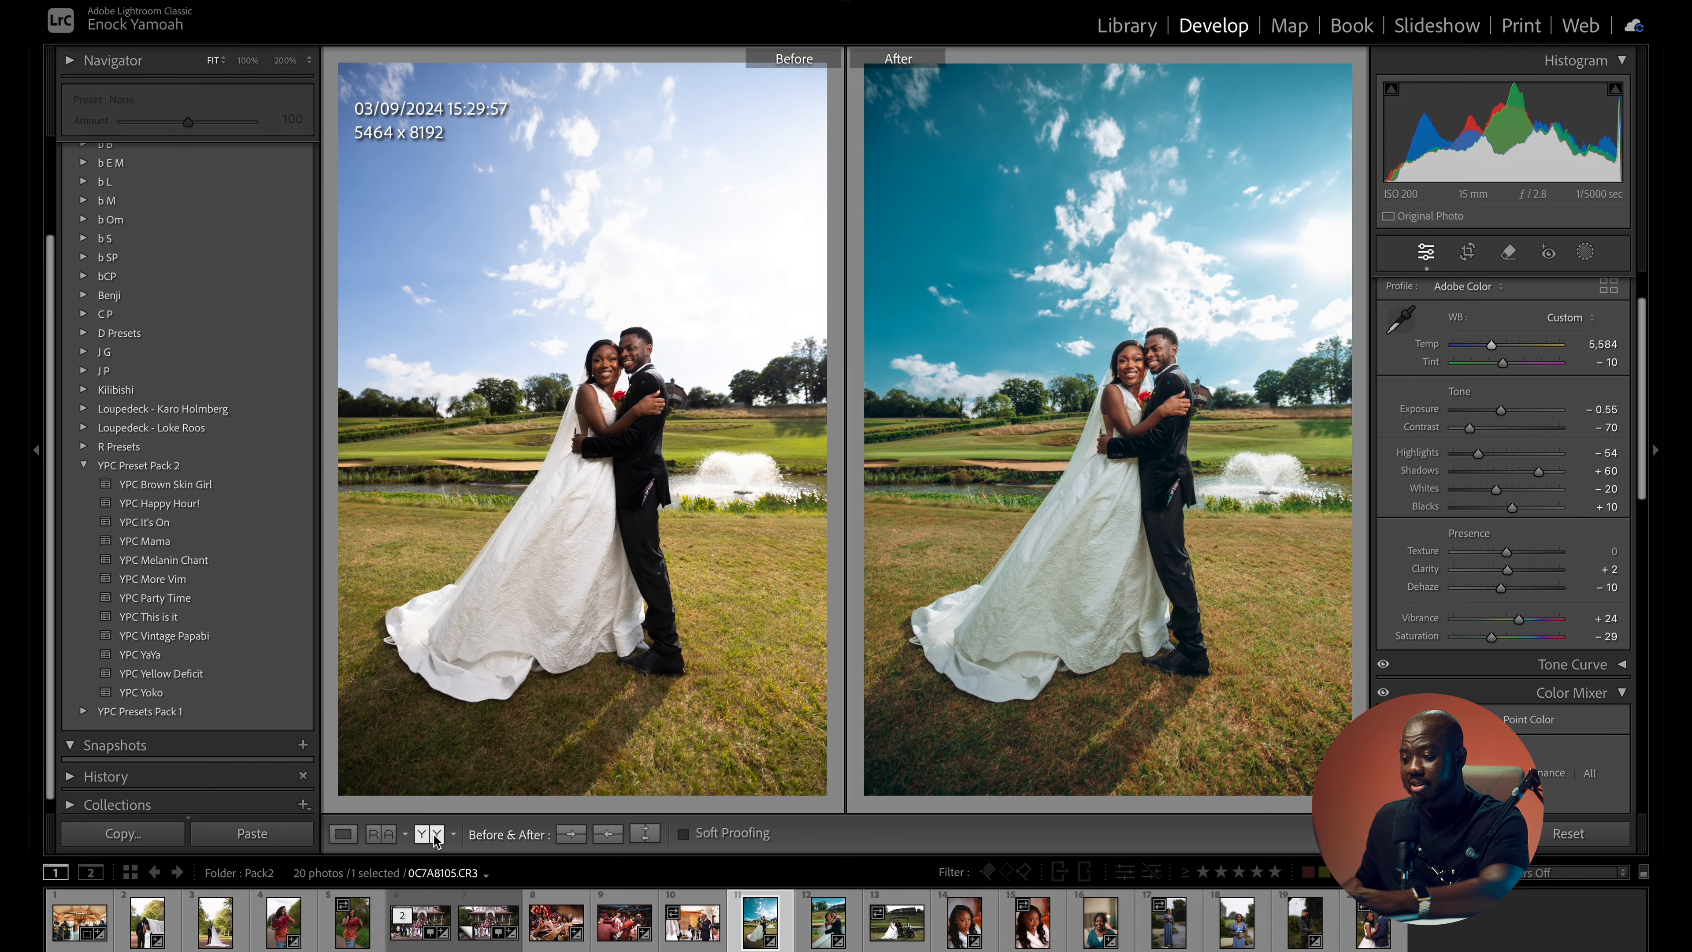
click(714, 314)
click(1061, 395)
click(1062, 394)
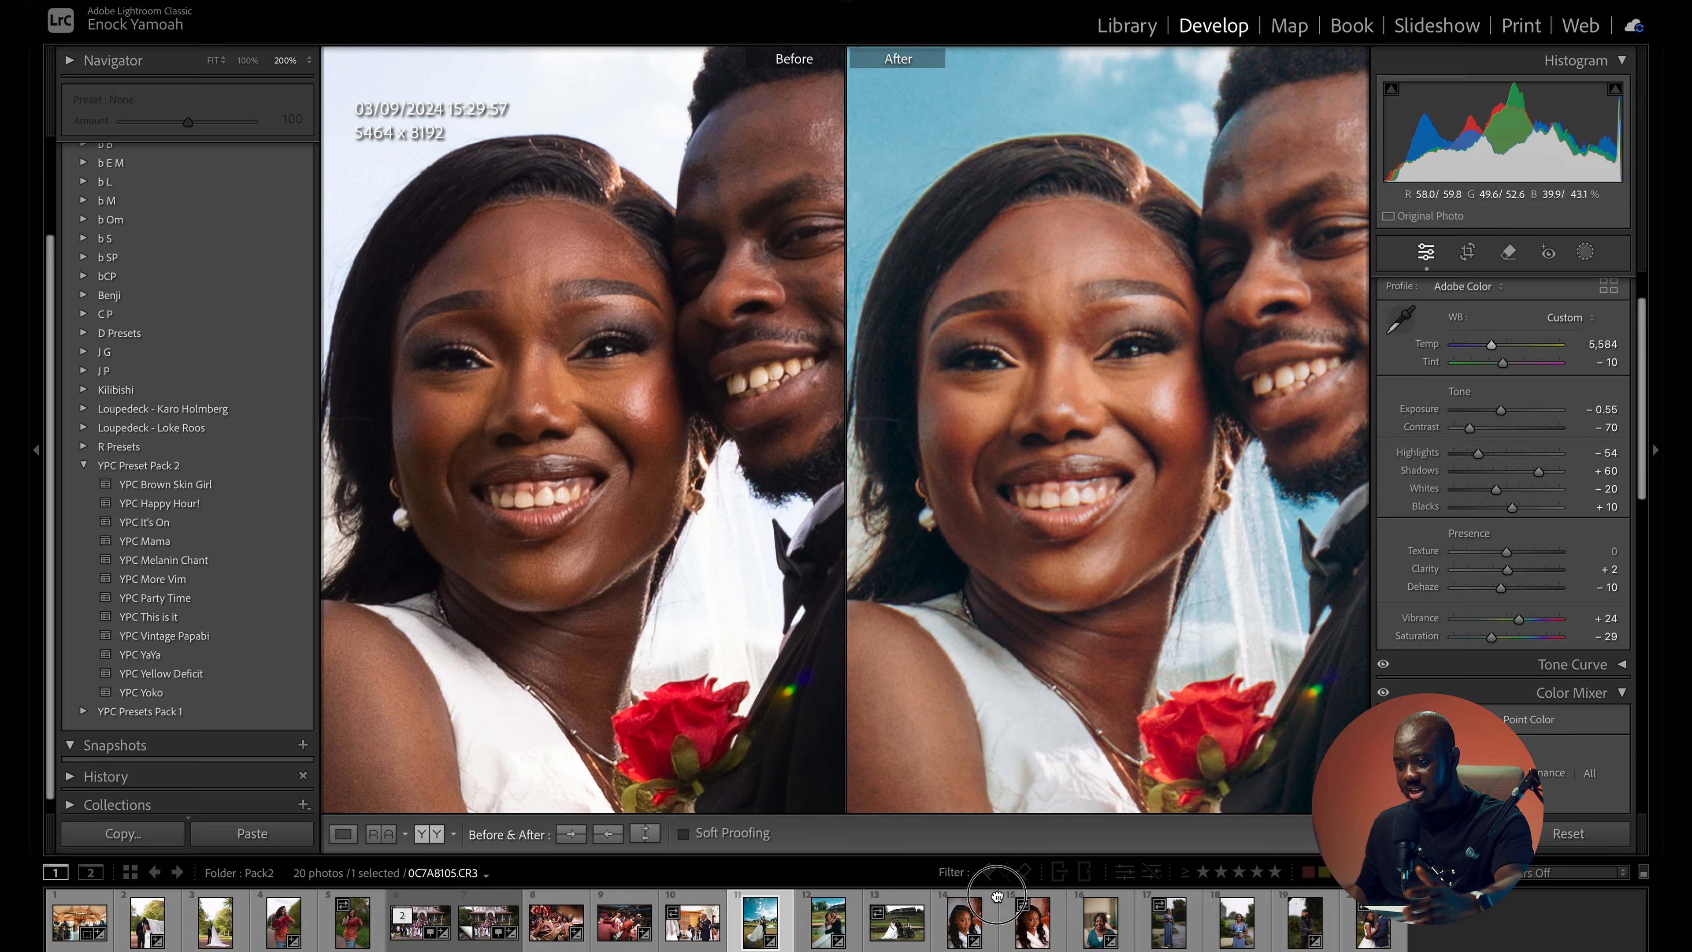
click(1099, 586)
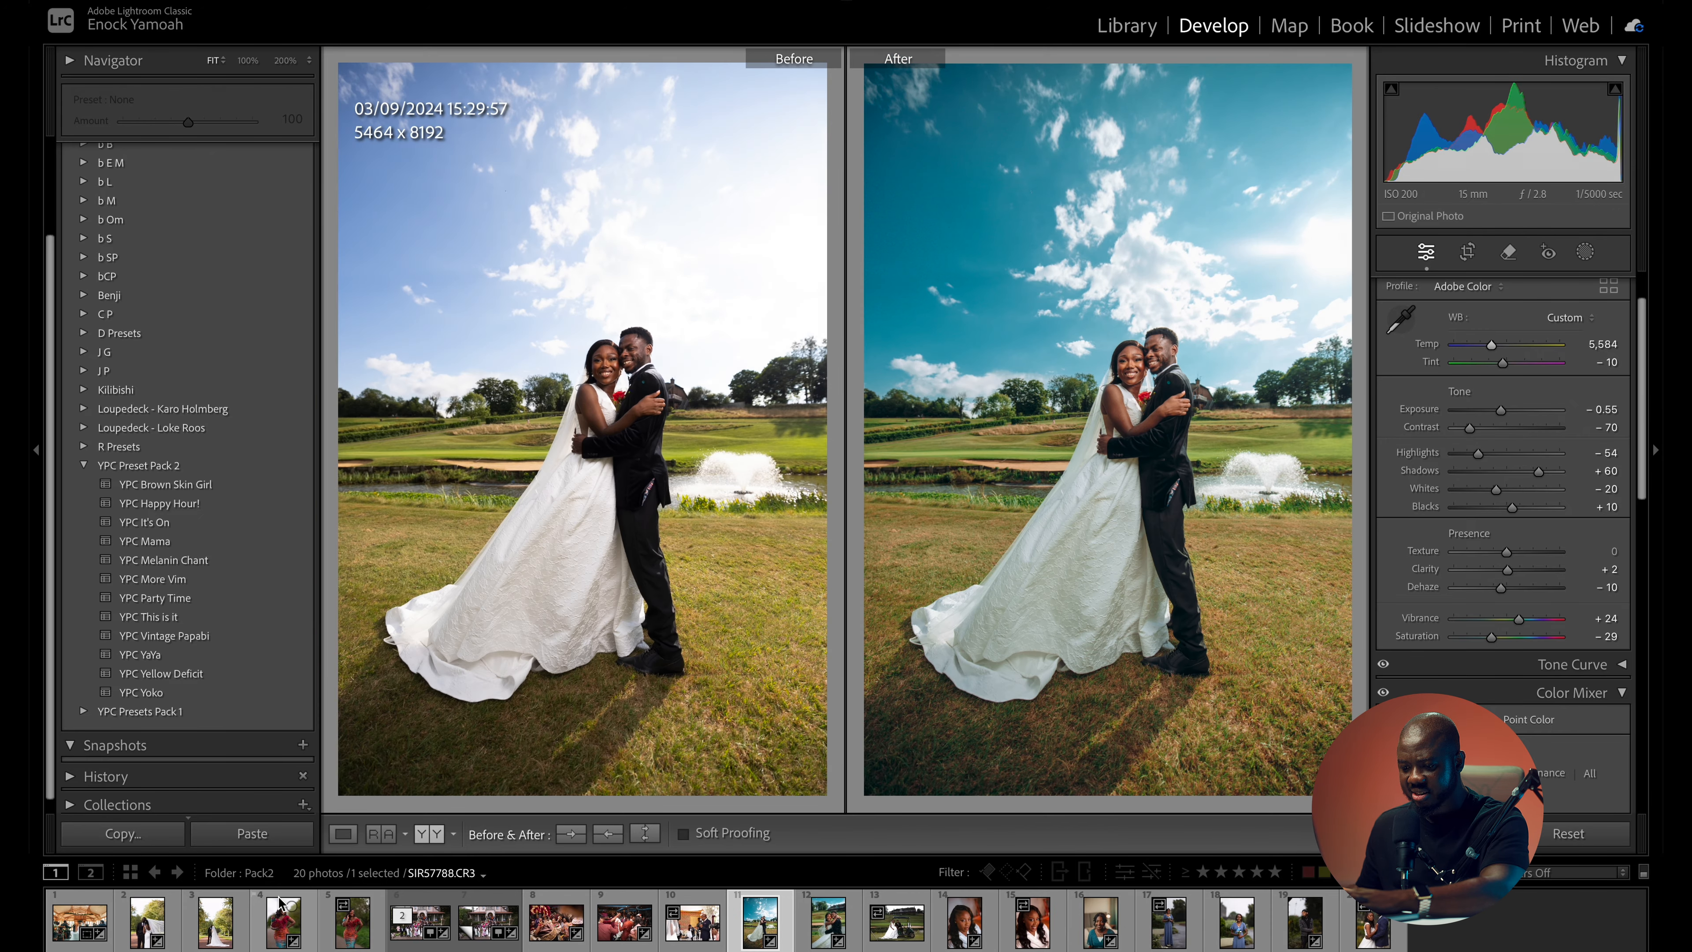
- Try the YPC Mama preset with exposure 0.00 on the portrait of the woman holding a red fan and compare it with the original
click(286, 926)
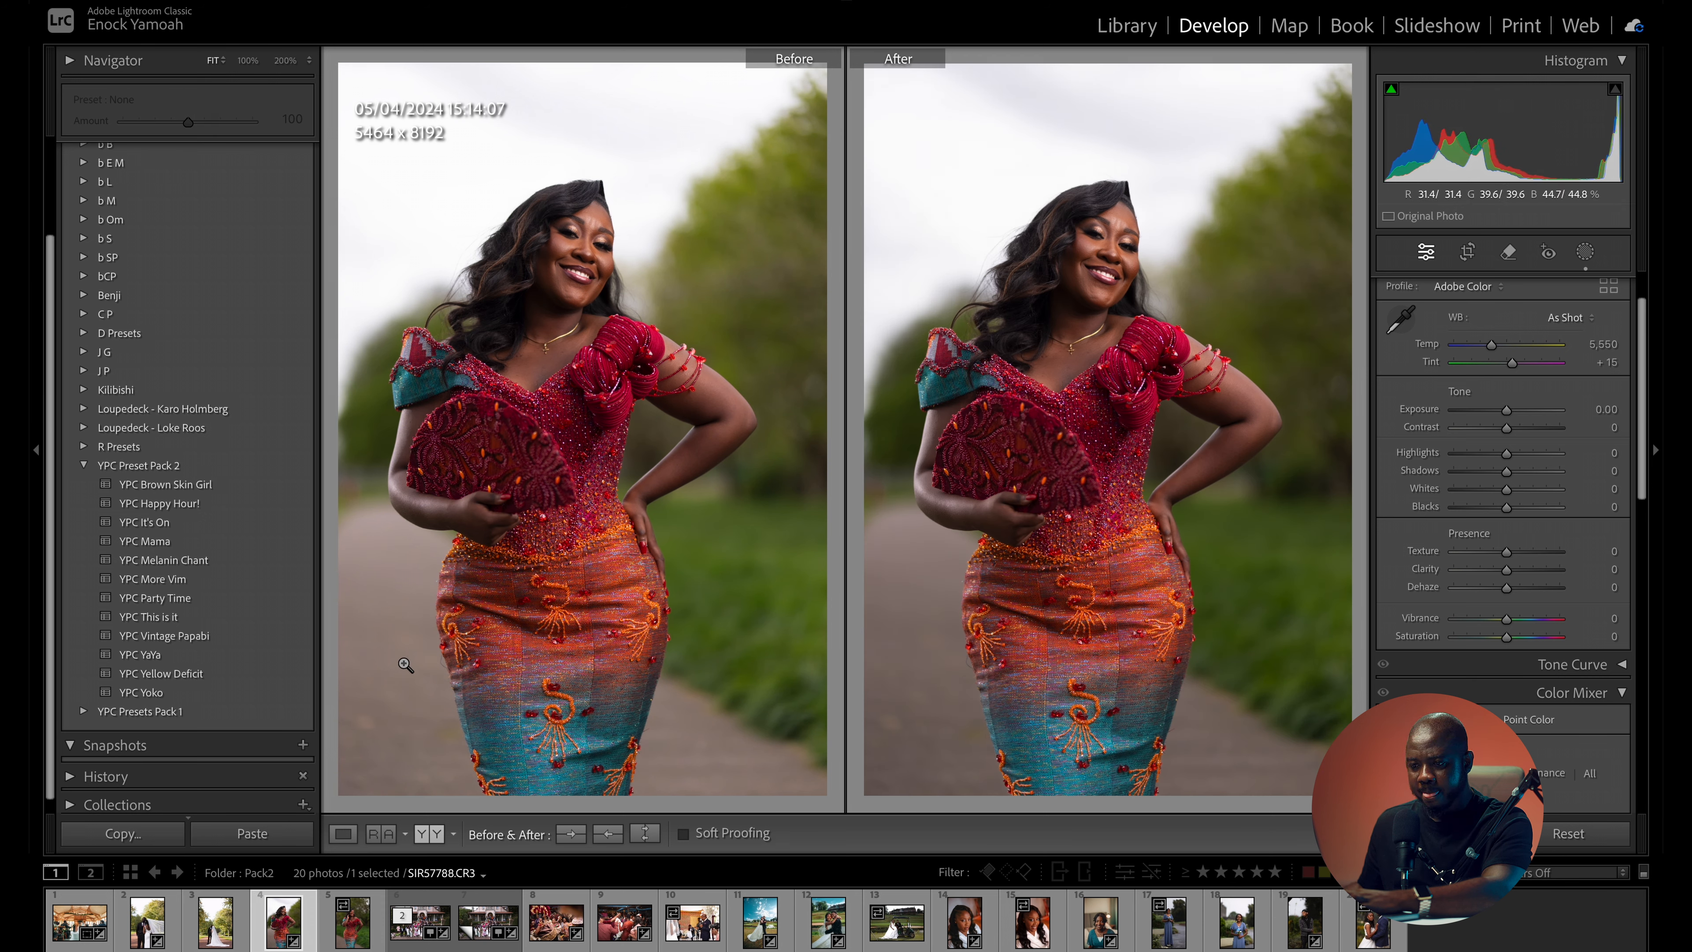
click(201, 543)
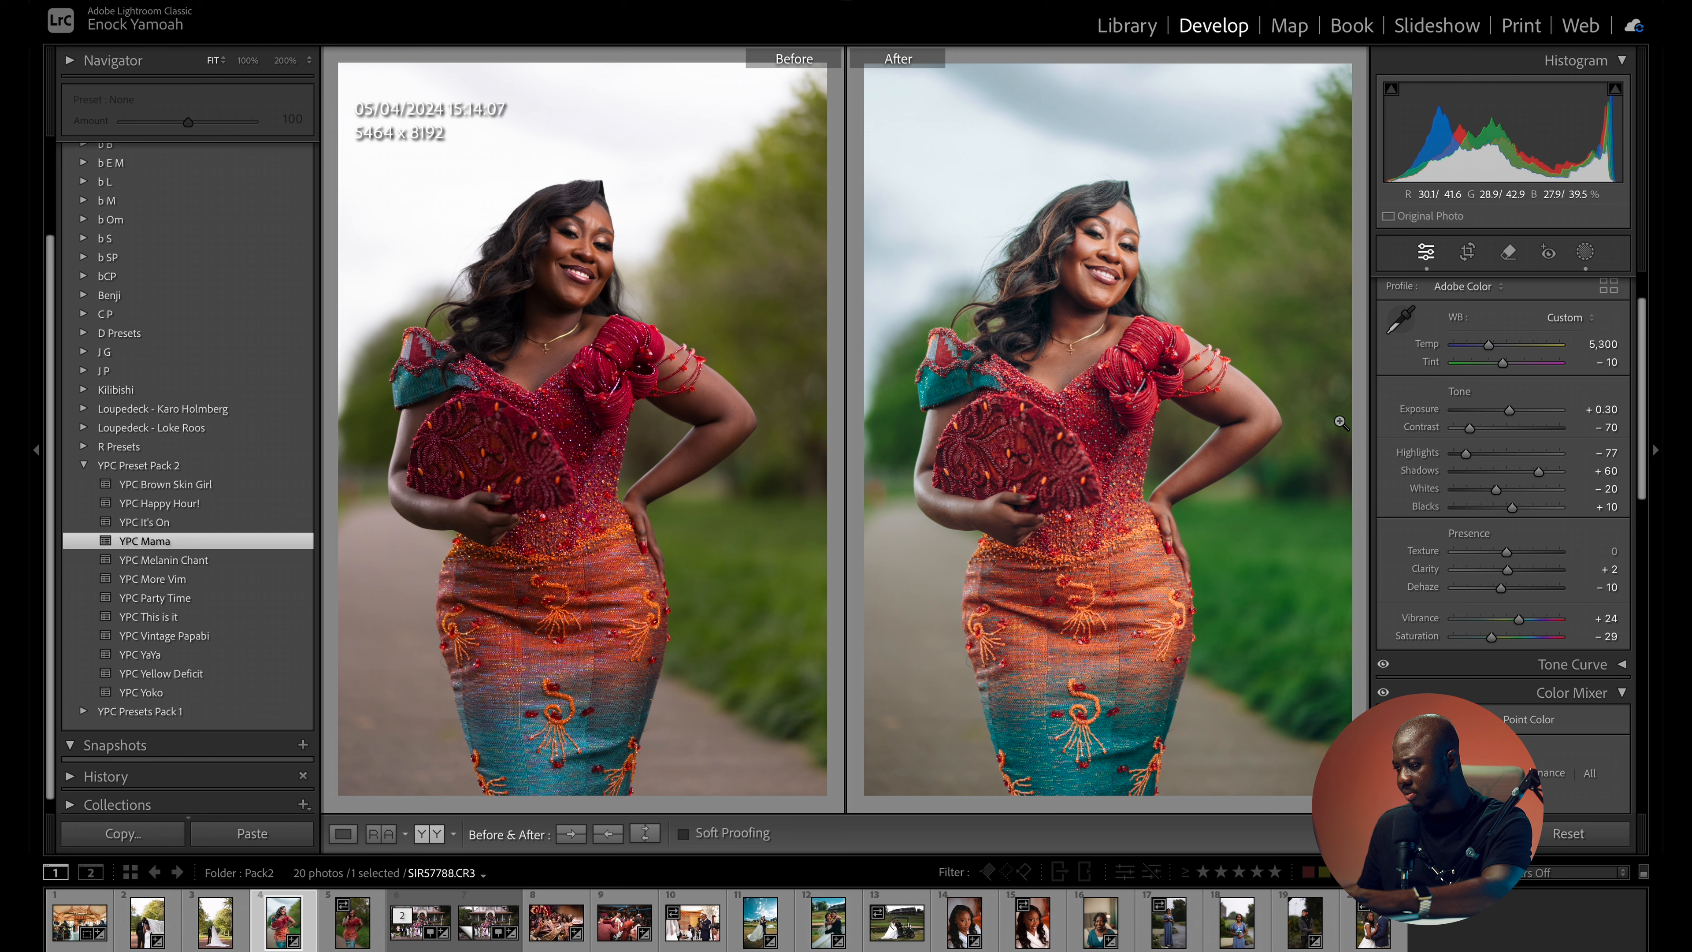
drag(1509, 411, 1505, 416)
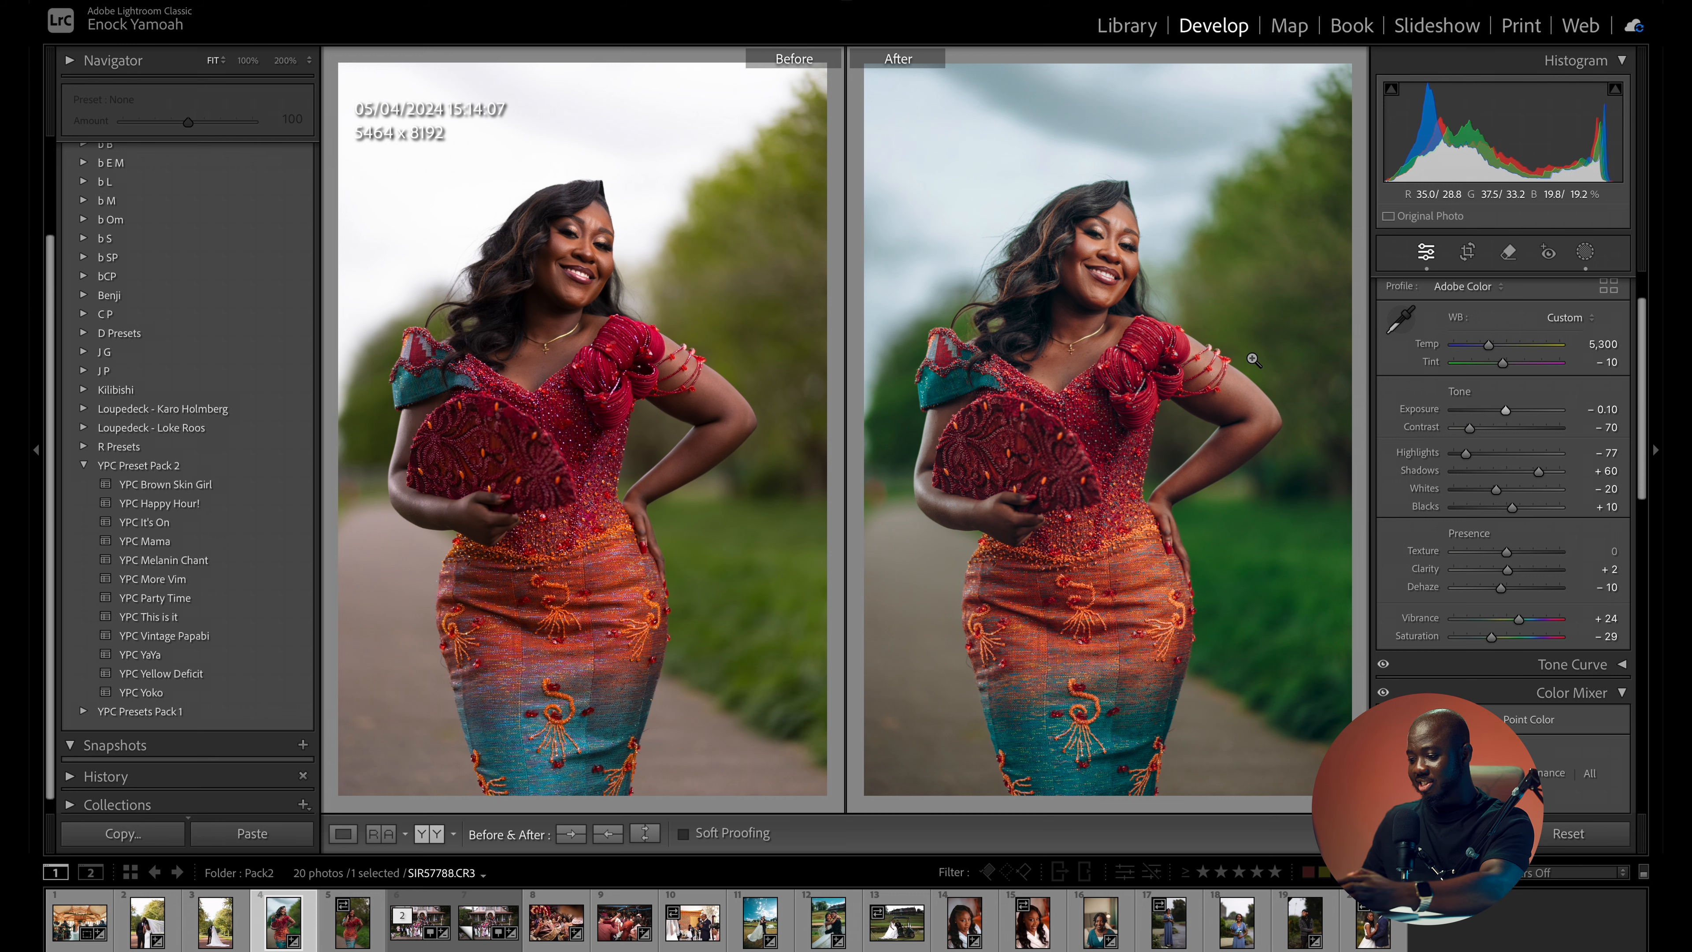
double_click(1506, 410)
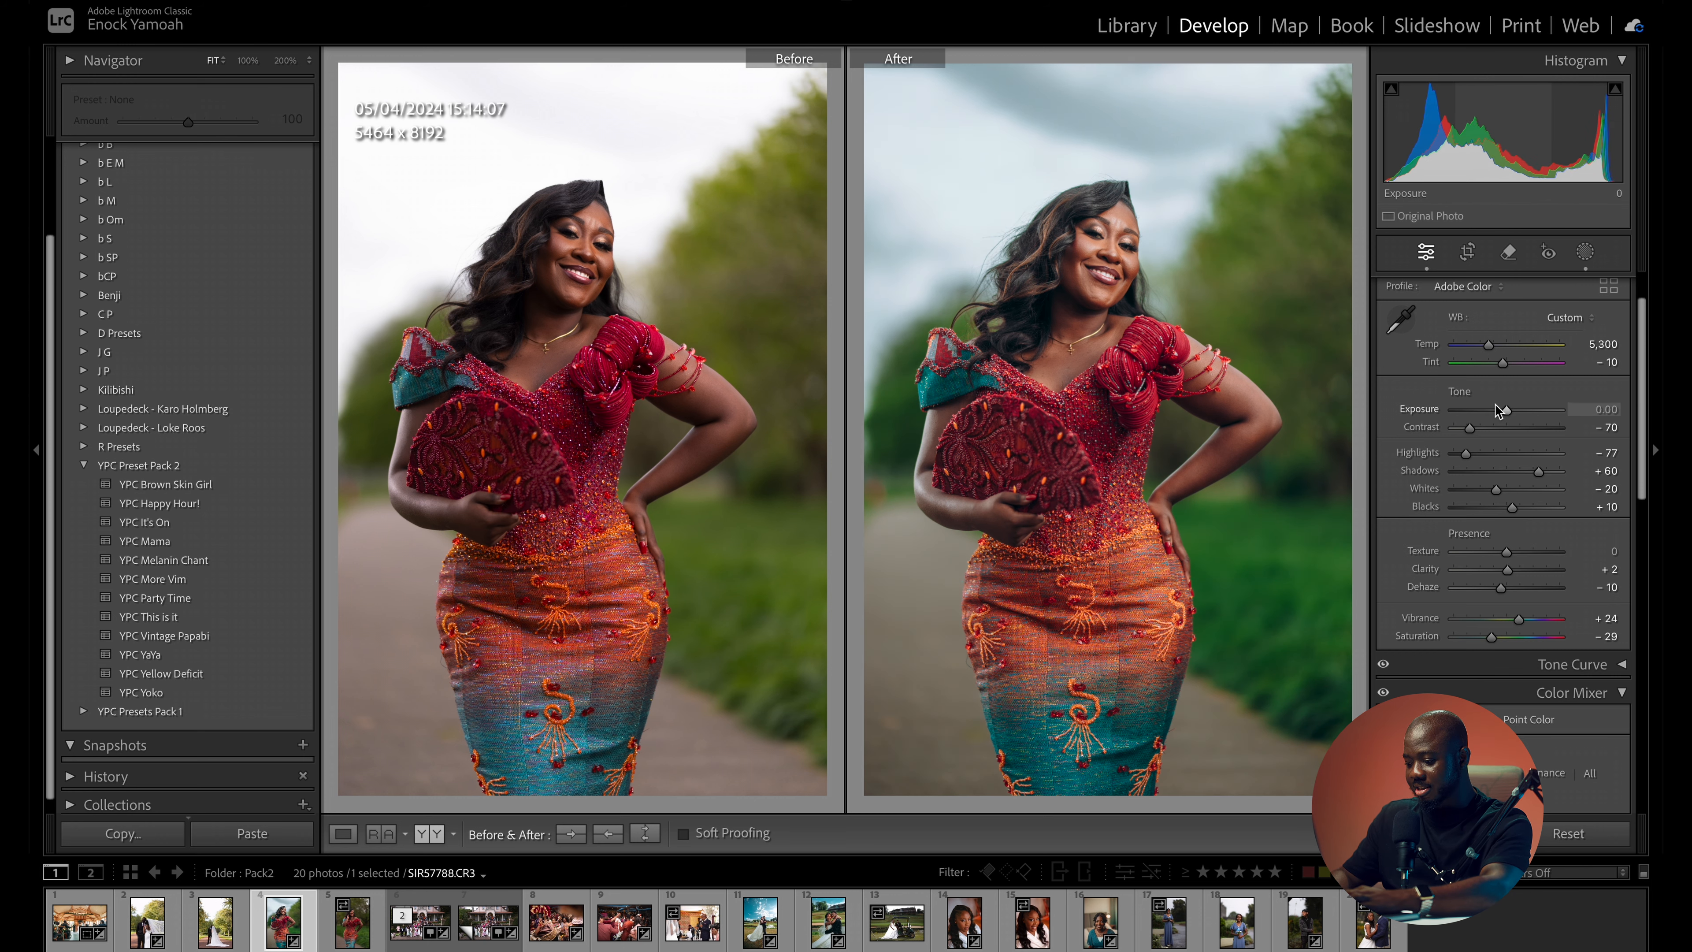
key(backslash)
key(backslash)
key(backslash)
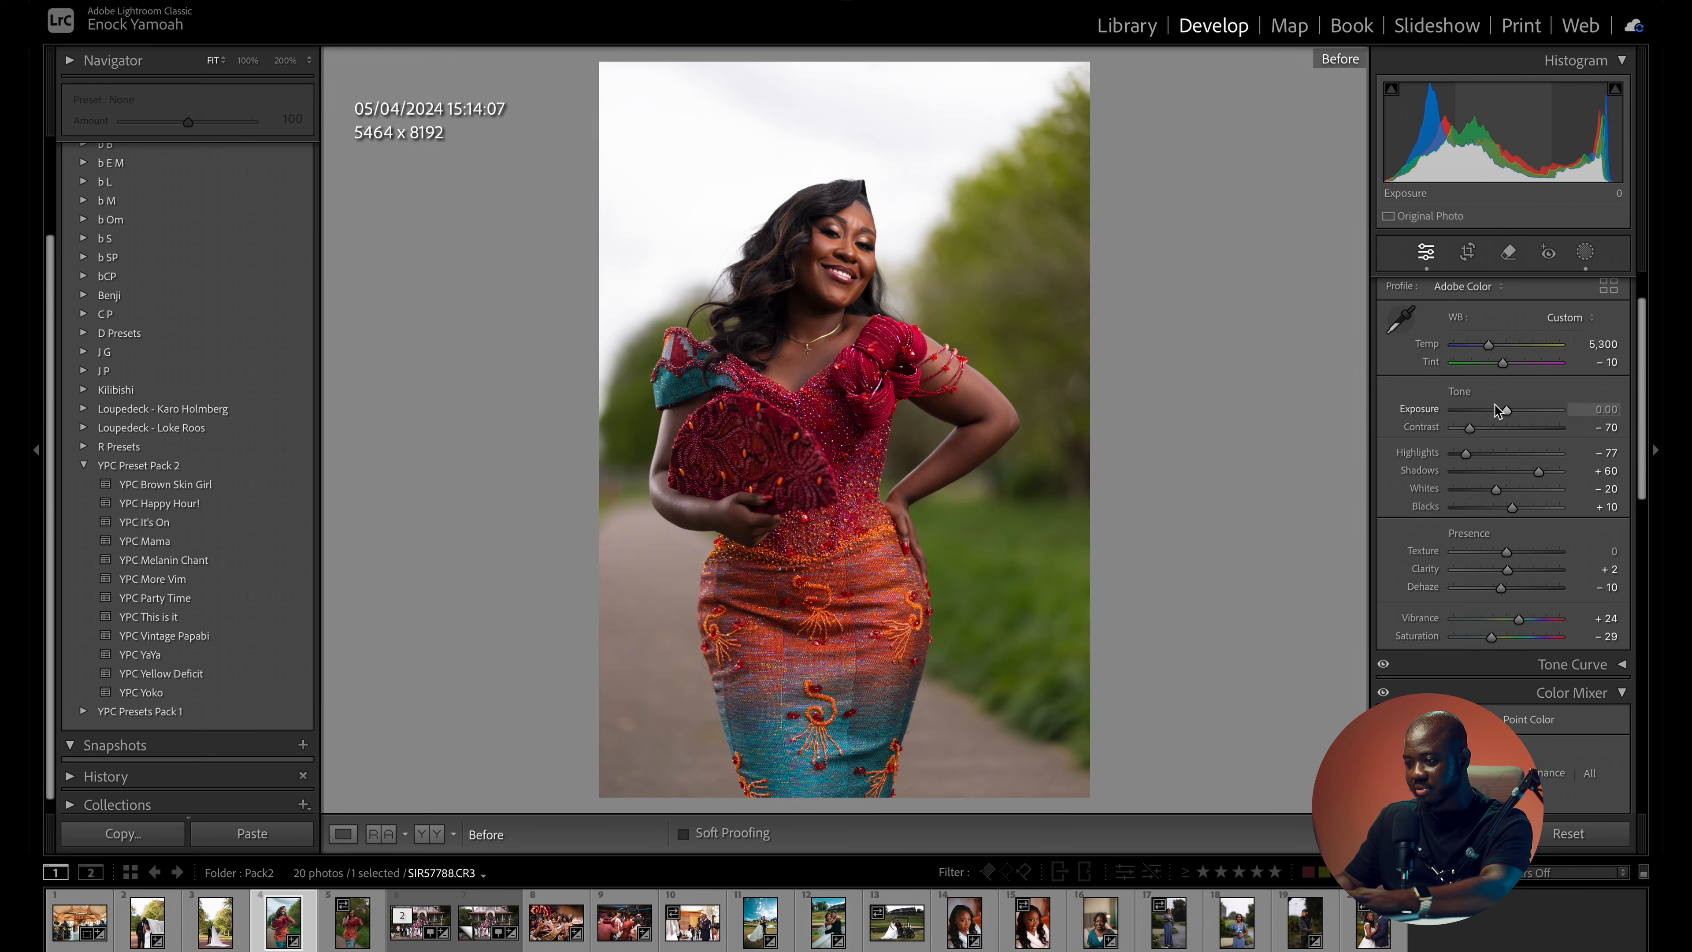
key(backslash)
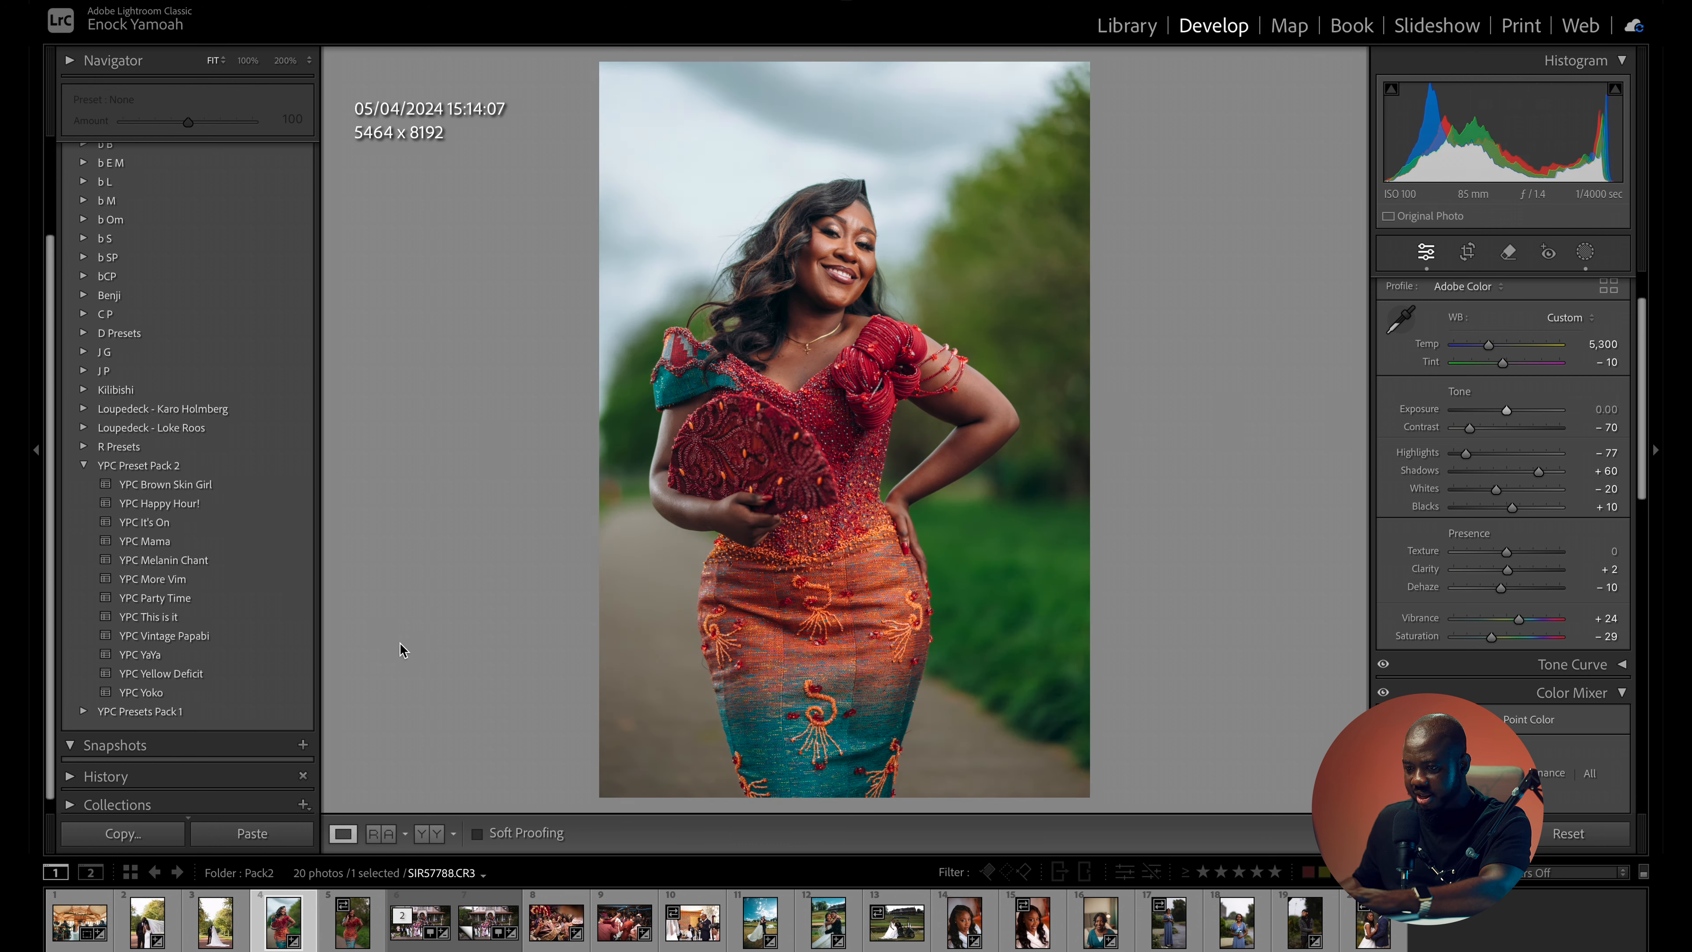
- Apply the YPC Brown Skin Girl preset to the red fan portrait with exposure +0.20 and inspect the face up close
click(197, 489)
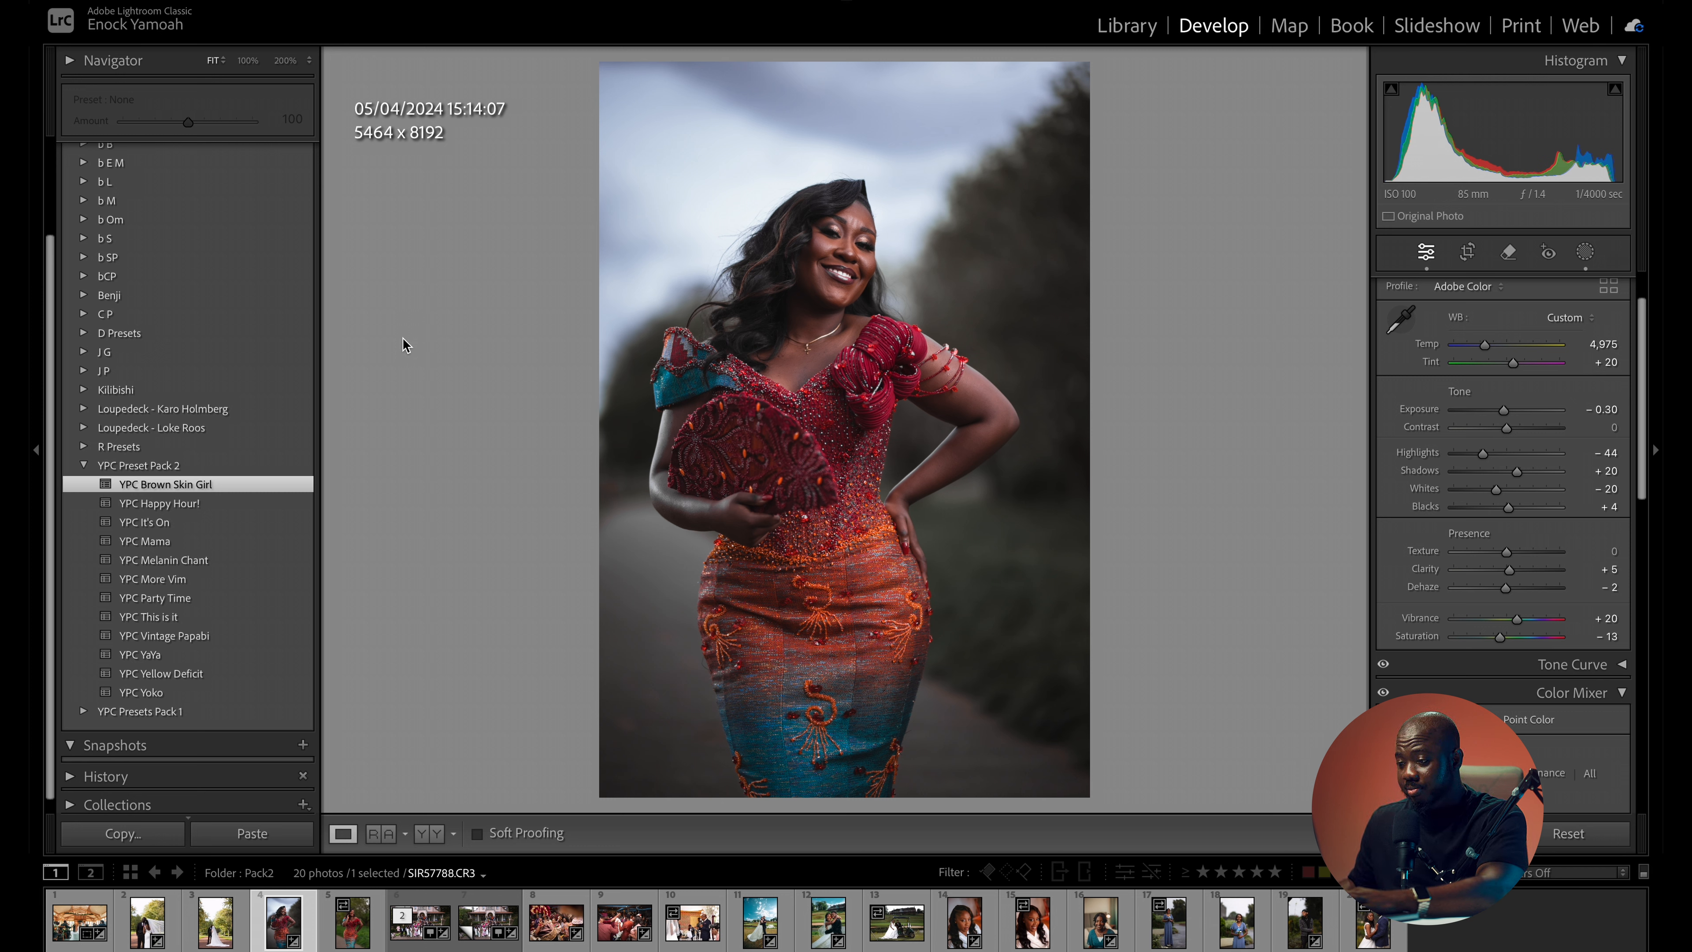
drag(1503, 410, 1508, 411)
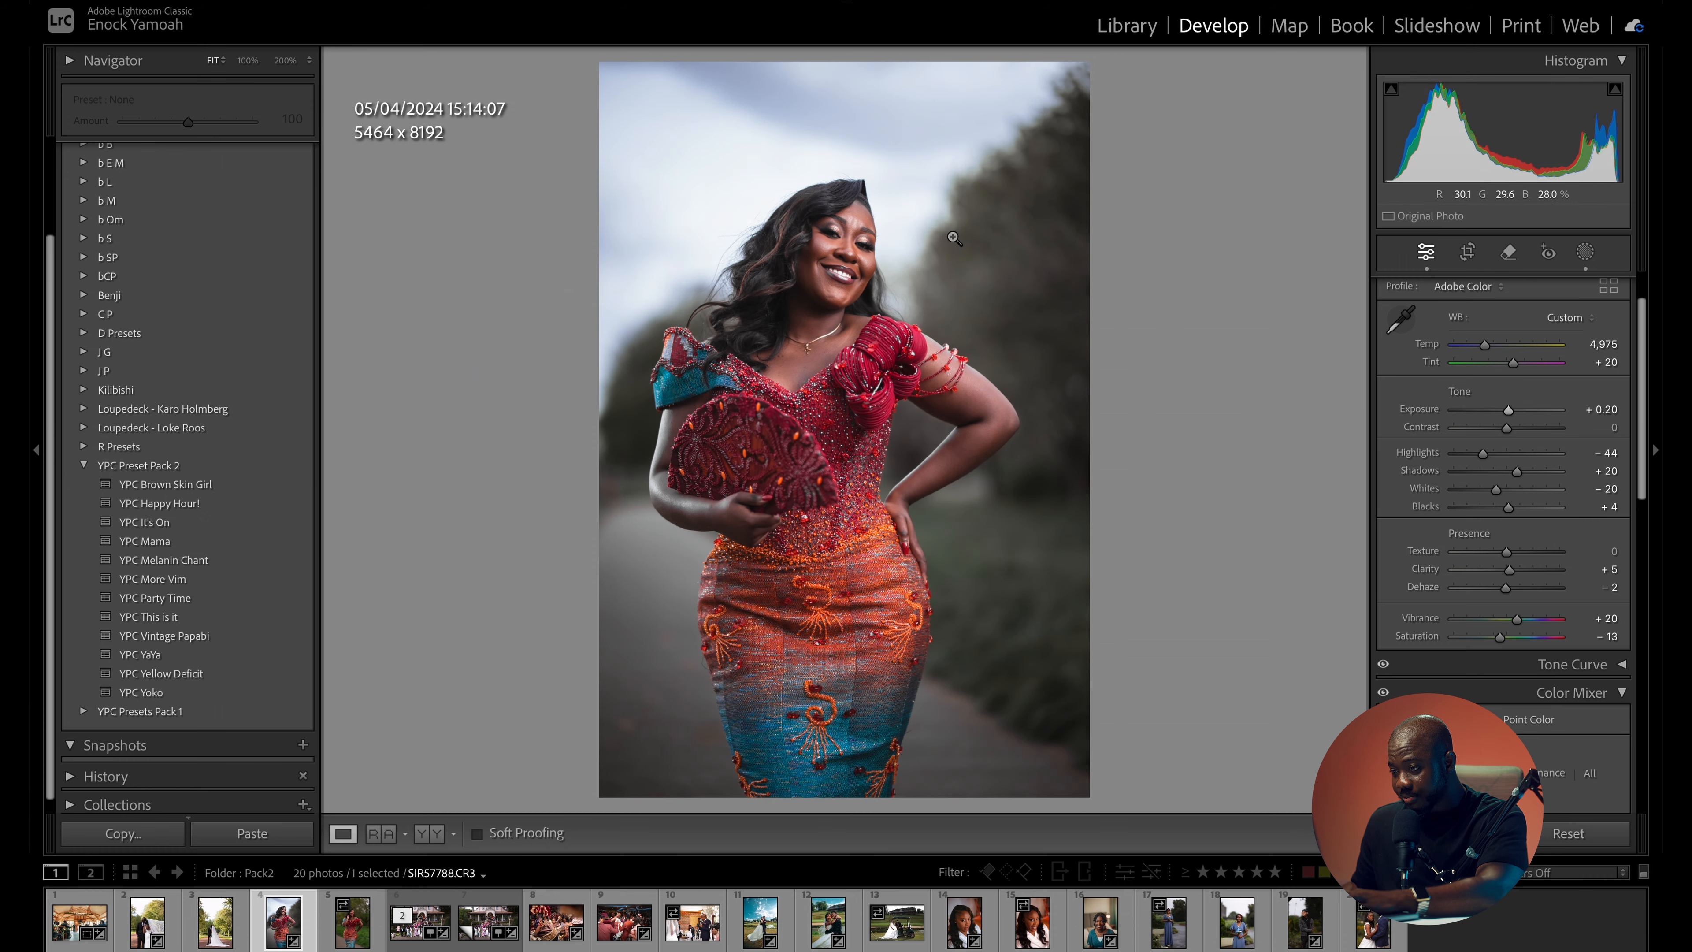
click(809, 289)
drag(1032, 246, 907, 796)
drag(990, 695, 849, 493)
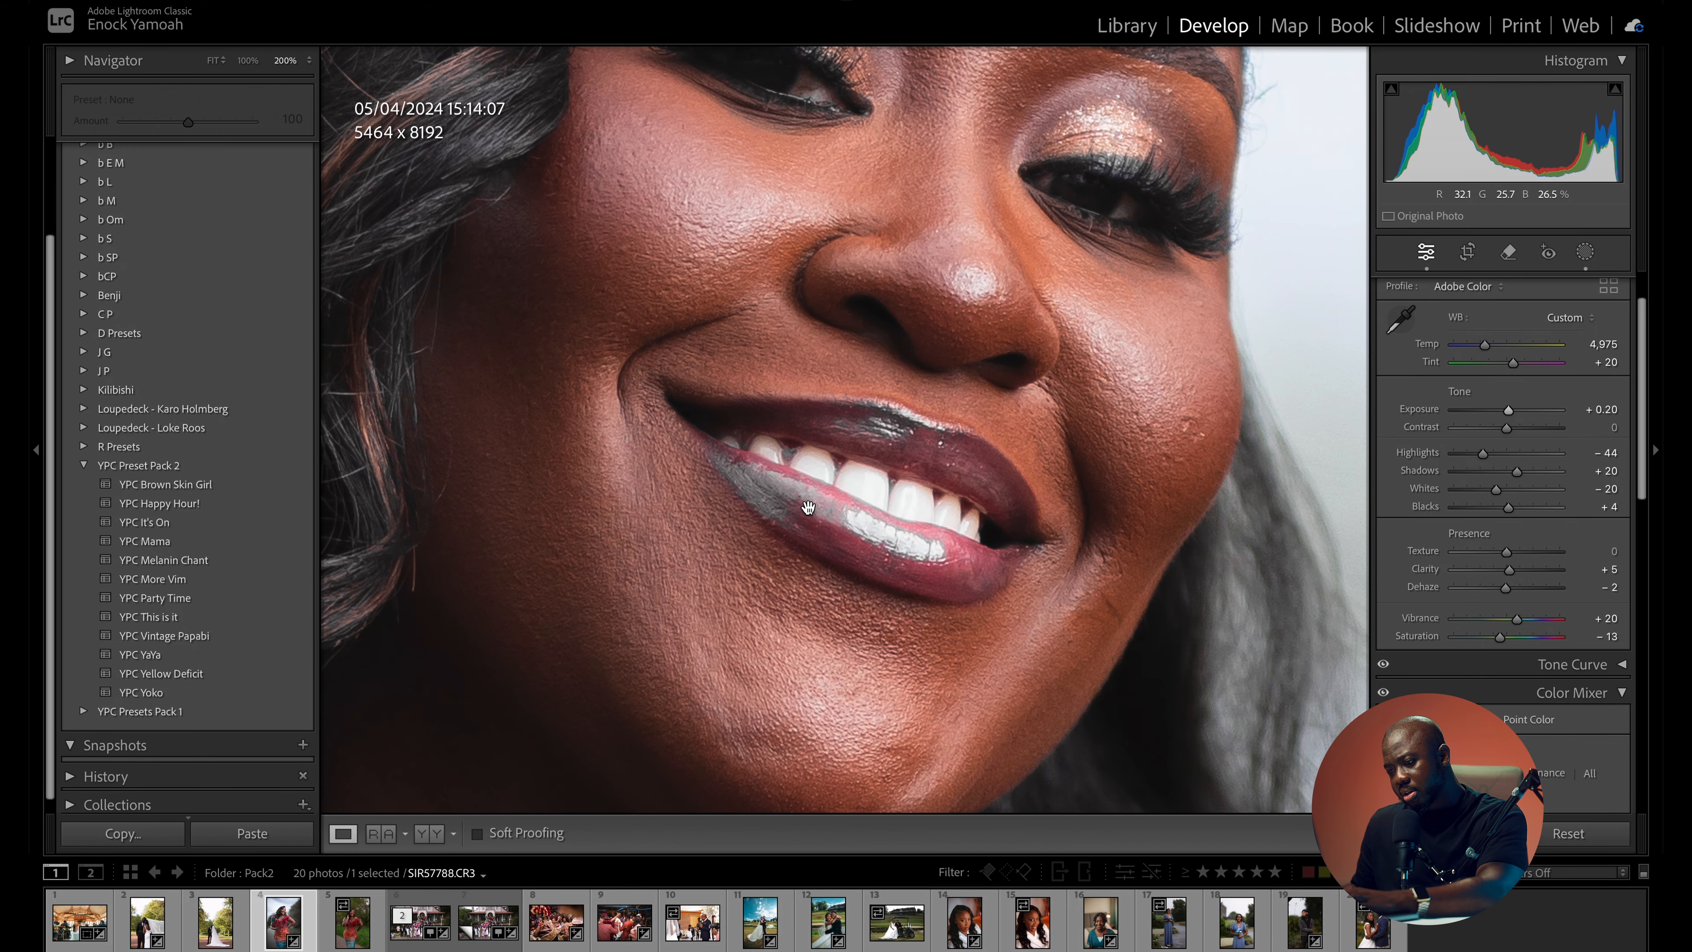
- Correct the lip color by setting purple saturation to -3 and magenta saturation to +2, and compare the portrait with its original
drag(1643, 346, 1640, 479)
click(1478, 552)
click(1492, 570)
click(1501, 551)
click(1505, 569)
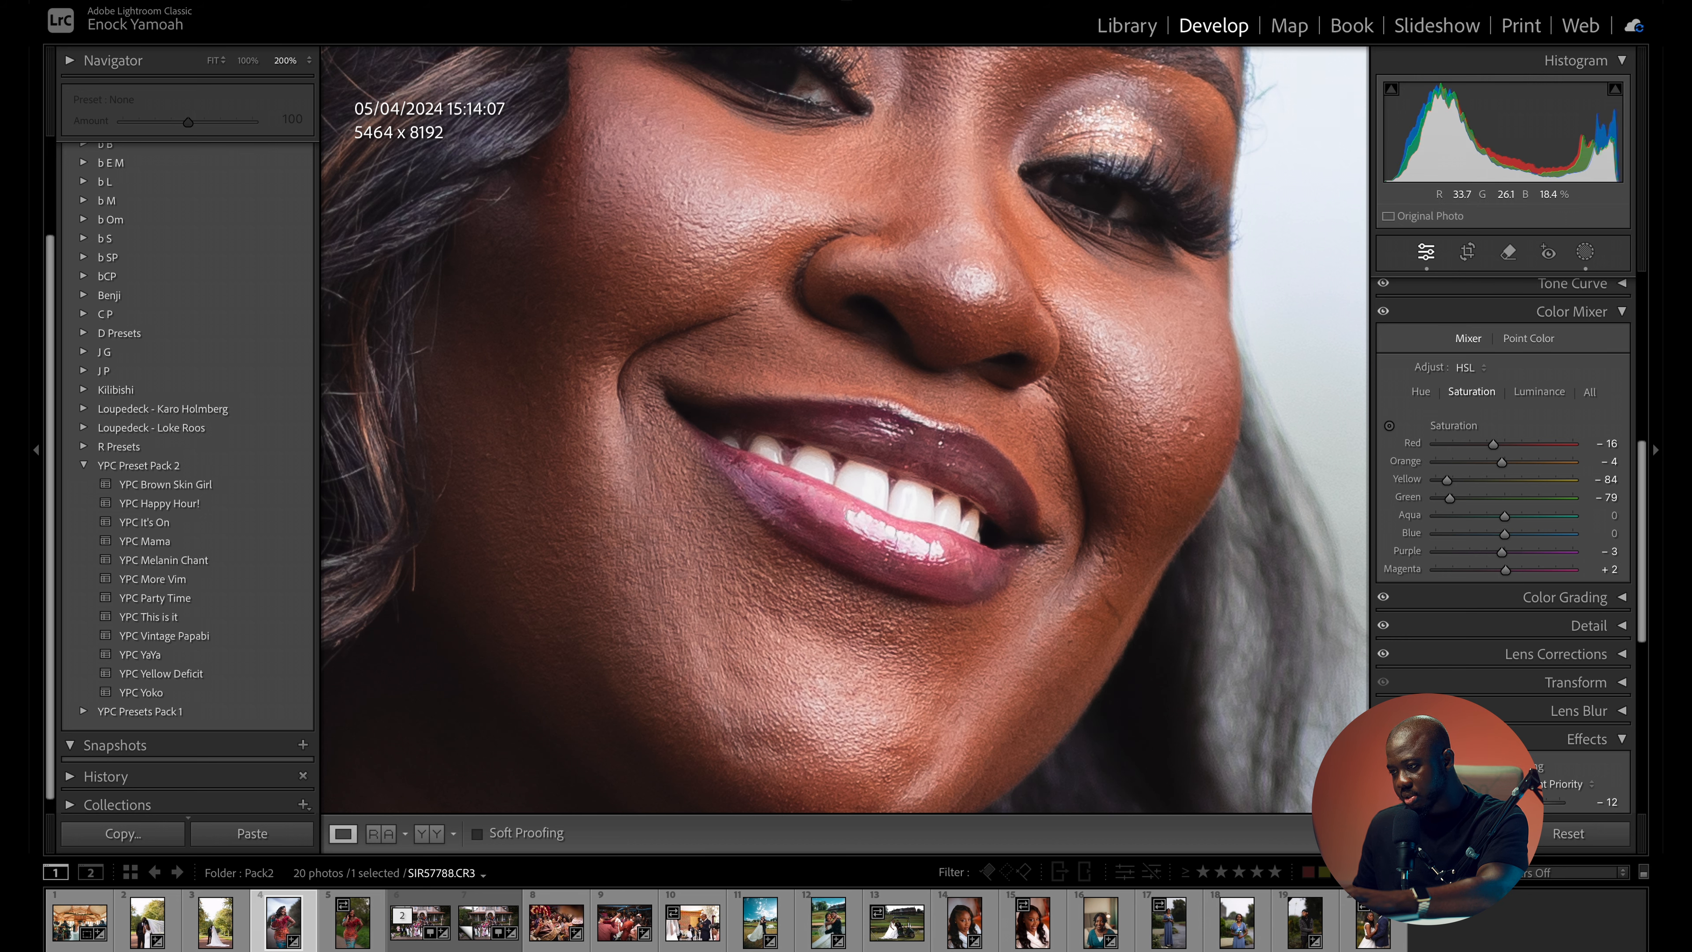
click(1151, 492)
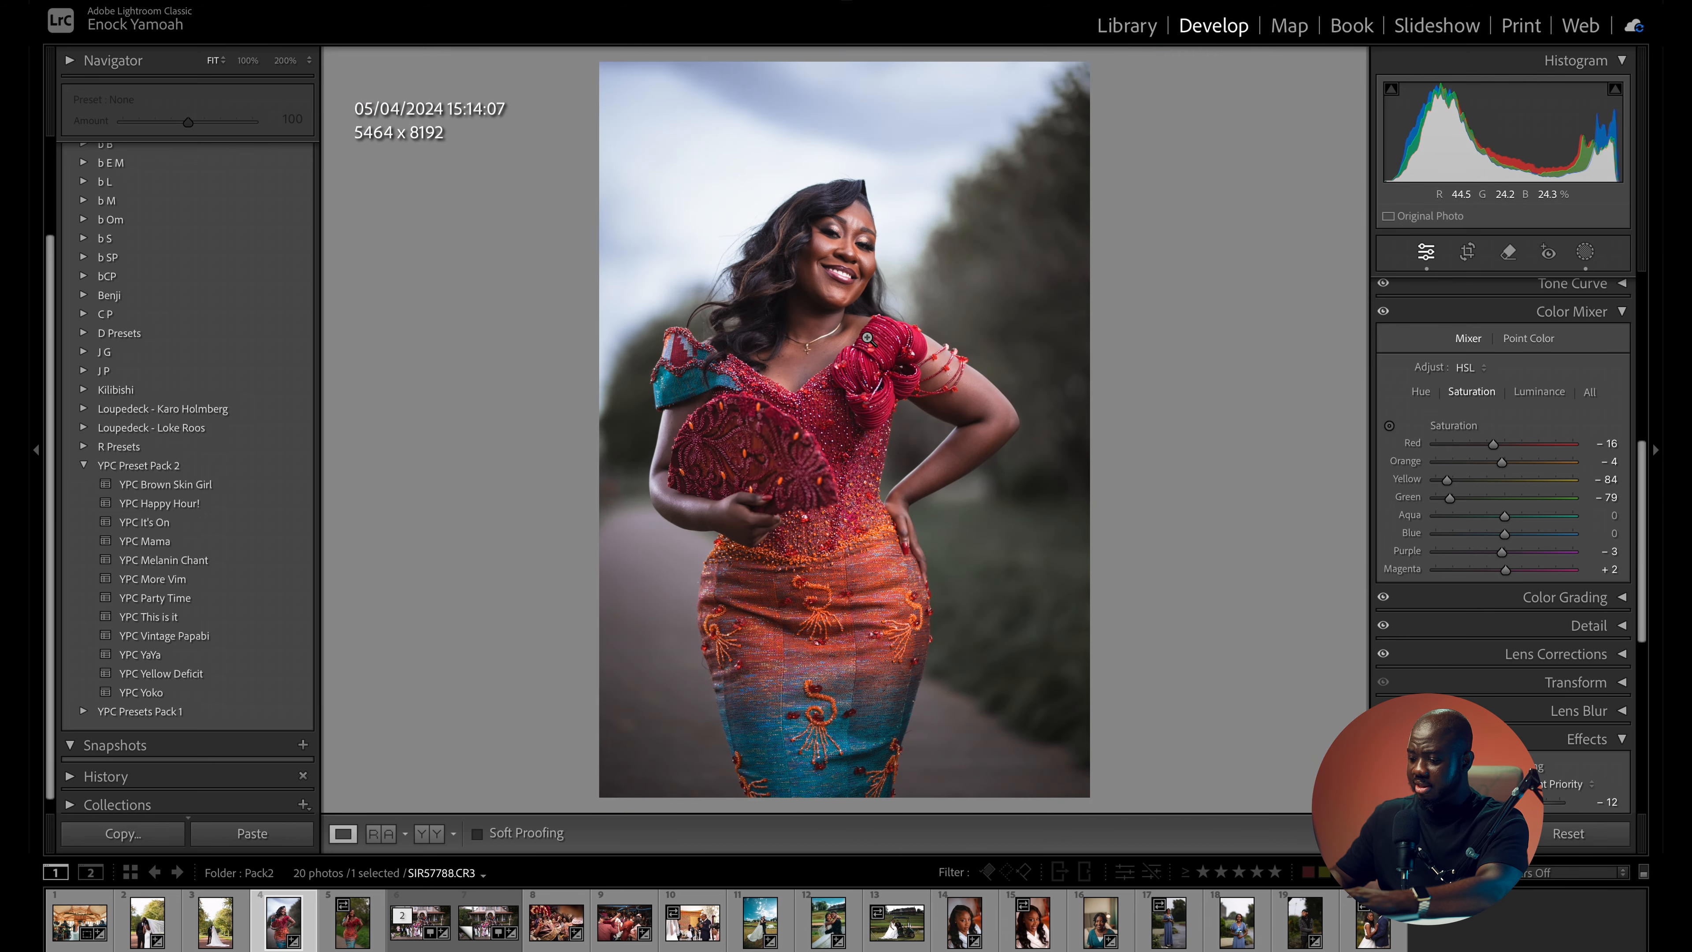
key(backslash)
key(backslash)
key(backslash)
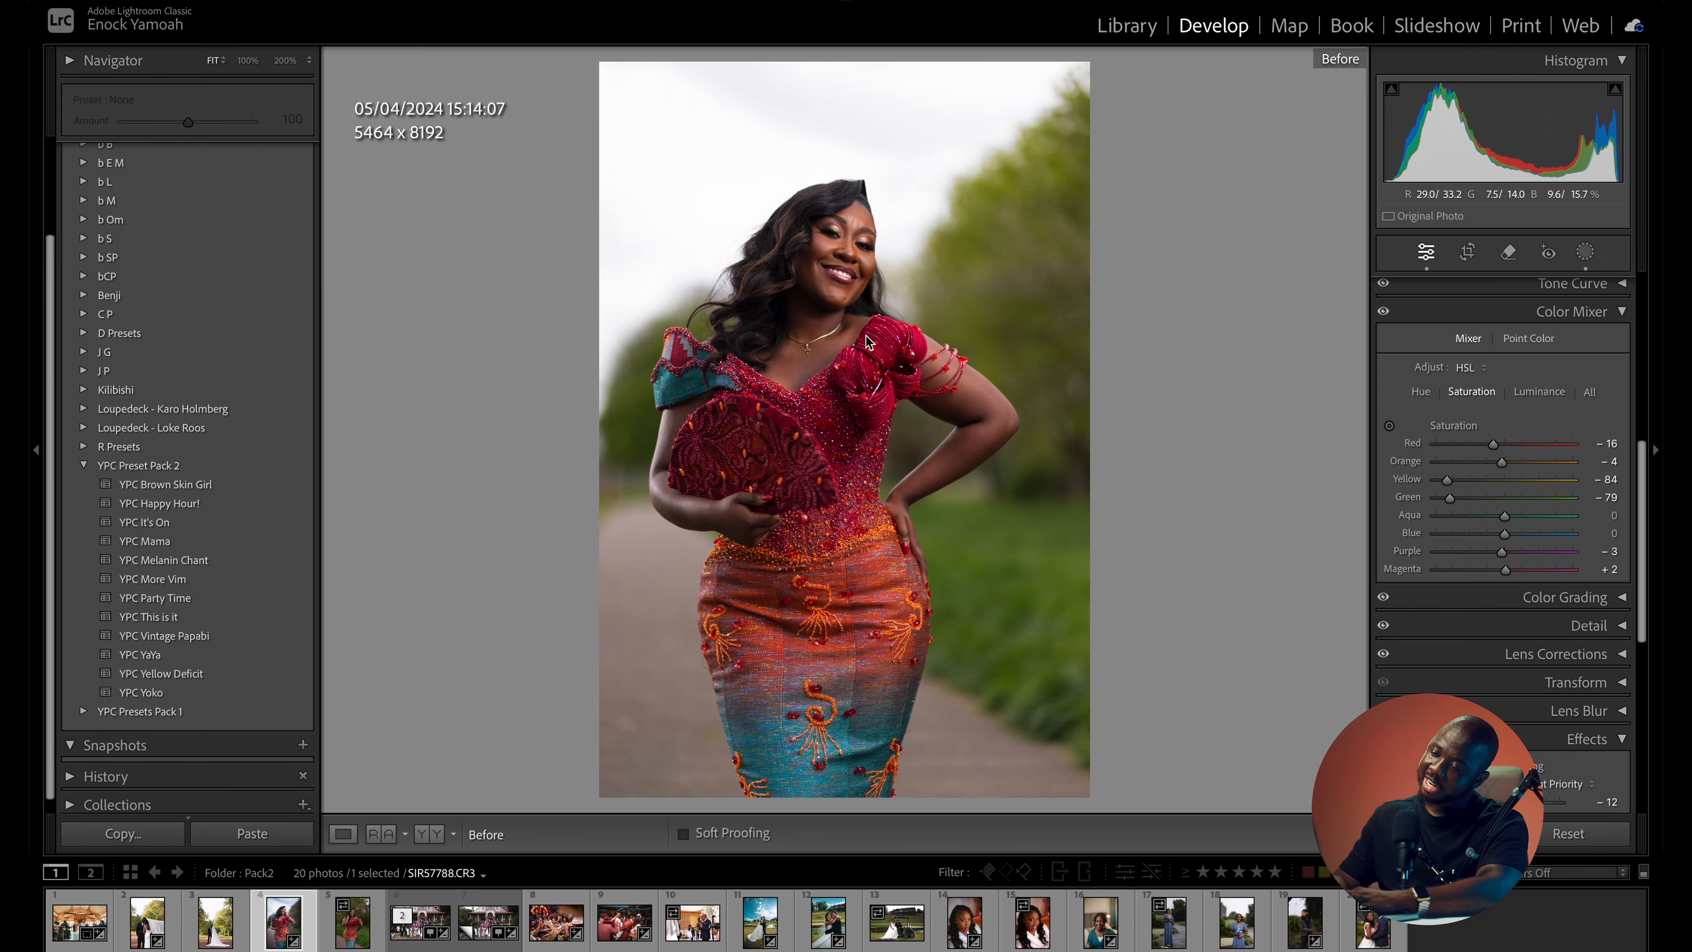
key(backslash)
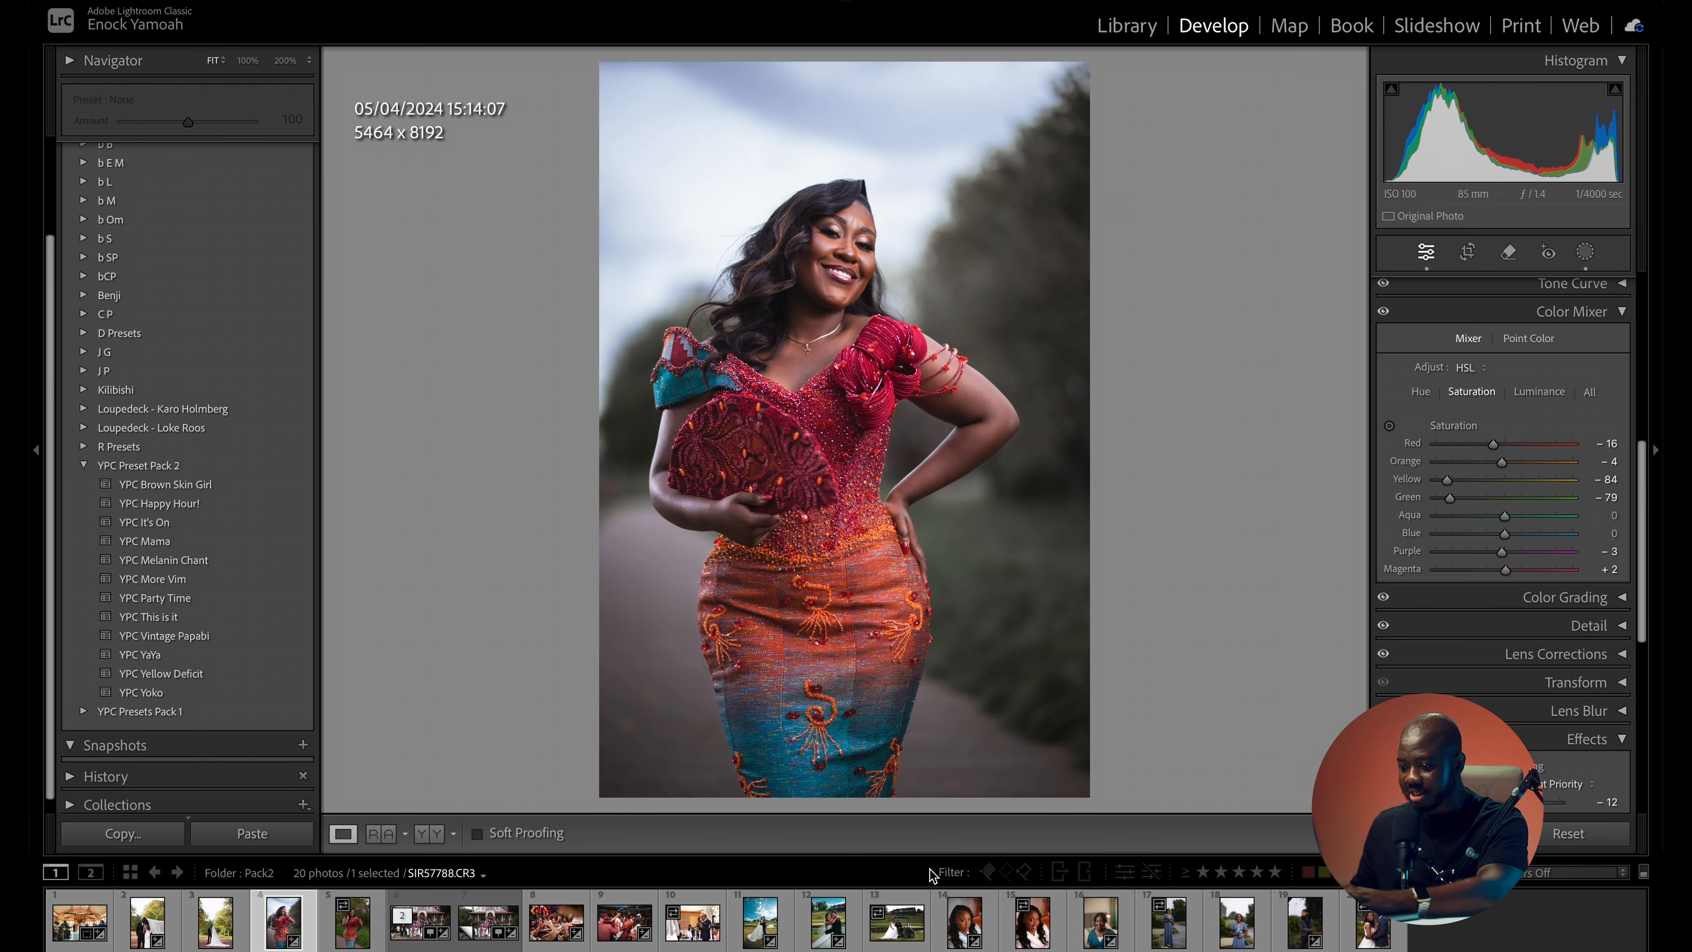
- Try the YPC This is it preset on golf cart photo 0C7A8127.CR3 with temperature 5,697 and exposure -0.15, and compare it with the original
click(891, 941)
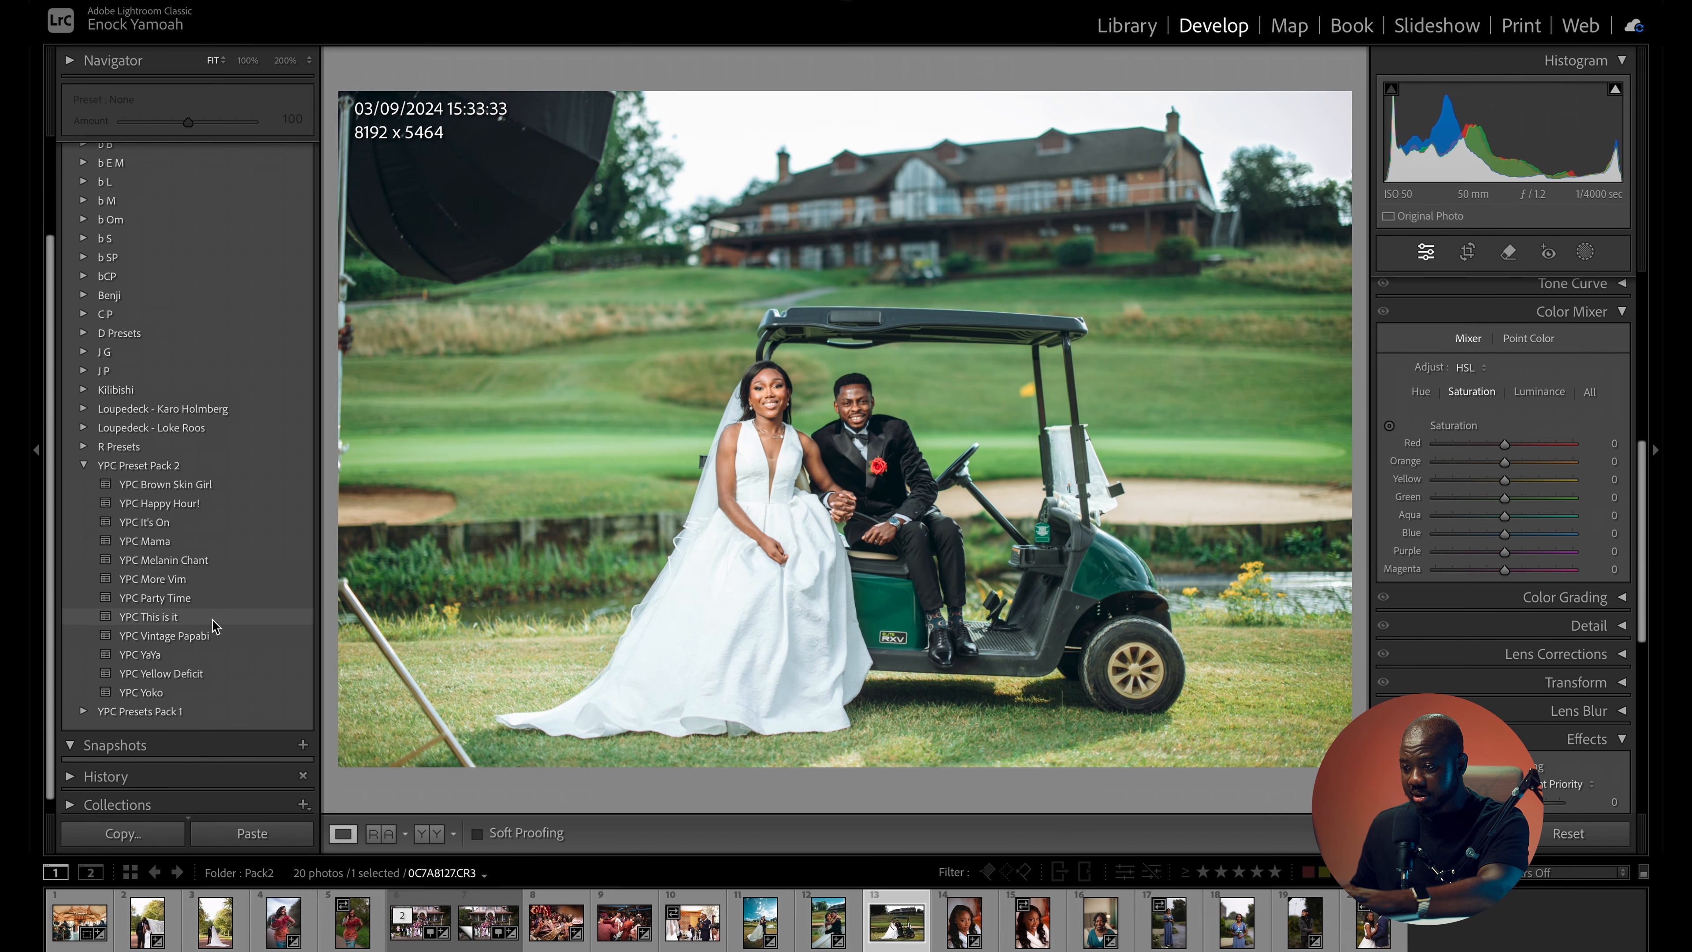
click(148, 617)
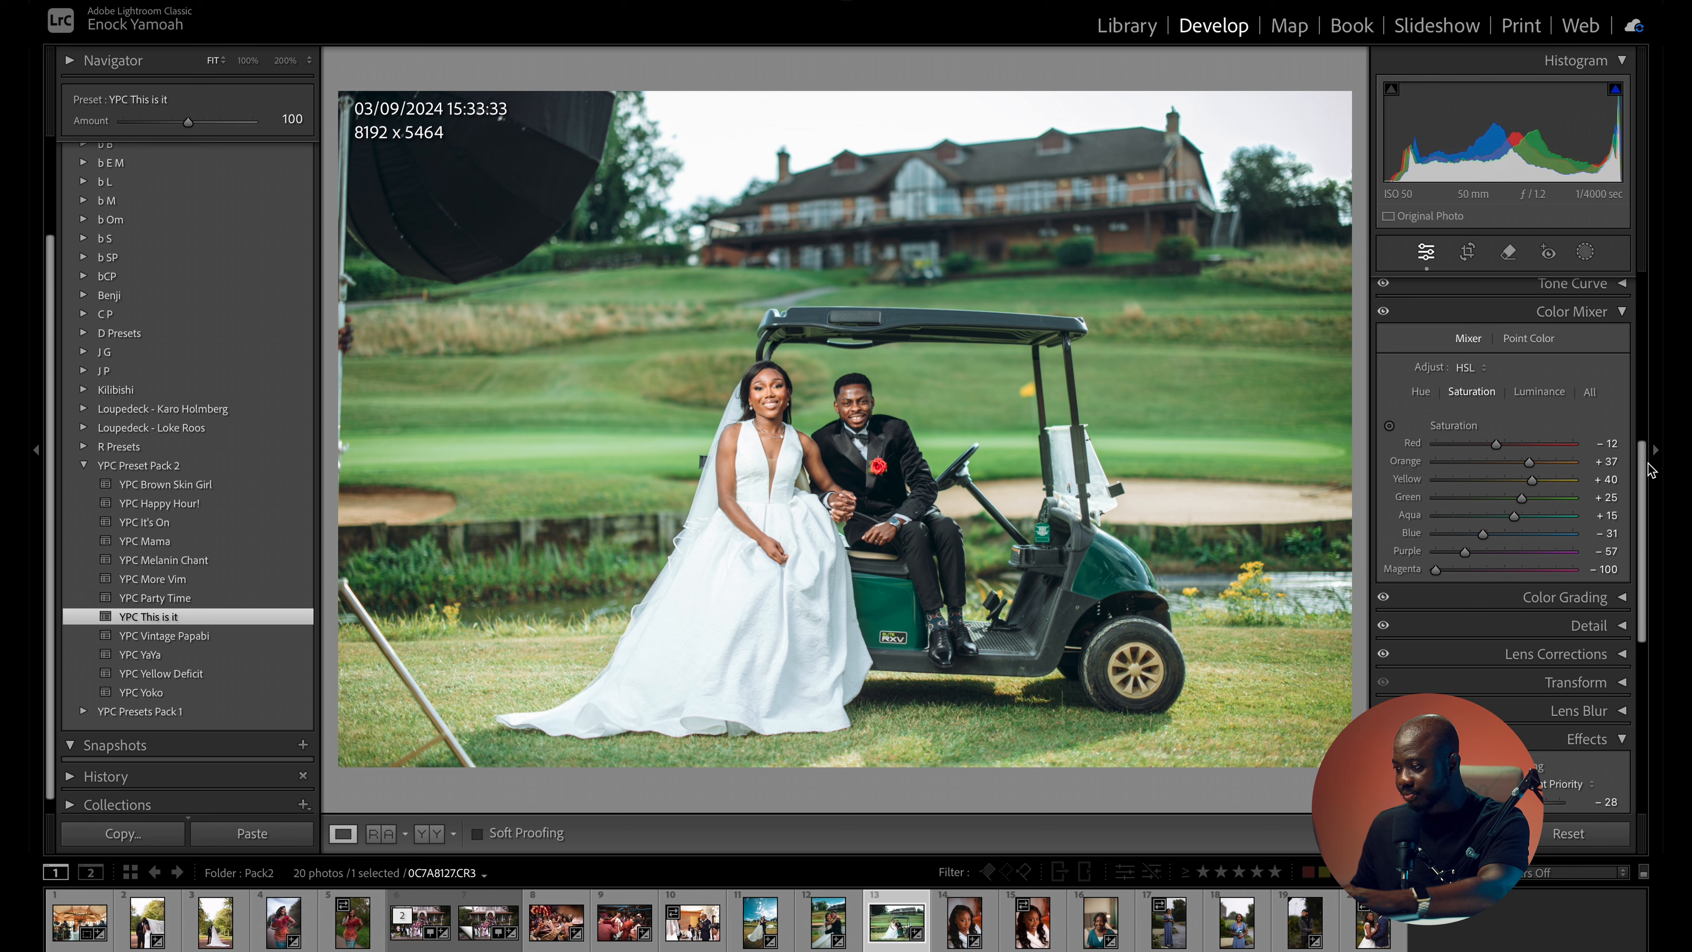
scroll(1532, 467, up, 5)
double_click(1506, 466)
drag(1507, 469, 1502, 469)
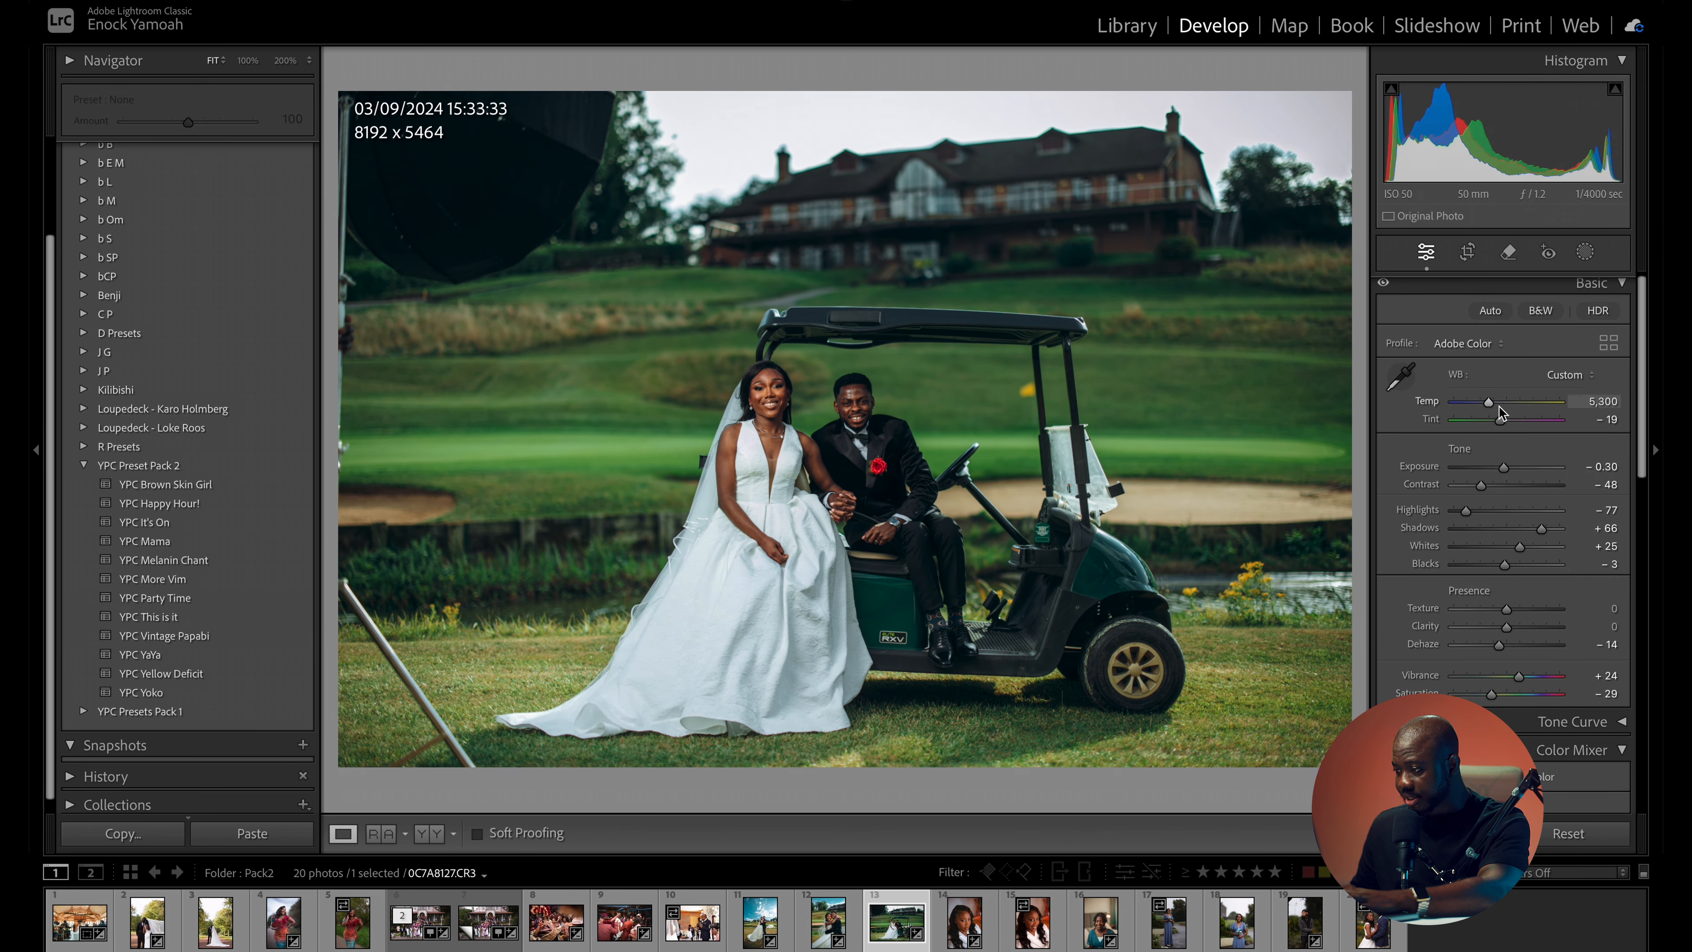
drag(1493, 403, 1495, 402)
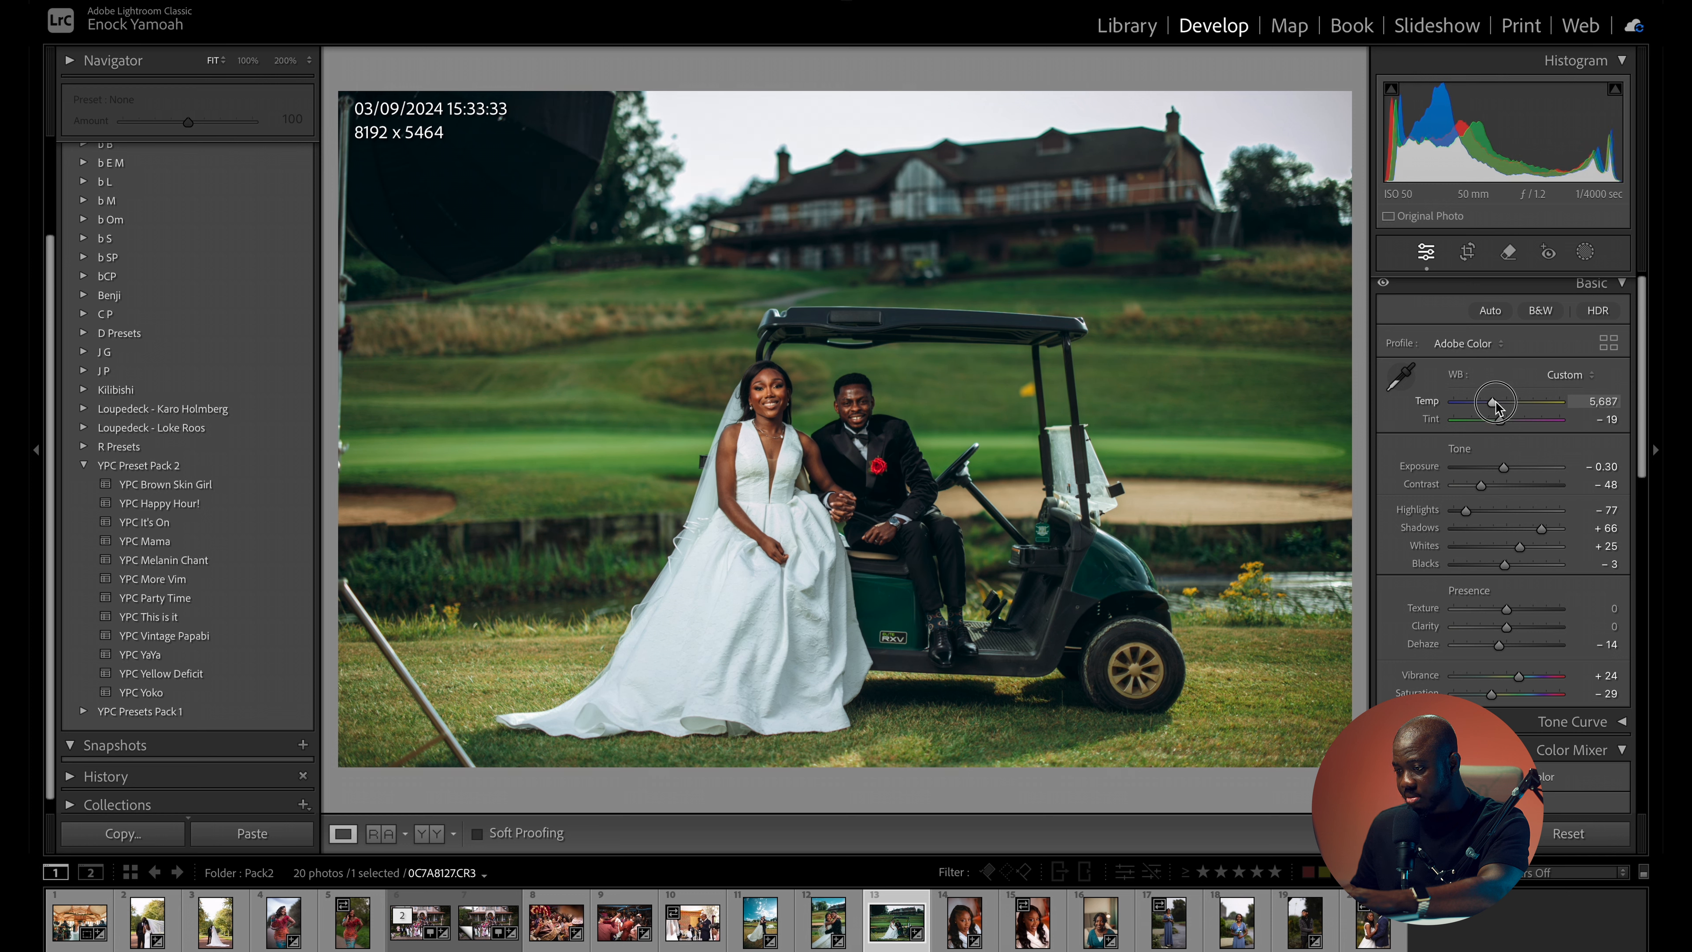
drag(1503, 467, 1506, 468)
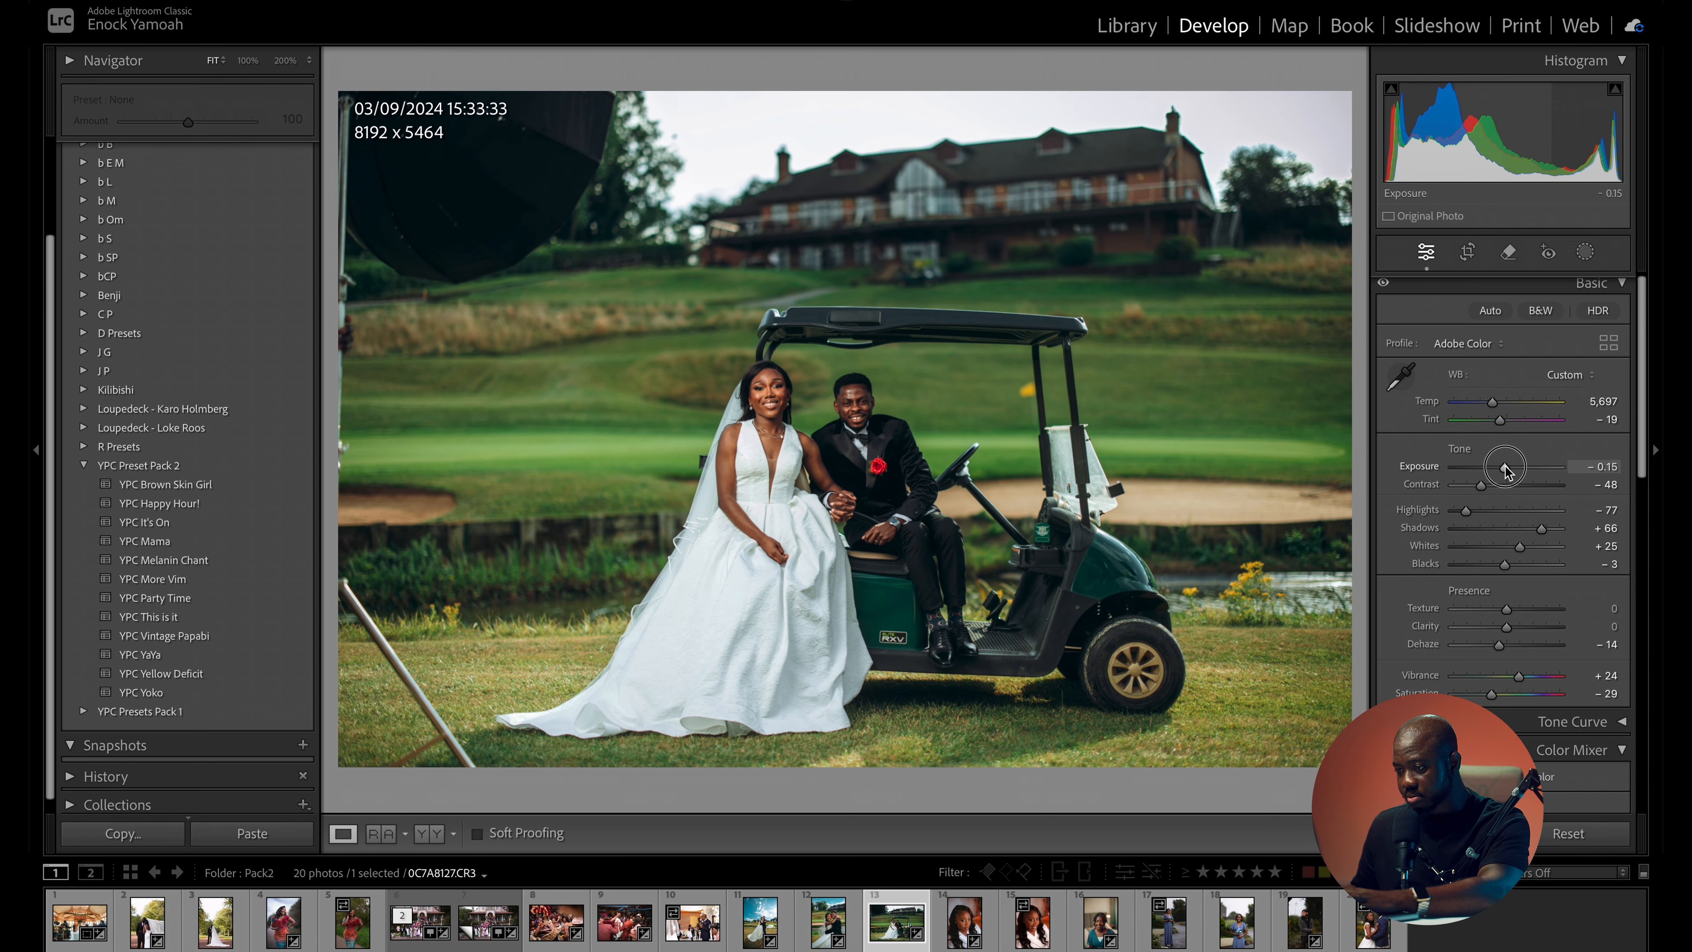
key(backslash)
key(backslash)
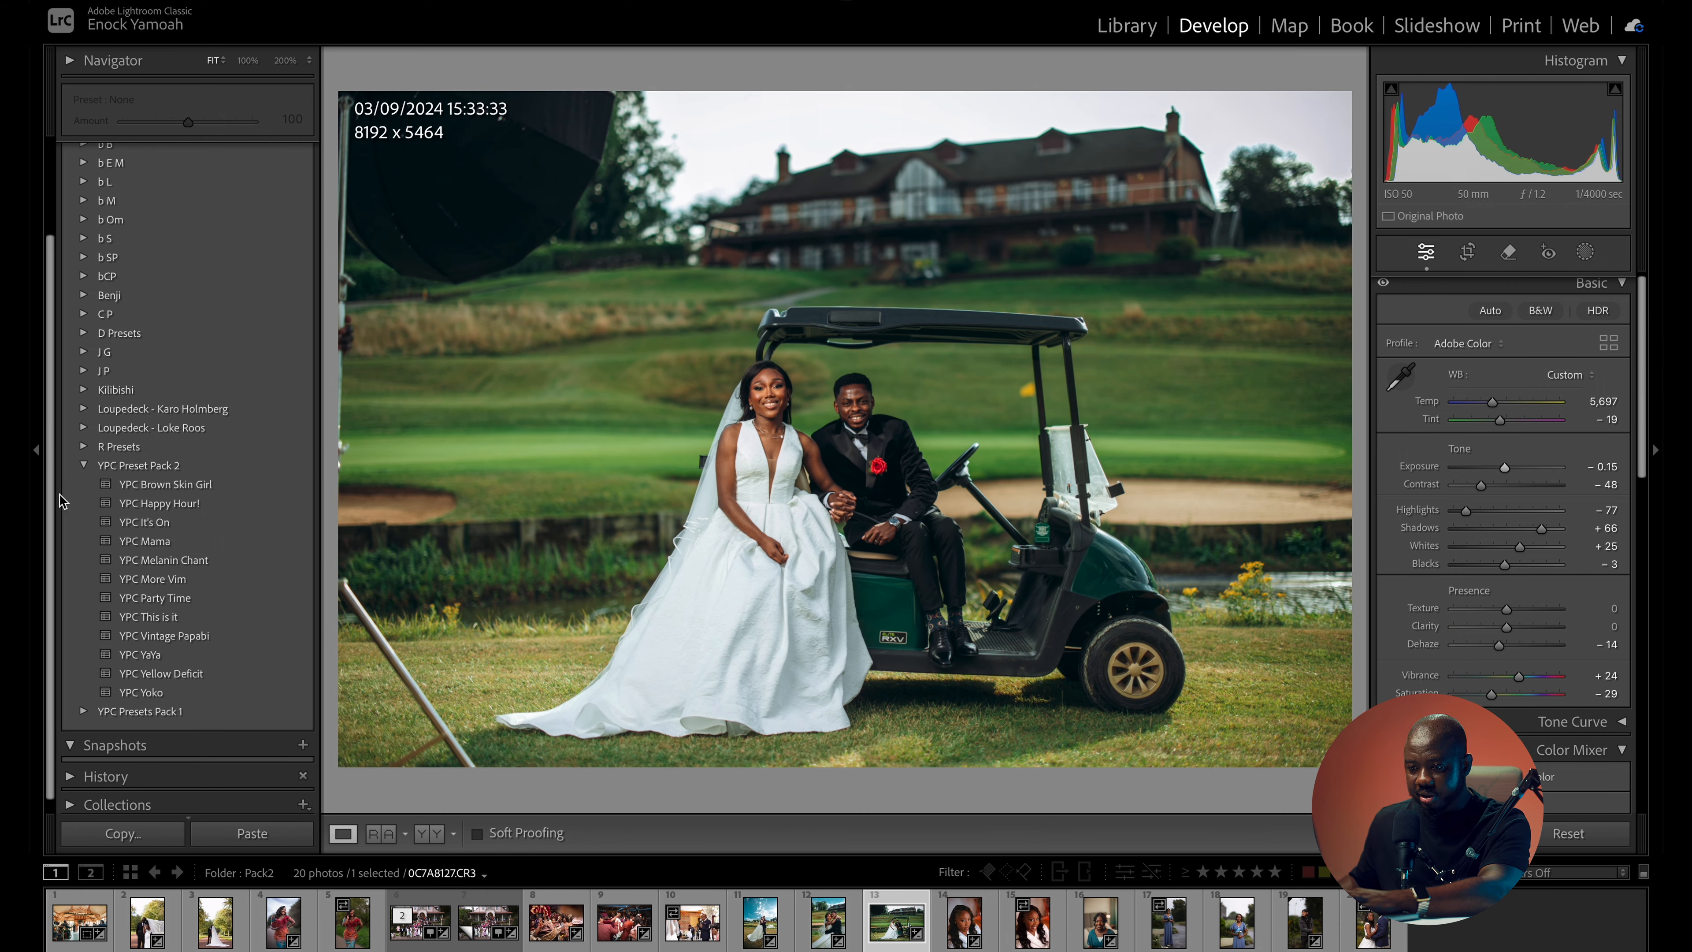
- Apply the YPC Mama preset to the golf cart photo with exposure -0.10 and compare it with the original
click(179, 545)
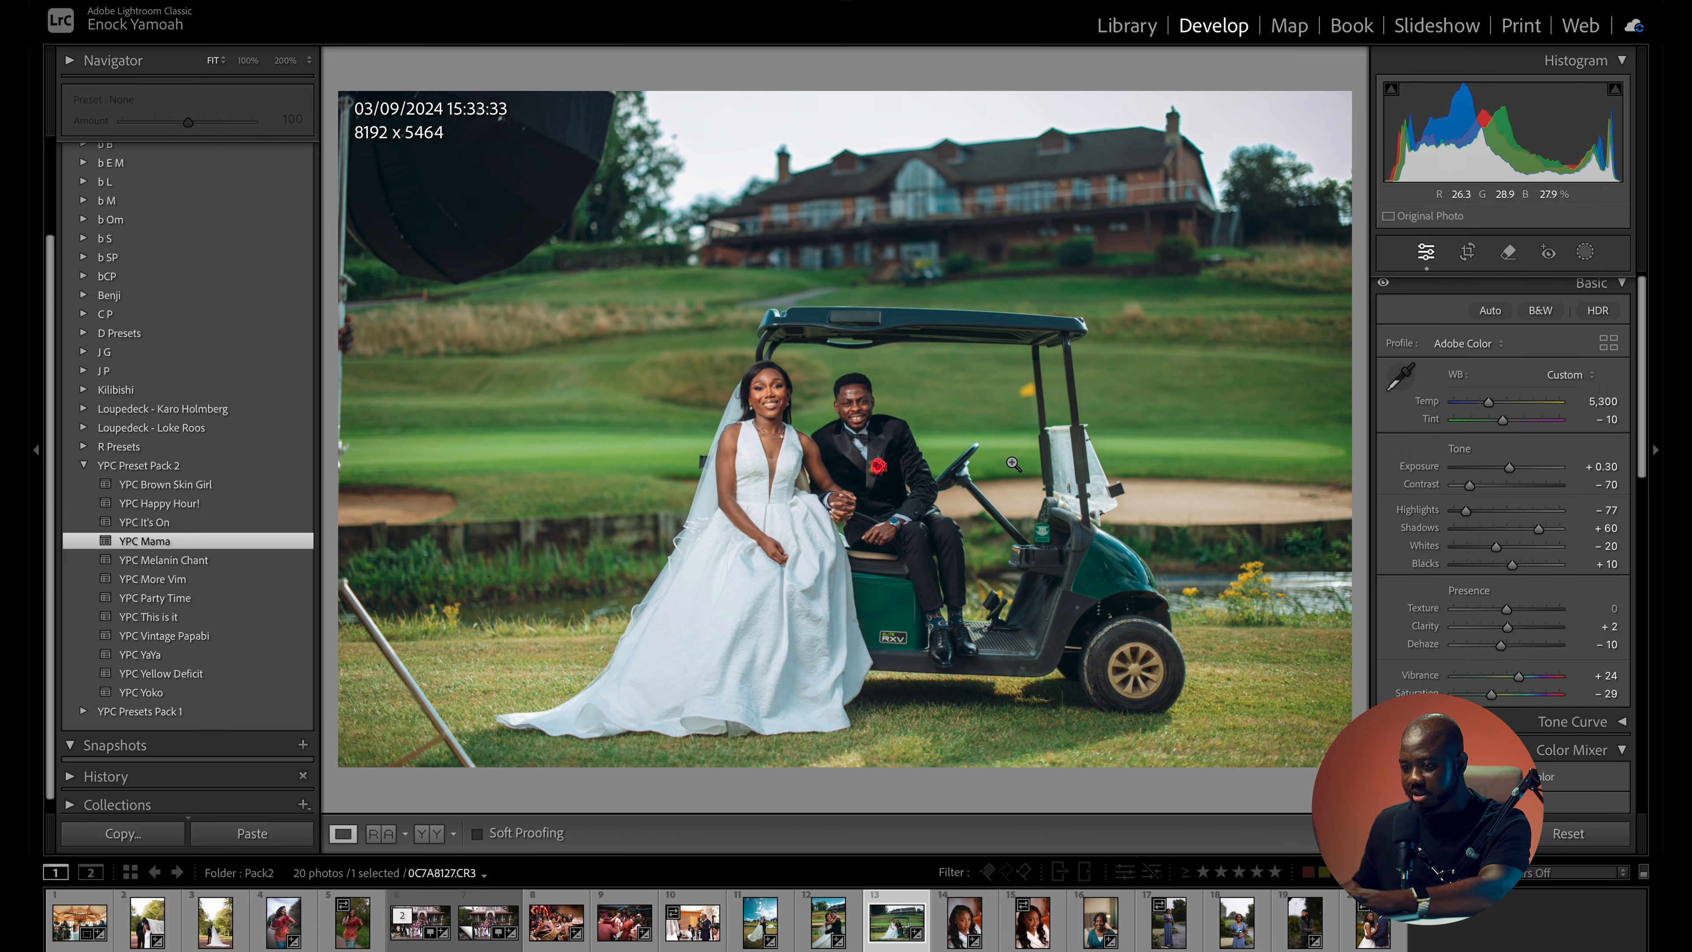
drag(1526, 469, 1505, 467)
key(backslash)
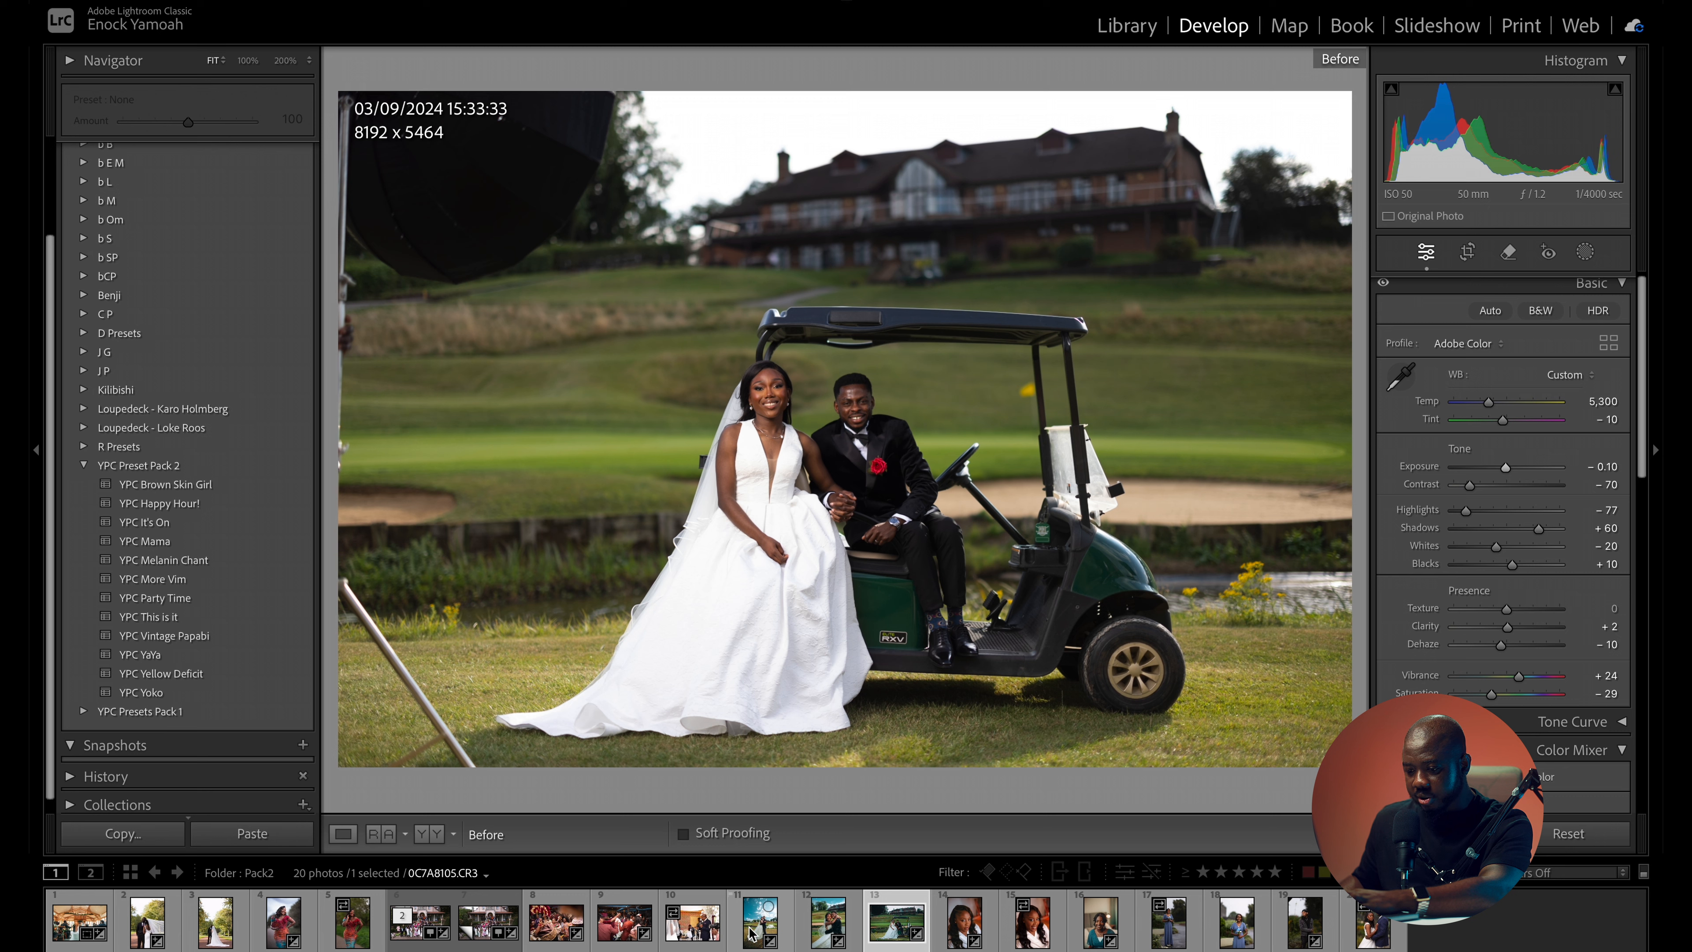
- Try the YPC YaYa preset with exposure -0.15 on the photo of the couple with the flowing veil and inspect it up close
click(151, 931)
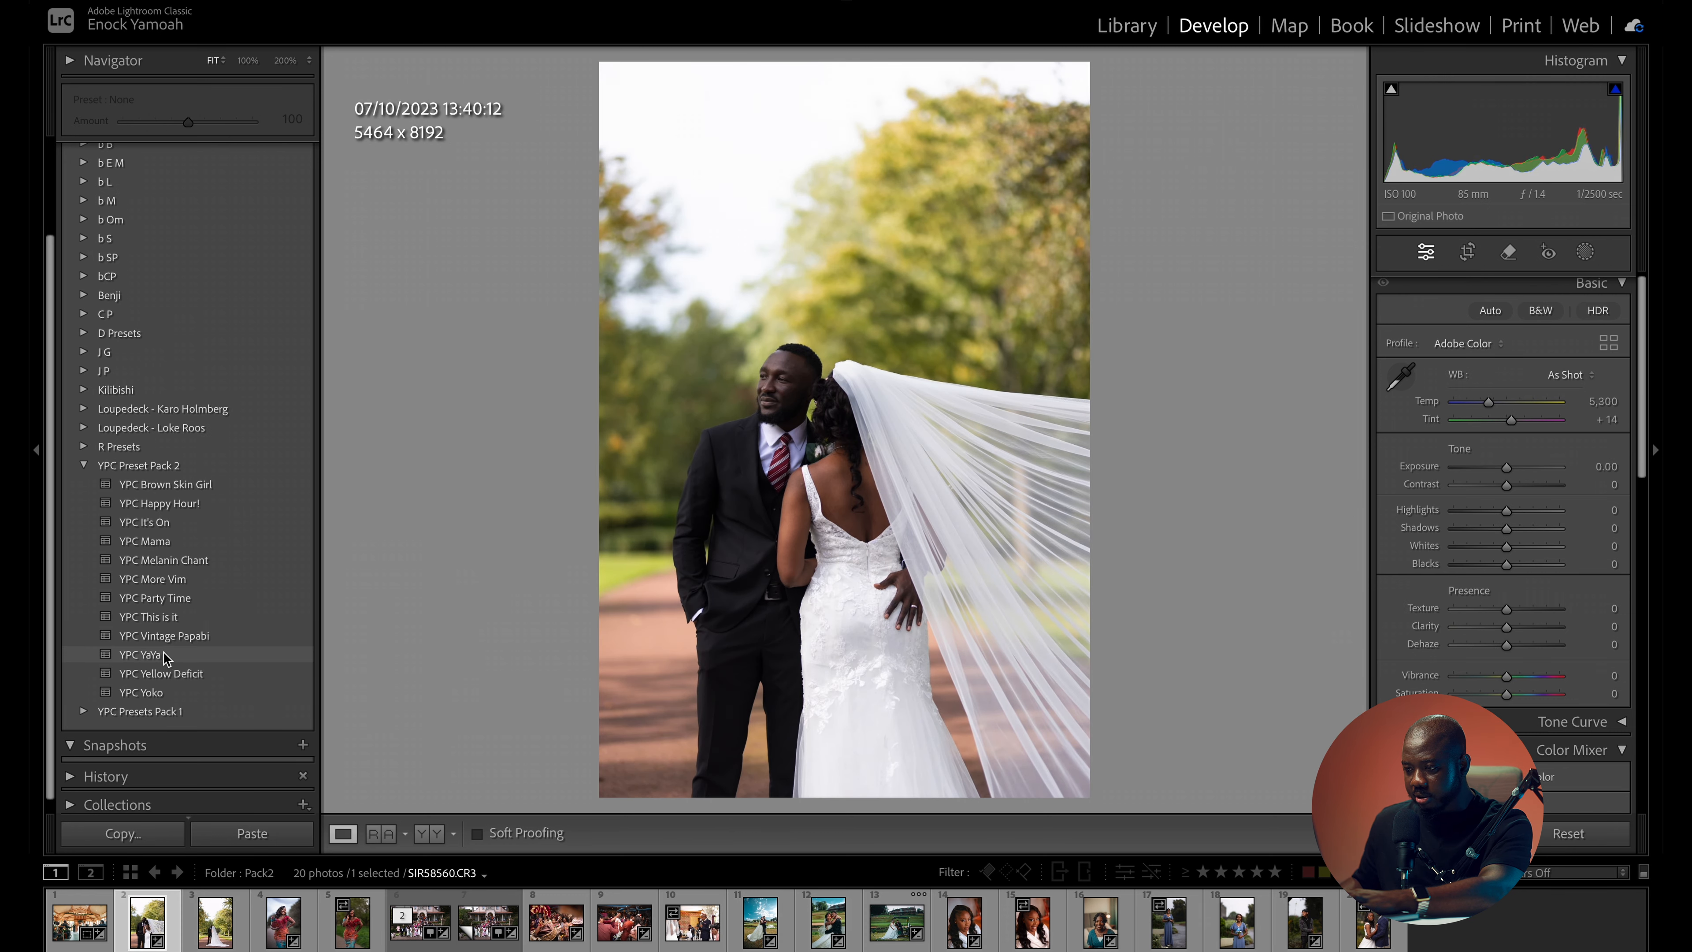
click(163, 655)
drag(776, 383, 871, 469)
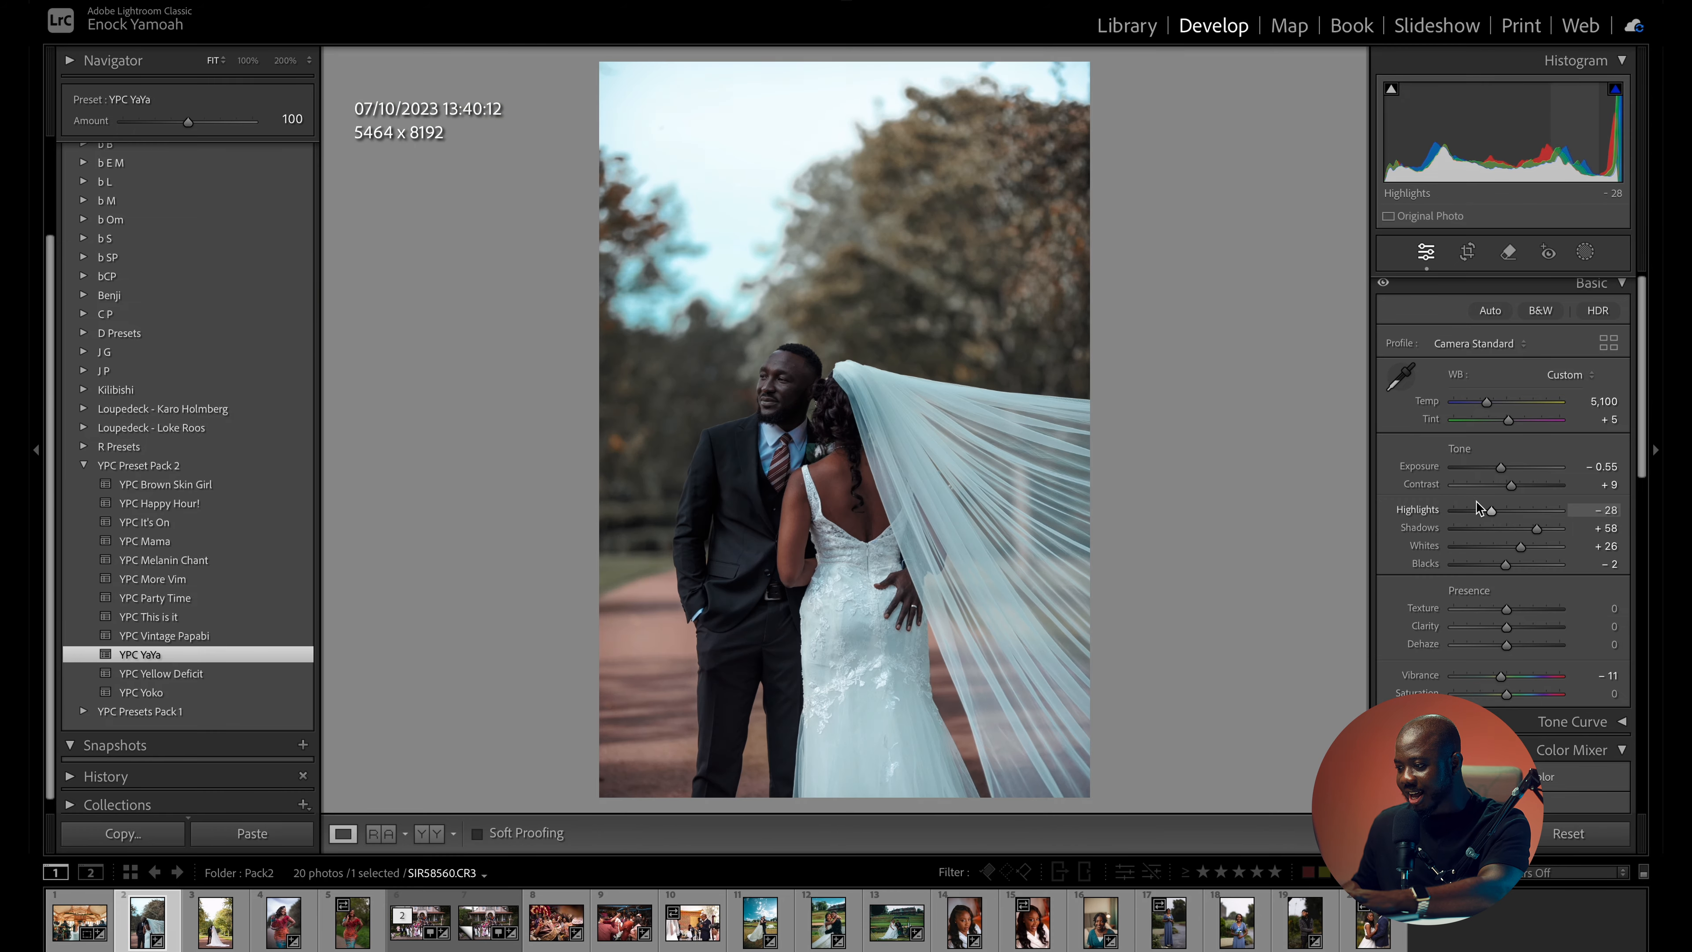
drag(1501, 468, 1505, 469)
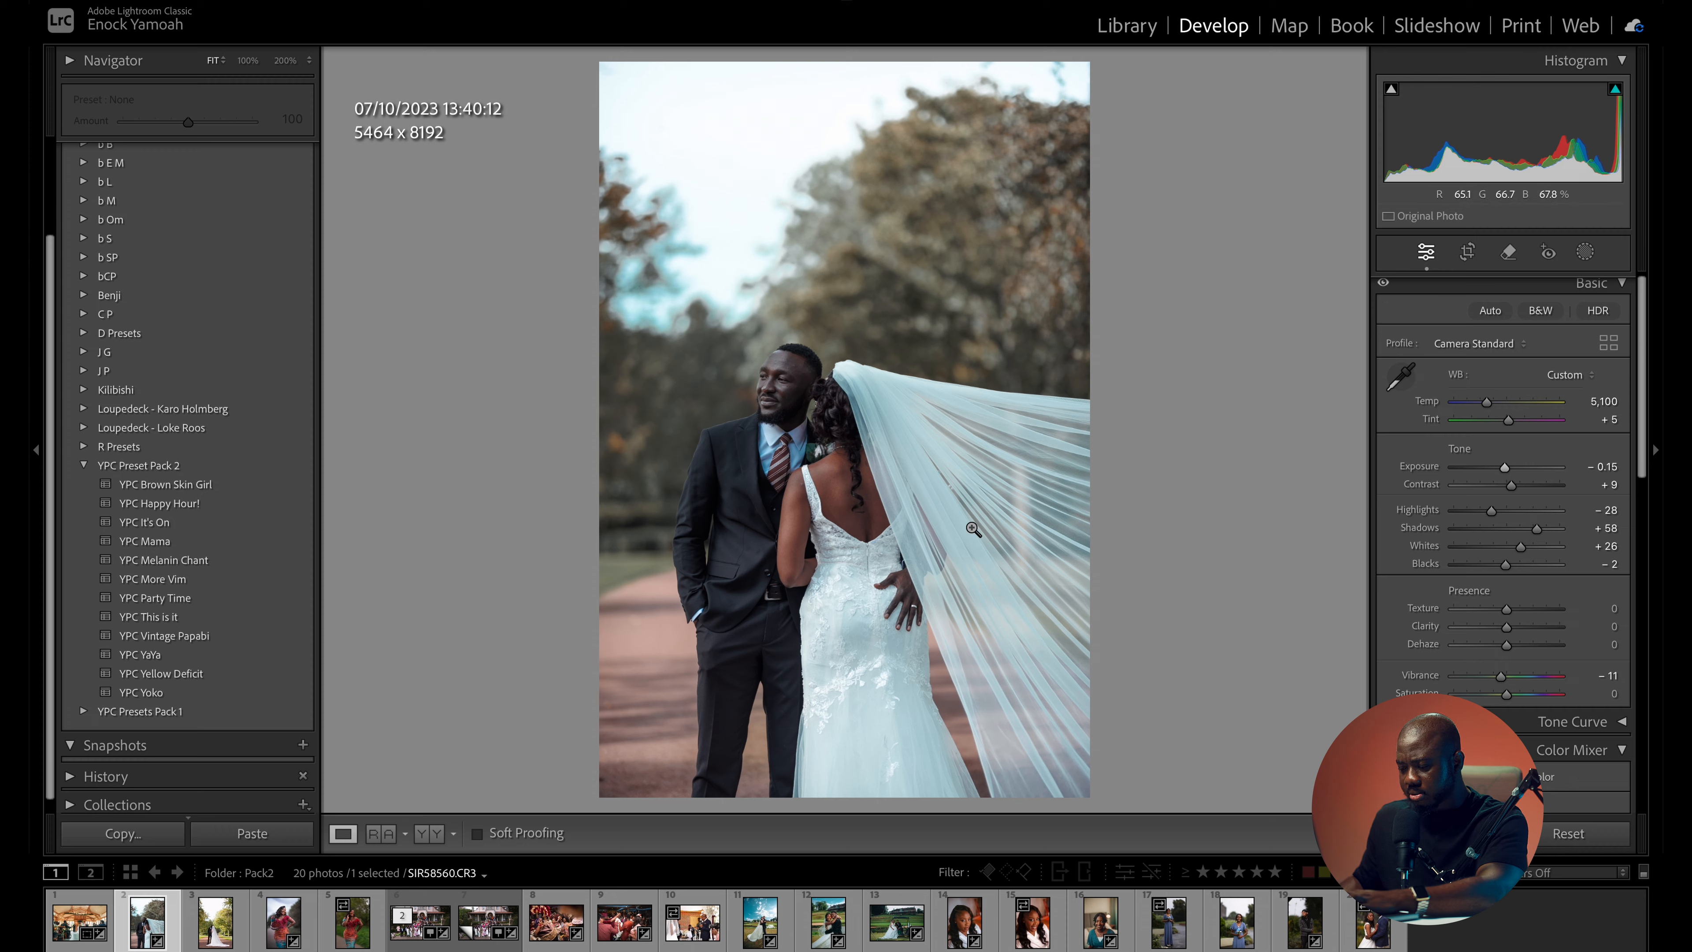
click(811, 386)
drag(811, 386, 1132, 449)
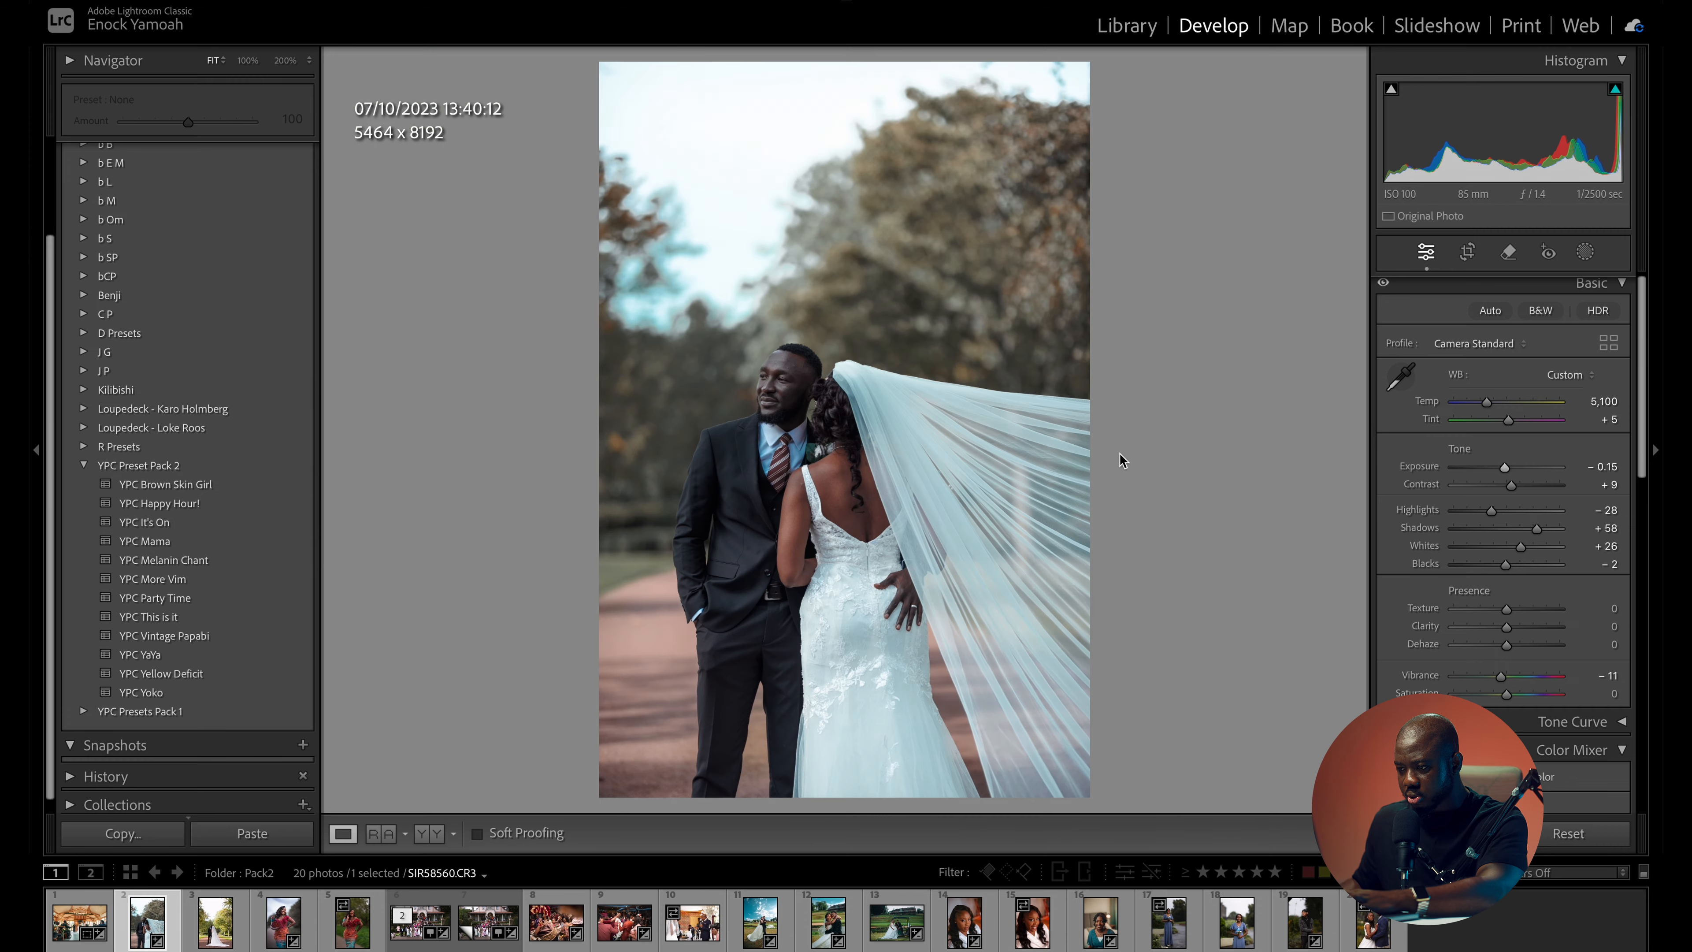
- Apply the YPC Happy Hour! preset to the flowing veil photo with exposure -0.20 and temperature 5,518, and compare it with the original
click(216, 510)
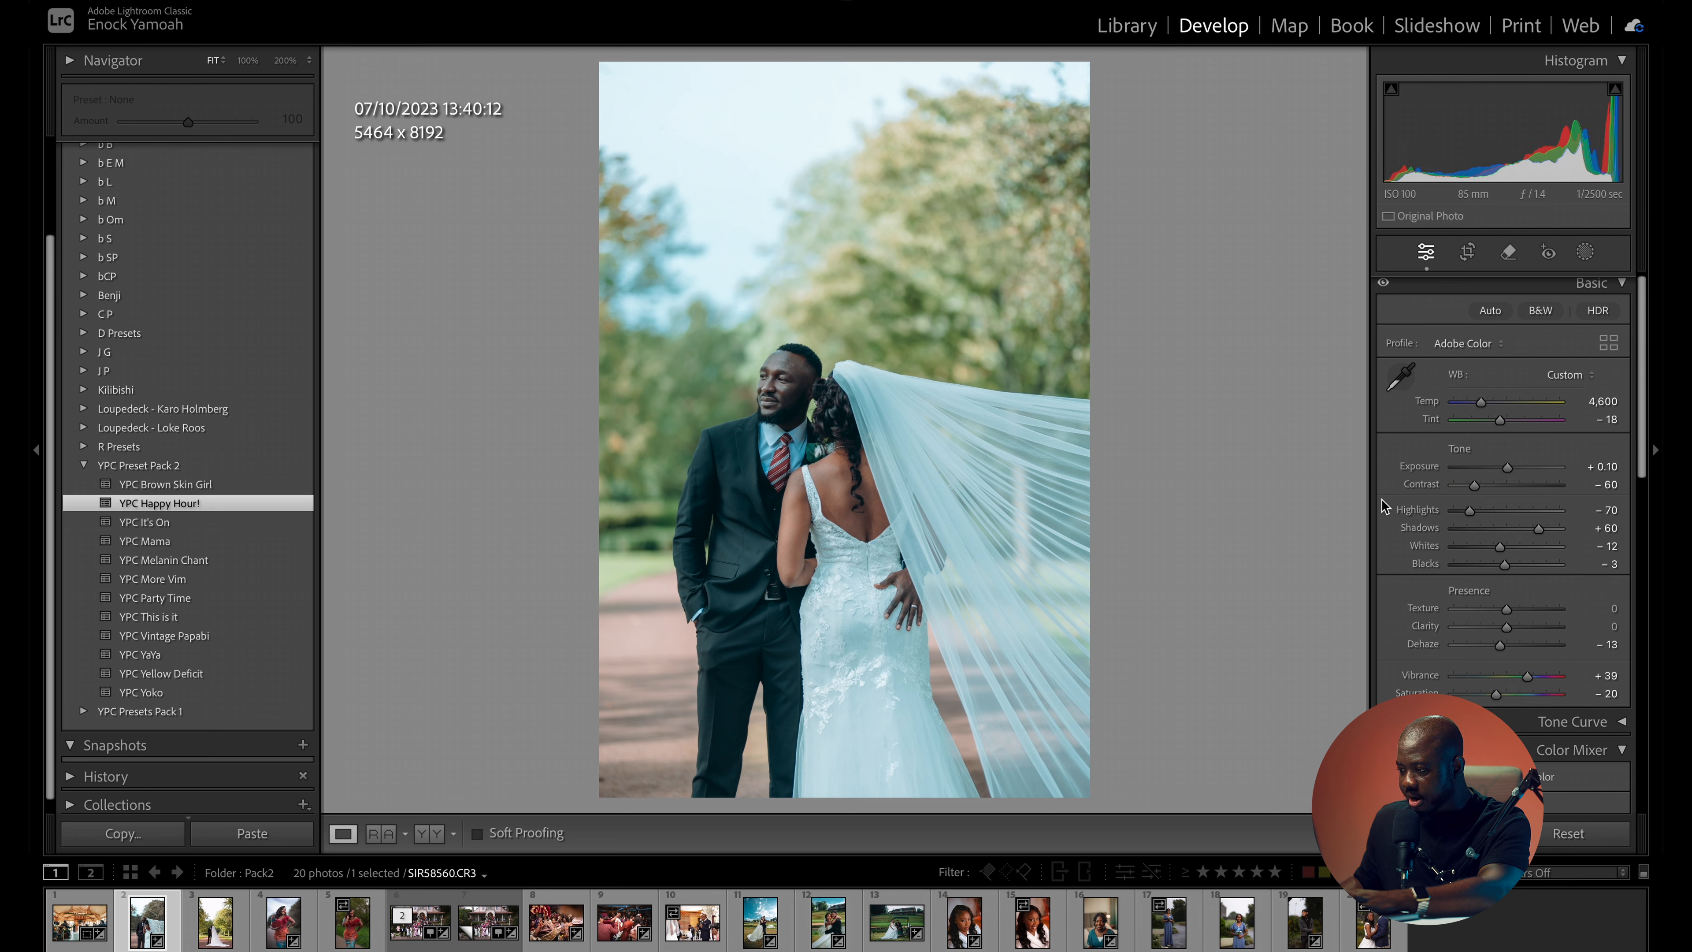
drag(1509, 463, 1504, 469)
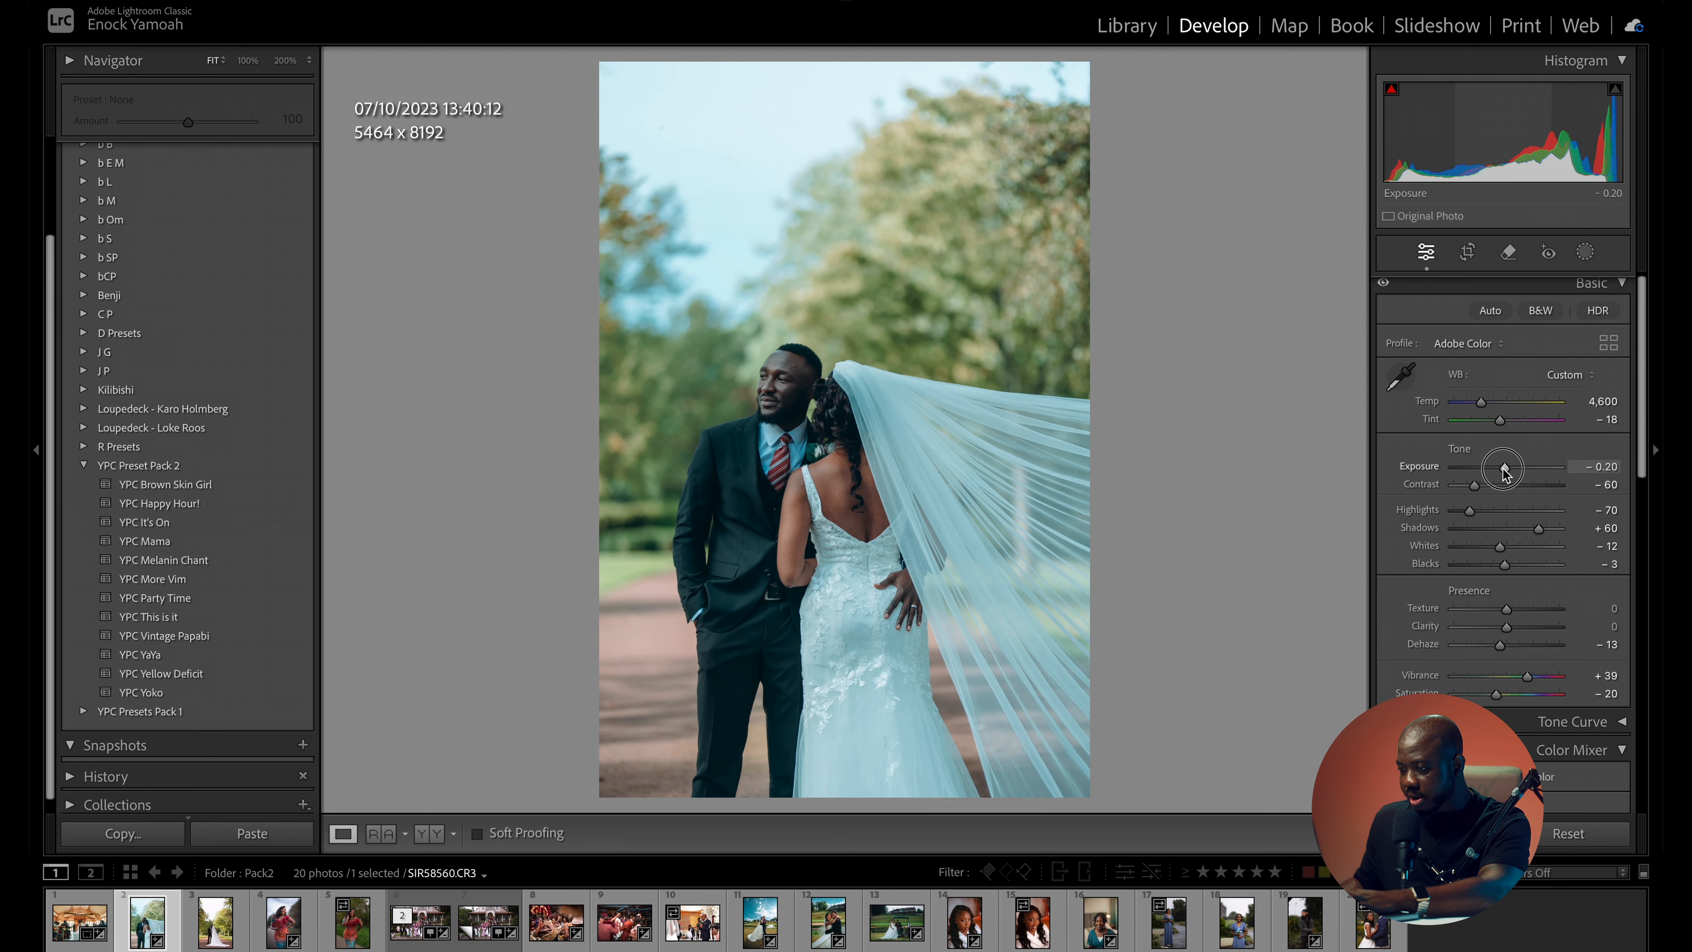
drag(1481, 403, 1492, 405)
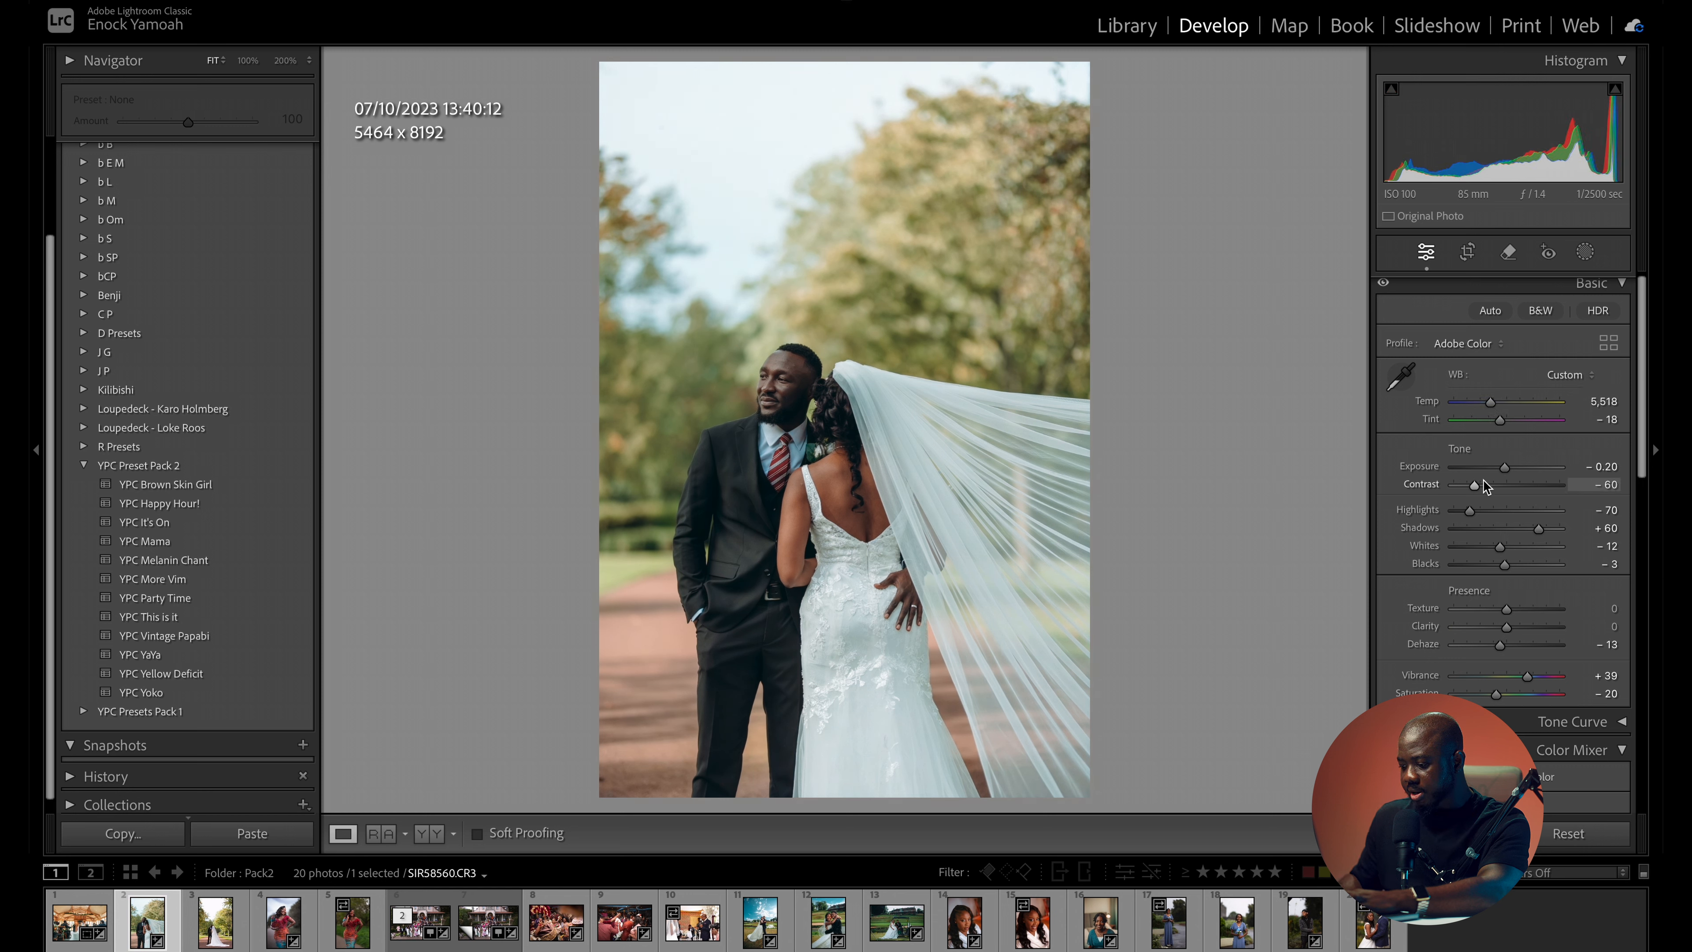
key(backslash)
key(backslash)
key(backslash)
key(backslash)
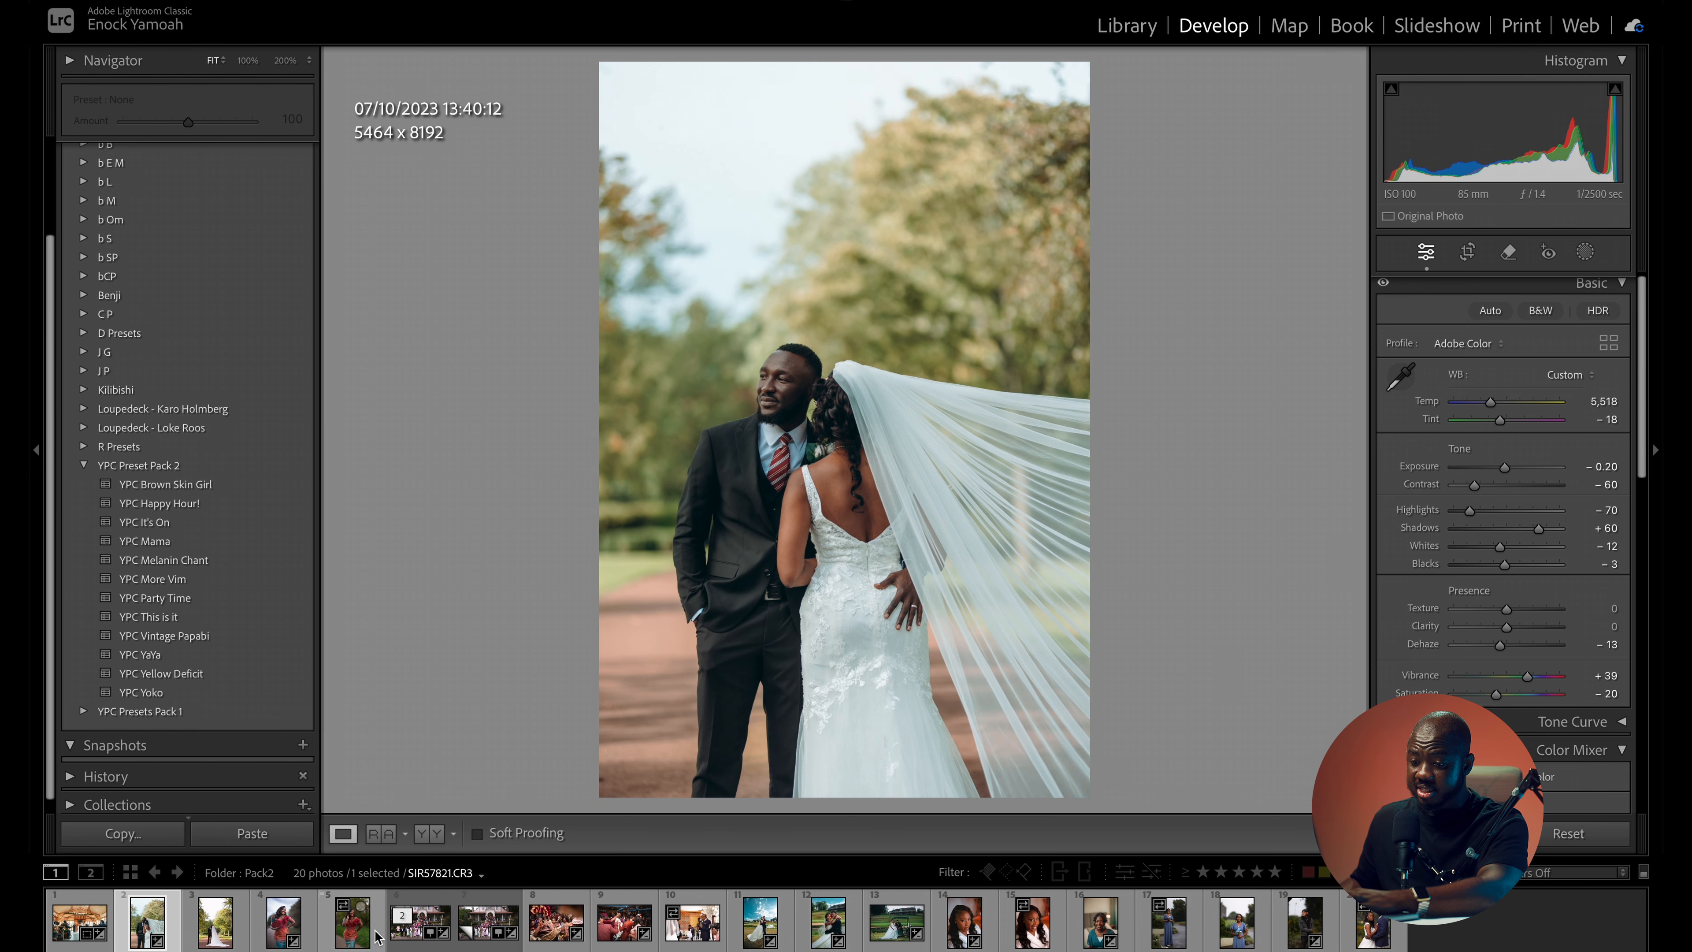
- Try YPC Party Time, Melanin Chant, Mama, It's On, Brown Skin Girl and More Vim on the portrait of the woman touching her hair
click(351, 923)
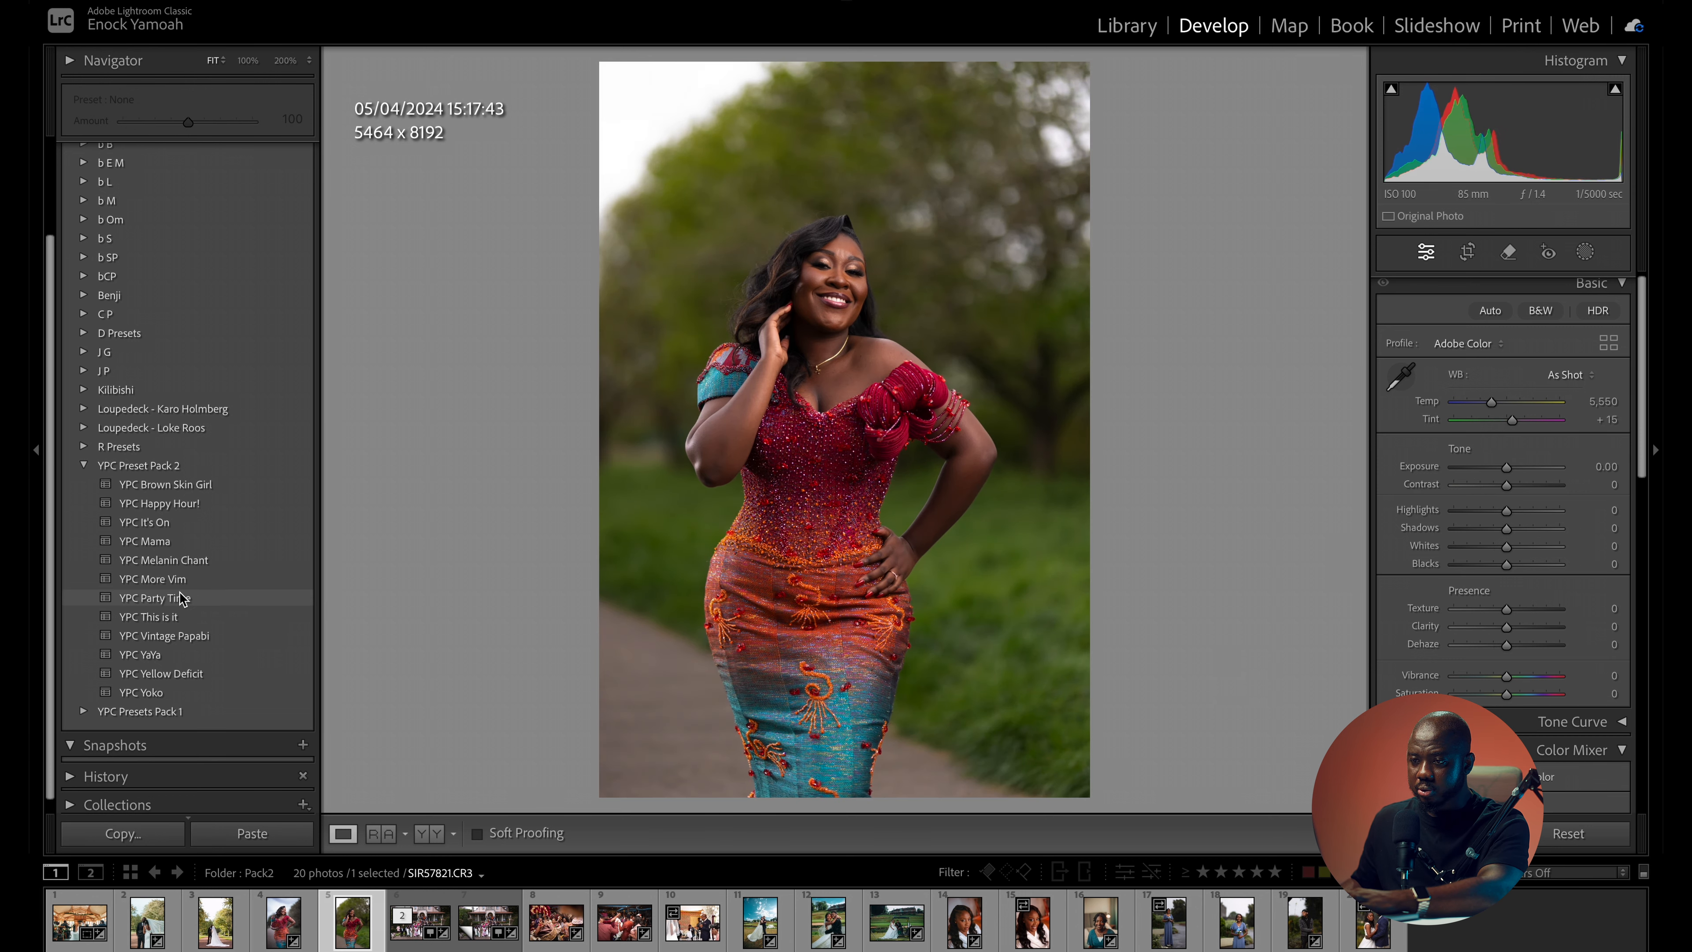
click(180, 595)
click(186, 563)
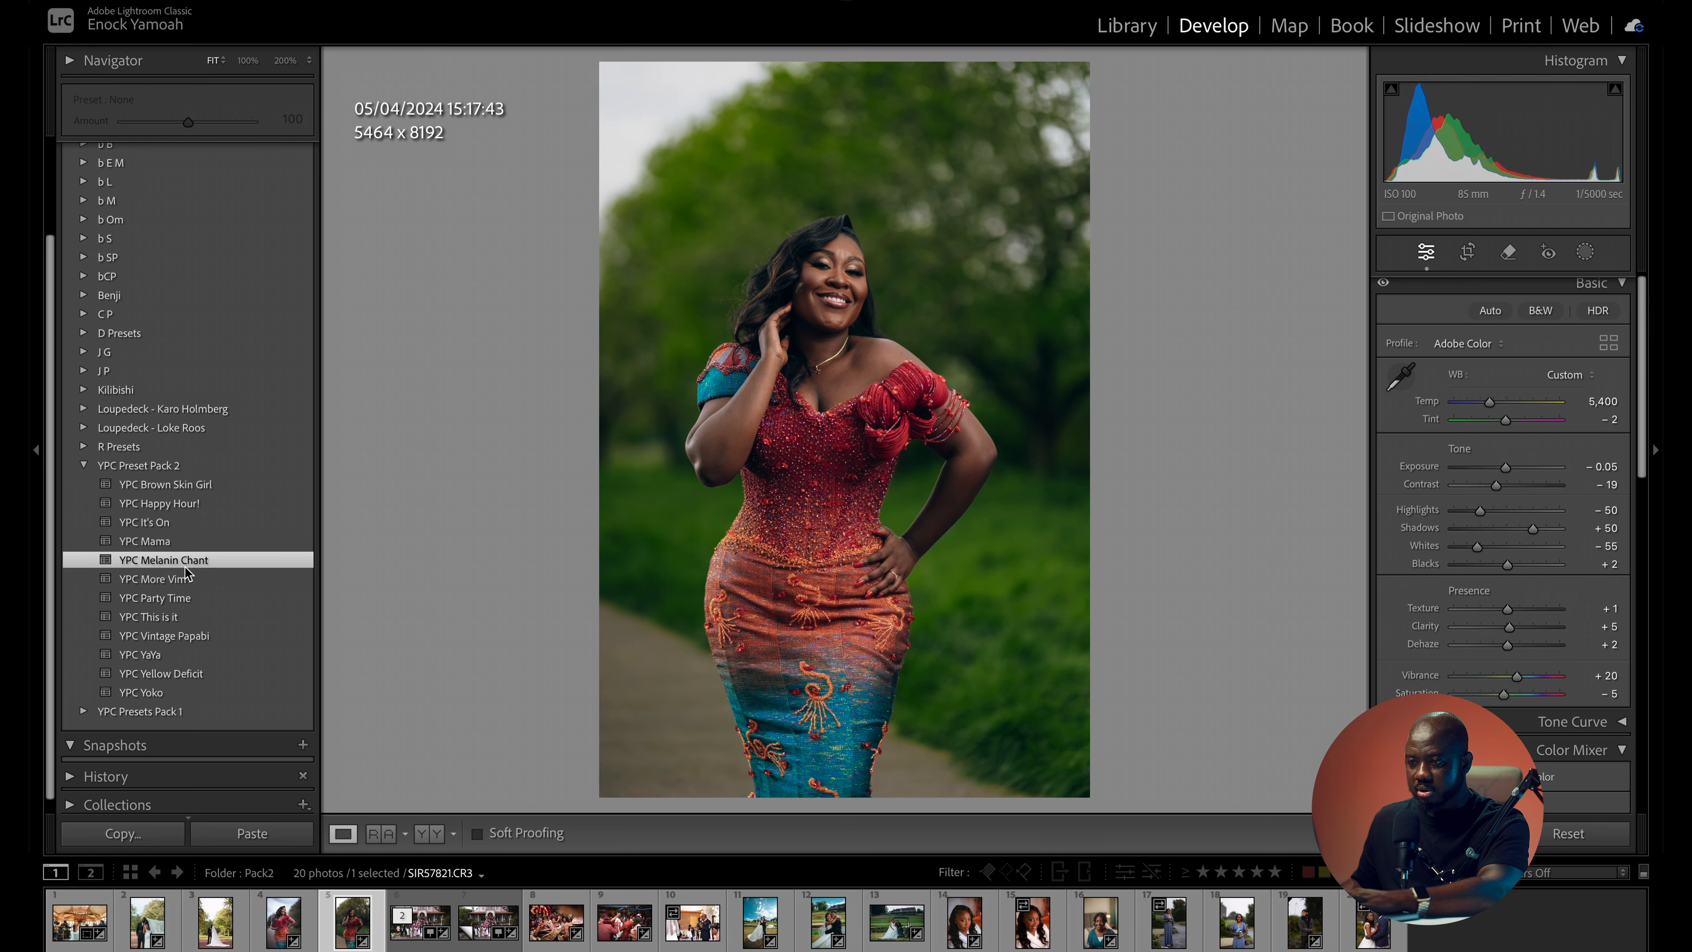
click(177, 540)
click(180, 522)
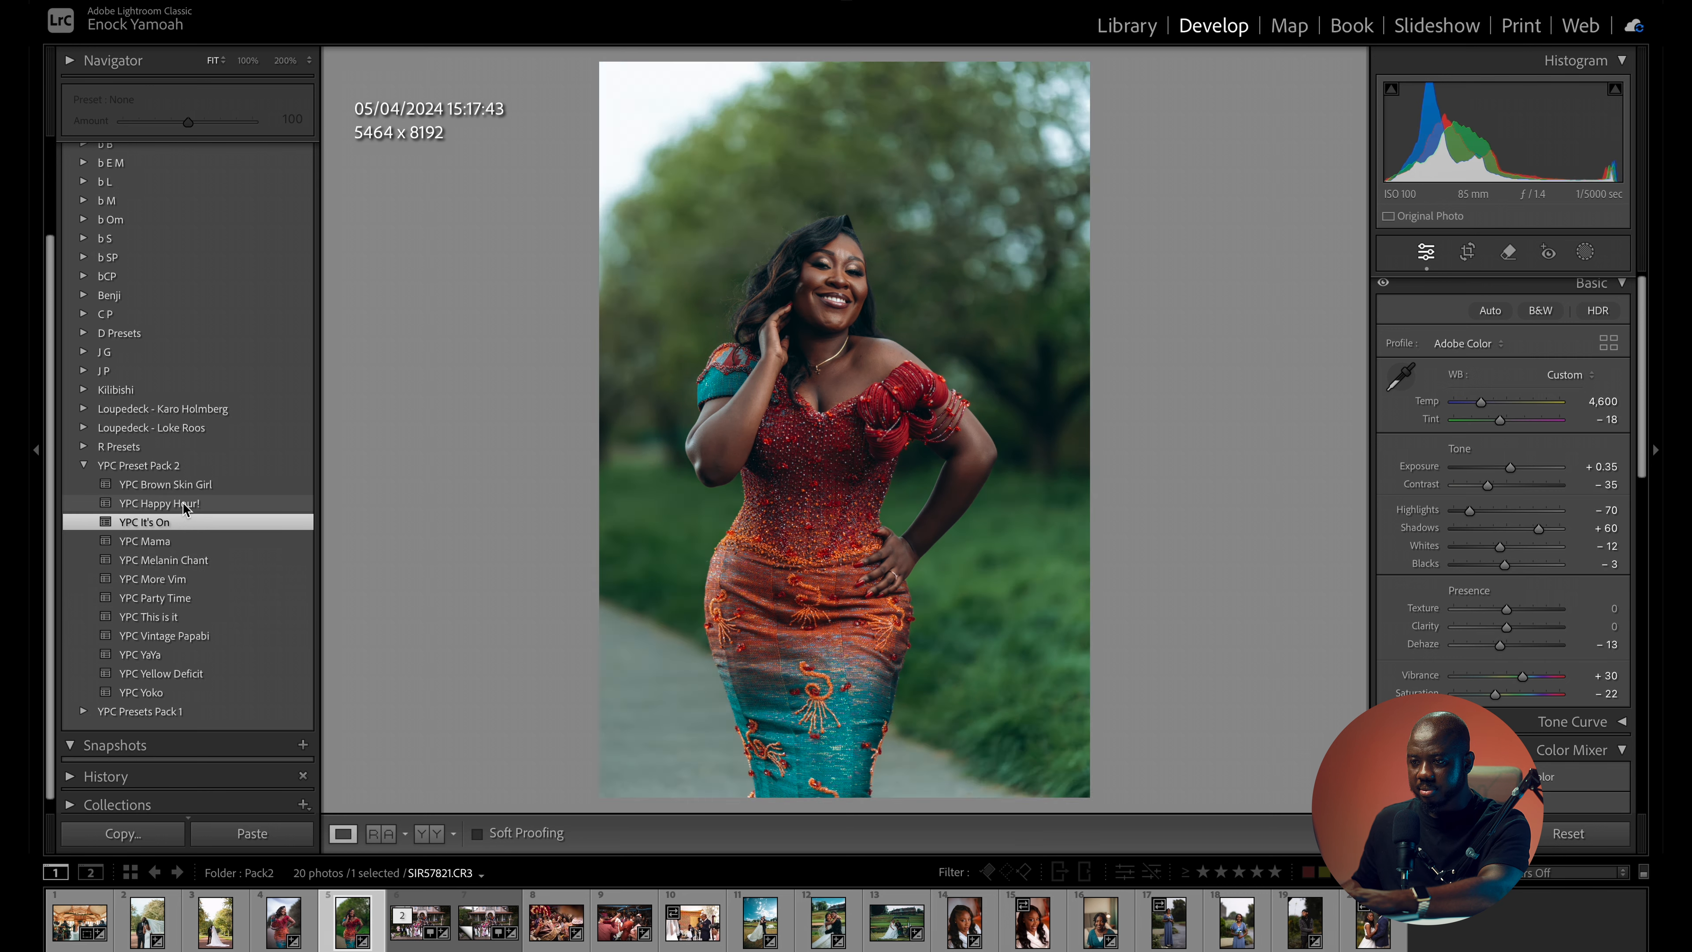
click(170, 484)
click(183, 559)
click(188, 578)
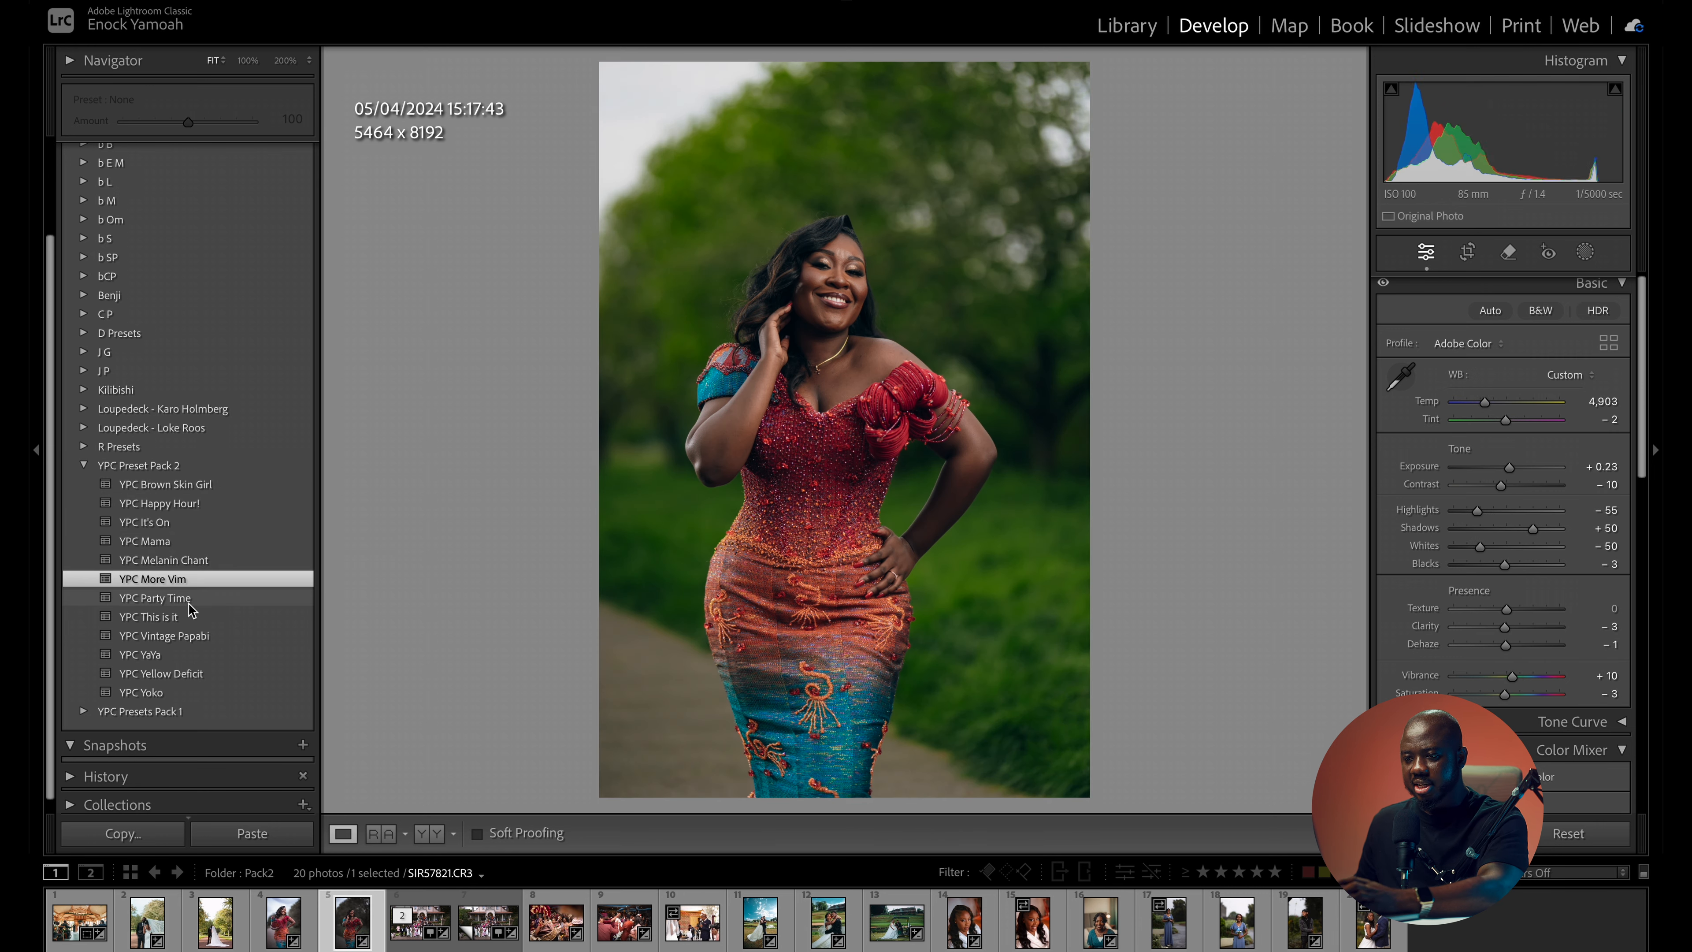
- Try YPC Party Time, Vintage Papabi, YaYa and Yoko on the same portrait, and apply YPC Yellow Deficit
click(187, 597)
click(184, 636)
click(181, 655)
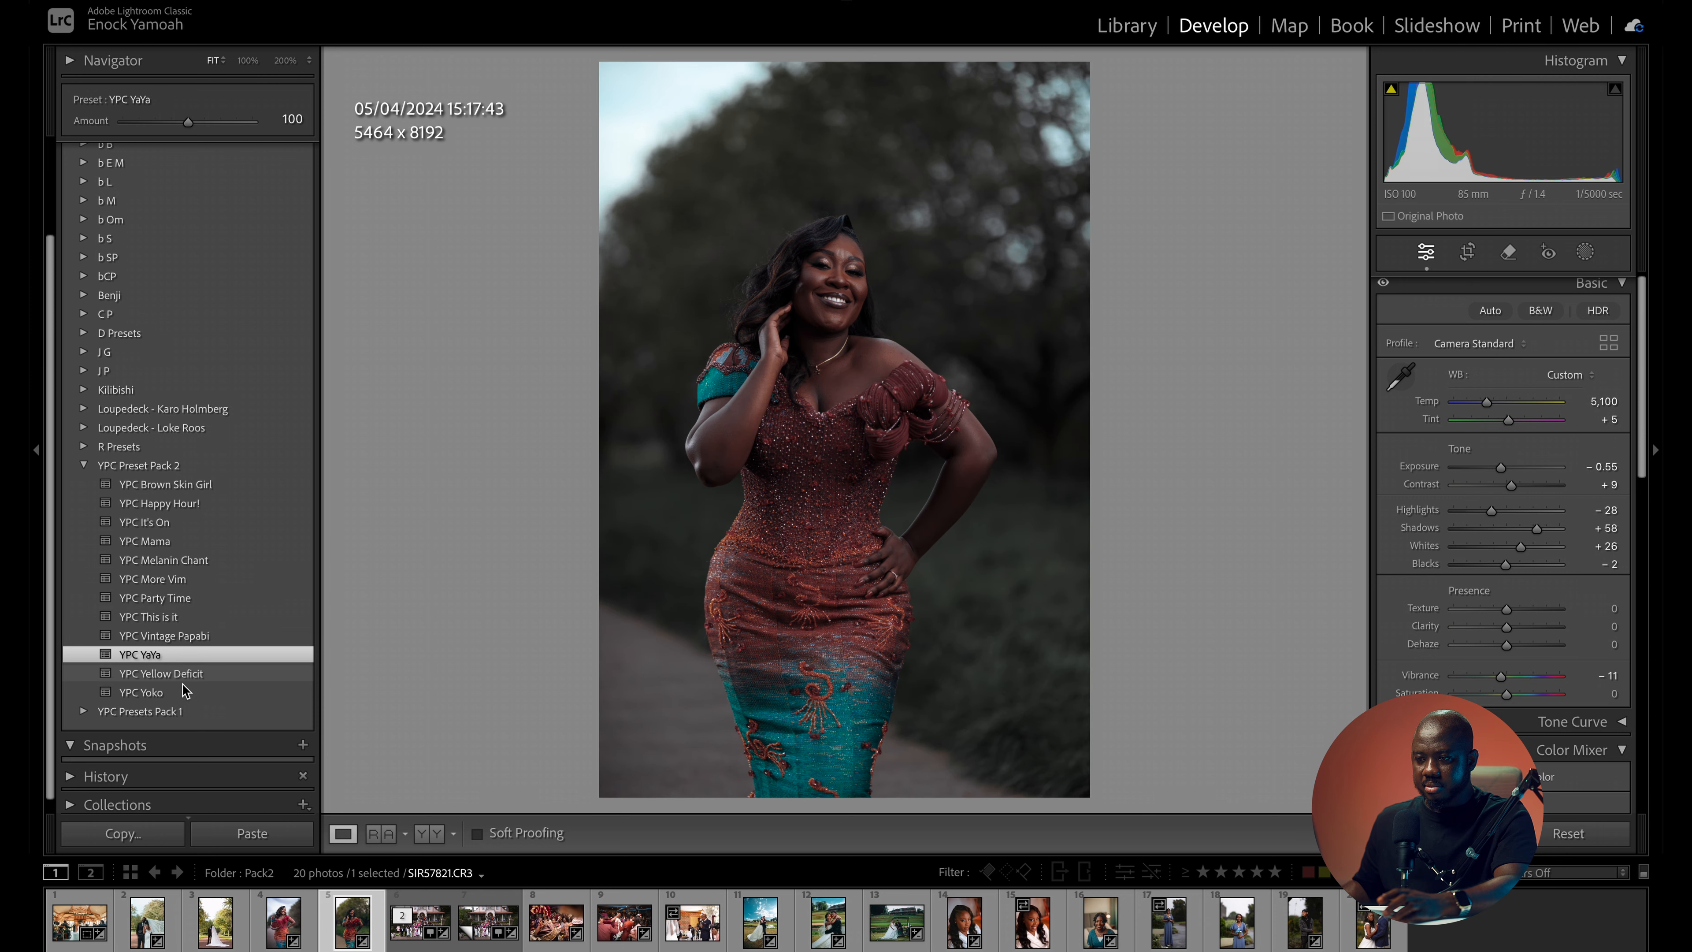
click(184, 692)
click(181, 673)
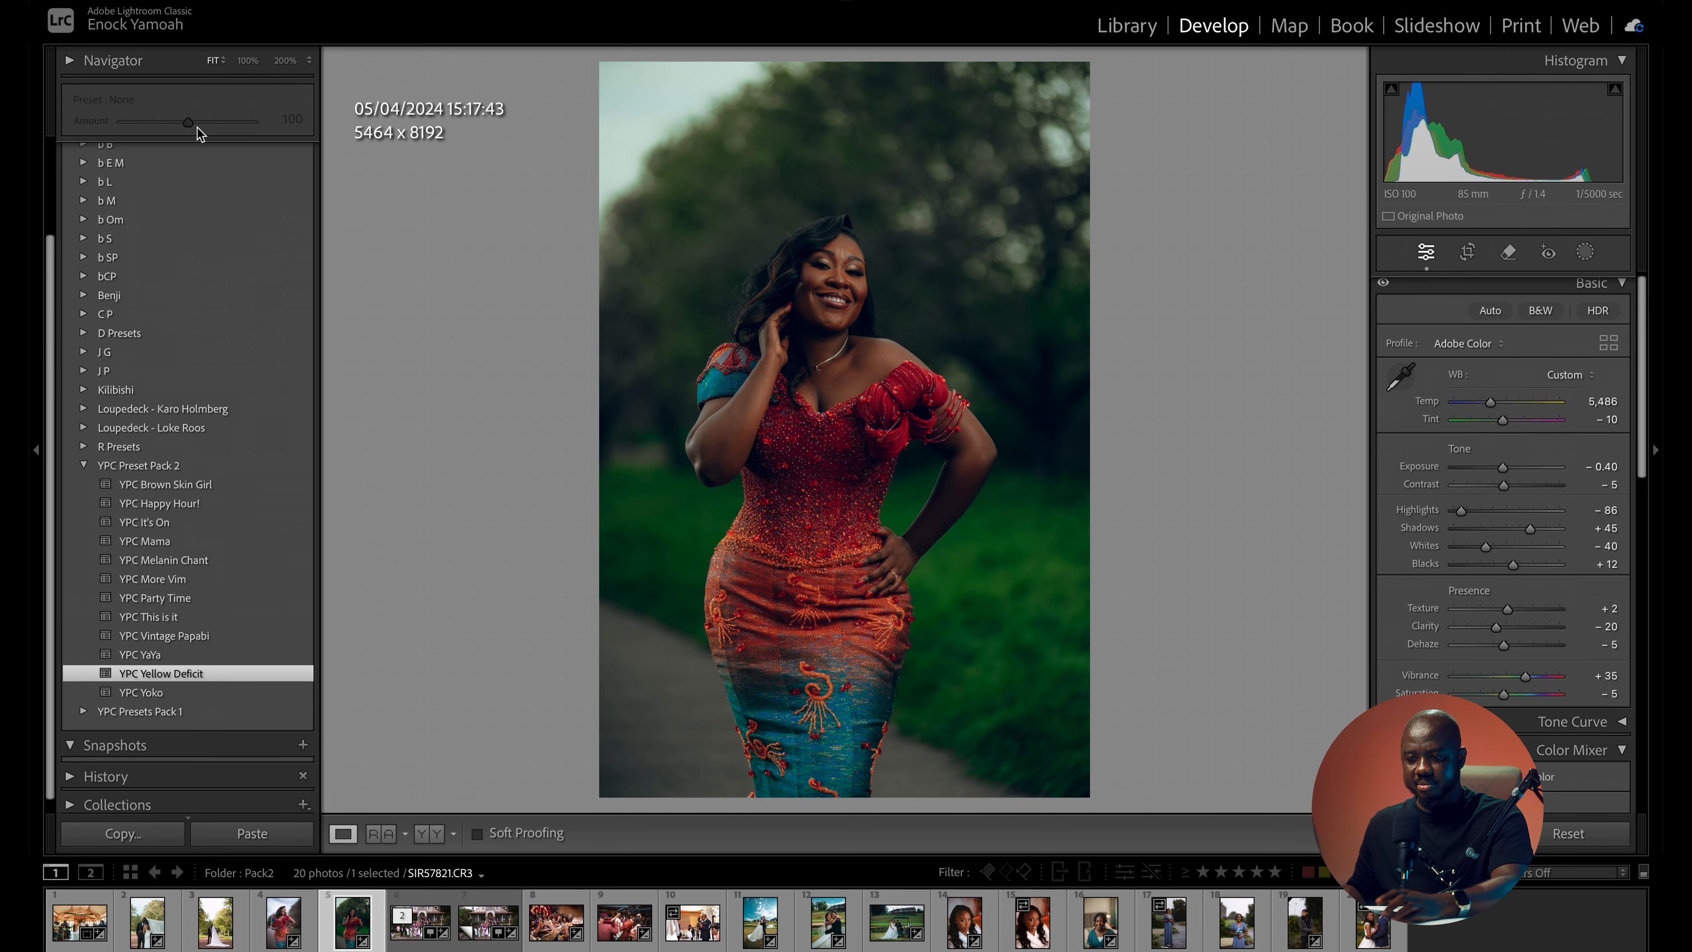
- Apply YPC YaYa at a reduced amount to the portrait of the woman touching her hair, set exposure to +0.50, and compare with the original
click(167, 655)
drag(193, 120, 162, 147)
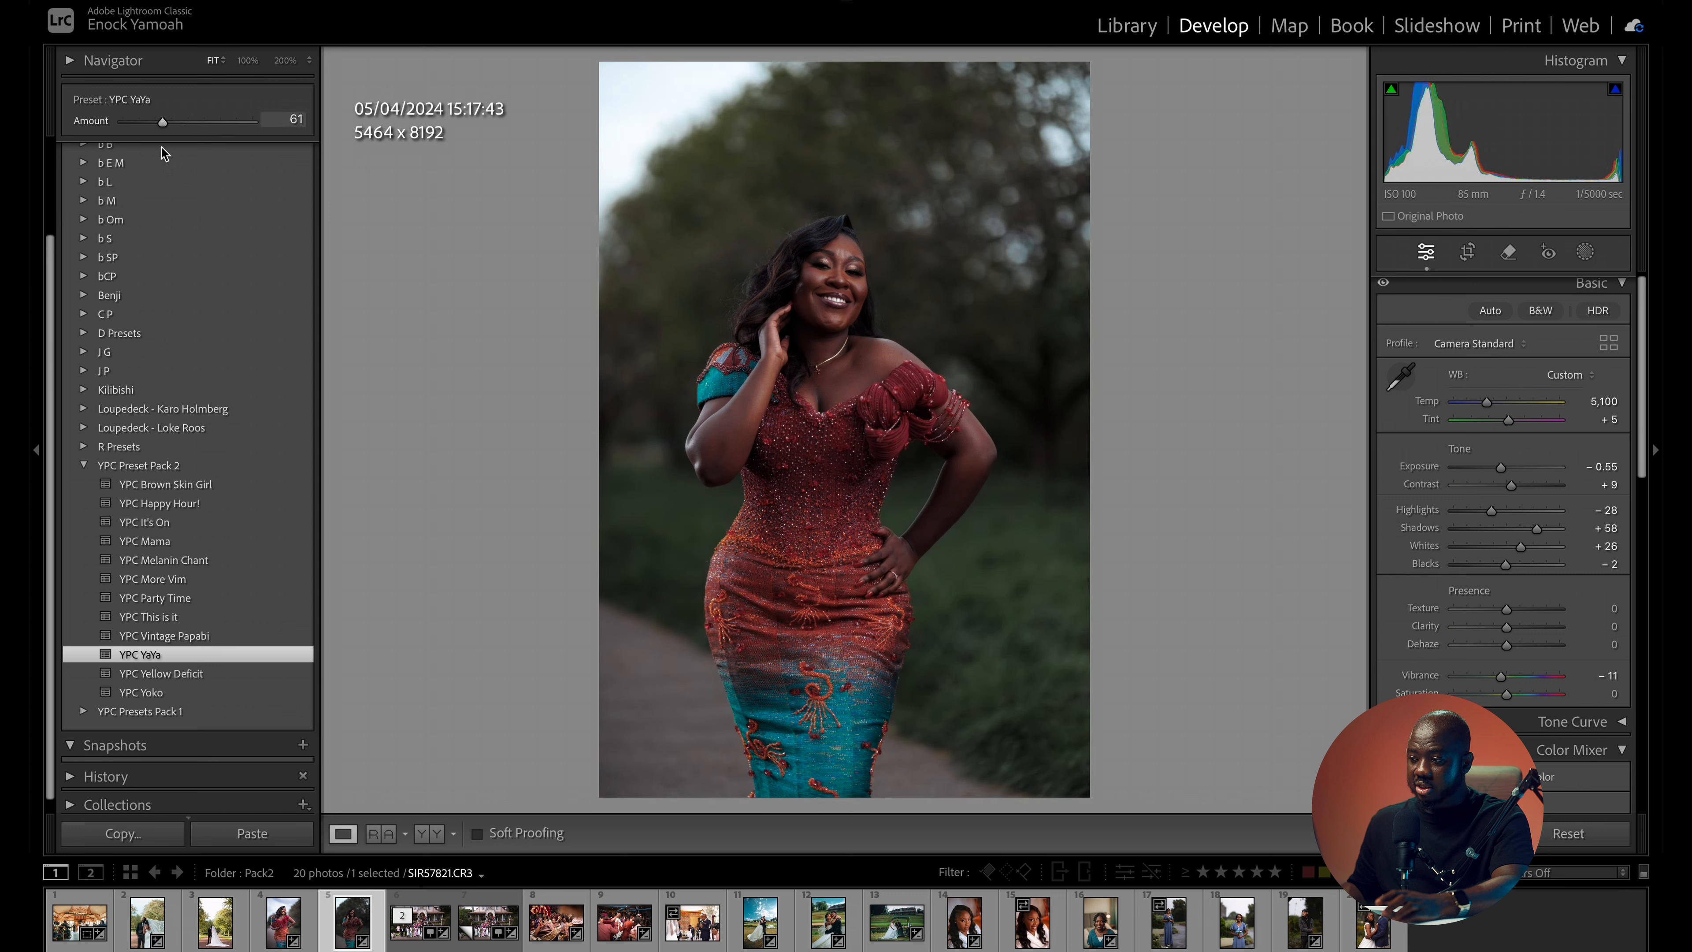
drag(1504, 470, 1511, 472)
key(backslash)
key(backslash)
key(backslash)
key(backslash)
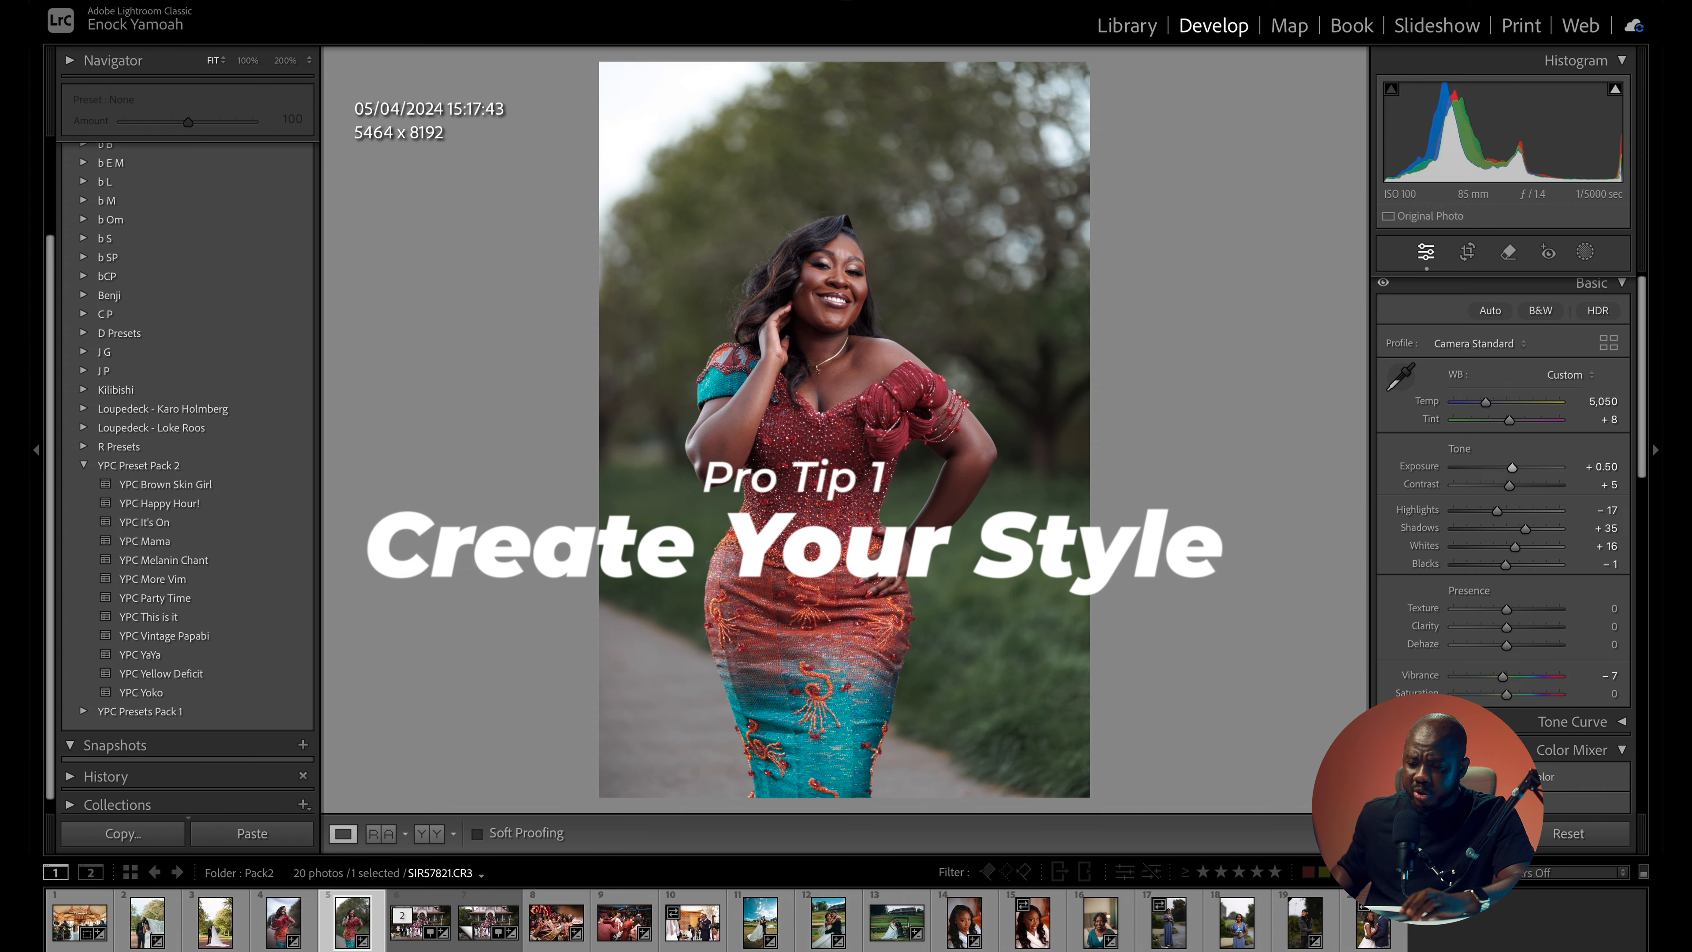
- Start a new develop preset from the photo of the couple embracing by the water and create a preset group named OBAAPA for it
click(834, 926)
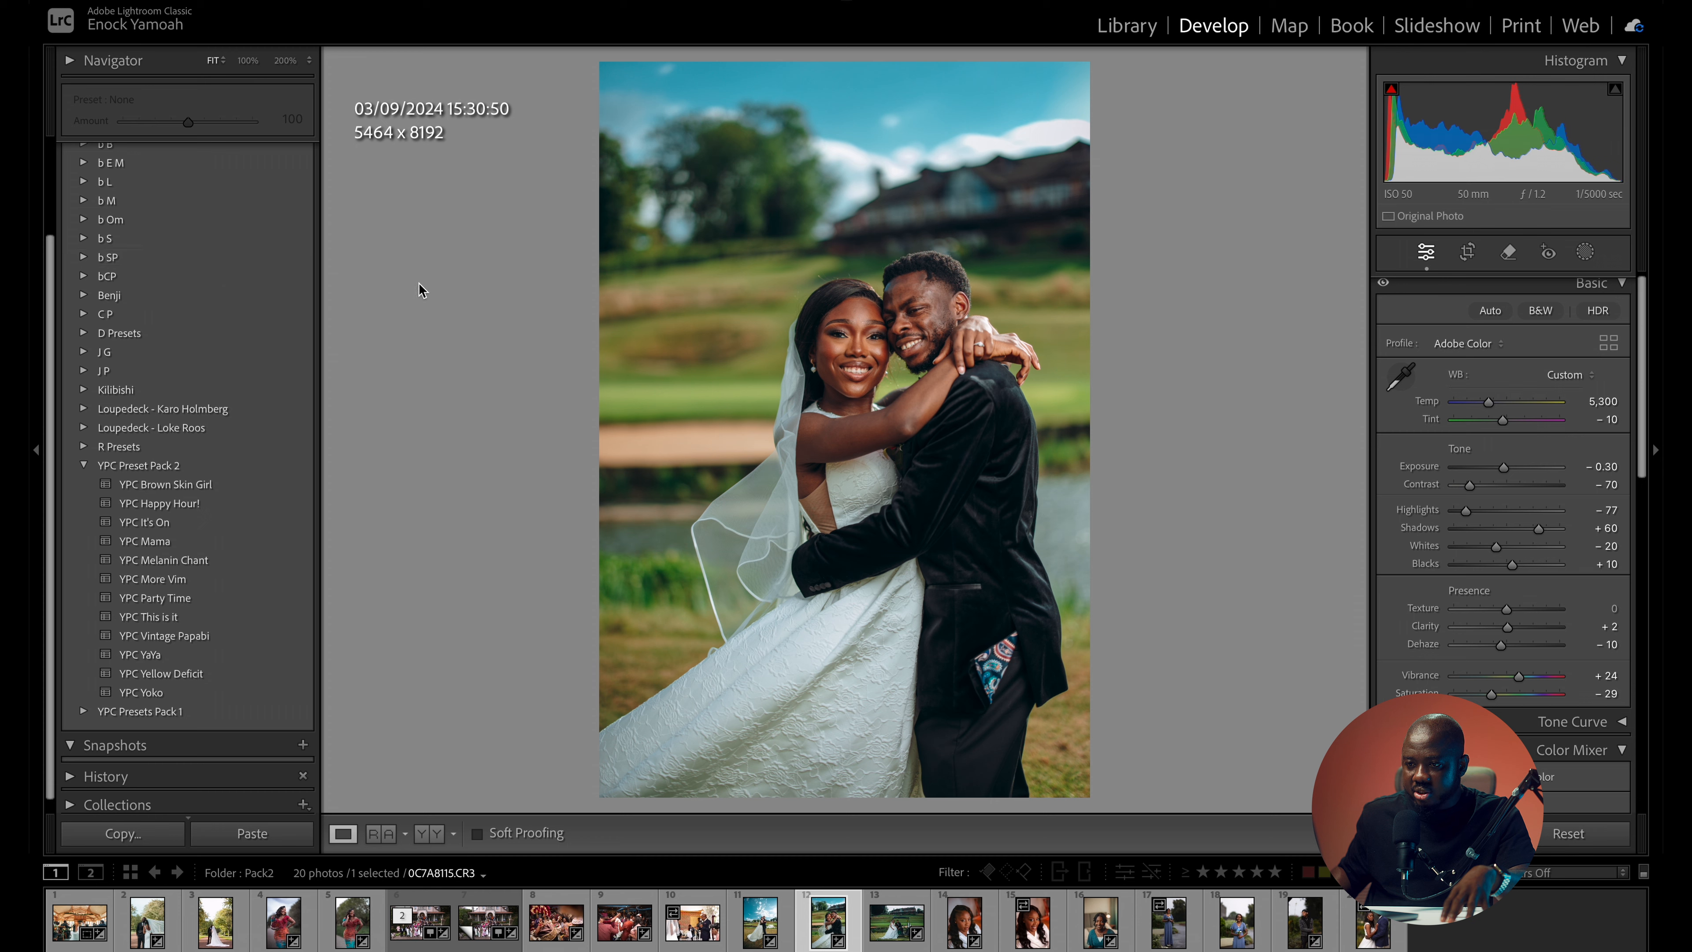
scroll(276, 261, up, 3)
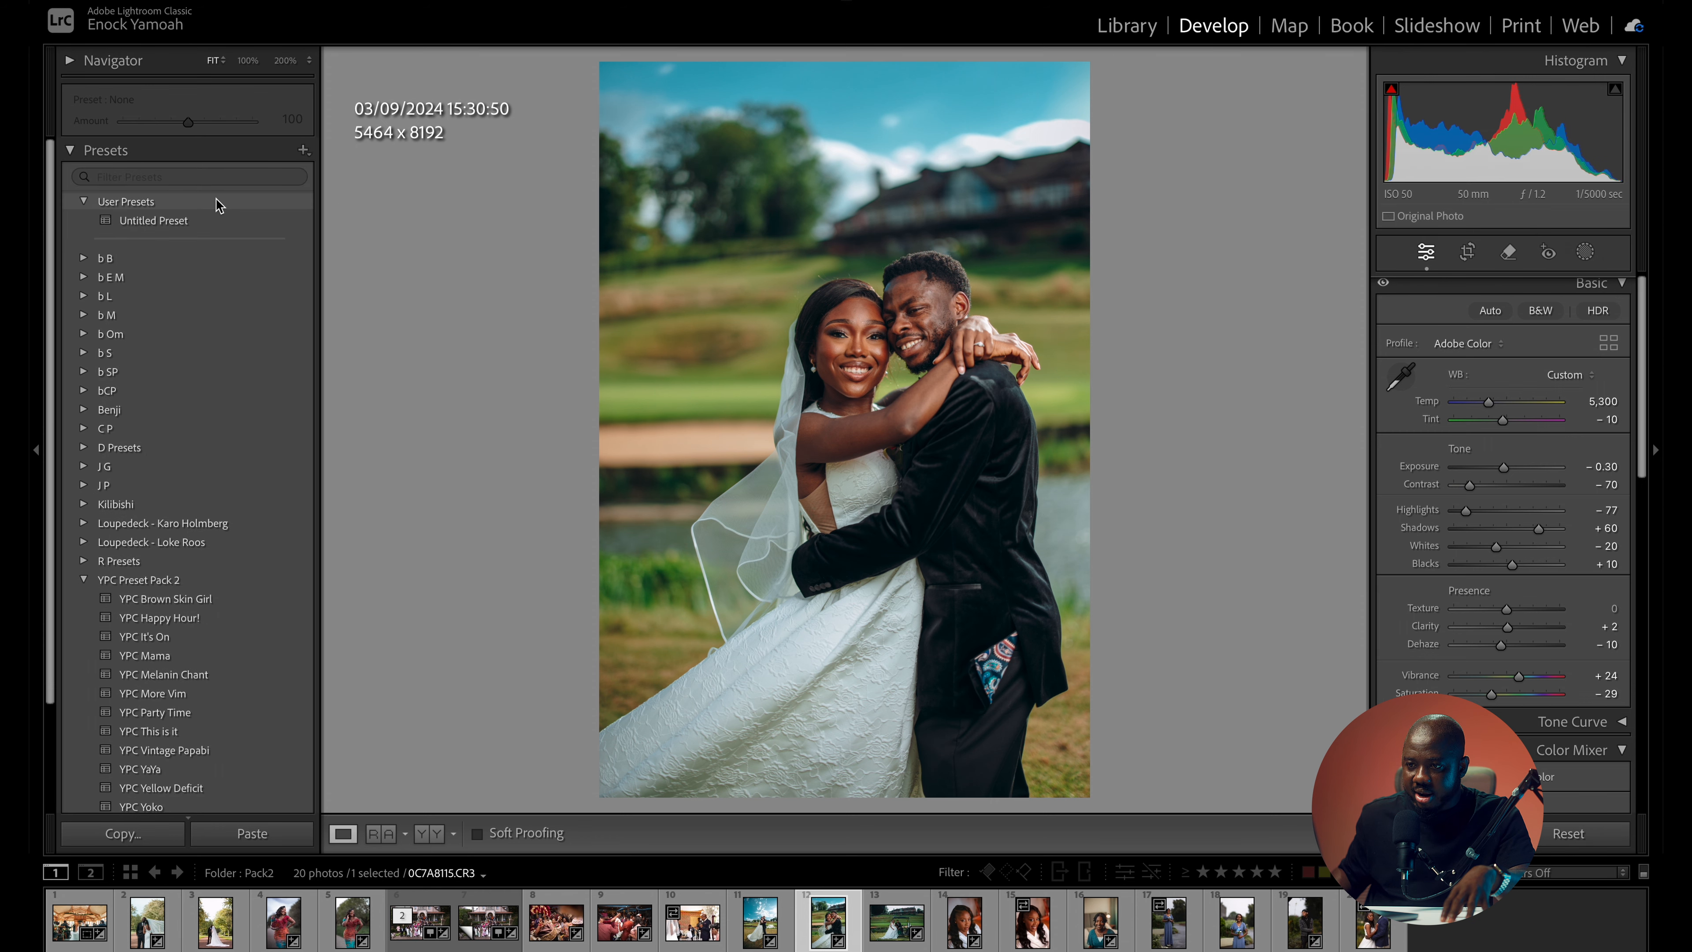
click(302, 152)
click(348, 172)
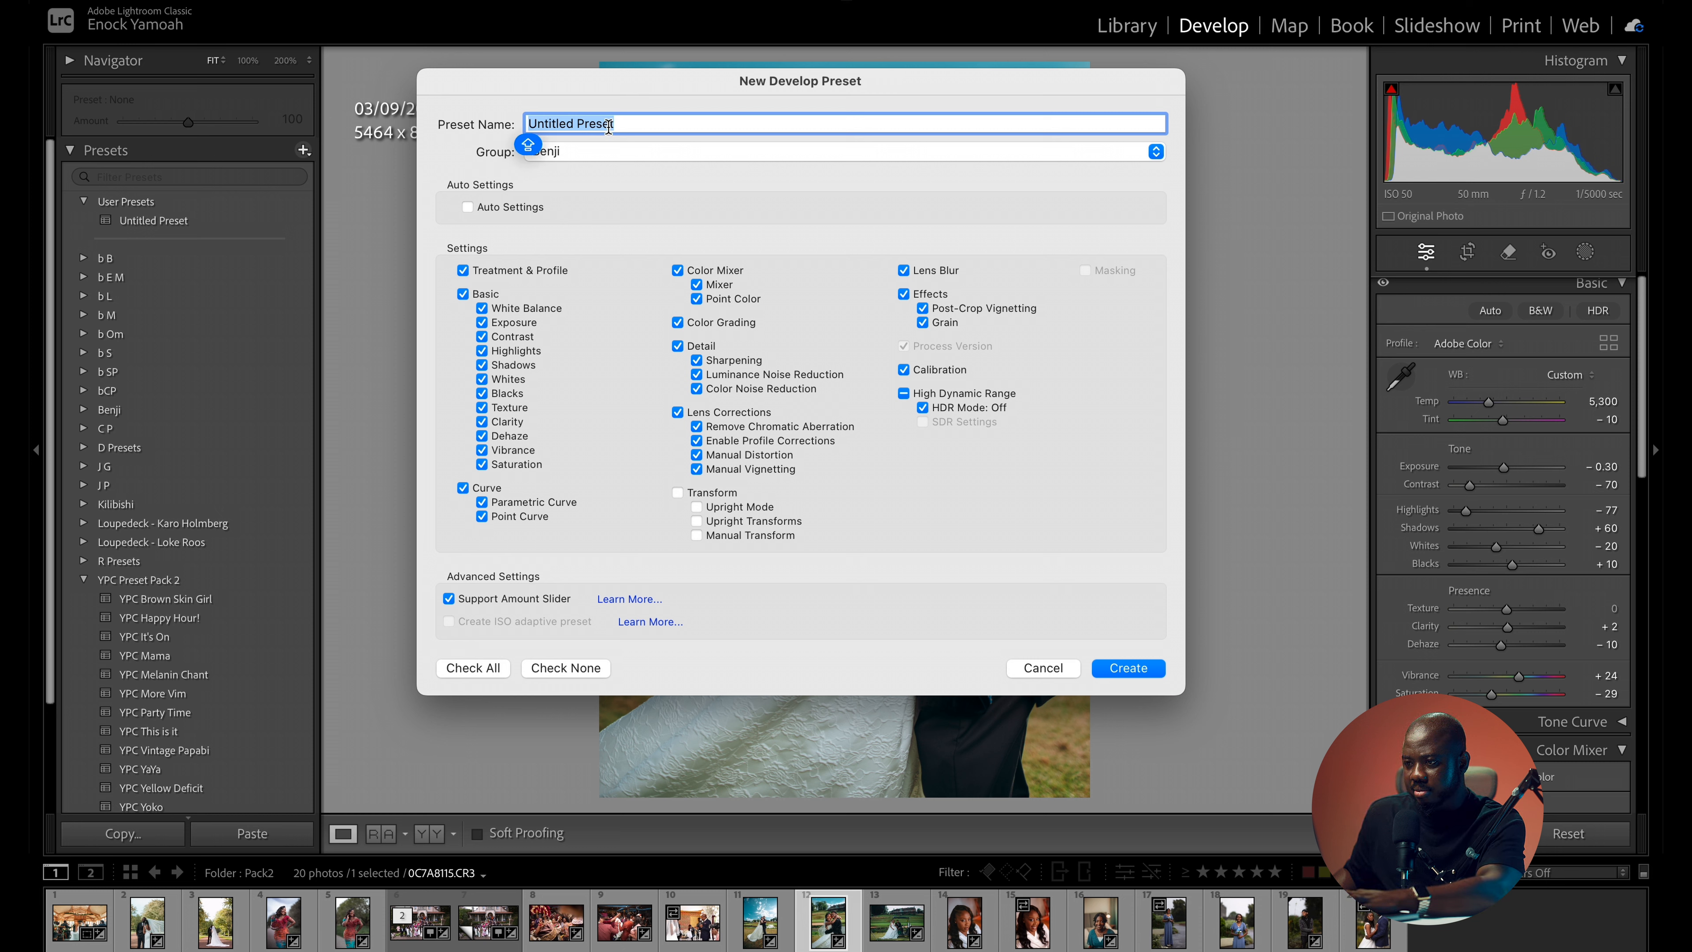
click(555, 149)
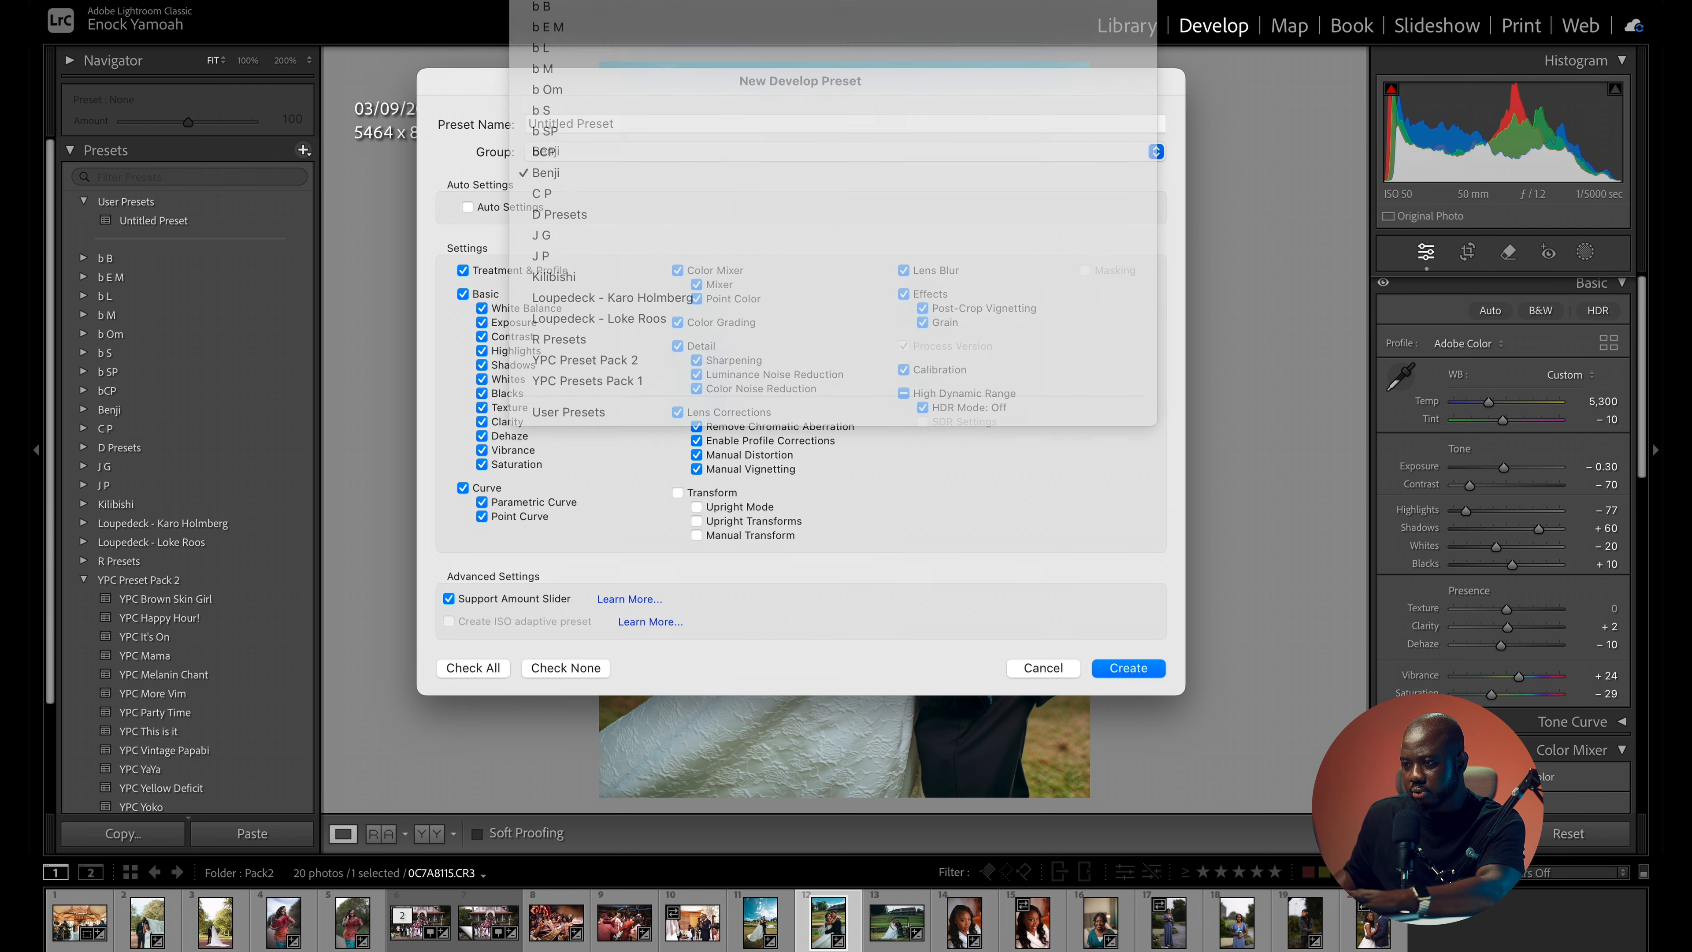
click(573, 27)
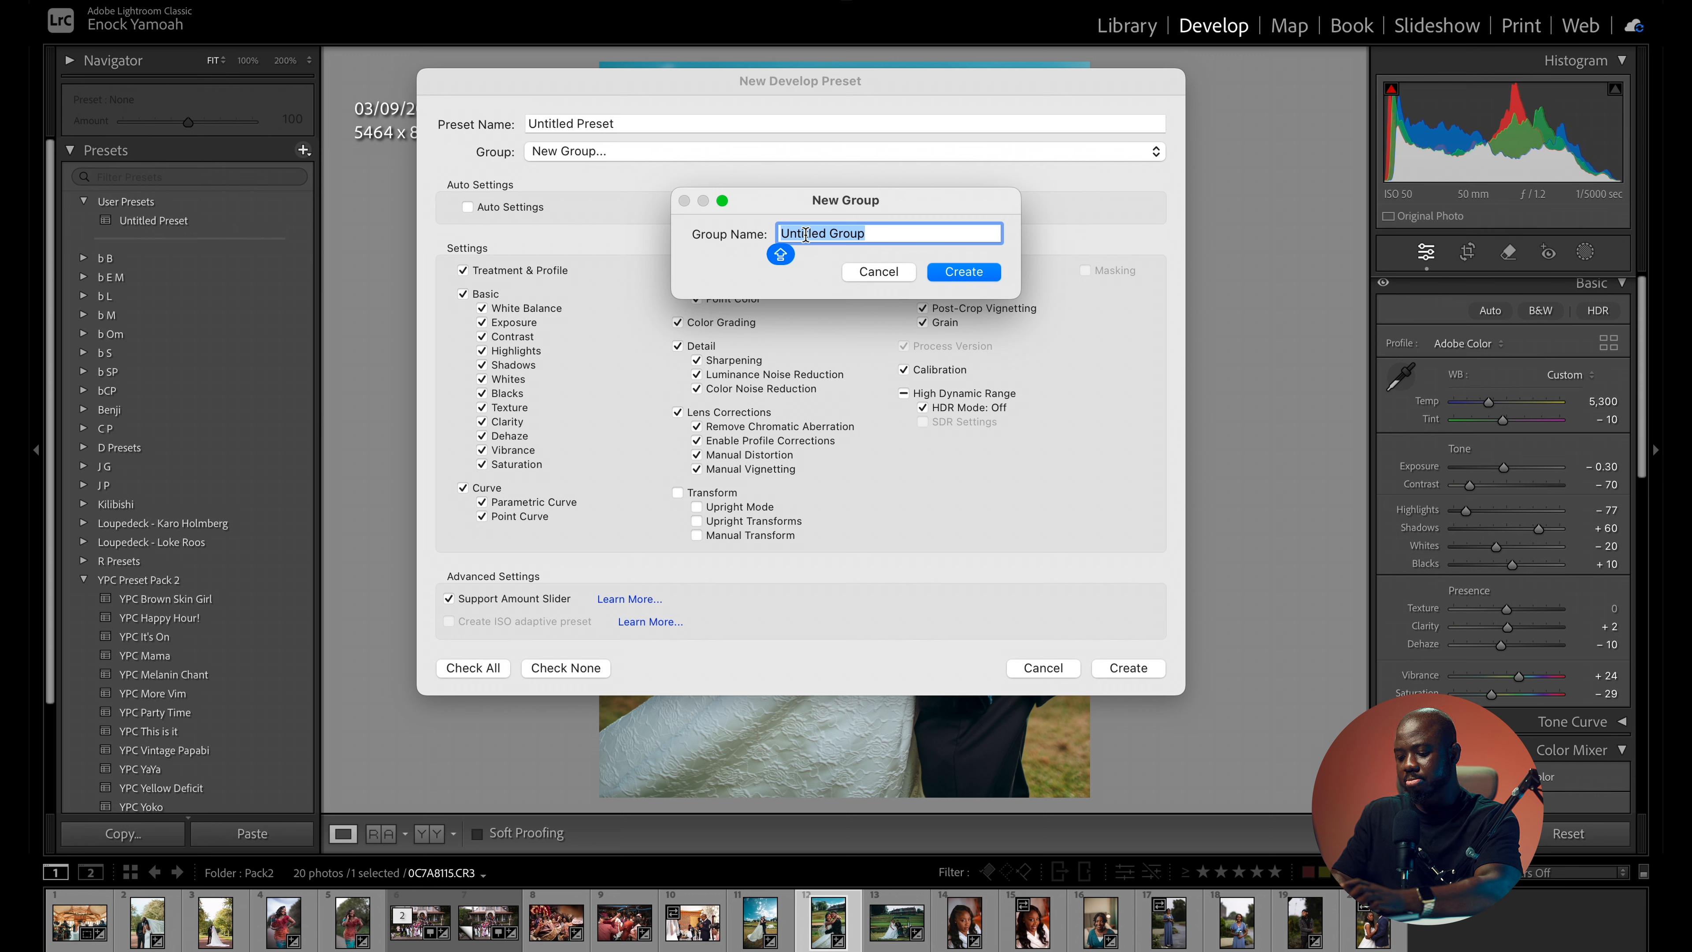
text(OBAAPA)
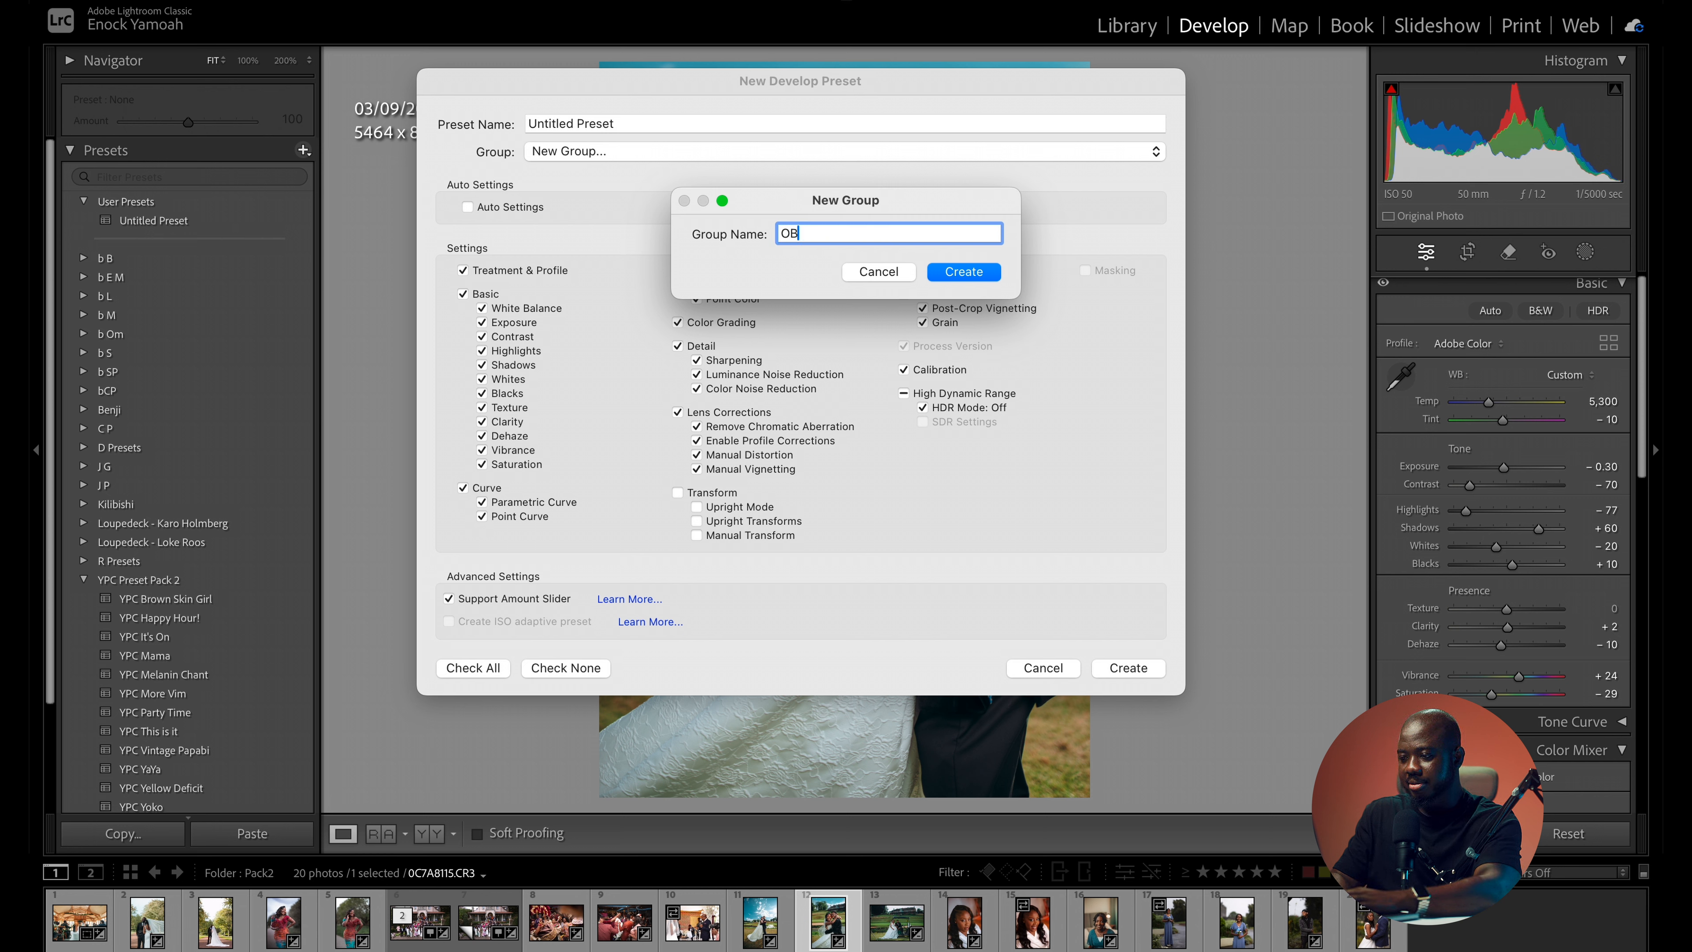
click(978, 275)
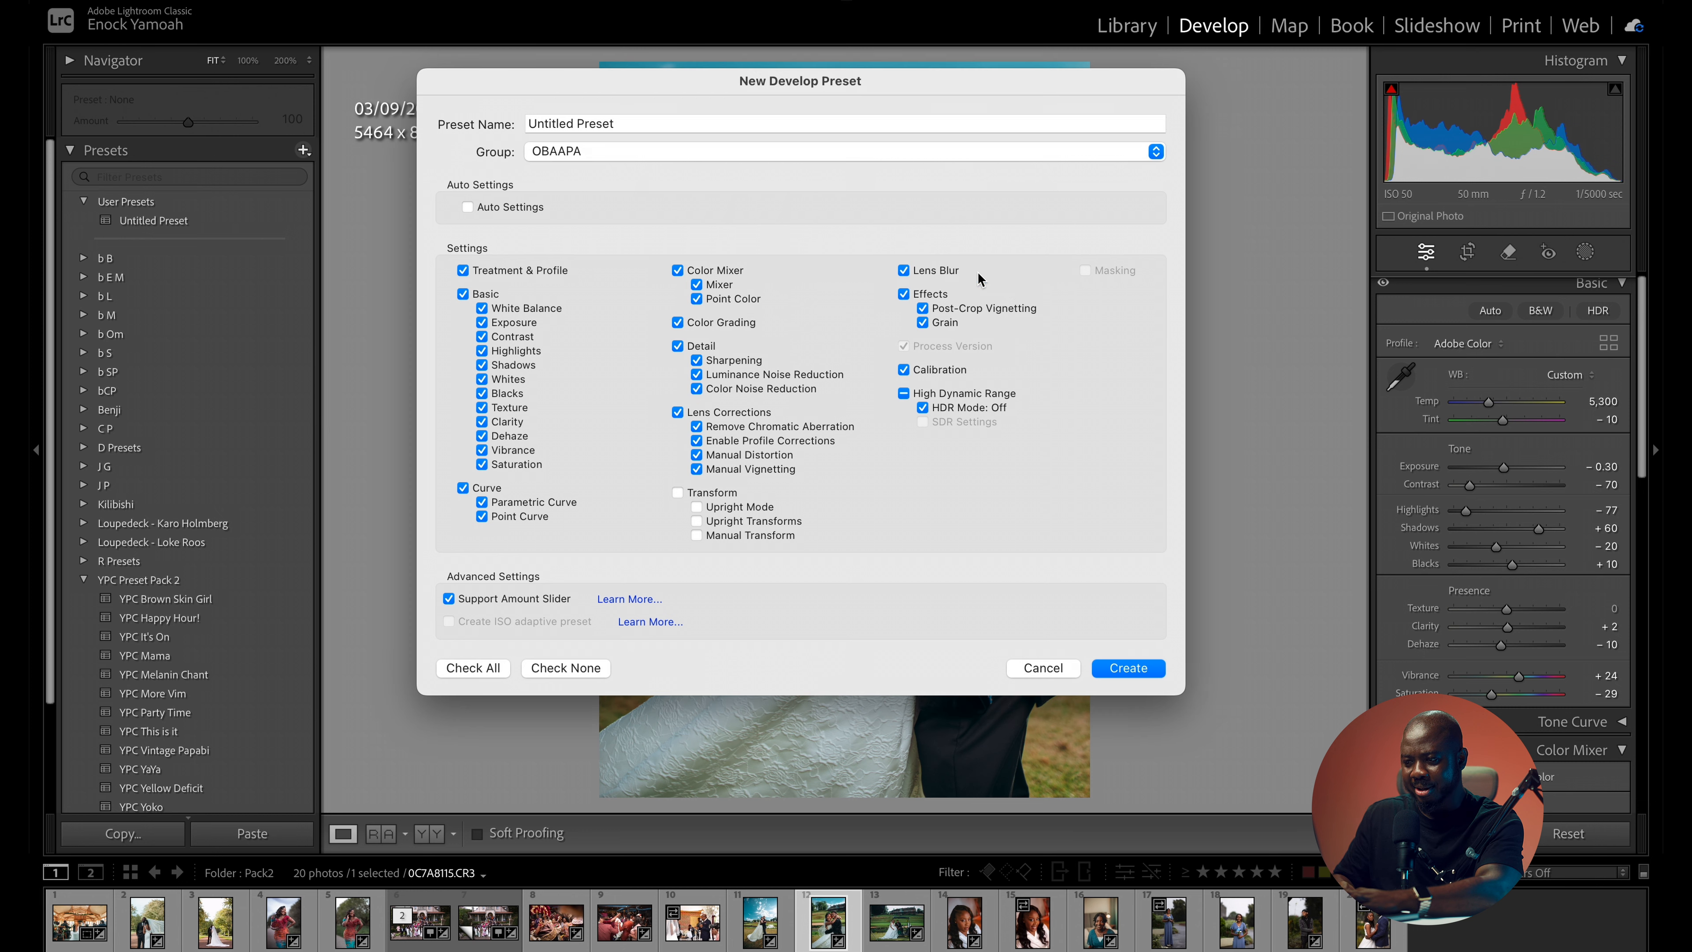
- Name the new preset OBAAPA 1 and create it with the default settings selected
triple_click(605, 128)
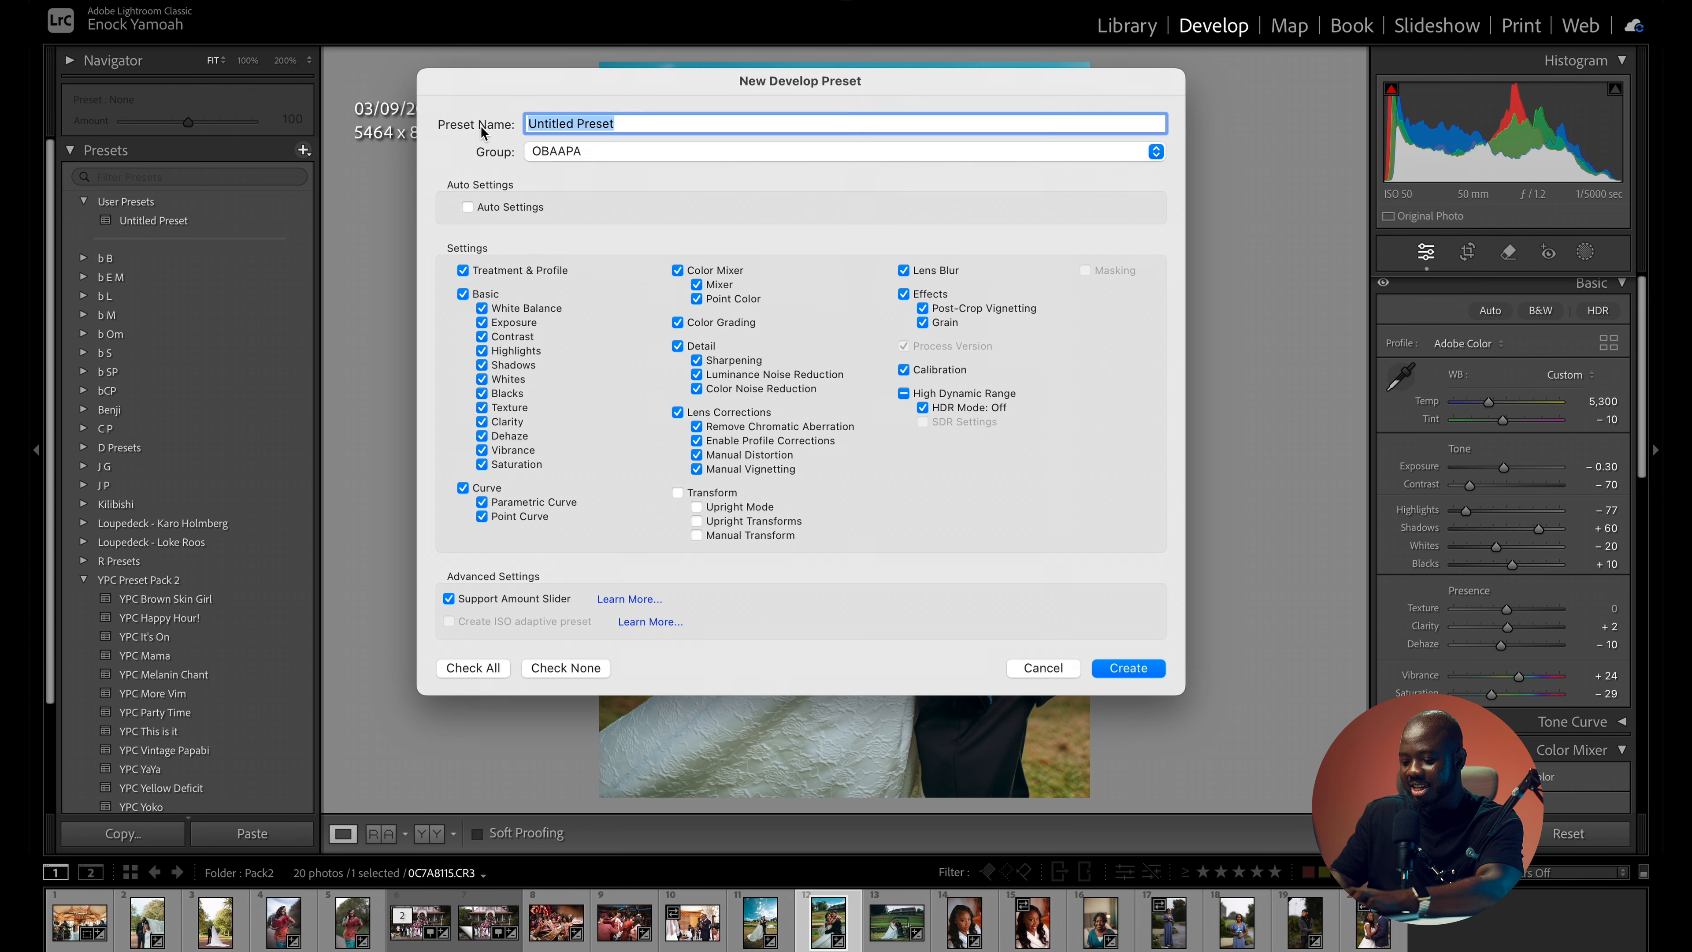
text(OBAAPA 1)
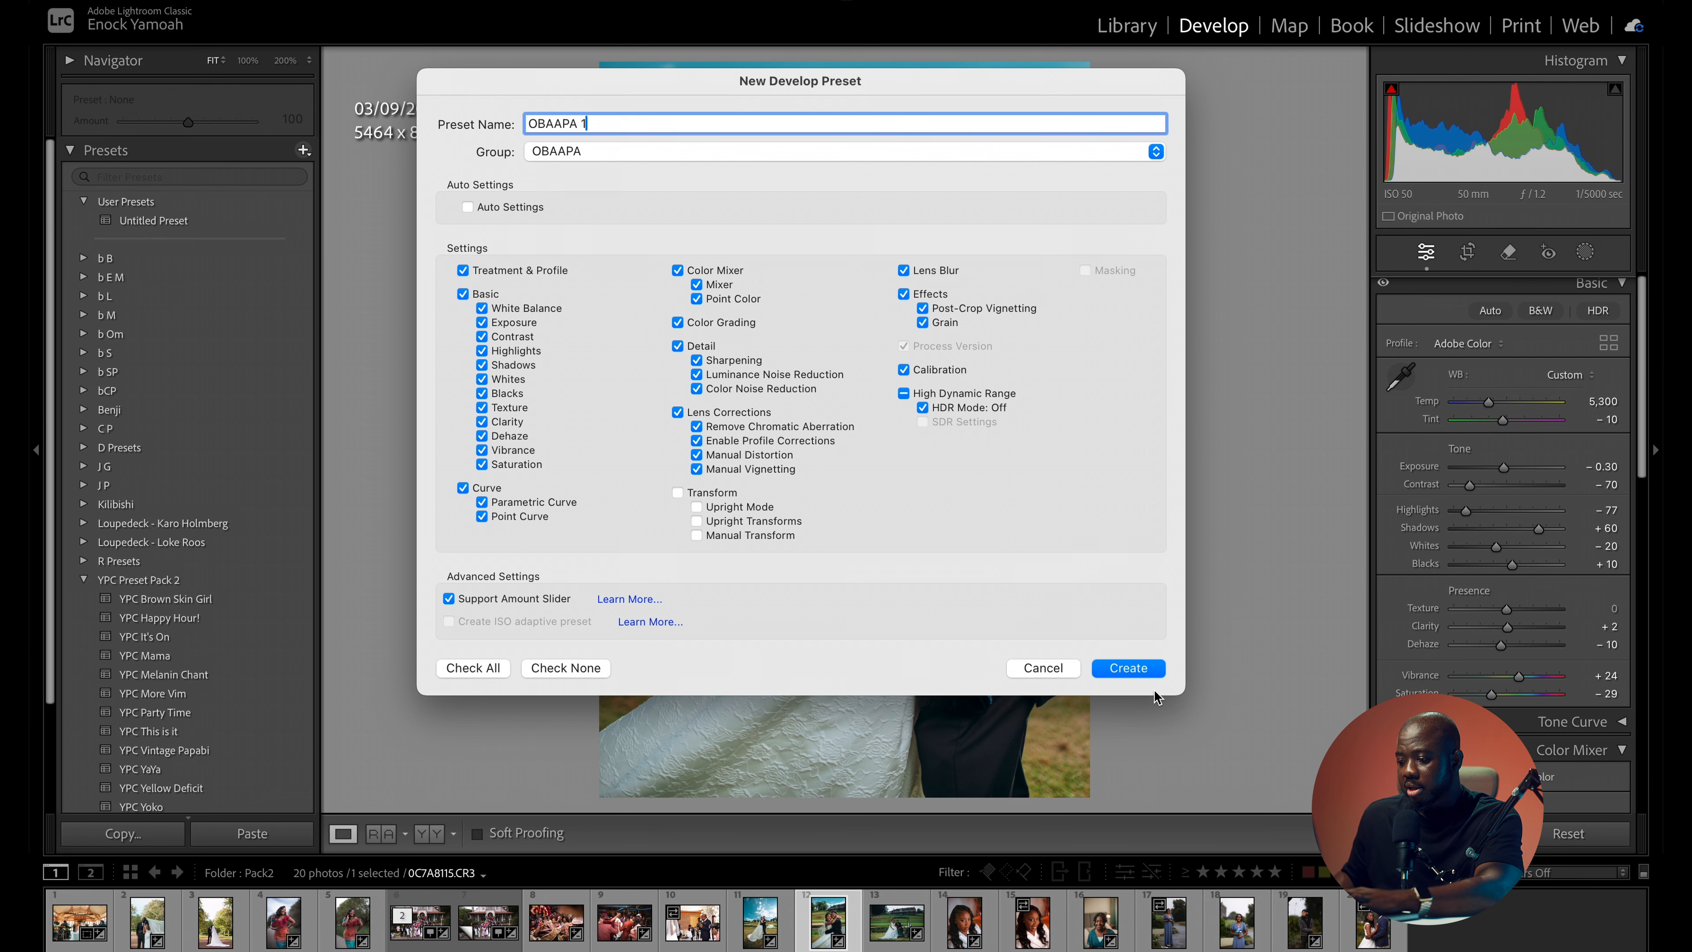
click(1144, 668)
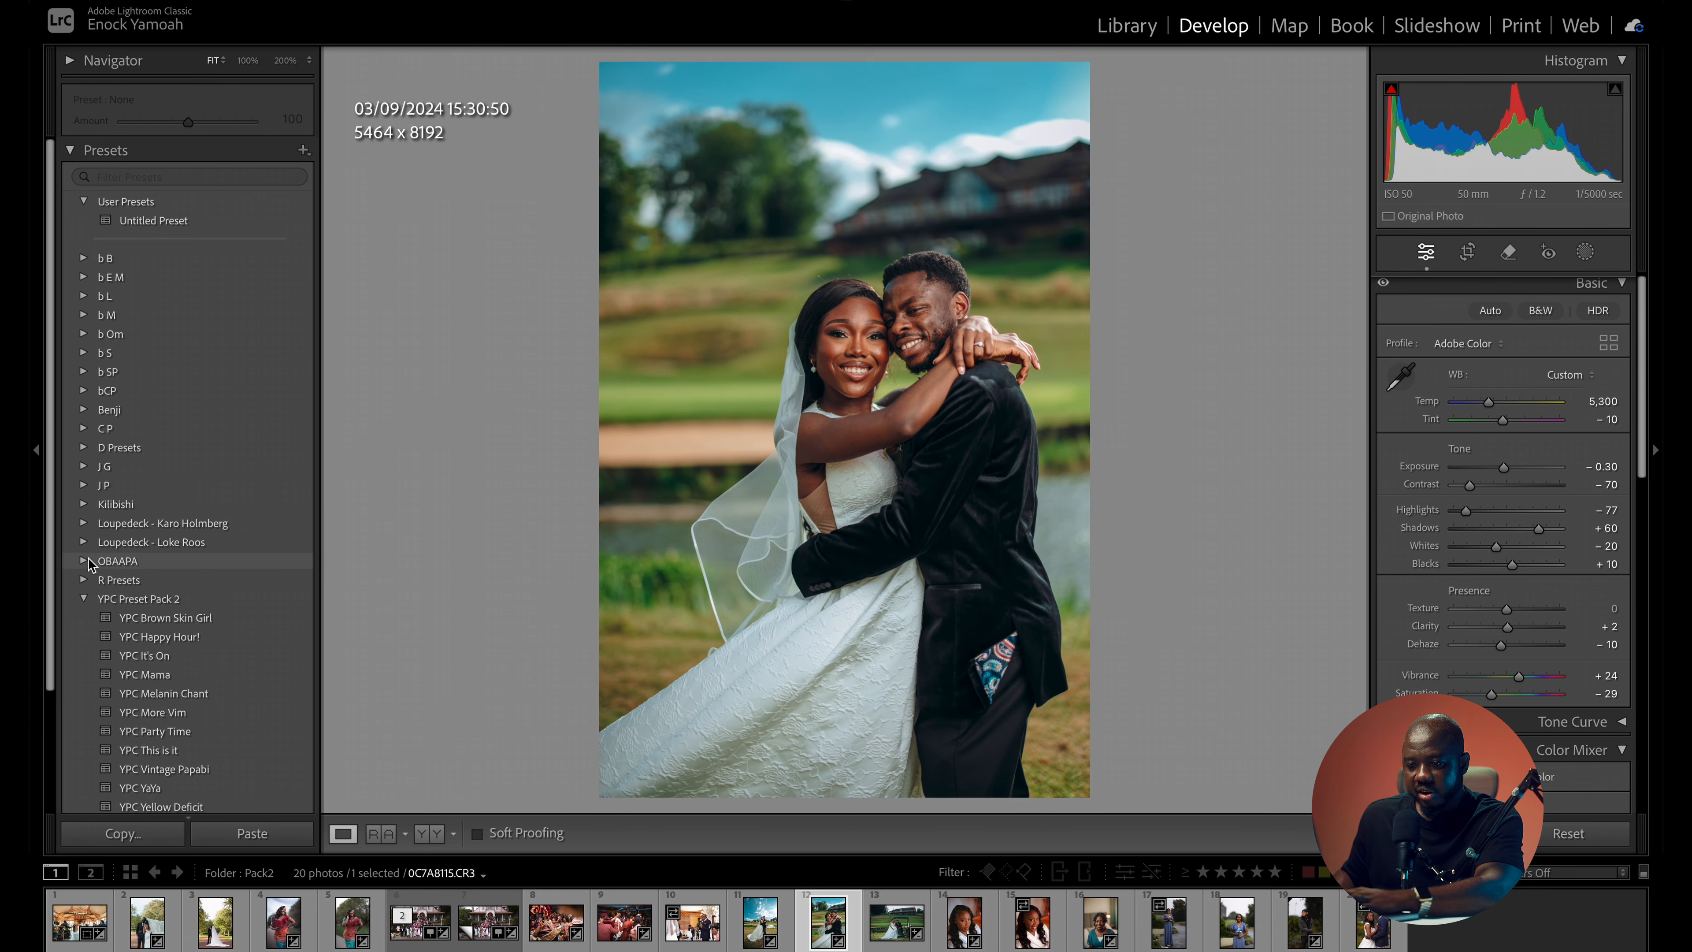
- Test the new preset on the embracing couple by applying YPC It's On and then OBAAPA 1 from the OBAAPA group
click(133, 565)
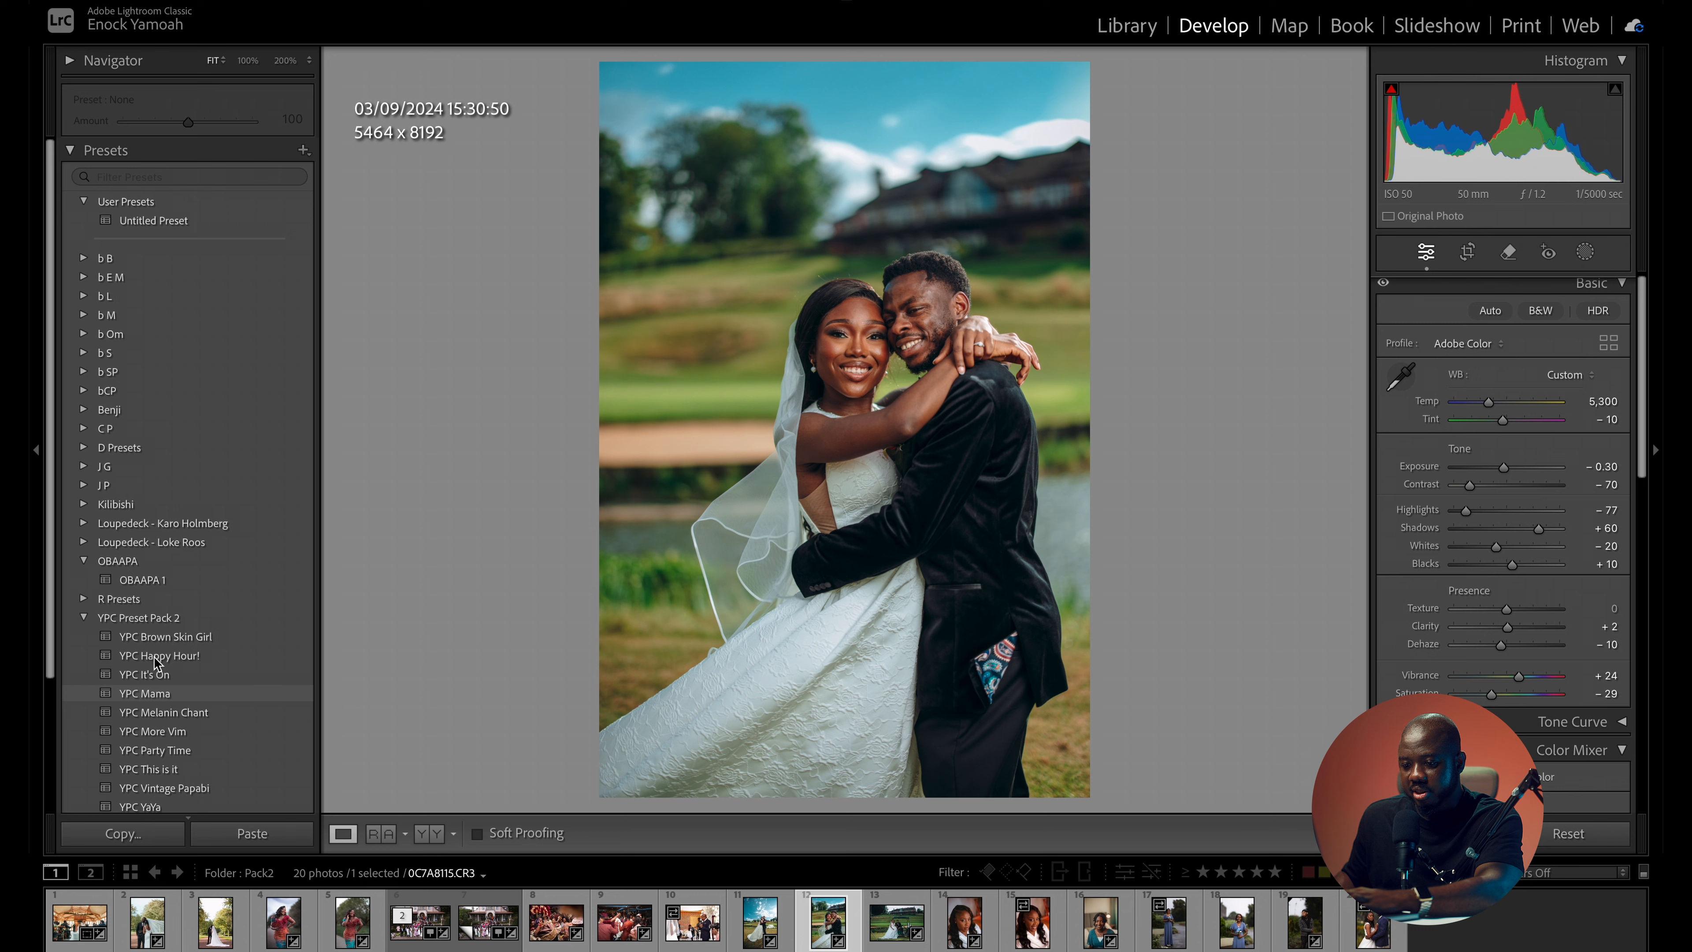
click(137, 683)
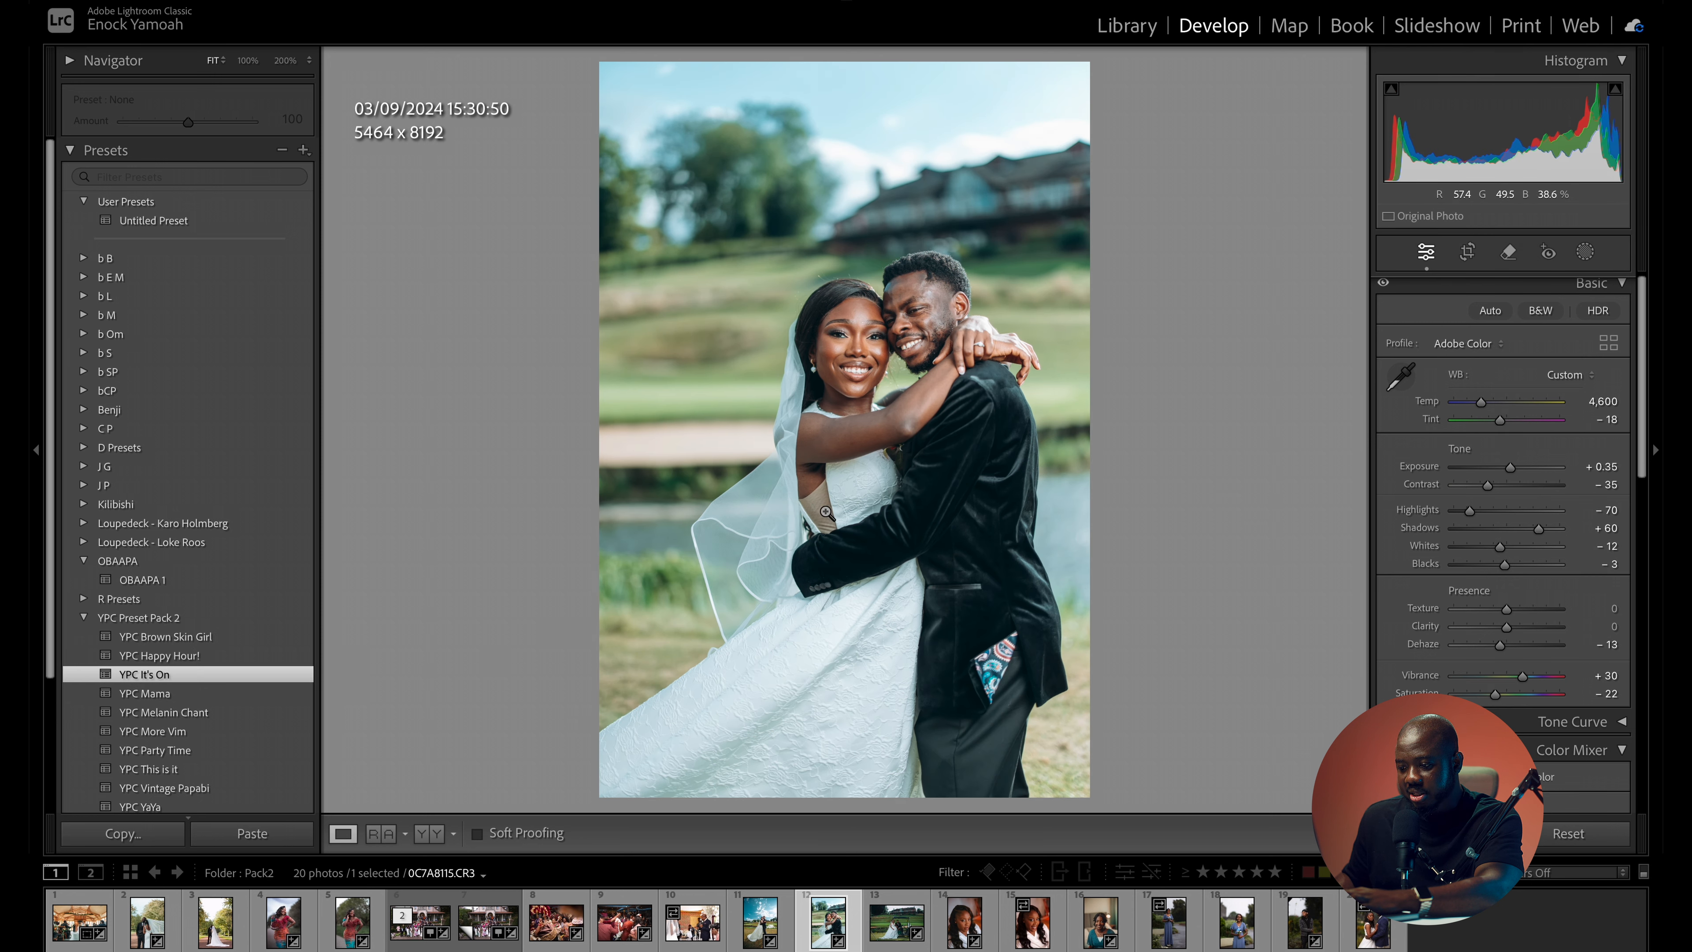
click(150, 583)
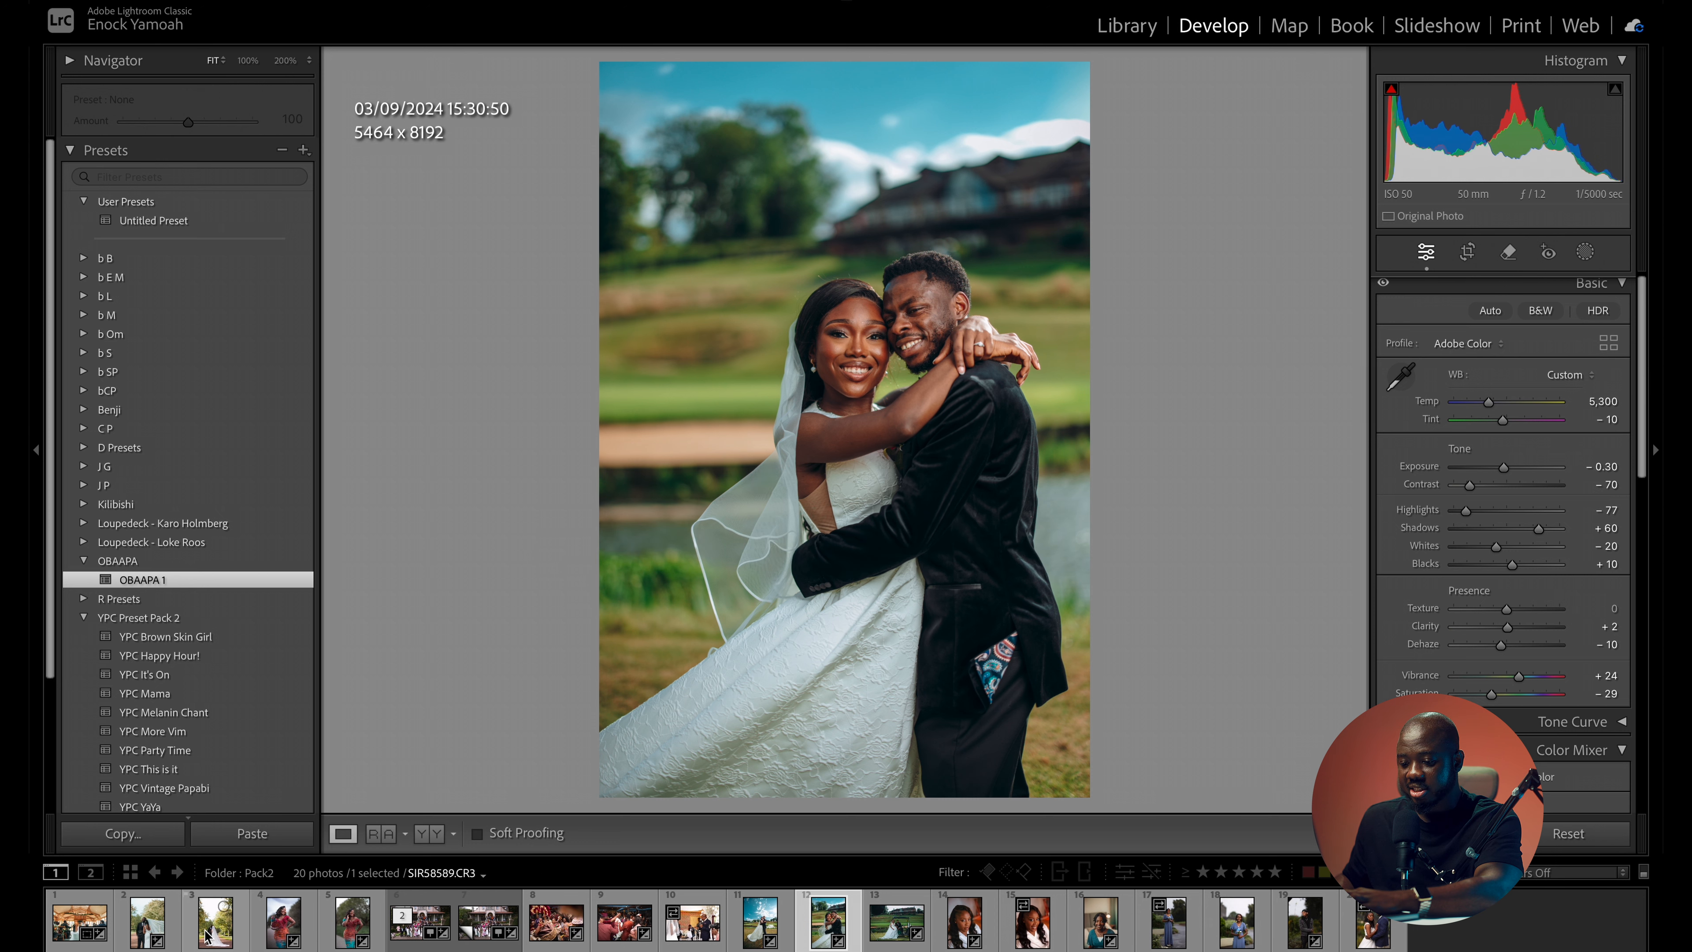
- Apply YPC Mama to the portrait of the woman touching her hair and set exposure to +0.75
click(344, 931)
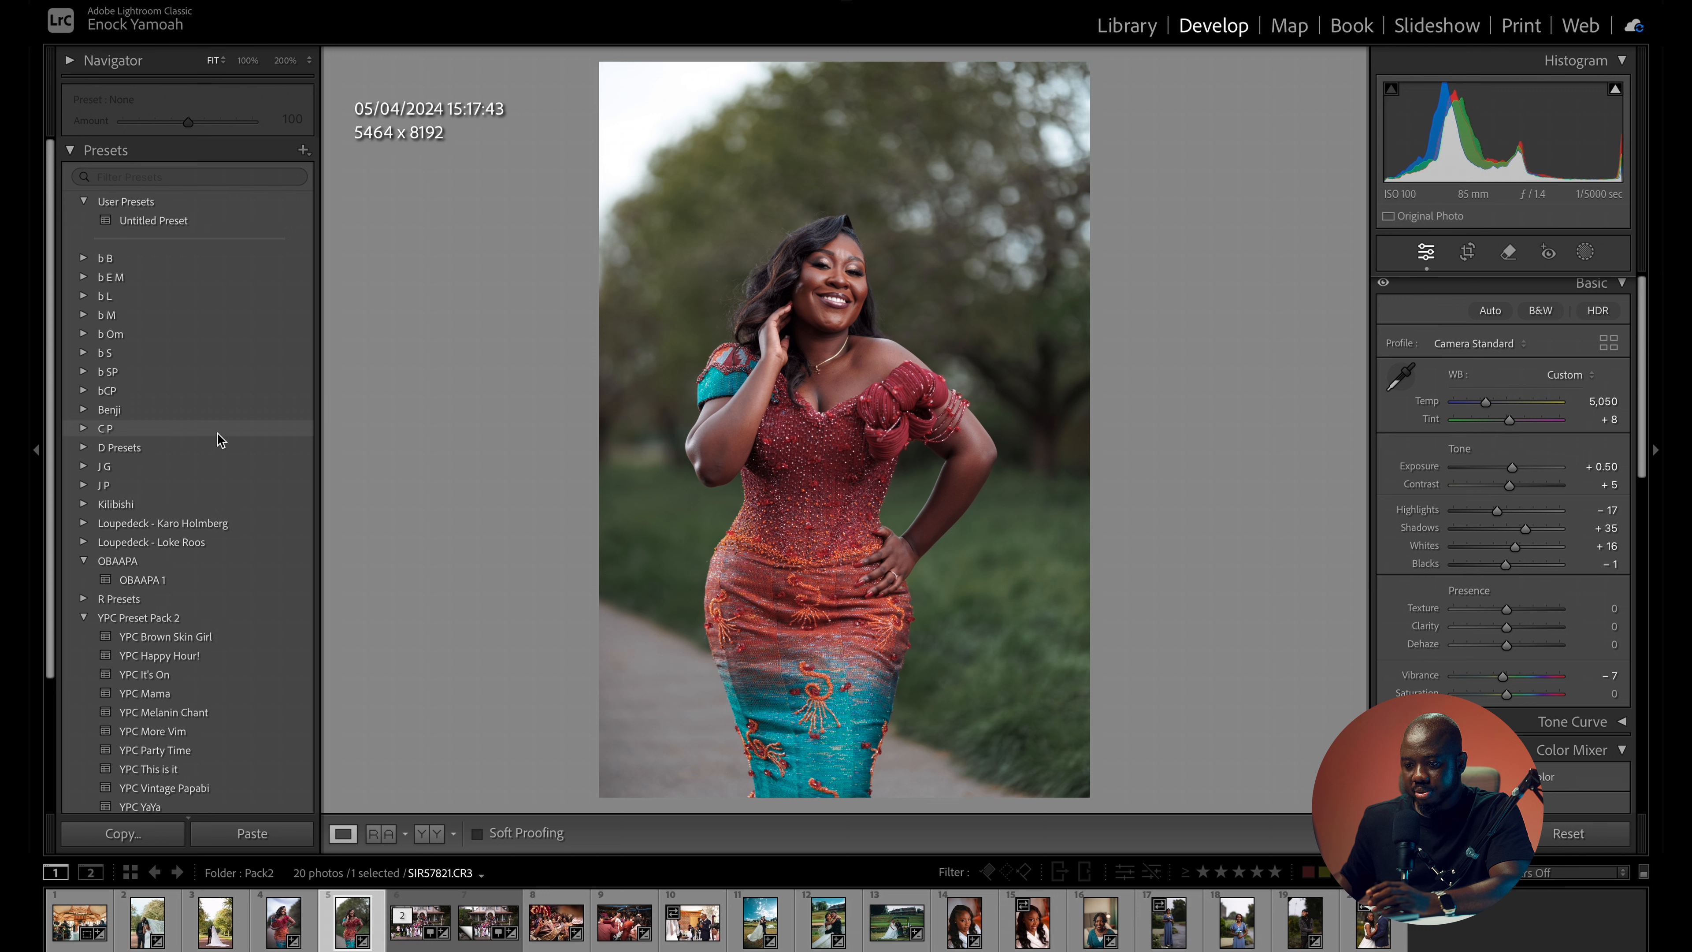
click(202, 683)
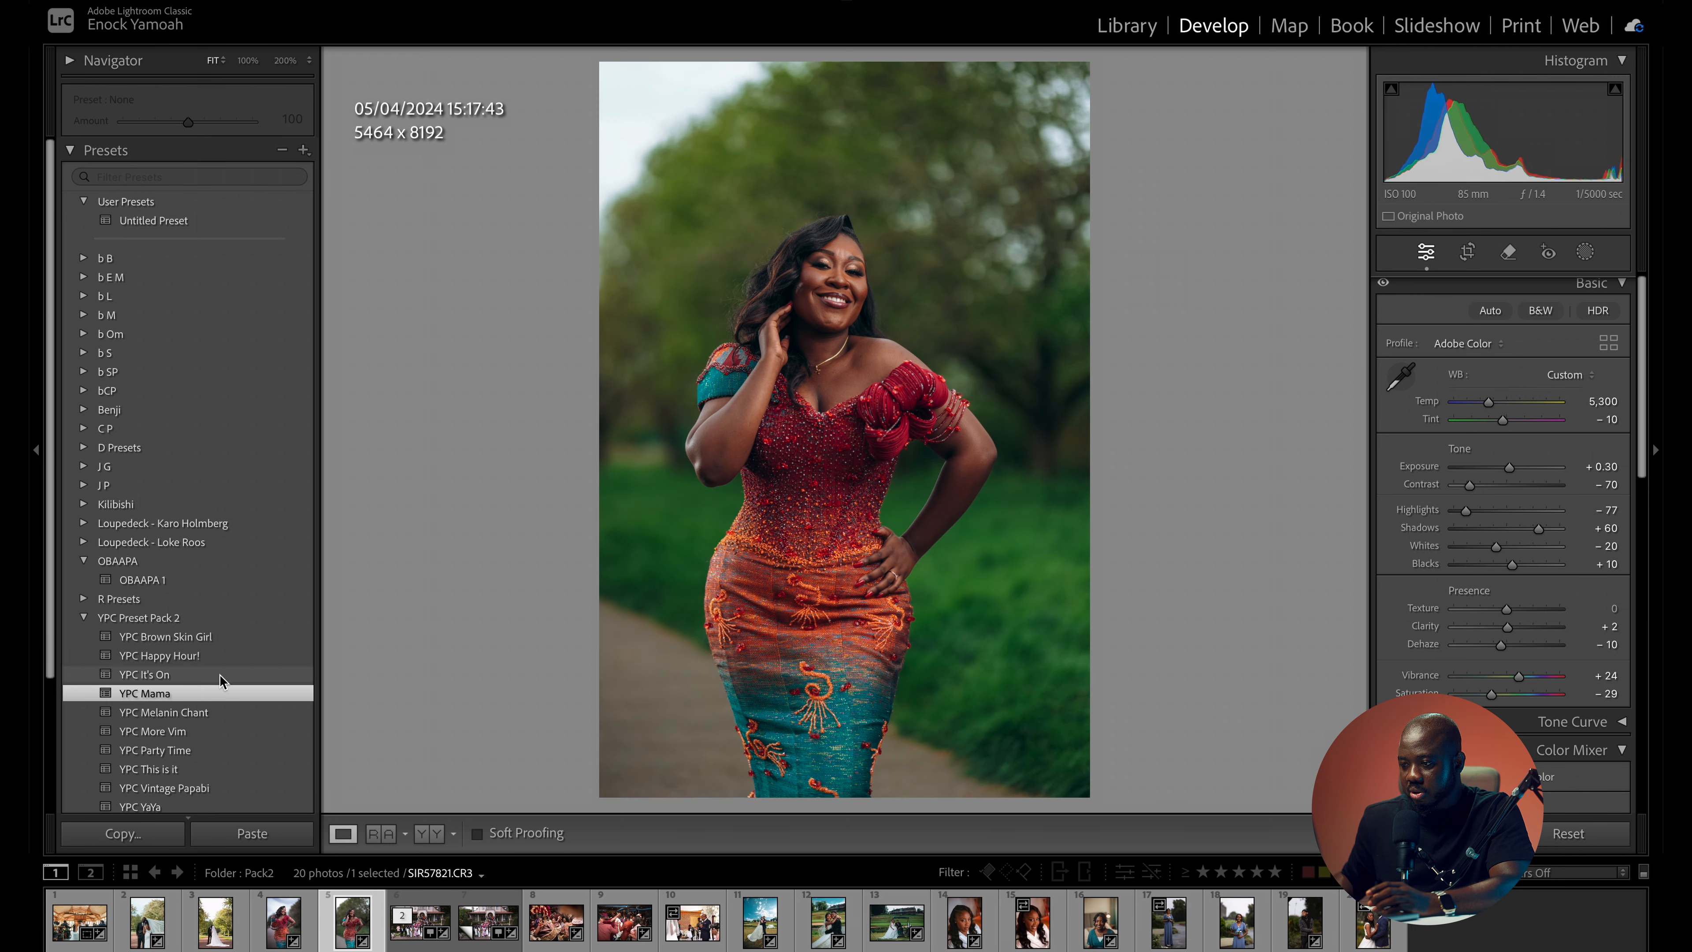
drag(1508, 470, 1516, 470)
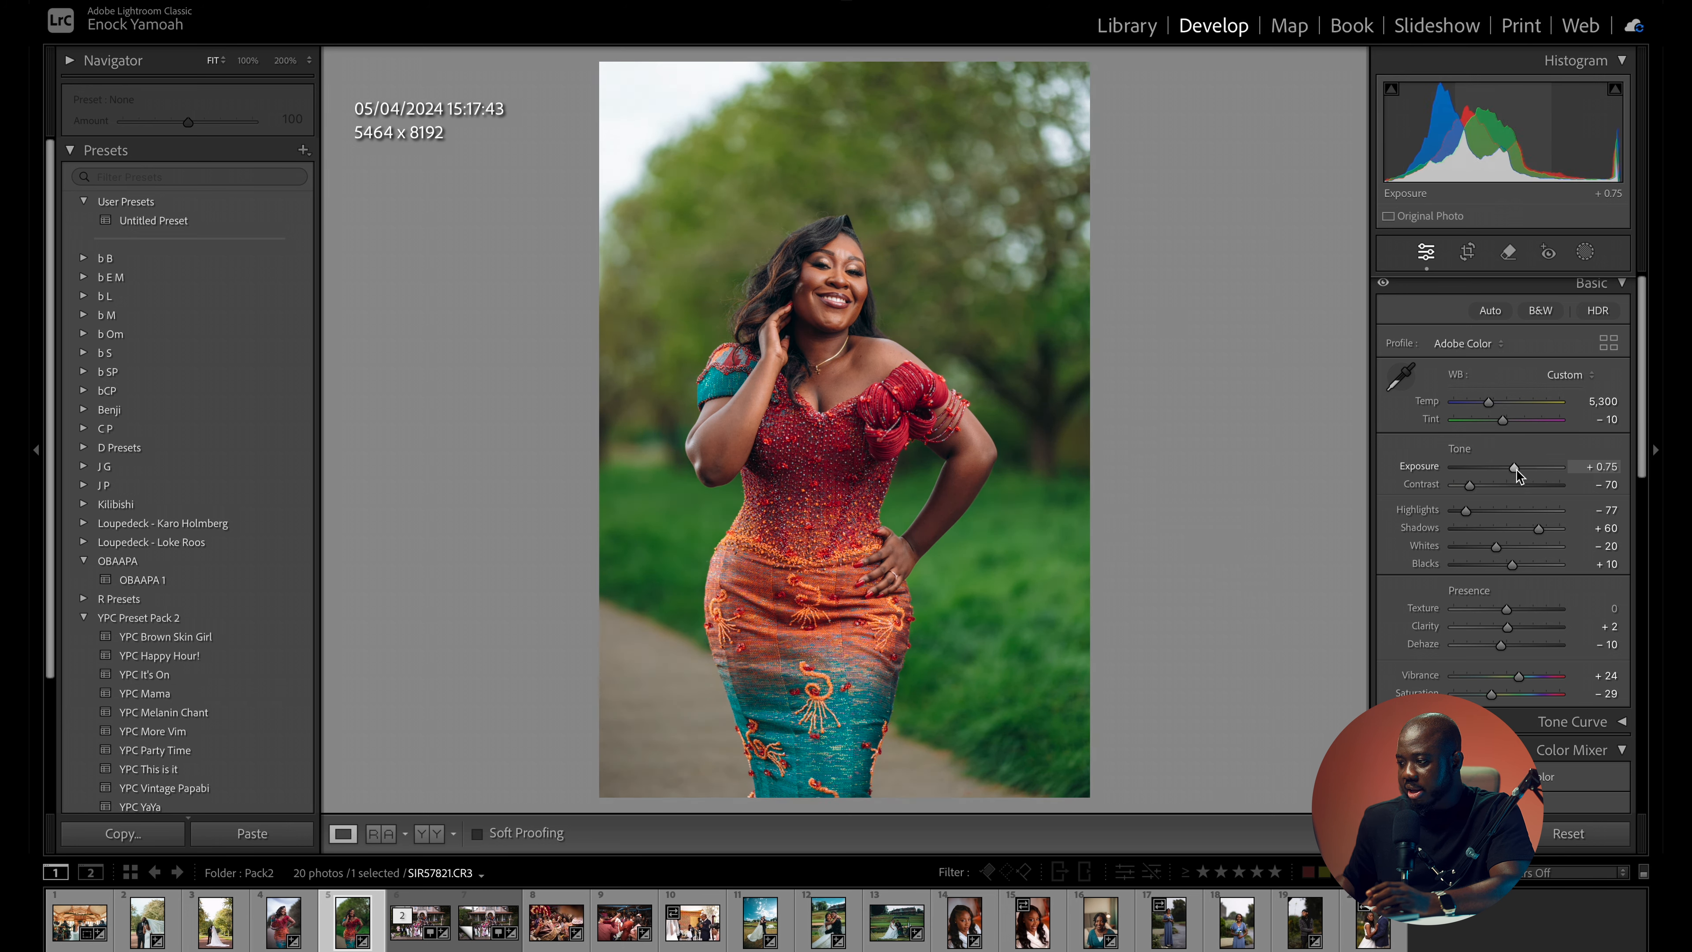
- Mask the woman with Select Subject and set the mask's exposure to 0.20 and highlights to -19
click(1584, 251)
click(1437, 348)
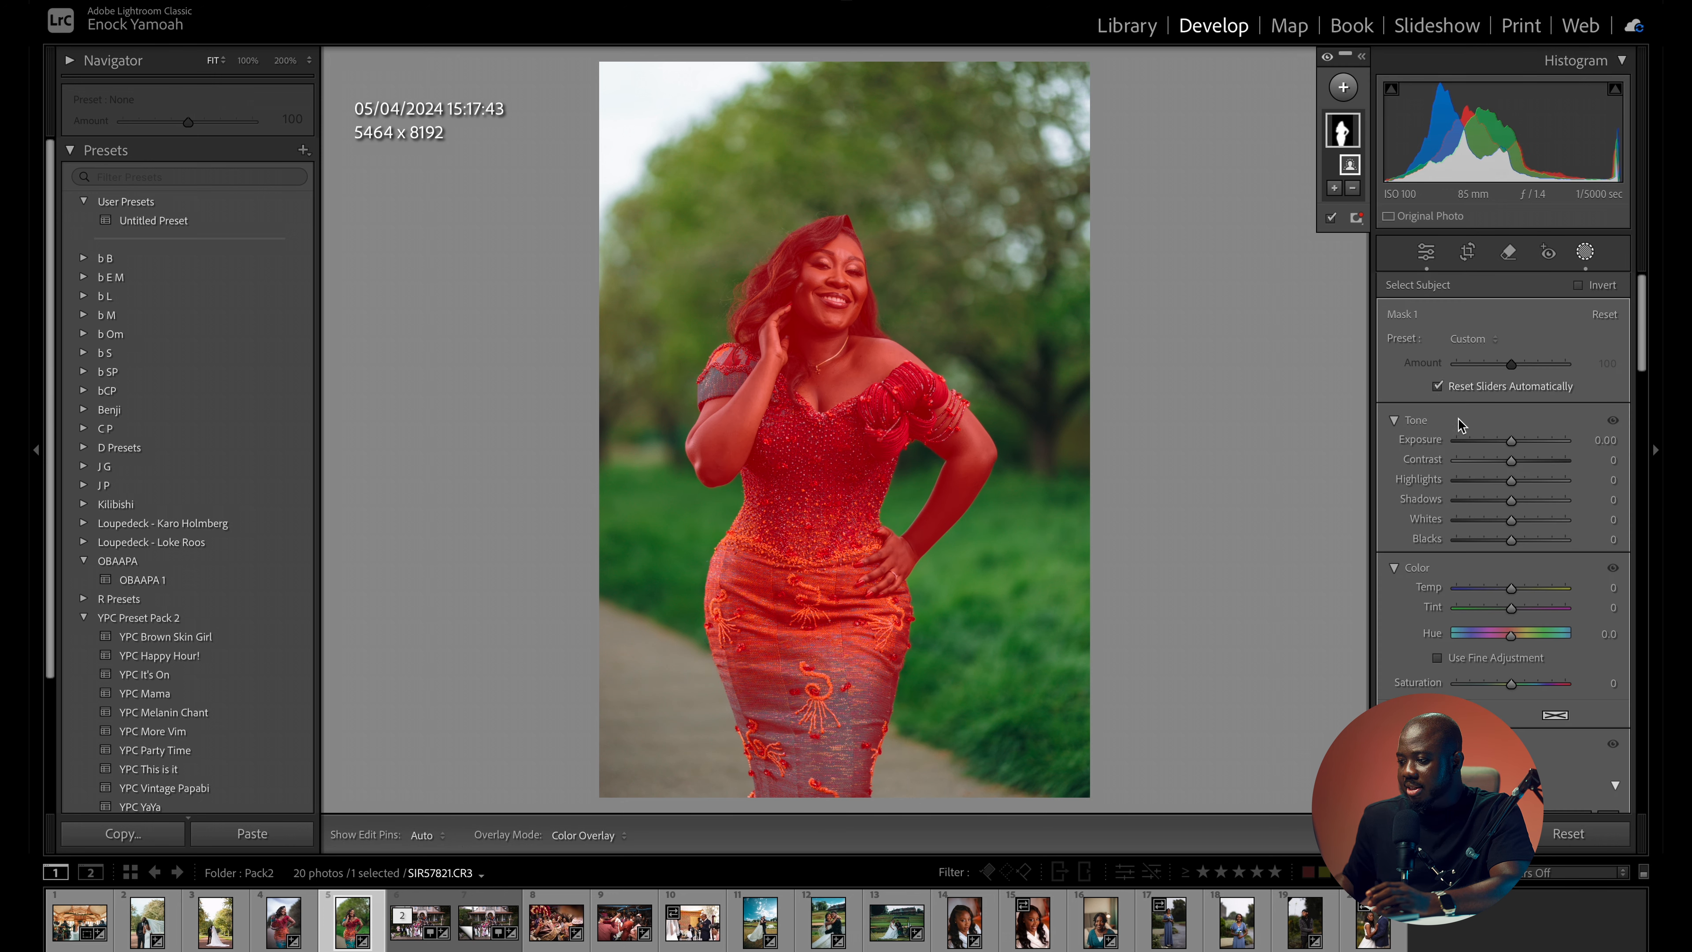
drag(1510, 440, 1514, 443)
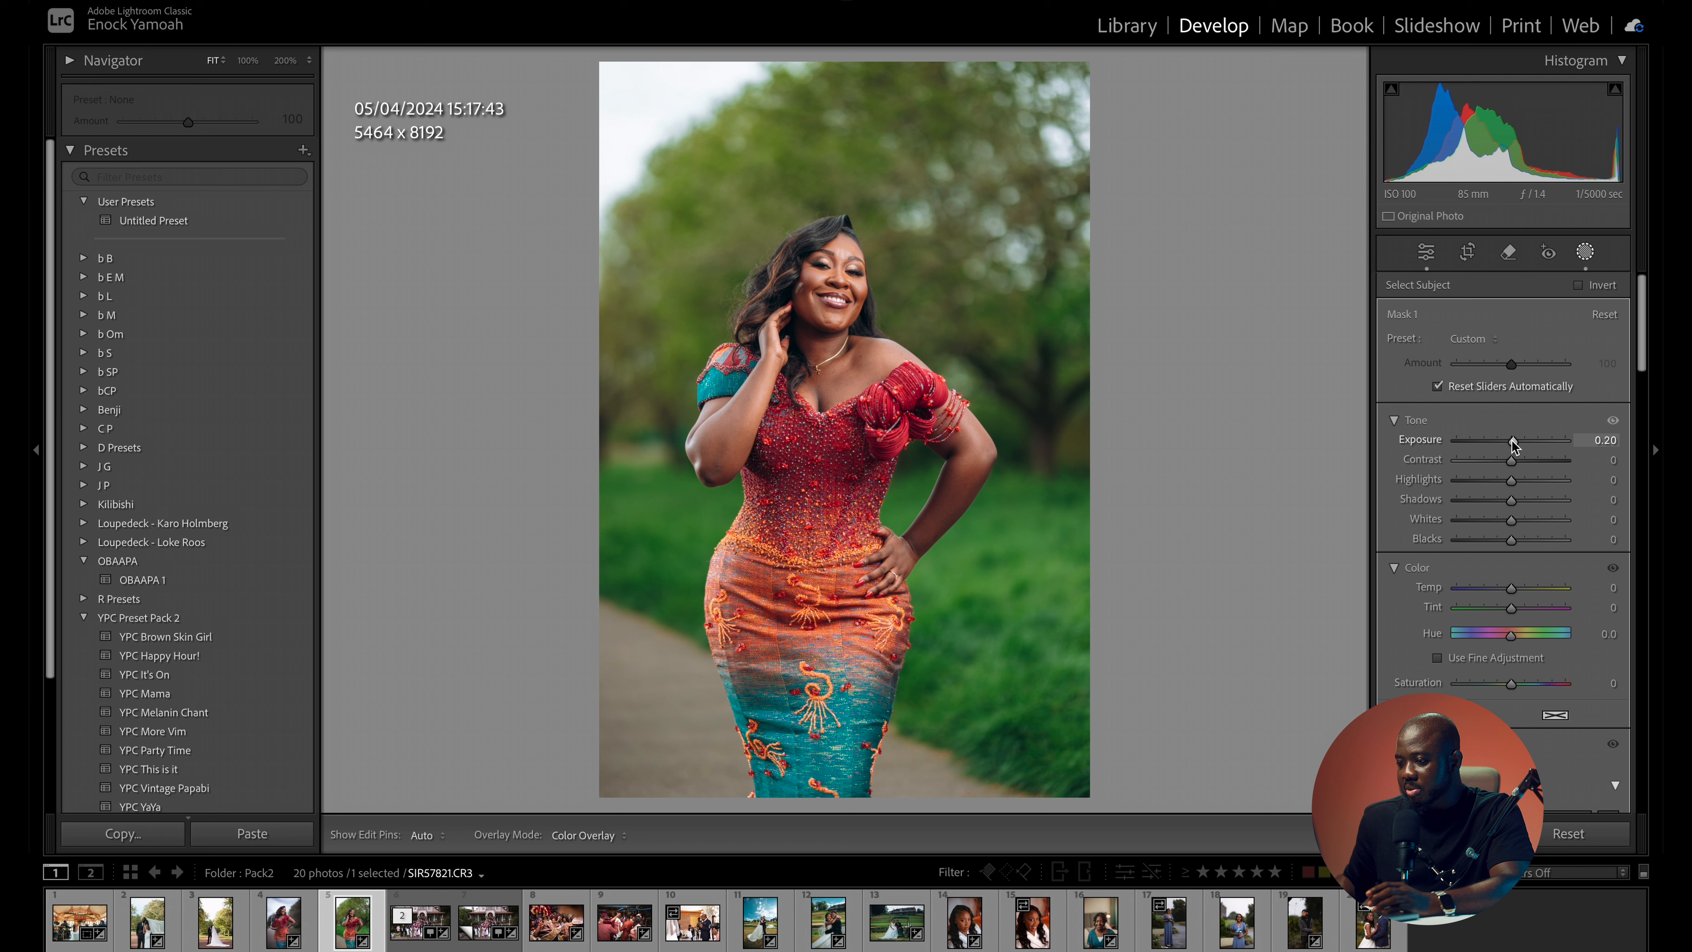
click(1500, 482)
drag(1500, 485, 1501, 484)
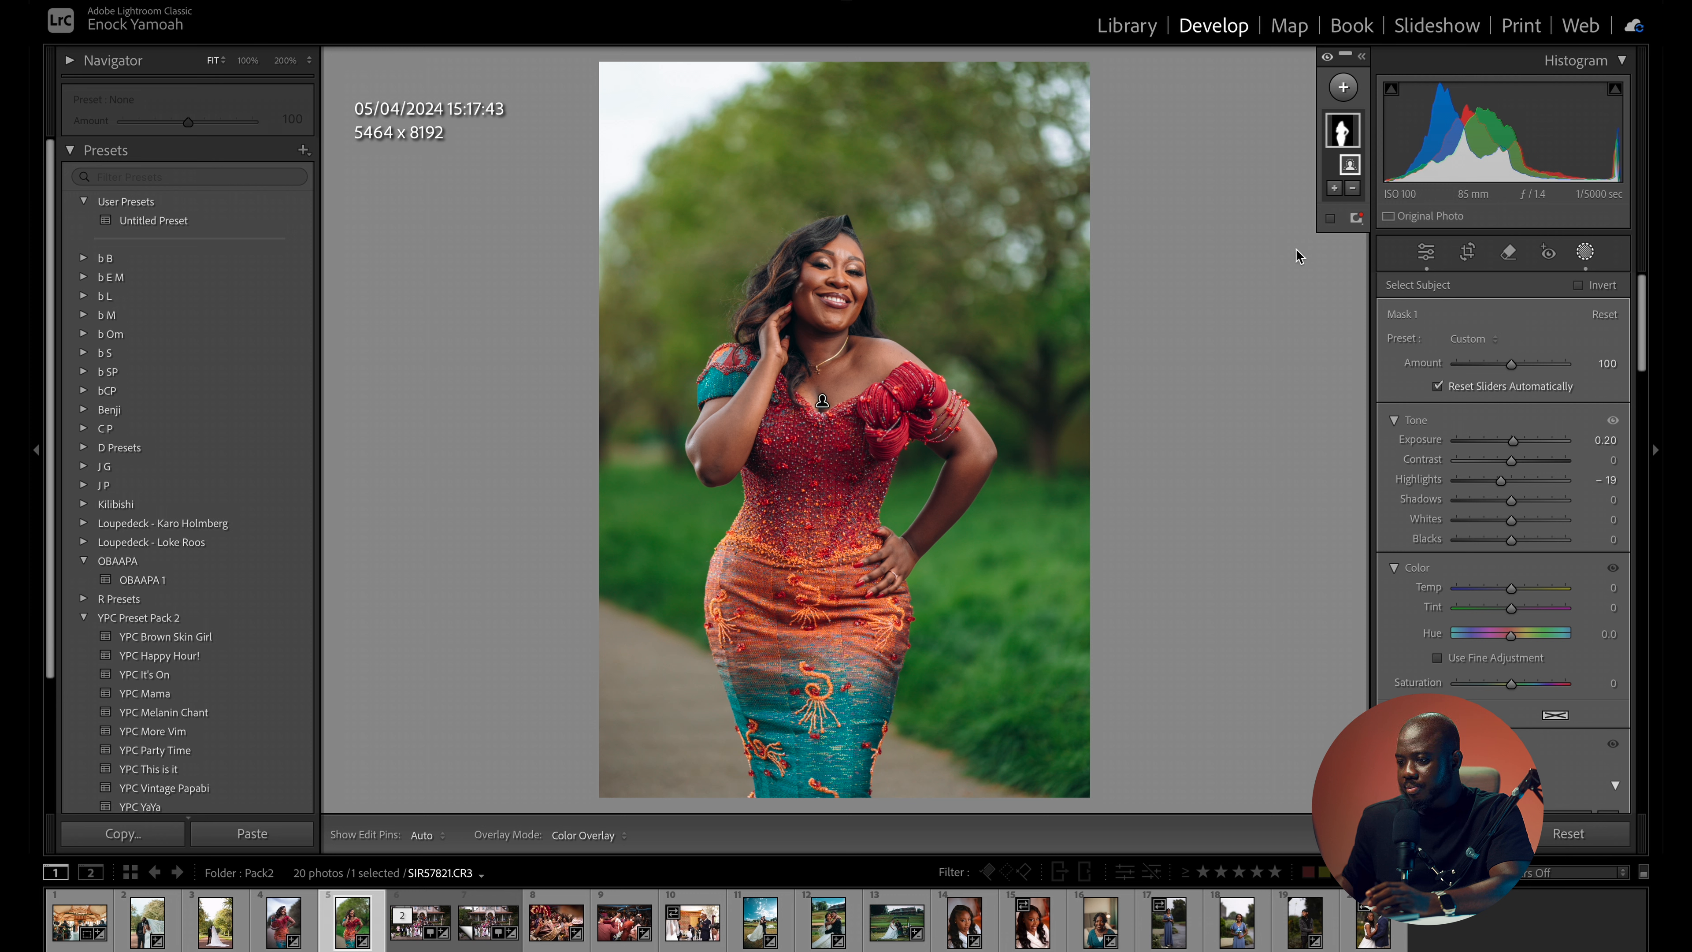
- Add a Select Background mask with exposure -0.44 and compare the portrait with the masks hidden and shown
click(1343, 87)
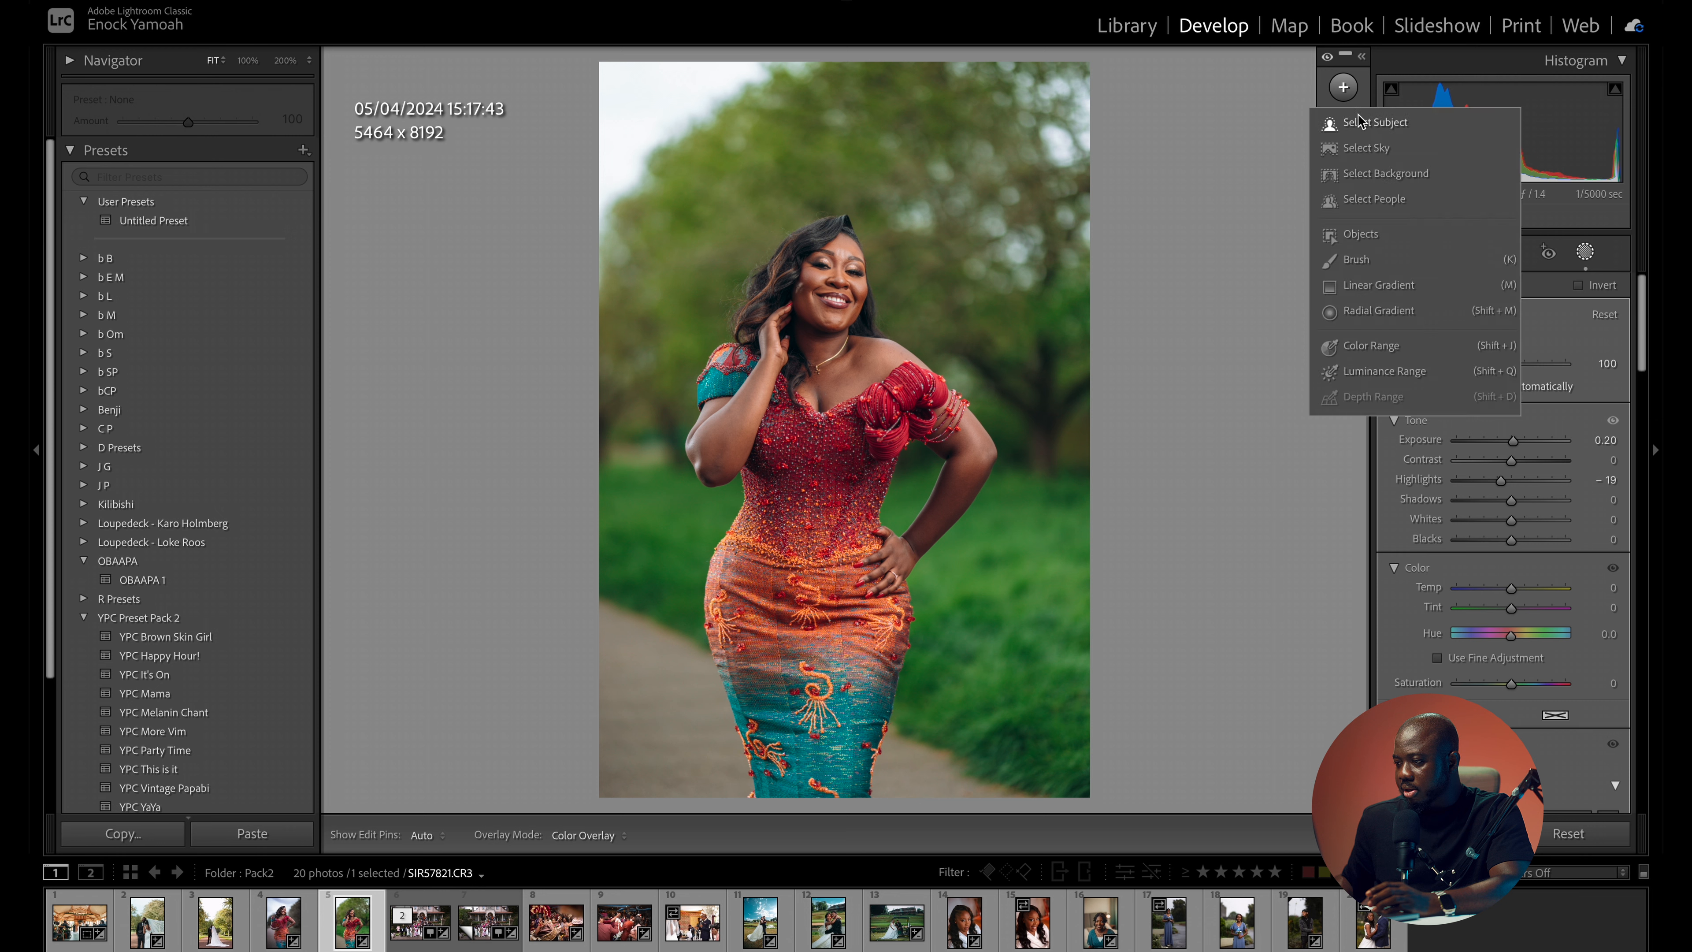
click(1392, 181)
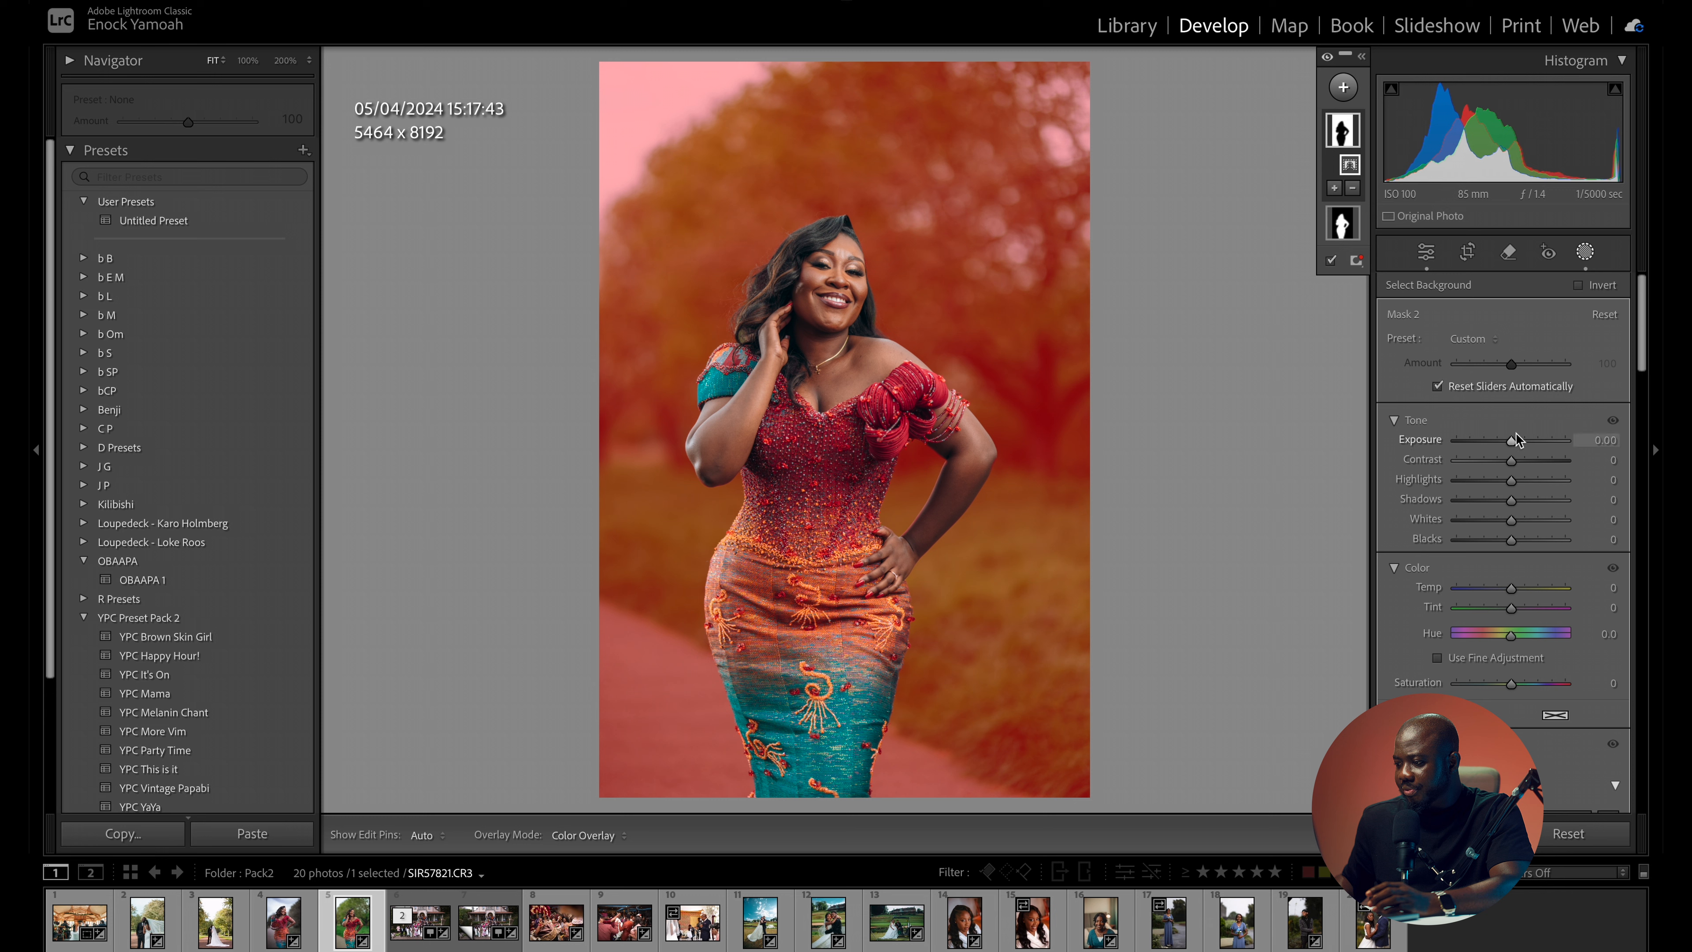
drag(1514, 444, 1508, 445)
click(1327, 58)
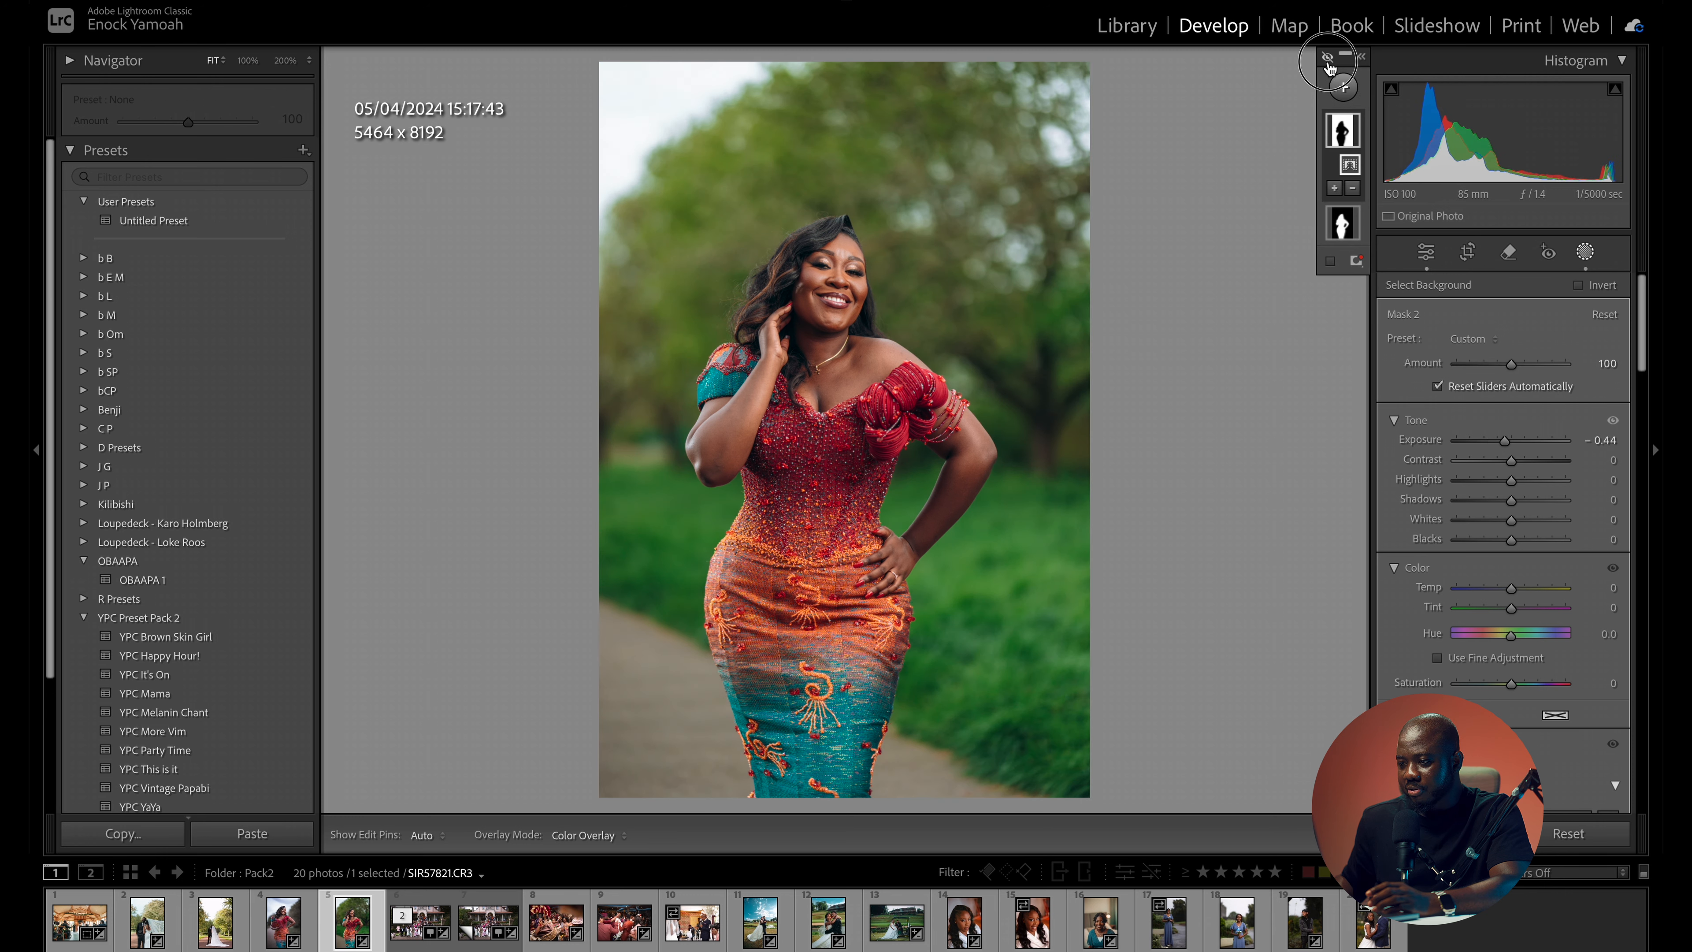
click(1327, 60)
click(1327, 60)
click(1327, 60)
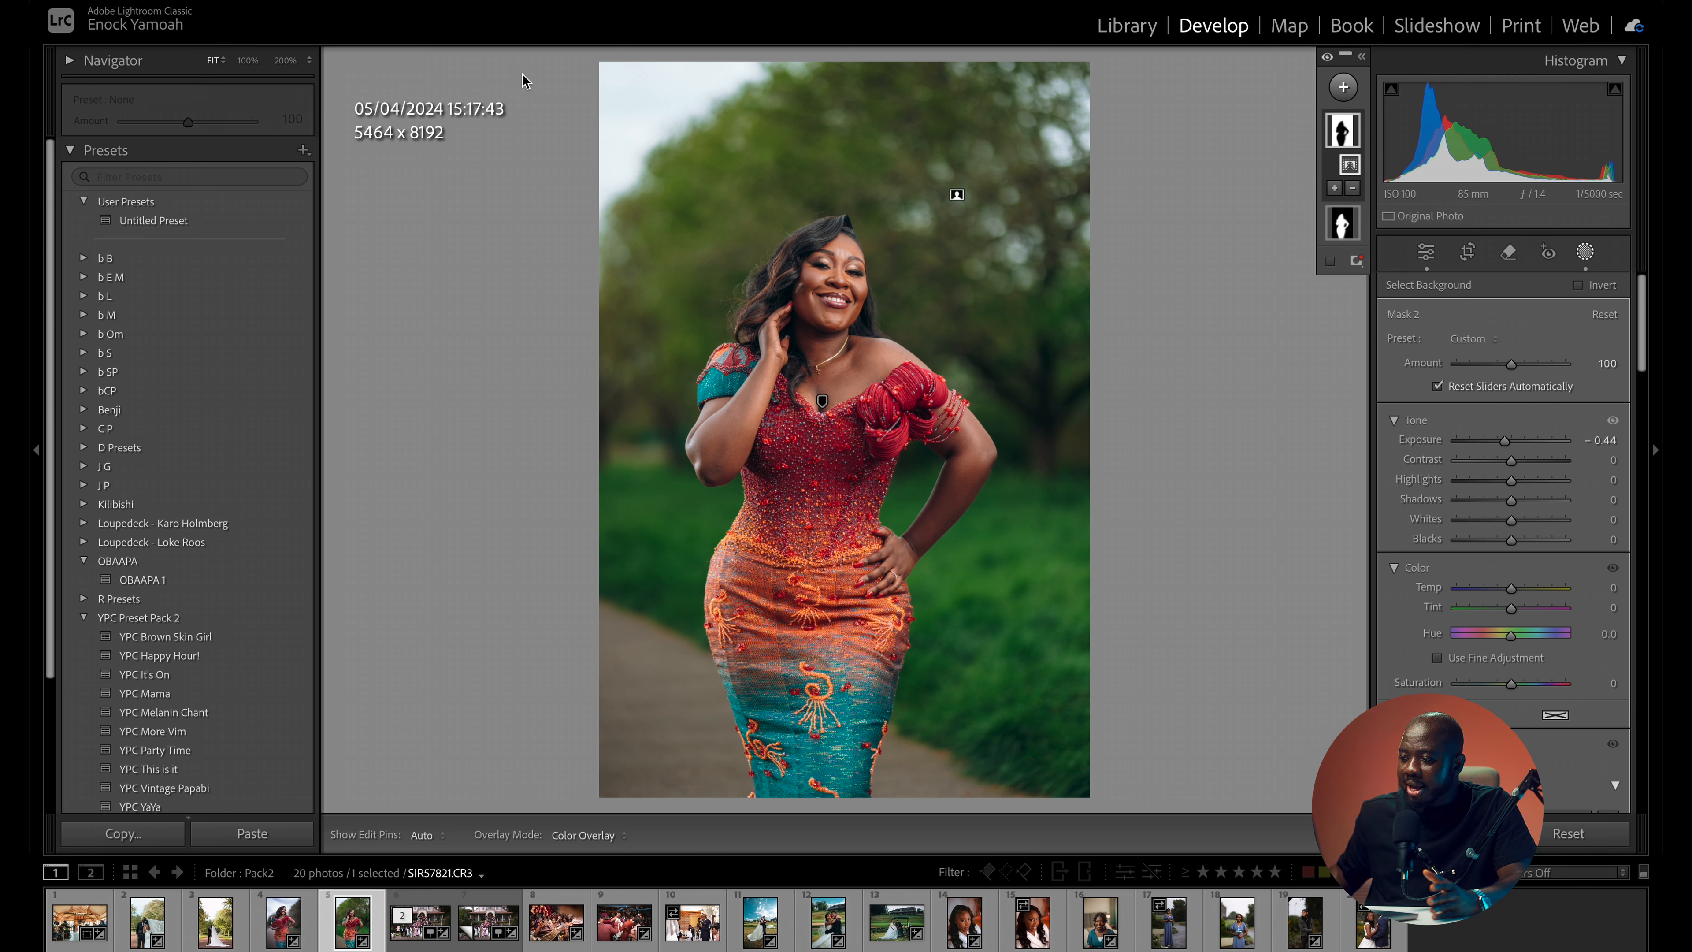
- Return to the global edit settings and set the blue luminance in the Color Mixer to -35
click(1428, 257)
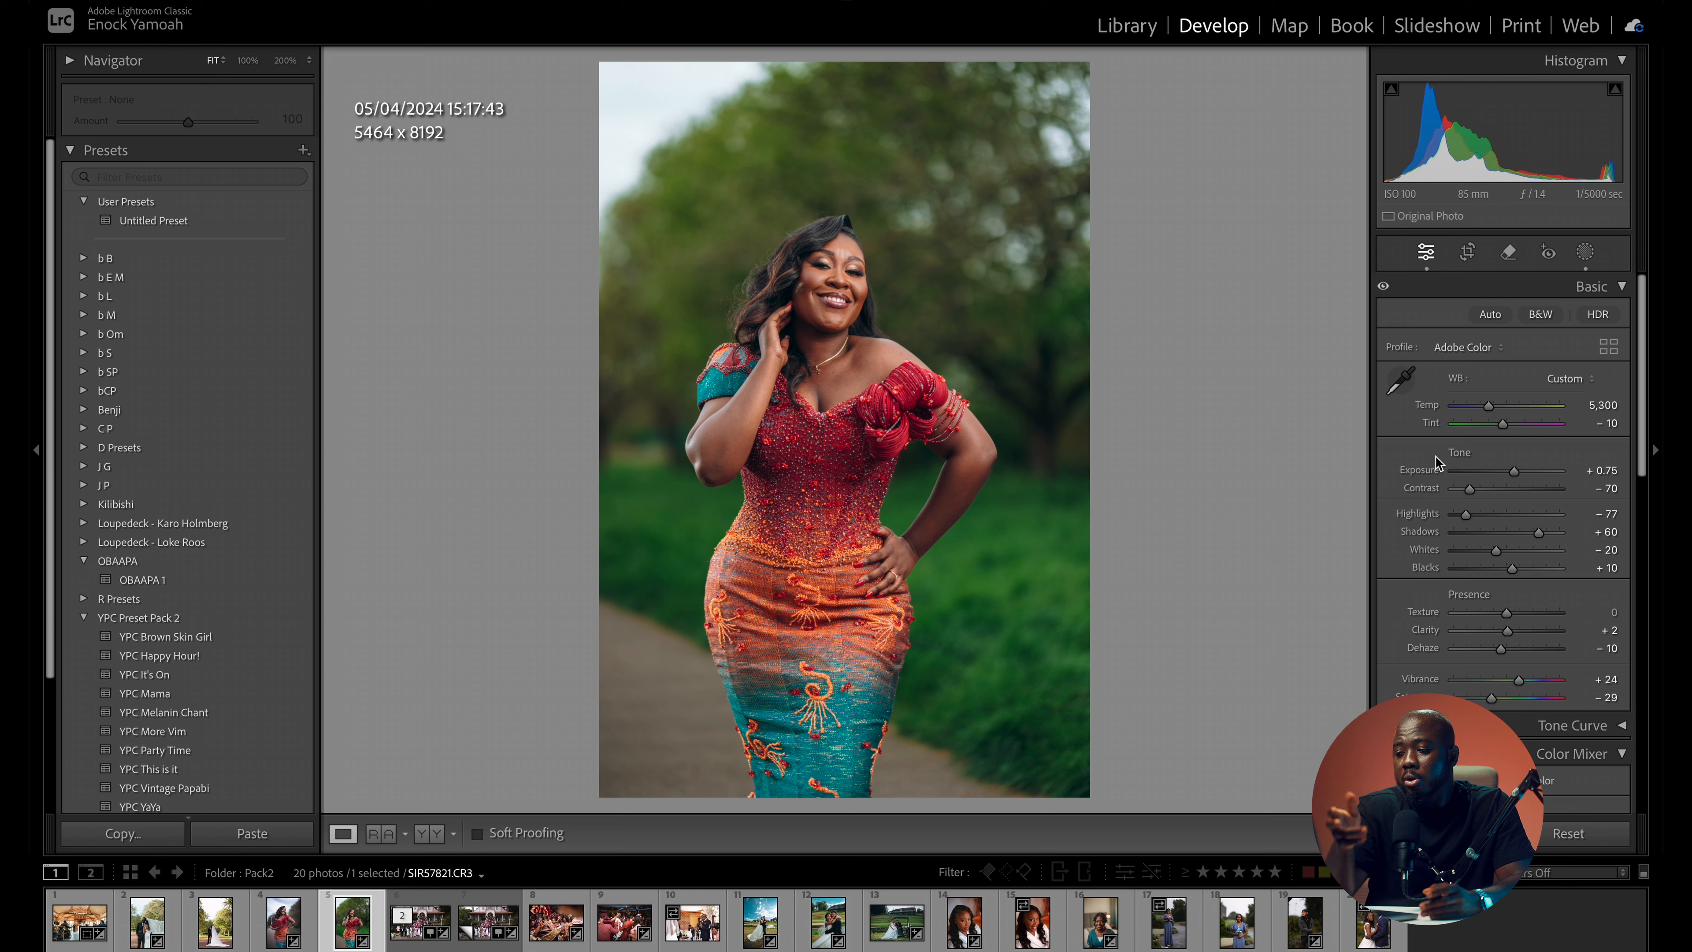
scroll(1586, 465, down, 5)
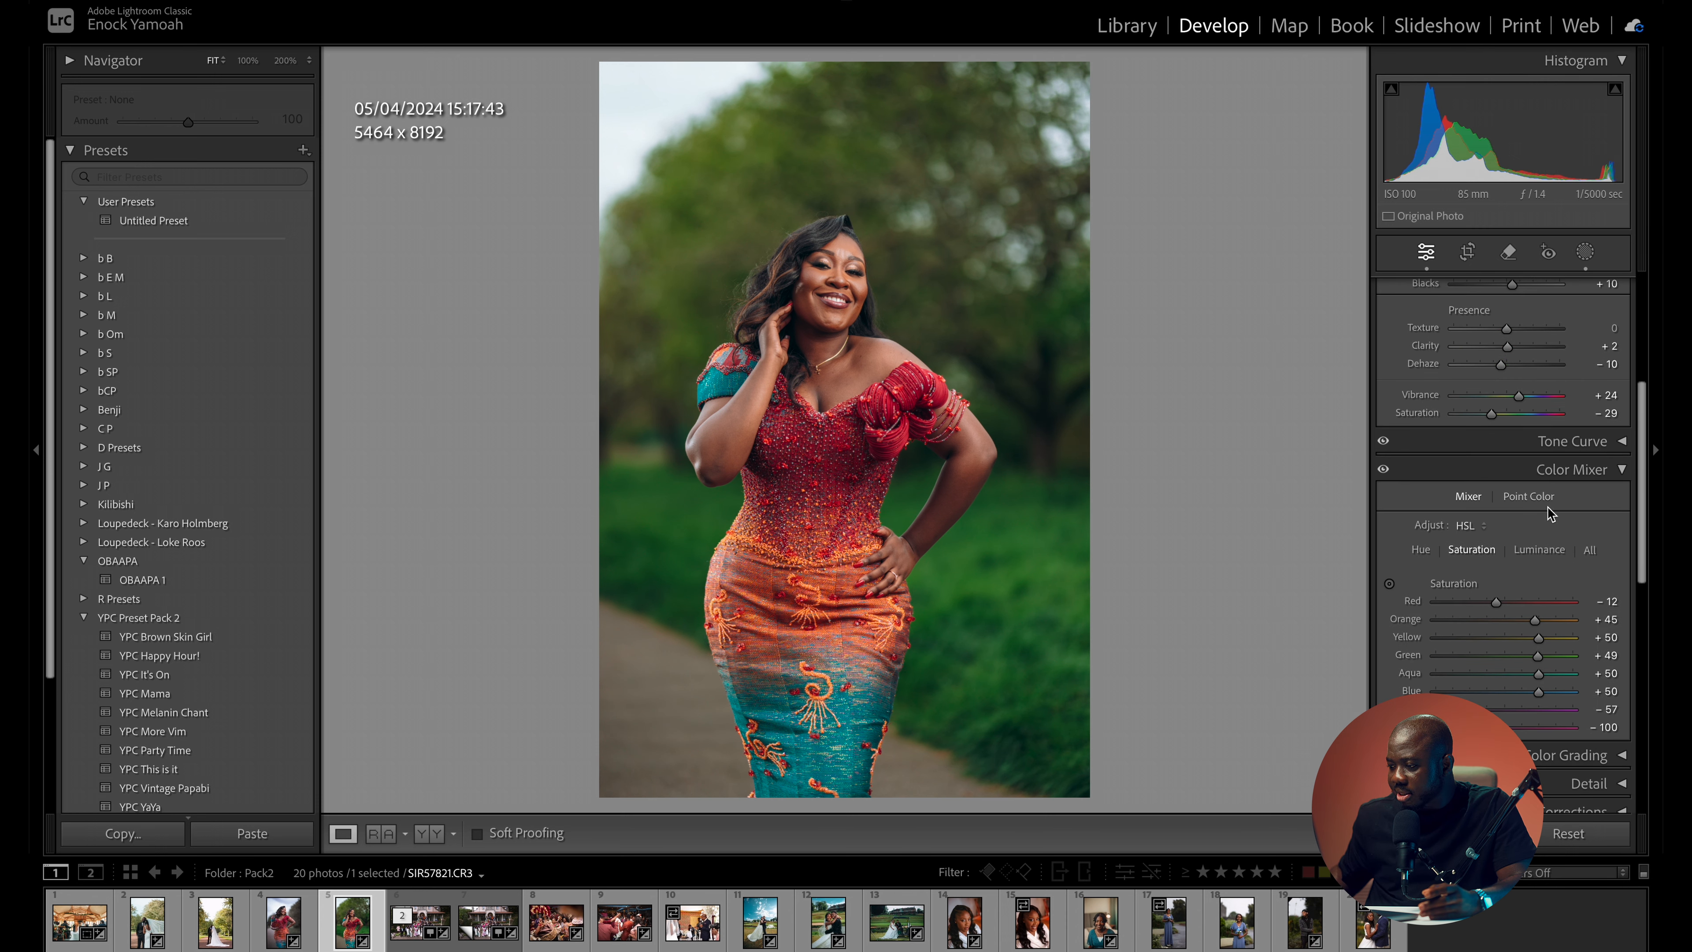
click(1538, 550)
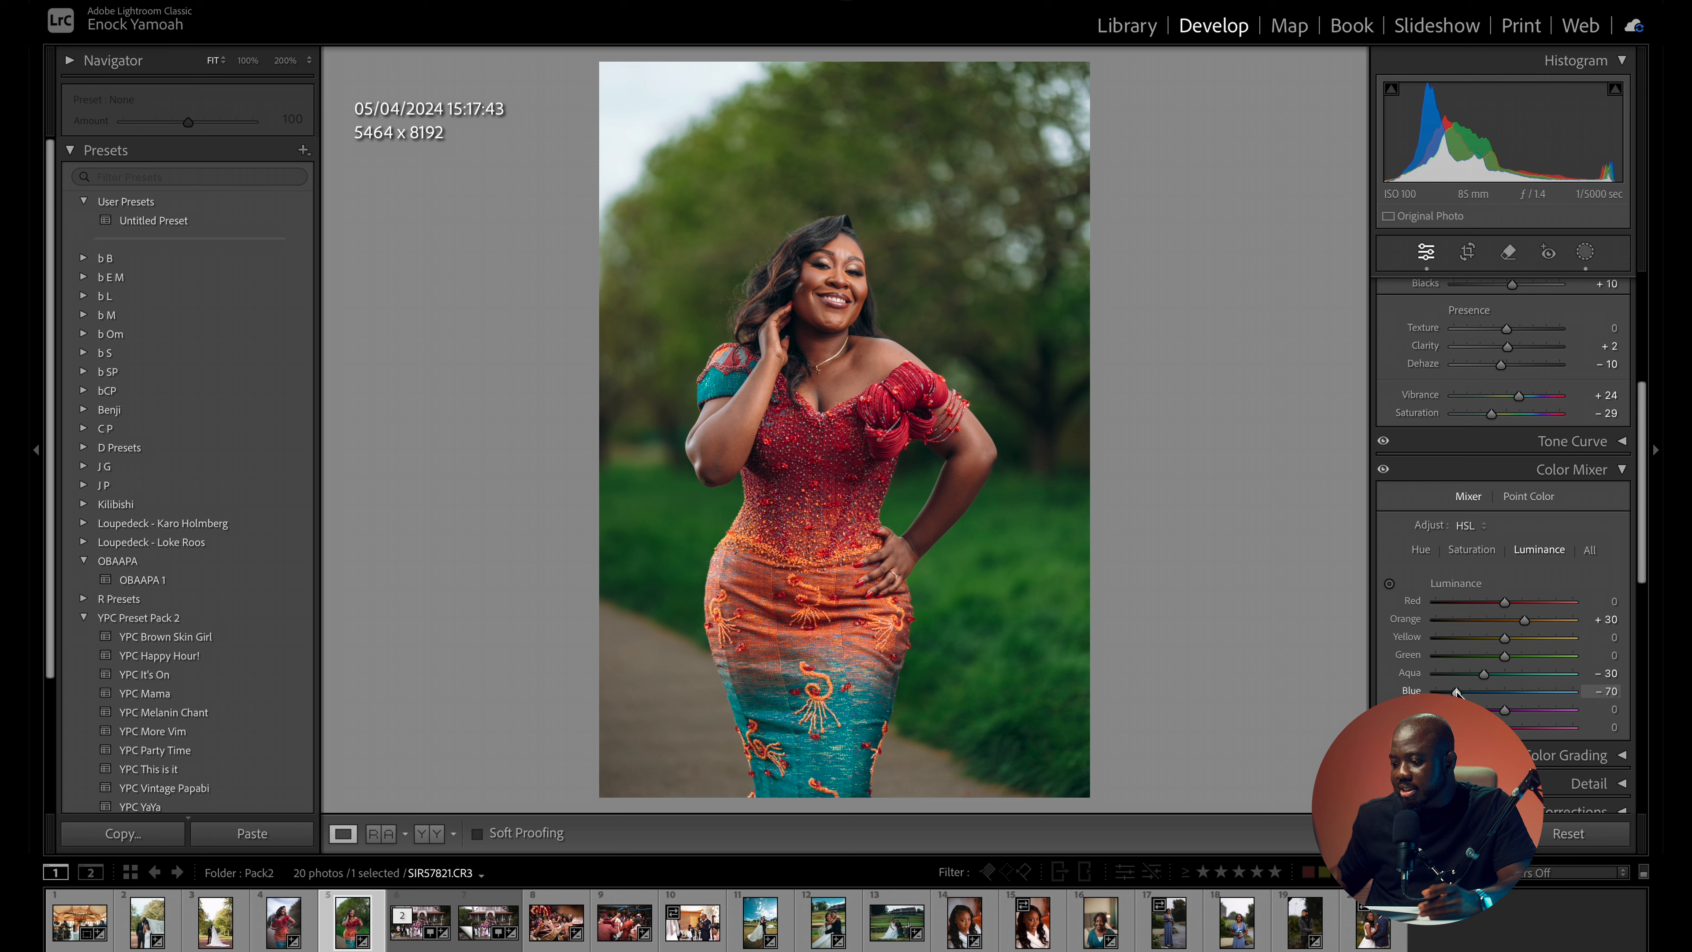
drag(1480, 695, 1481, 694)
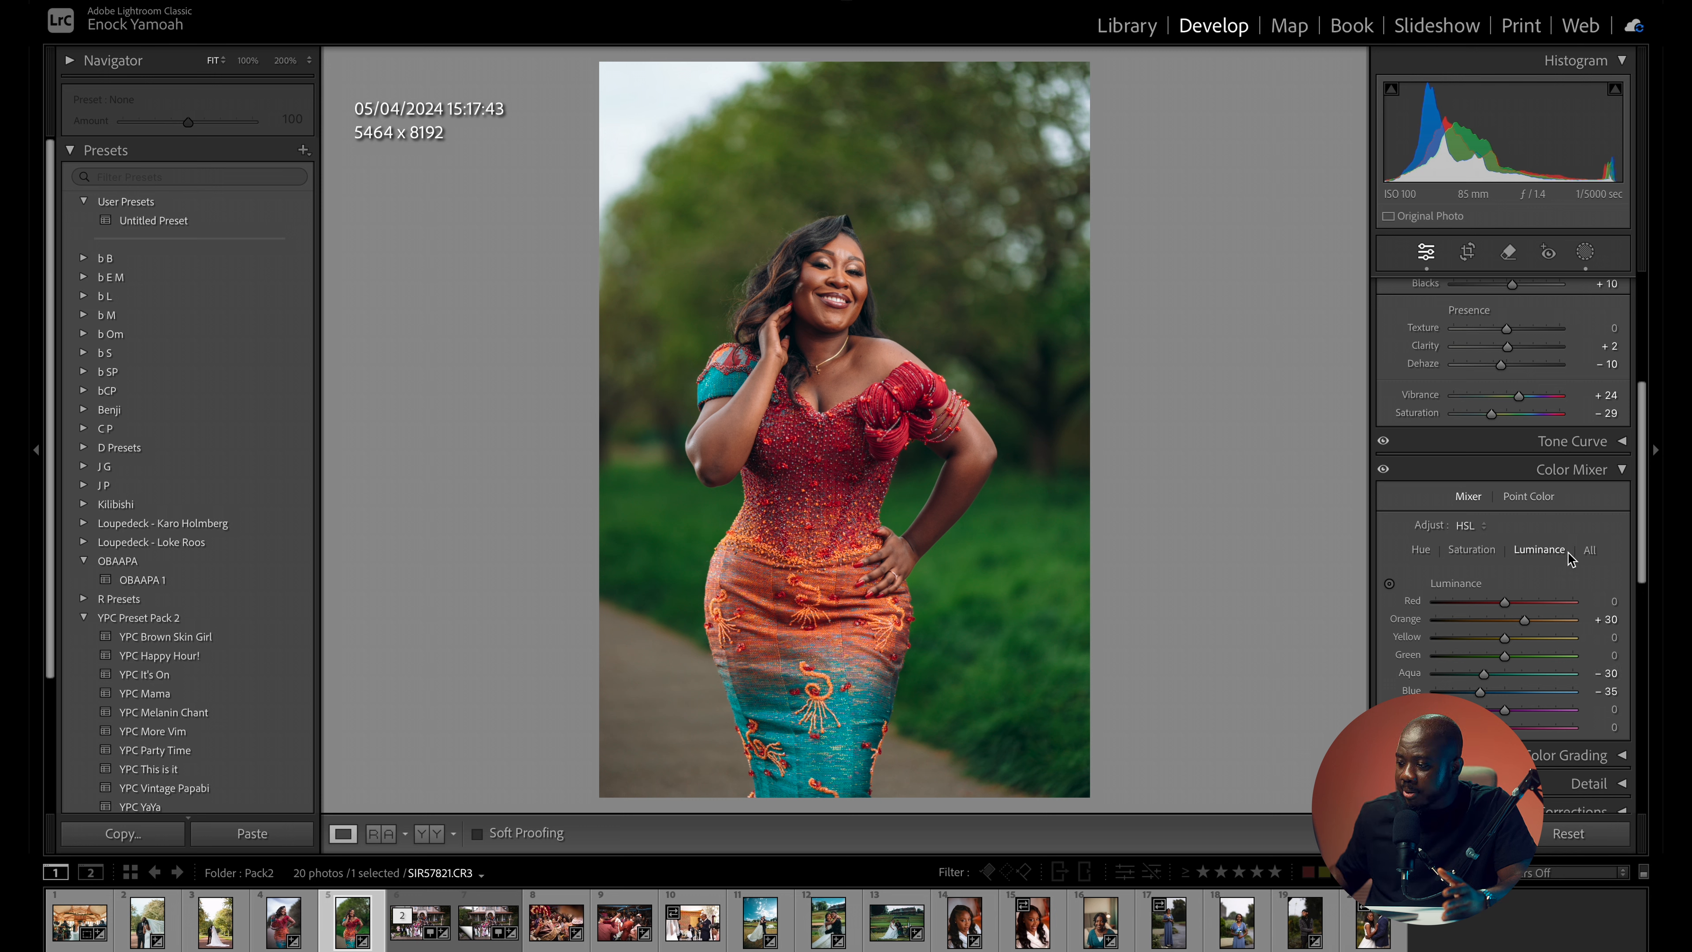
- Soften the portrait's look by setting dehaze to -18, blacks to +16 and contrast to -73
scroll(1482, 667, up, 5)
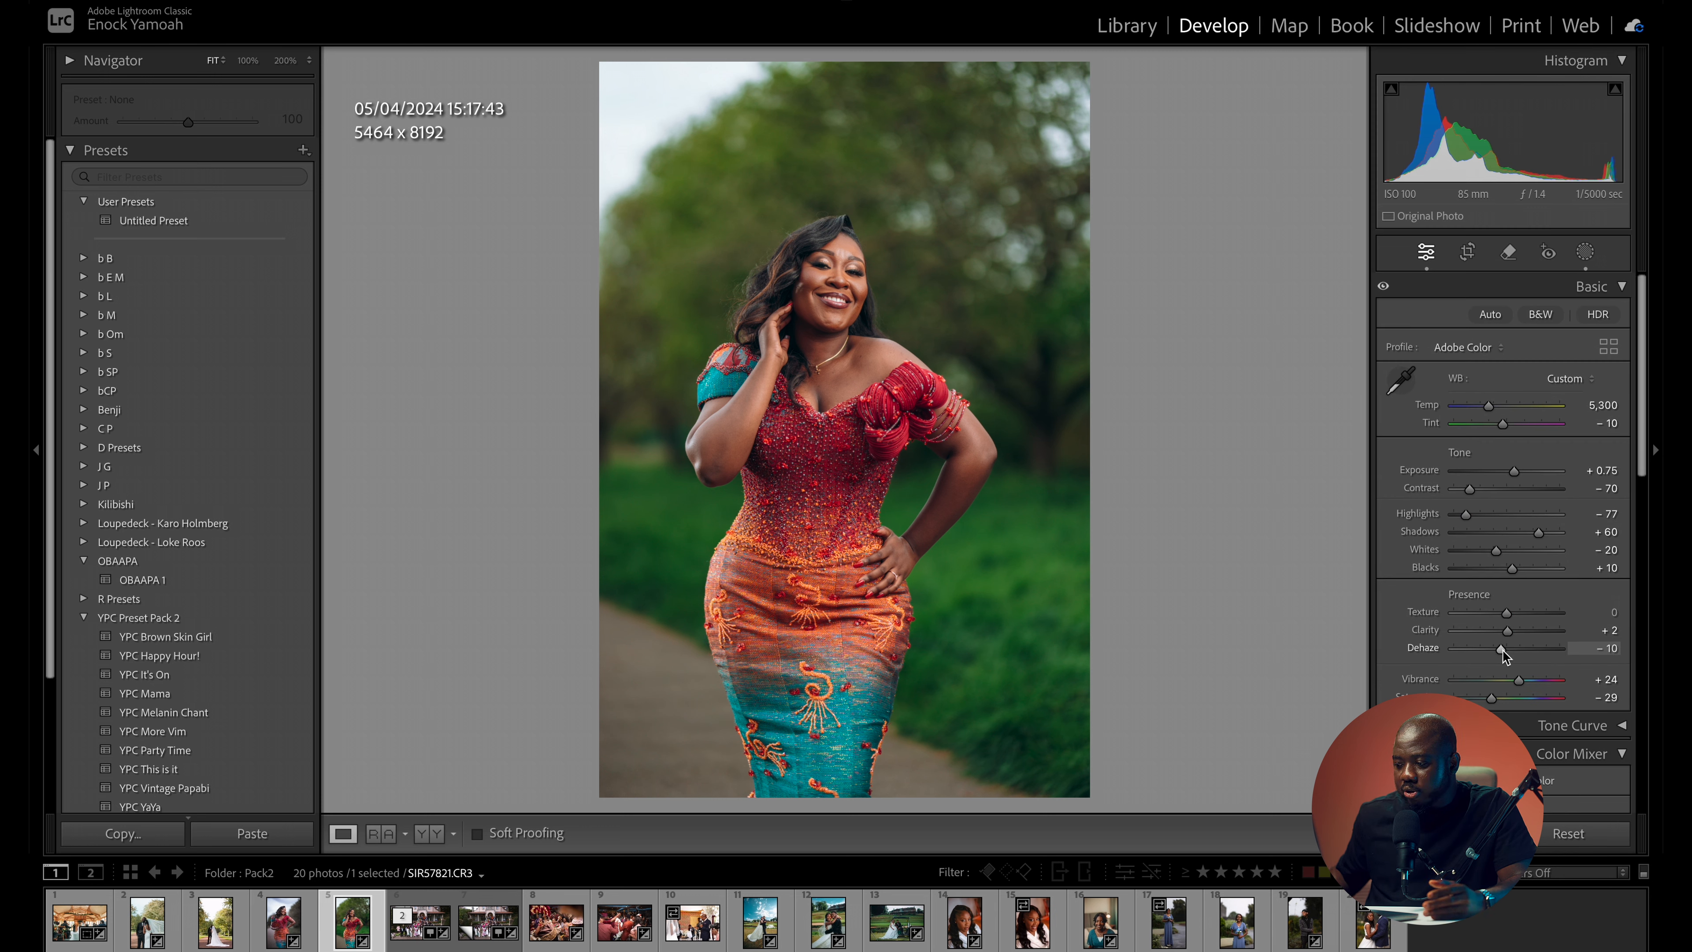
drag(1501, 652, 1489, 652)
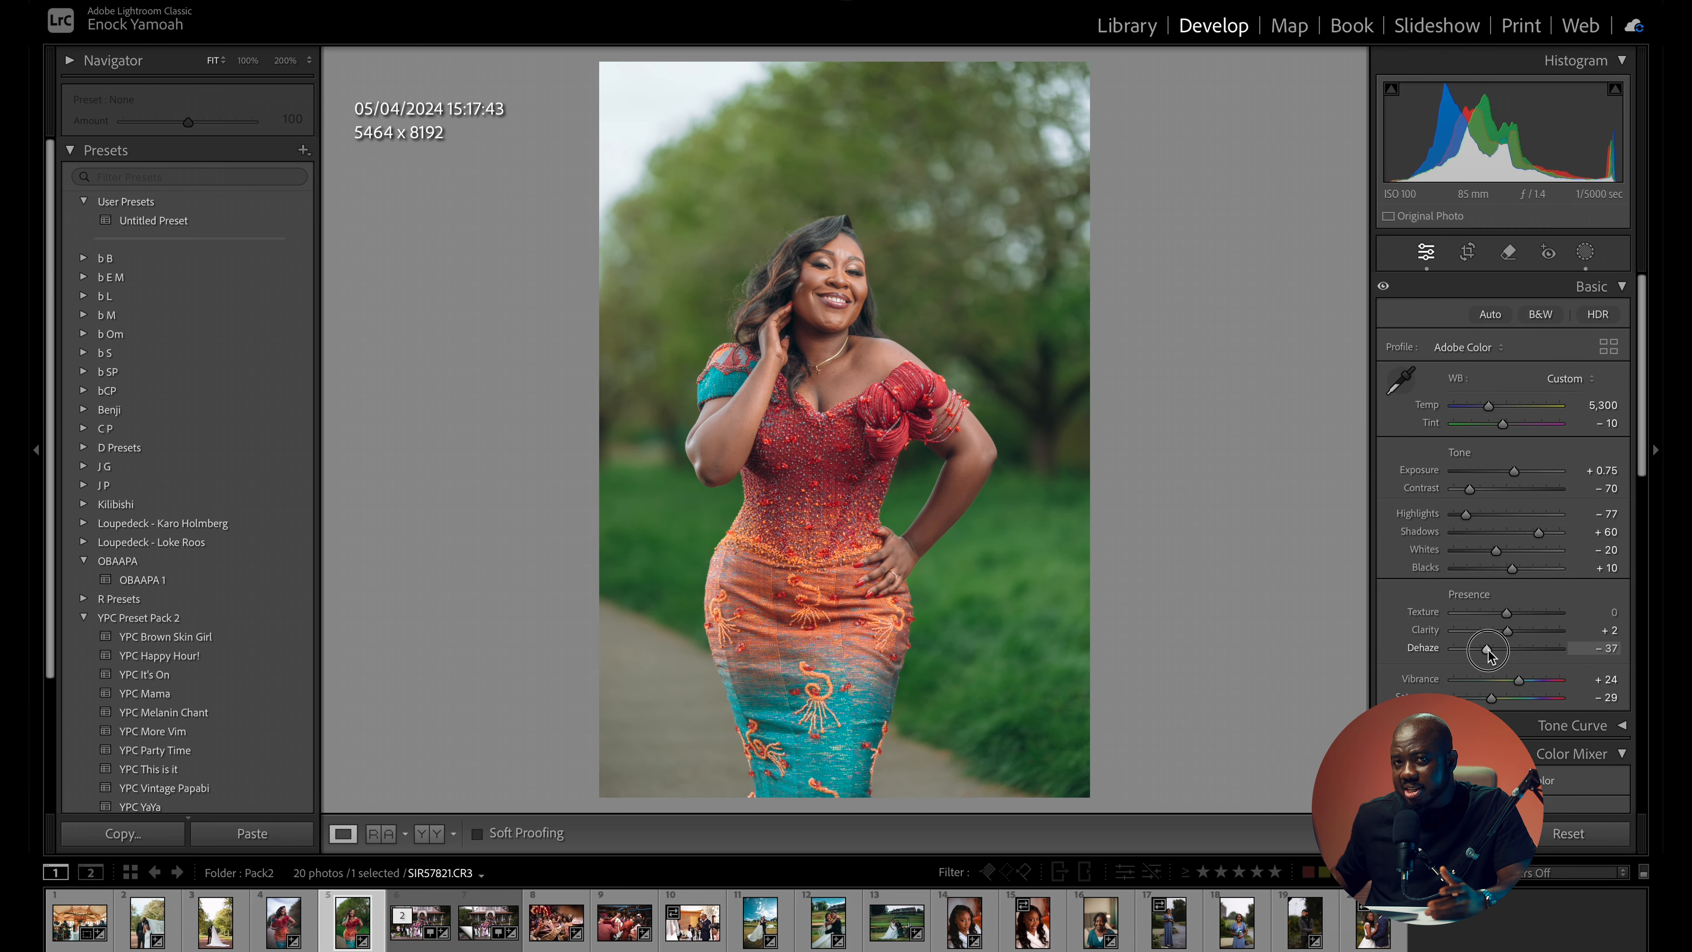
mouse_move(1488, 653)
mouse_down()
mouse_move(1510, 655)
mouse_move(1496, 650)
mouse_up()
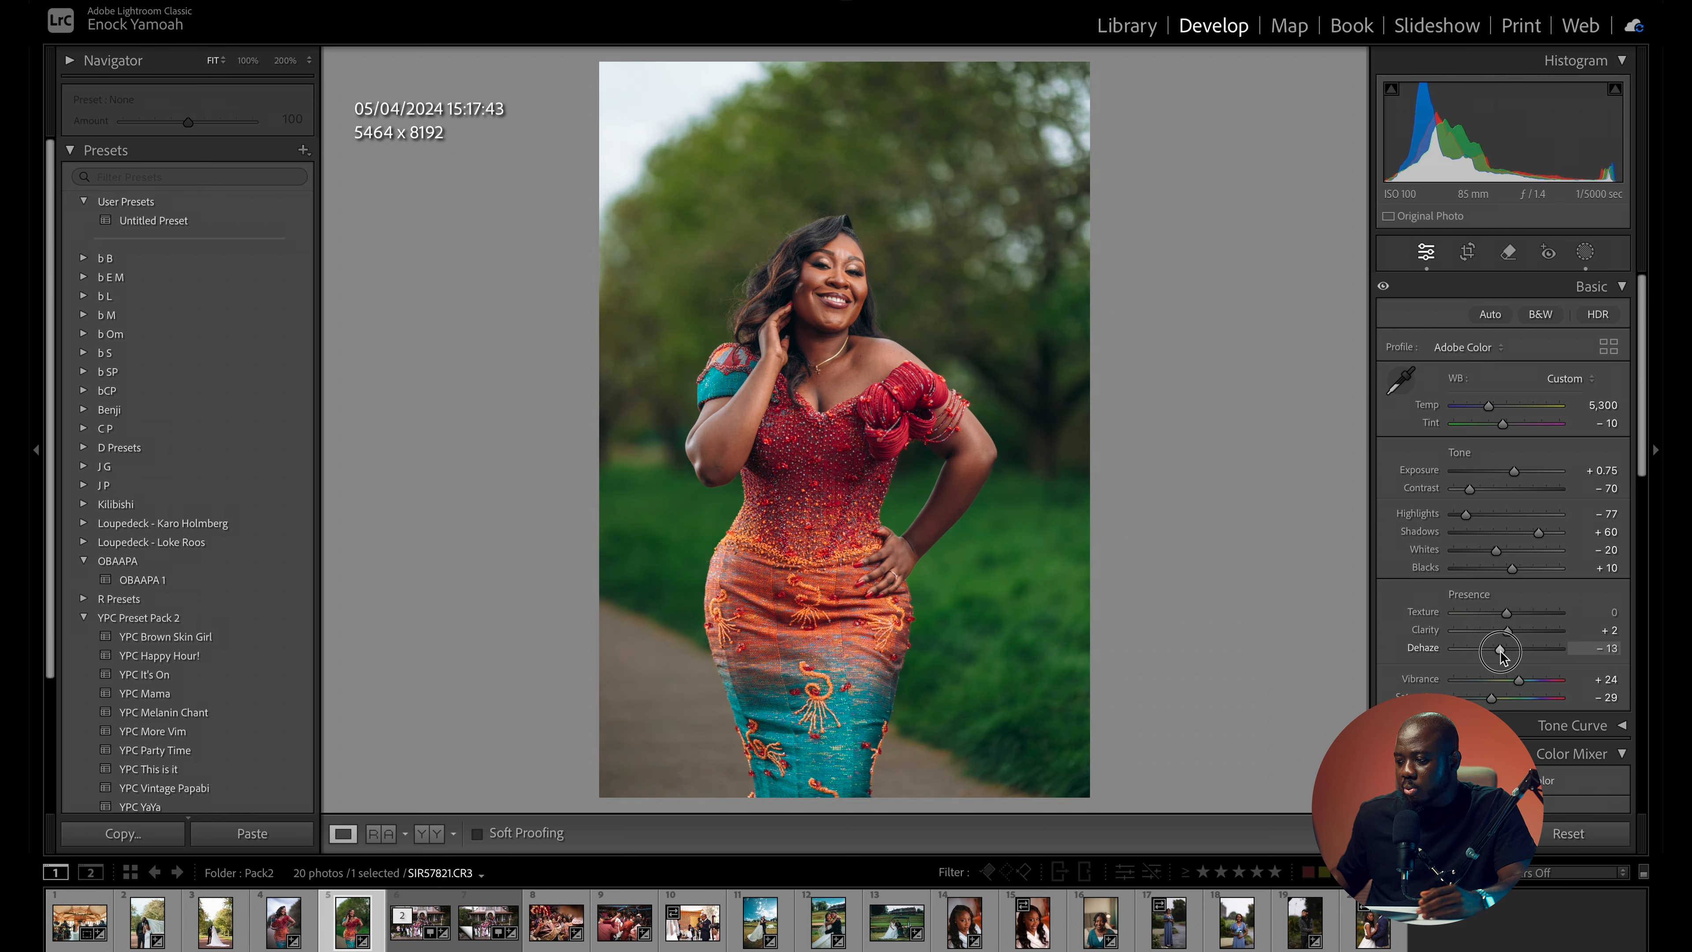
drag(1512, 567, 1517, 573)
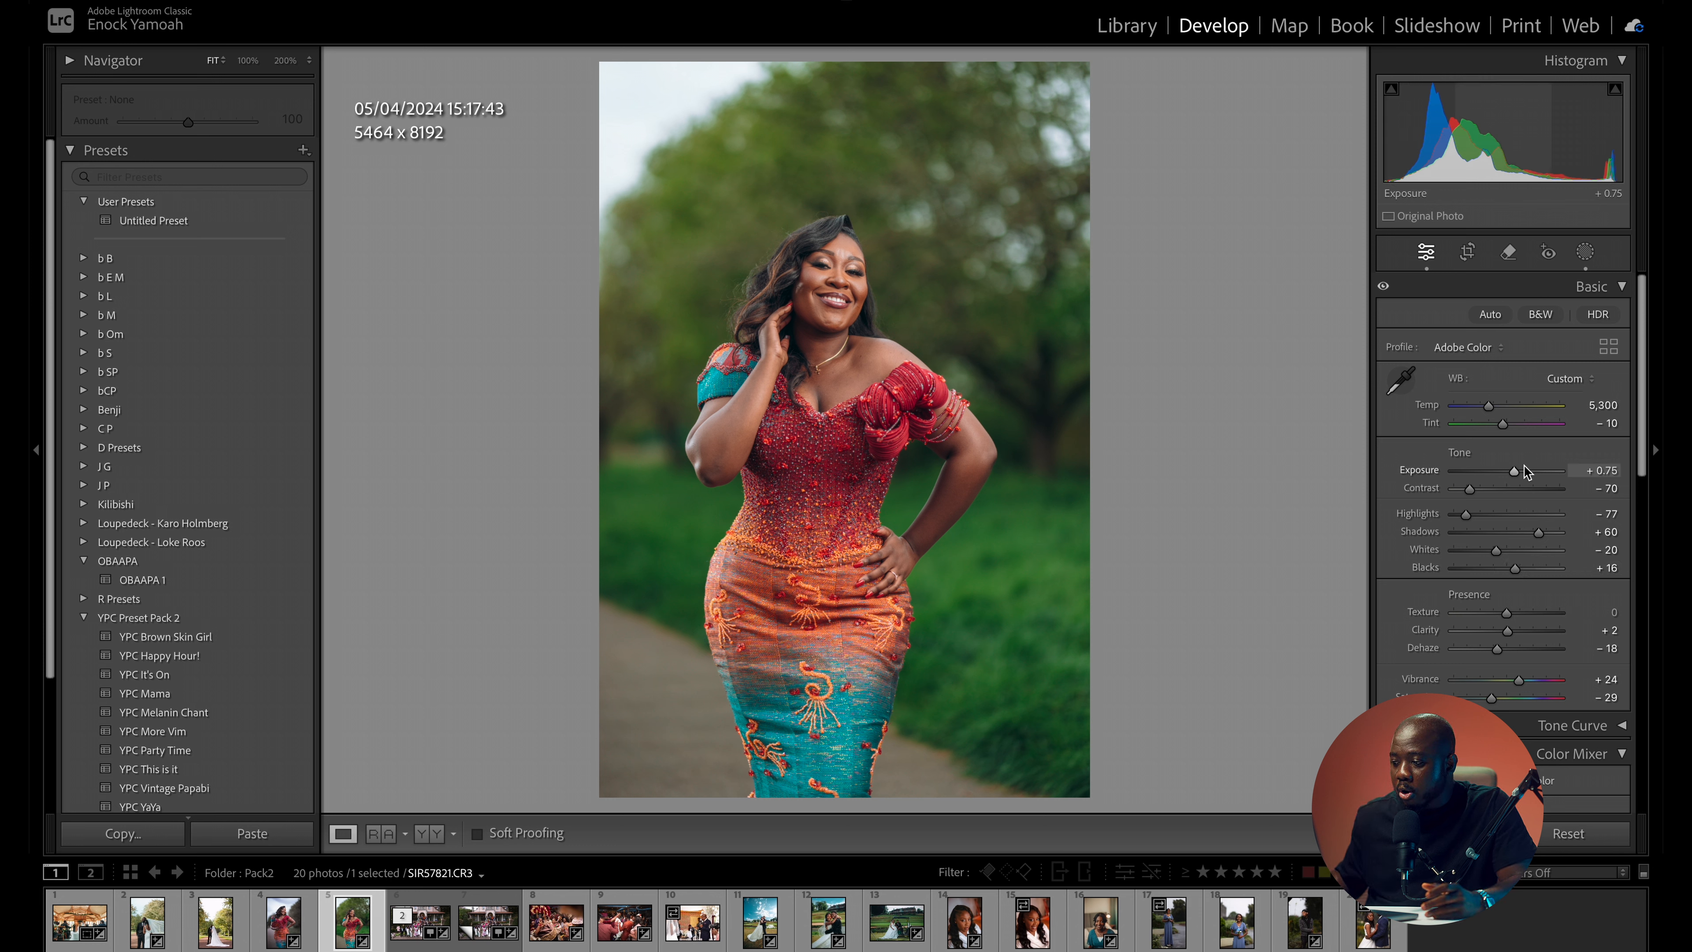
drag(1470, 491, 1469, 492)
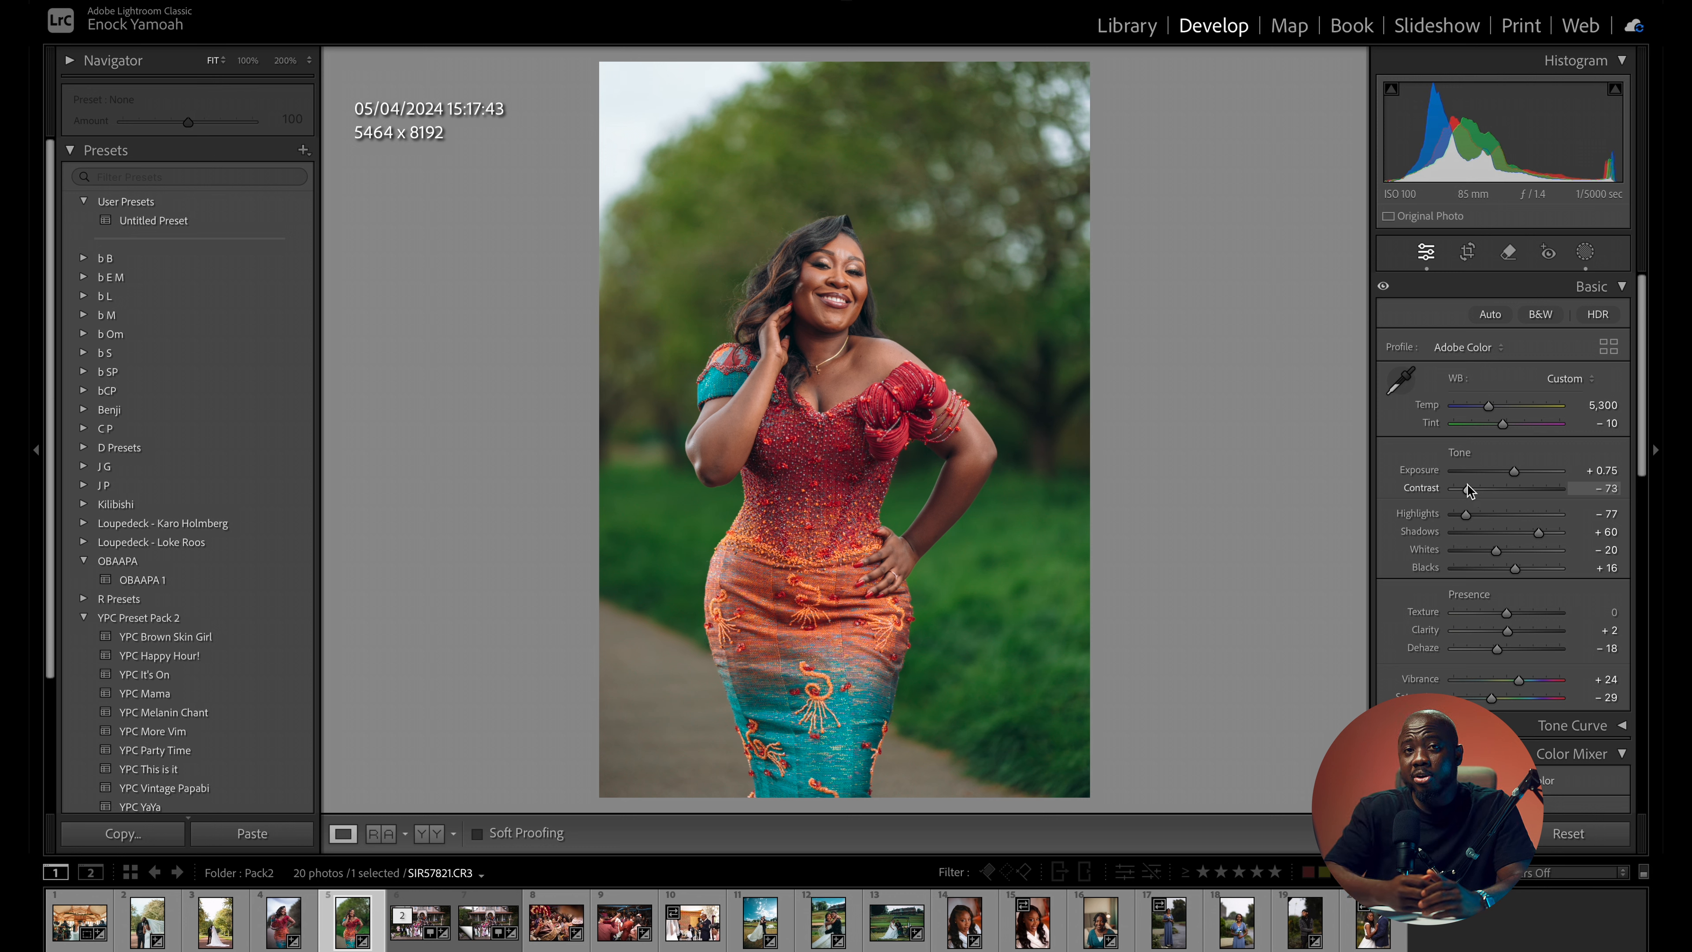